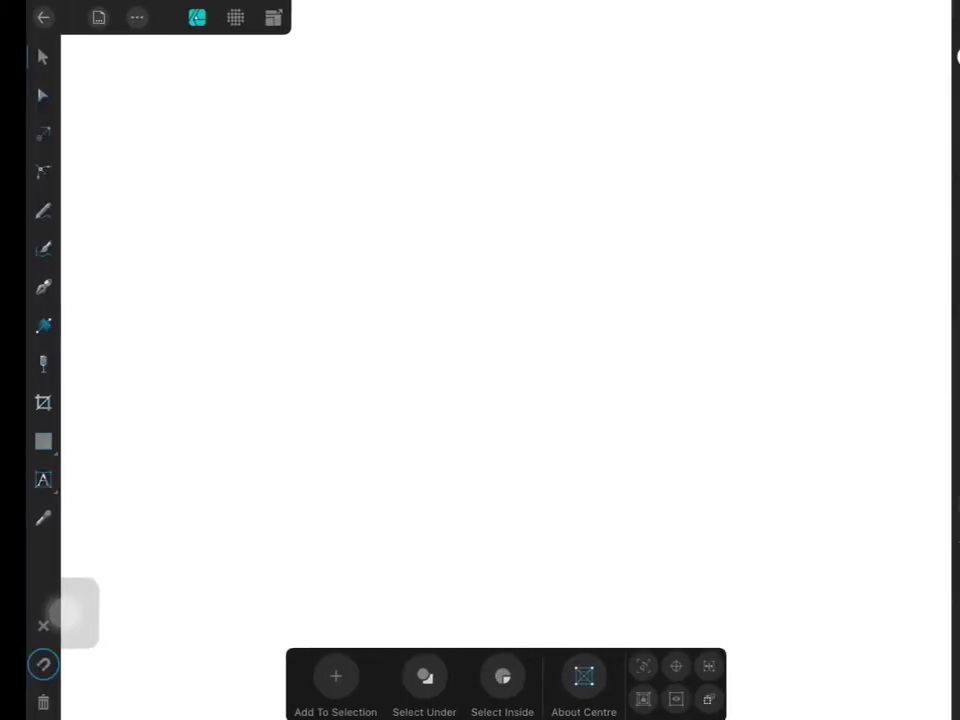
# - Draw an outlined circle about 374.6 px wide and move it up toward the canvas centre
pyautogui.click(17, 441)
pyautogui.click(104, 149)
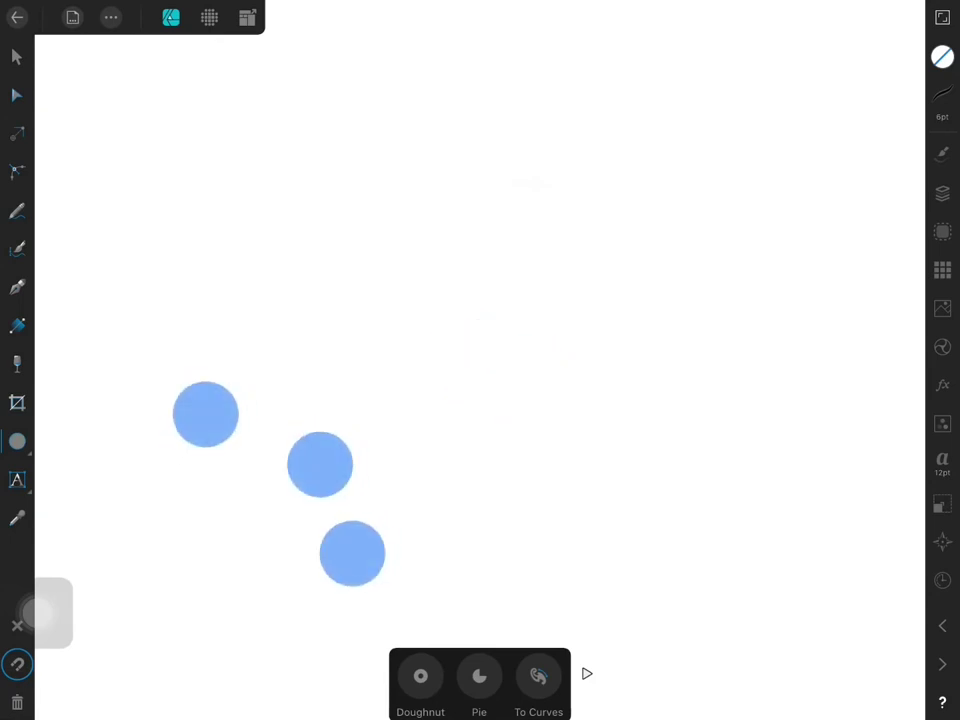
pyautogui.moveTo(344, 243); pyautogui.dragTo(621, 520)
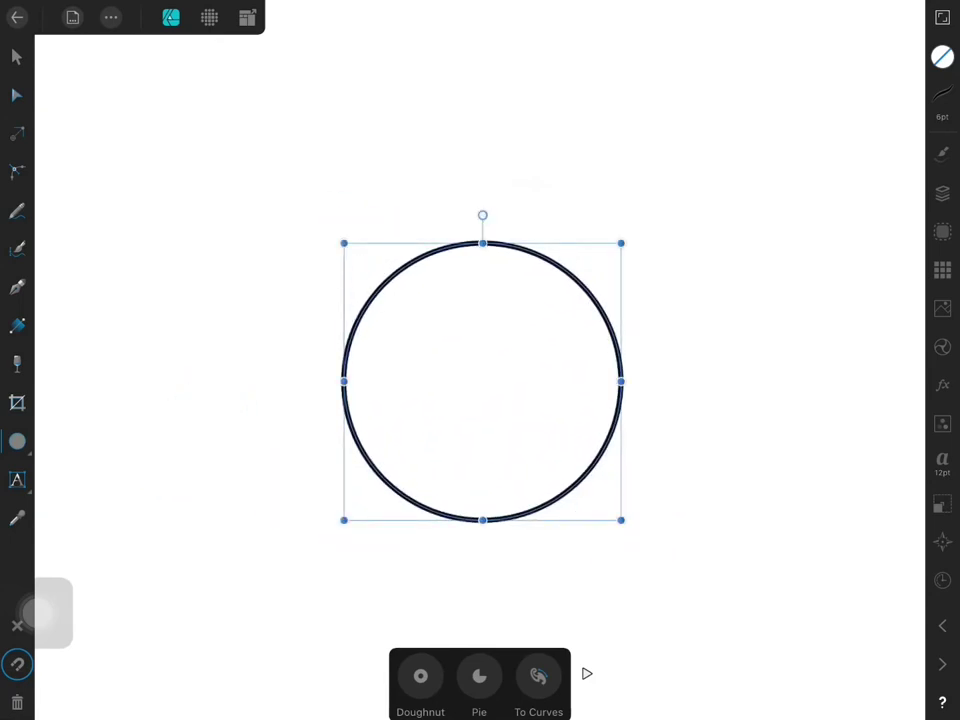
pyautogui.moveTo(344, 243); pyautogui.dragTo(304, 201)
pyautogui.click(16, 57)
pyautogui.moveTo(591, 444); pyautogui.dragTo(588, 433)
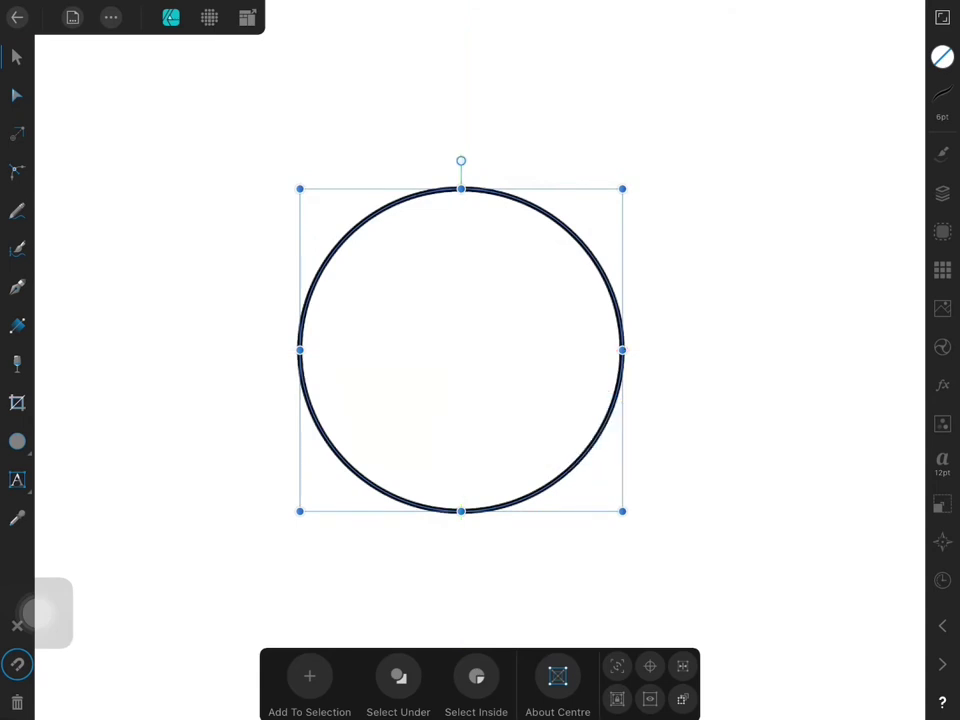
# - Draw a small ellipse over the circle's top-right edge and rotate it about 30°
pyautogui.click(17, 441)
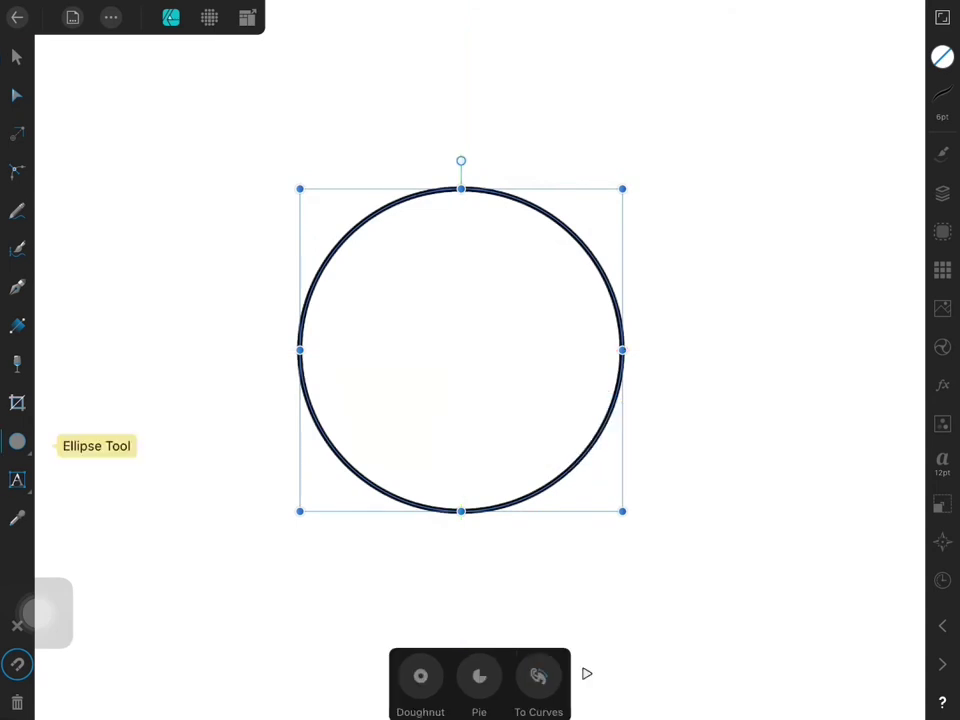
pyautogui.moveTo(503, 172); pyautogui.dragTo(563, 271)
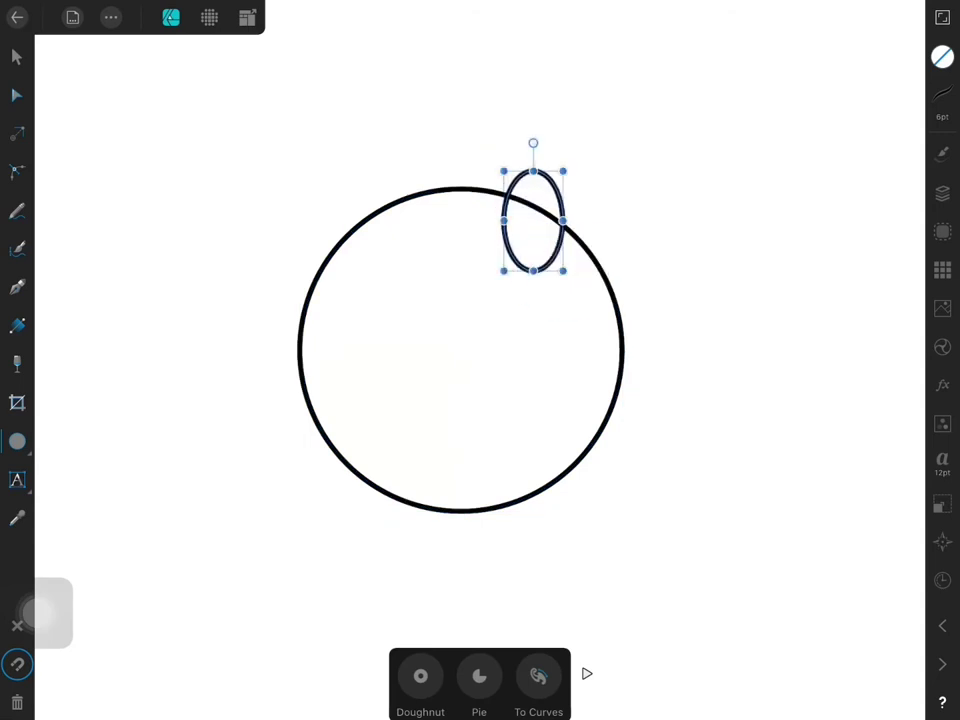
pyautogui.click(17, 56)
pyautogui.moveTo(533, 143)
pyautogui.mouseDown()
pyautogui.moveTo(463, 167)
pyautogui.moveTo(465, 182)
pyautogui.mouseUp()
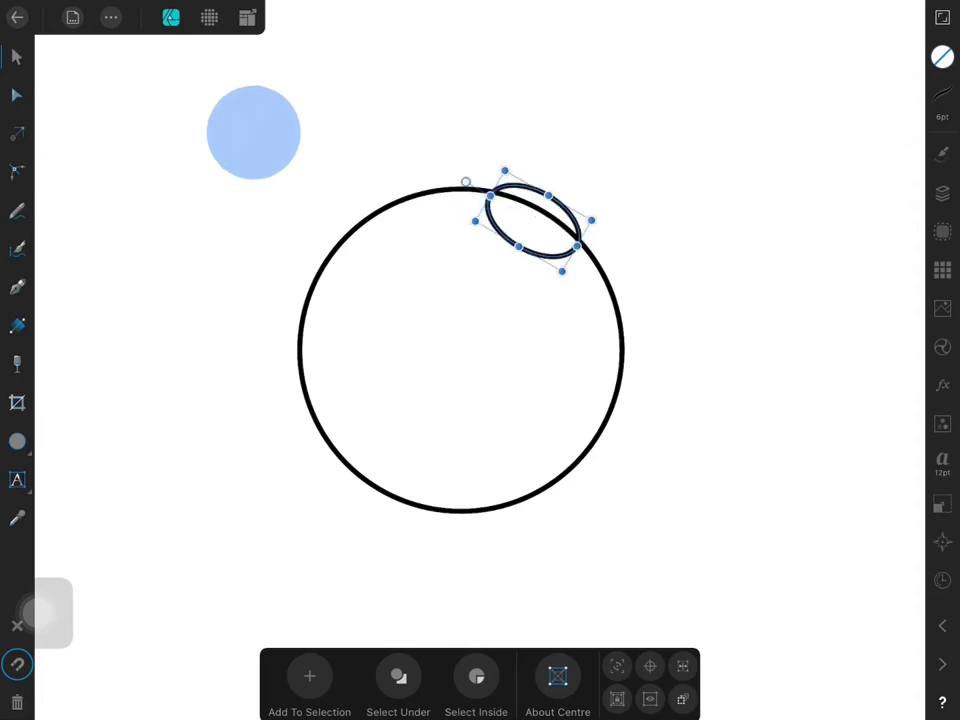
pyautogui.moveTo(579, 214); pyautogui.dragTo(585, 217)
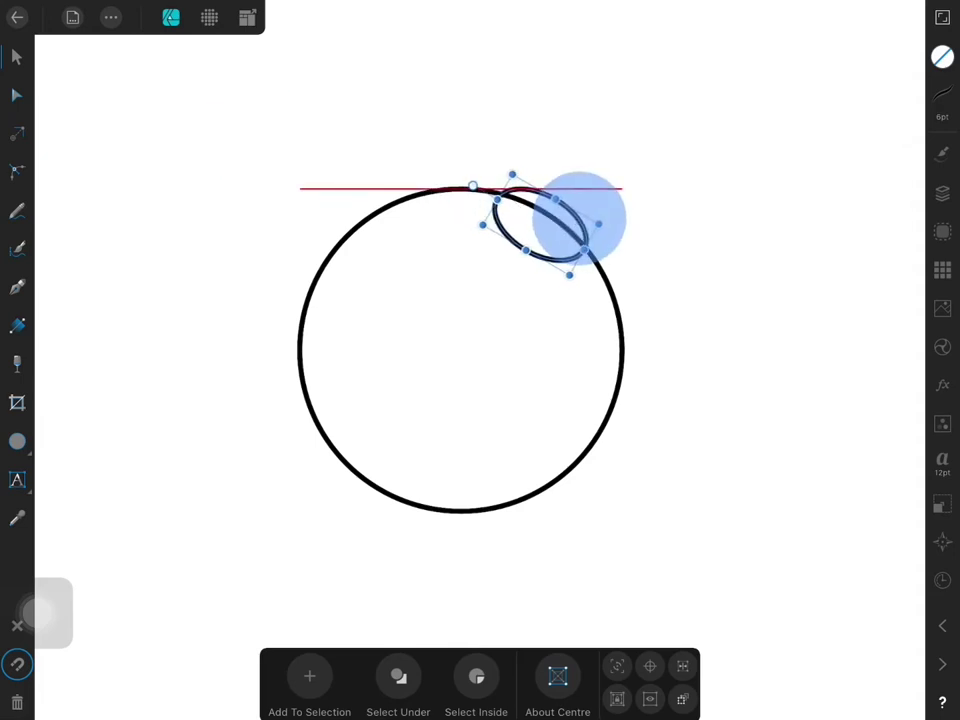
pyautogui.click(540, 205)
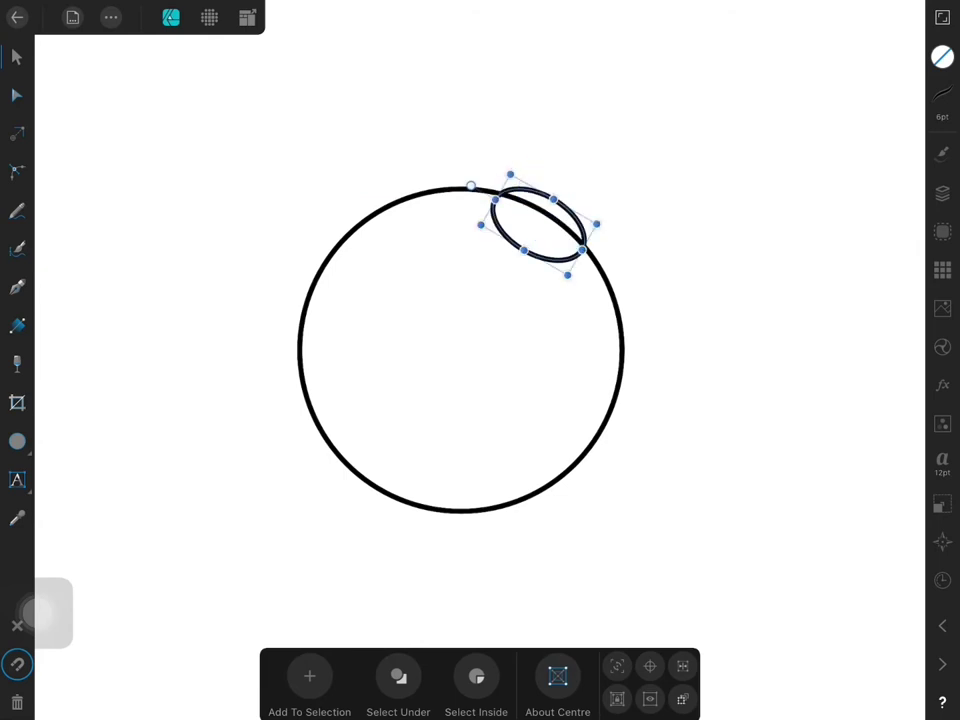
pyautogui.moveTo(548, 198); pyautogui.dragTo(553, 193)
pyautogui.click(624, 182)
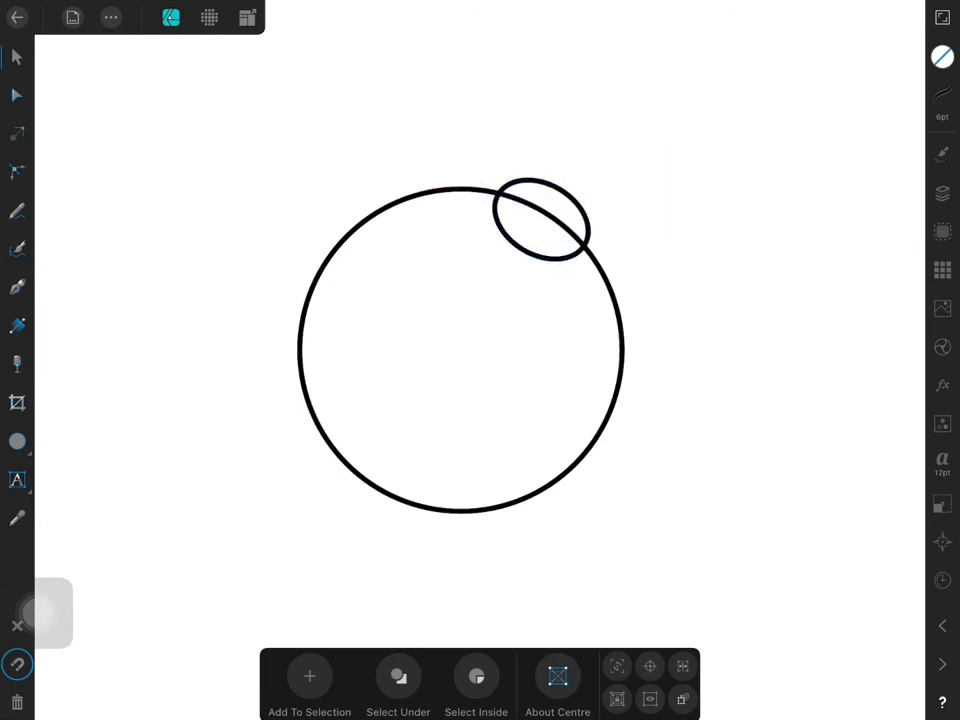
# - Reshape and re-tilt the cap ellipse to about 124.8 px tall
pyautogui.scroll(5, 528, 296)
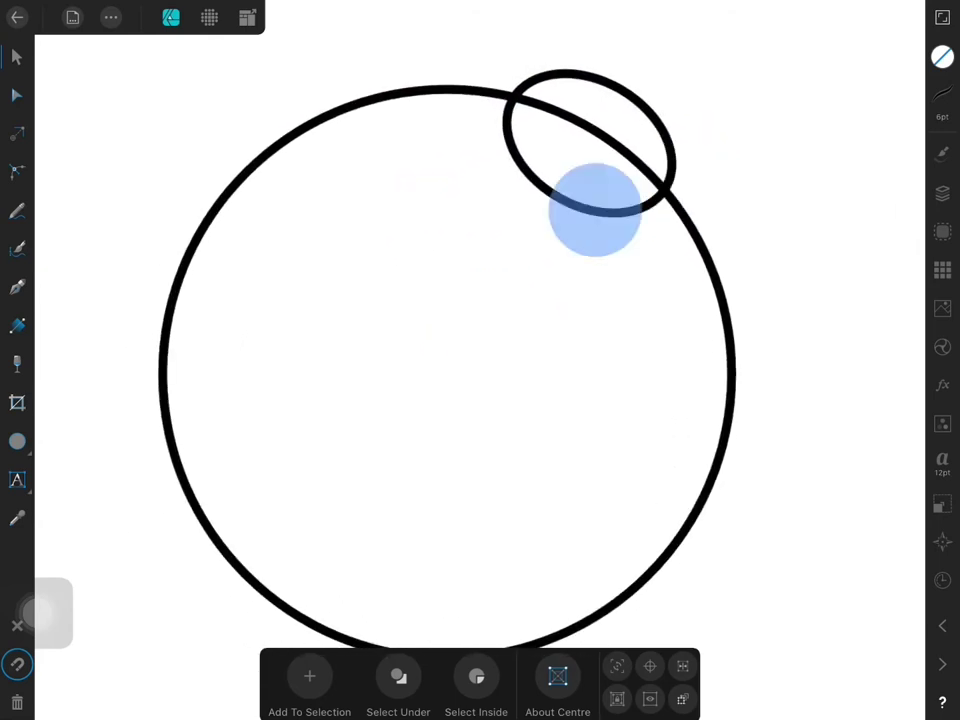
pyautogui.moveTo(595, 210); pyautogui.dragTo(563, 198)
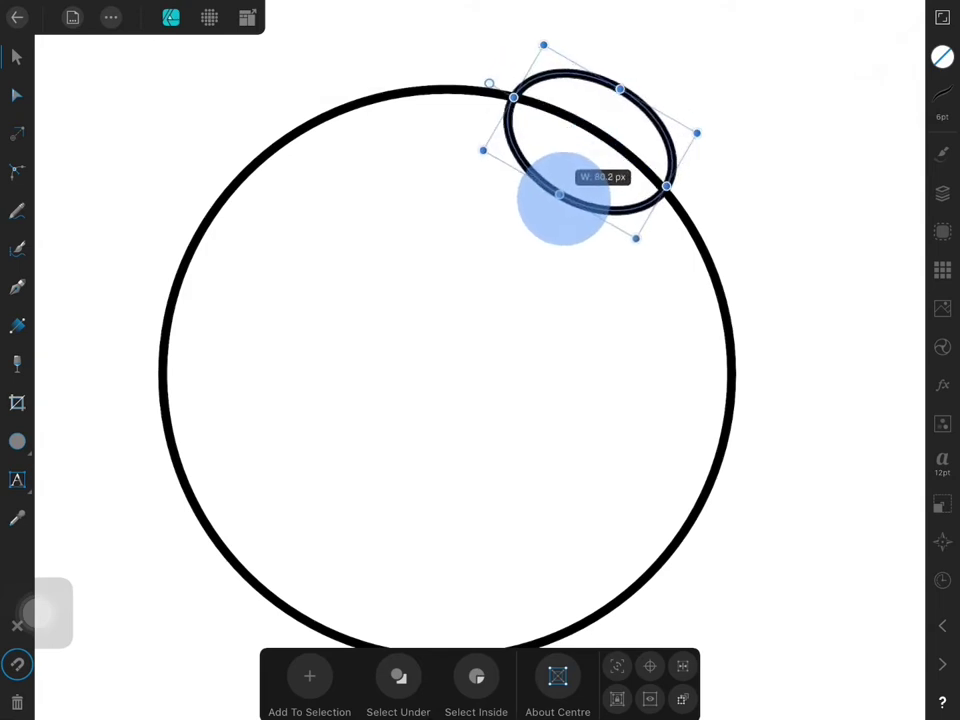
pyautogui.moveTo(619, 96); pyautogui.dragTo(620, 94)
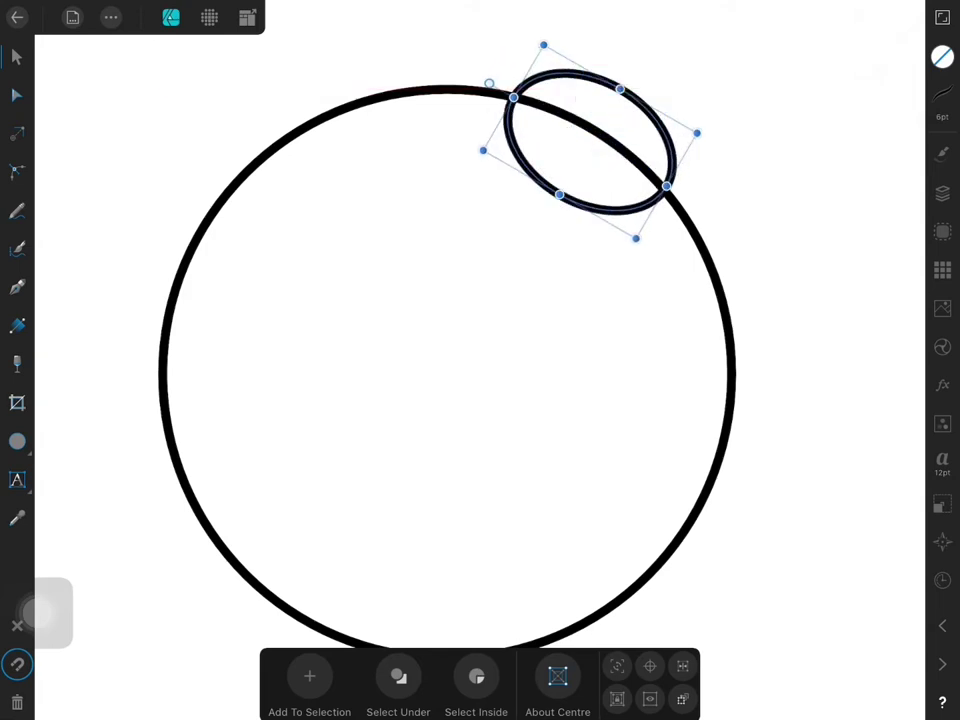
pyautogui.moveTo(513, 97); pyautogui.dragTo(507, 93)
pyautogui.moveTo(666, 186); pyautogui.dragTo(670, 188)
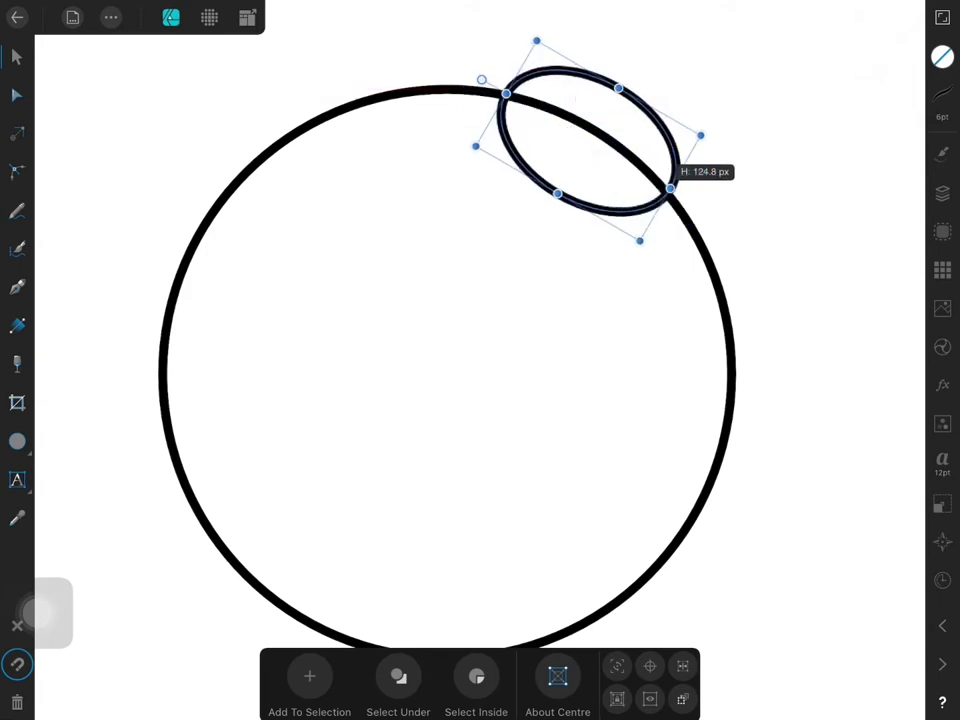
pyautogui.press('Escape')
pyautogui.click(672, 190)
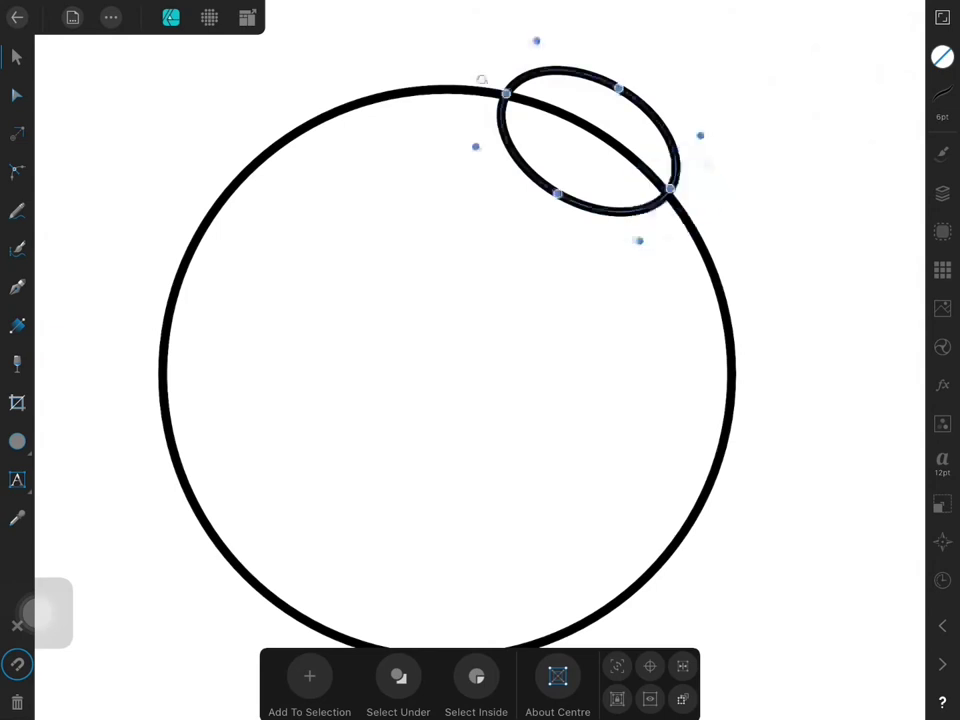
pyautogui.moveTo(671, 193); pyautogui.dragTo(674, 190)
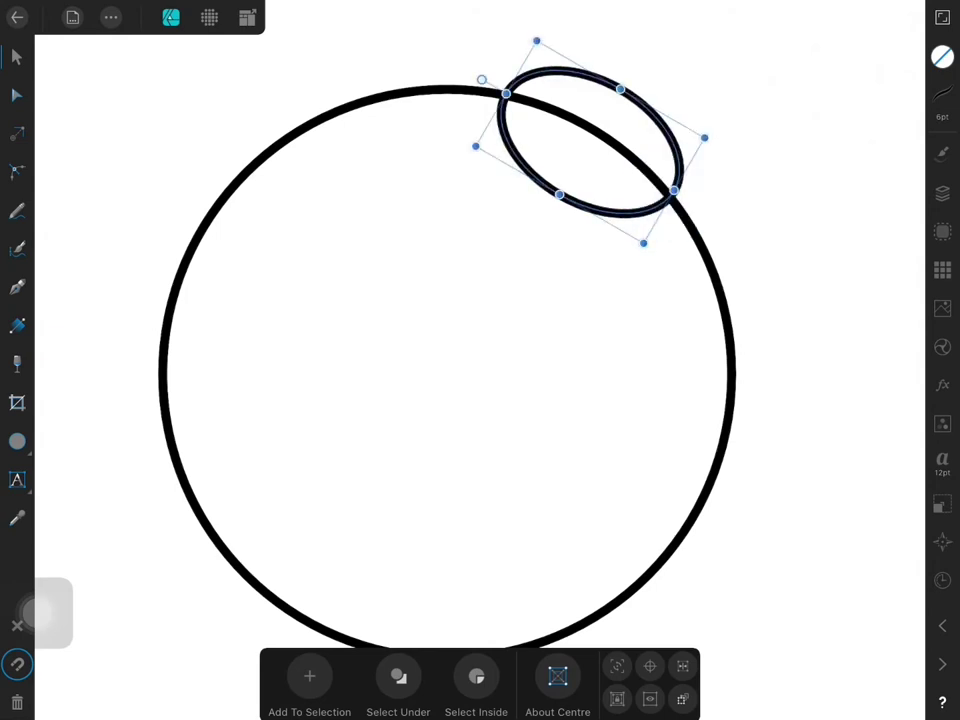
pyautogui.click(110, 17)
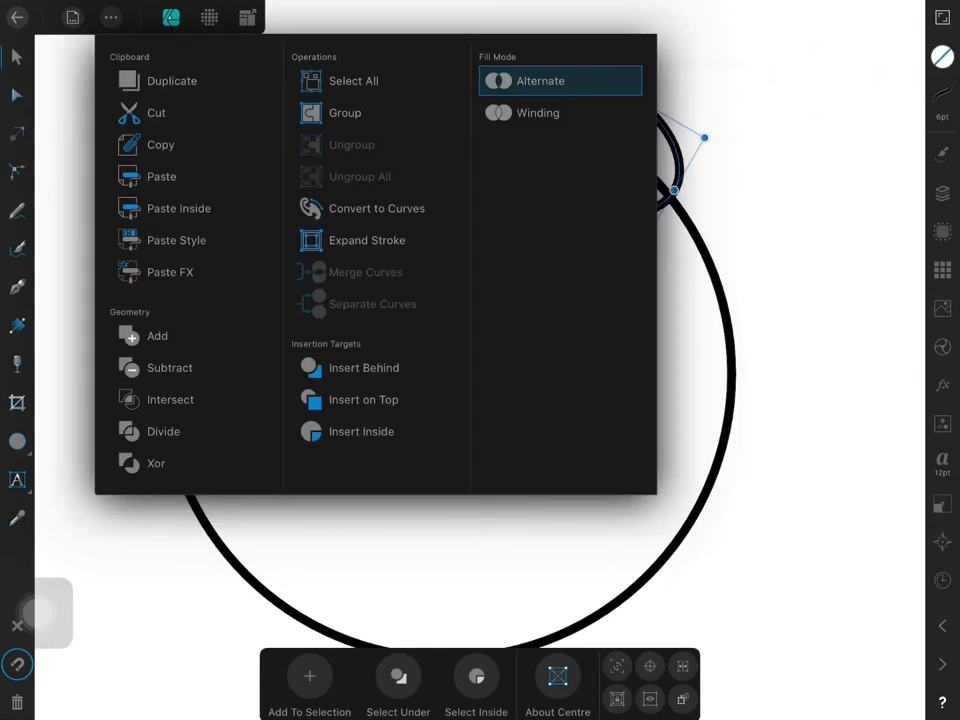
# - Duplicate the cap ellipse and shift the copy down-left of the original
pyautogui.click(172, 81)
pyautogui.moveTo(608, 214); pyautogui.dragTo(583, 258)
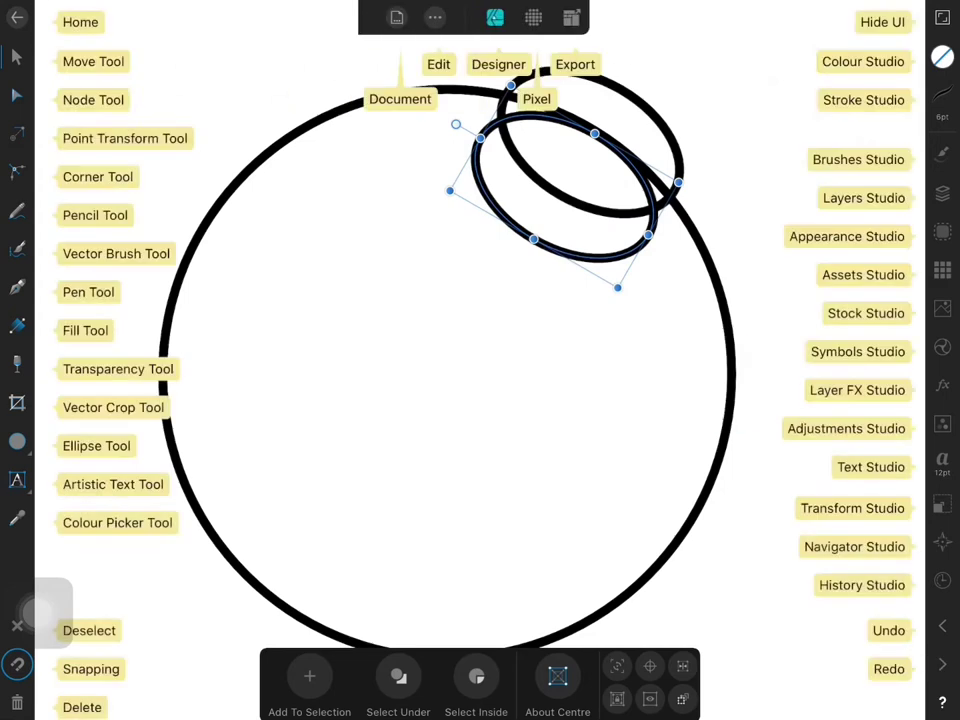
pyautogui.moveTo(568, 255); pyautogui.dragTo(565, 261)
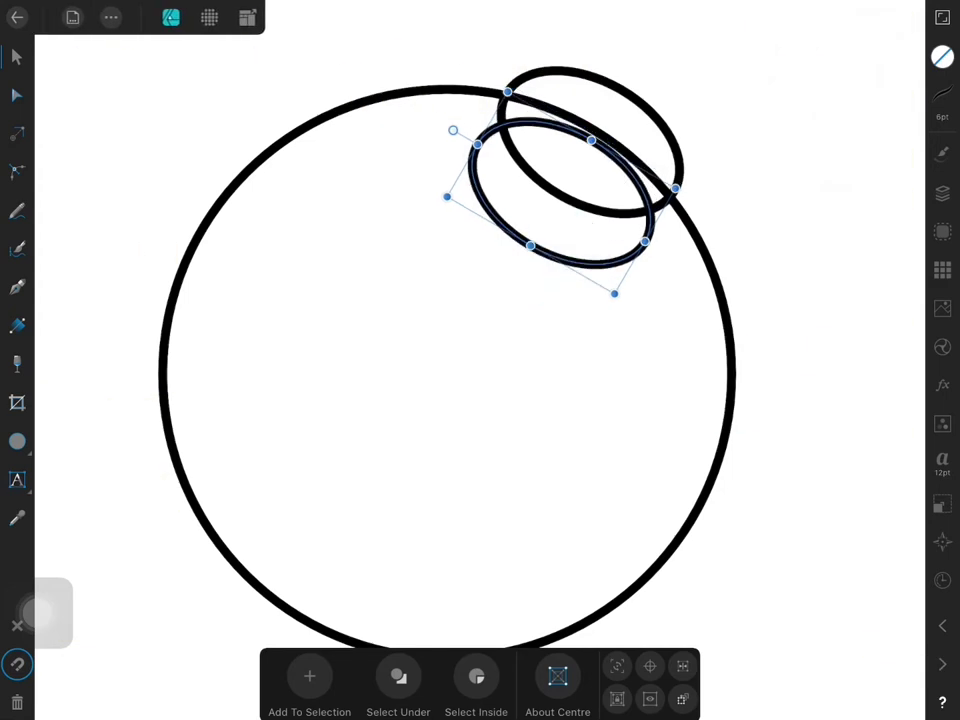
# - Duplicate the upper cap ellipse and shrink the copy into a smaller inner ring
pyautogui.click(505, 100)
pyautogui.click(111, 17)
pyautogui.click(150, 79)
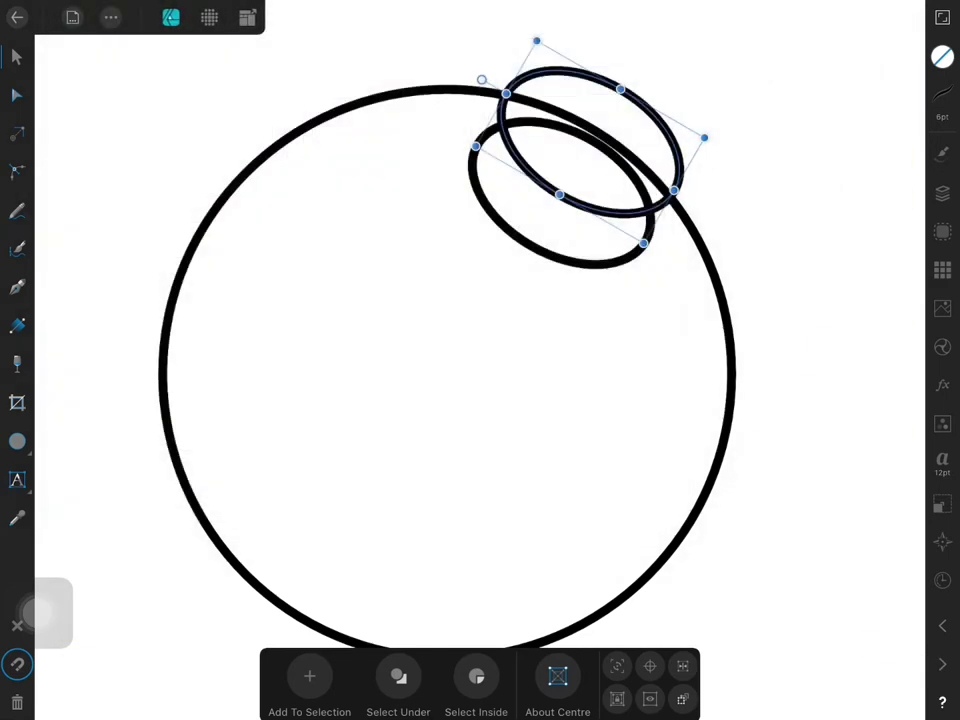
pyautogui.moveTo(621, 90); pyautogui.dragTo(607, 113)
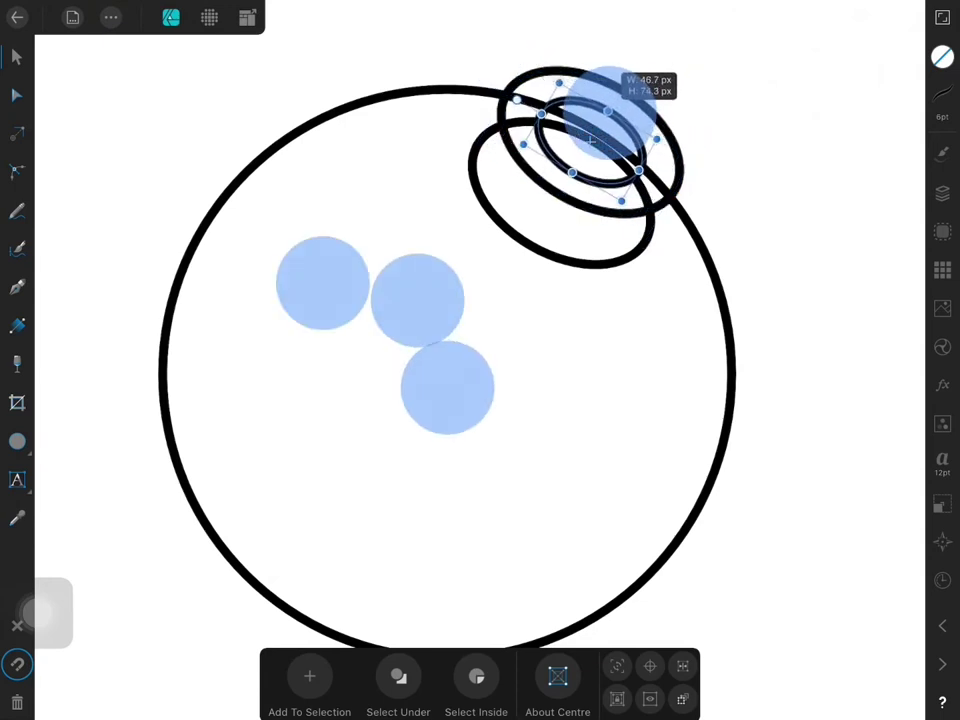
pyautogui.moveTo(572, 172); pyautogui.dragTo(577, 163)
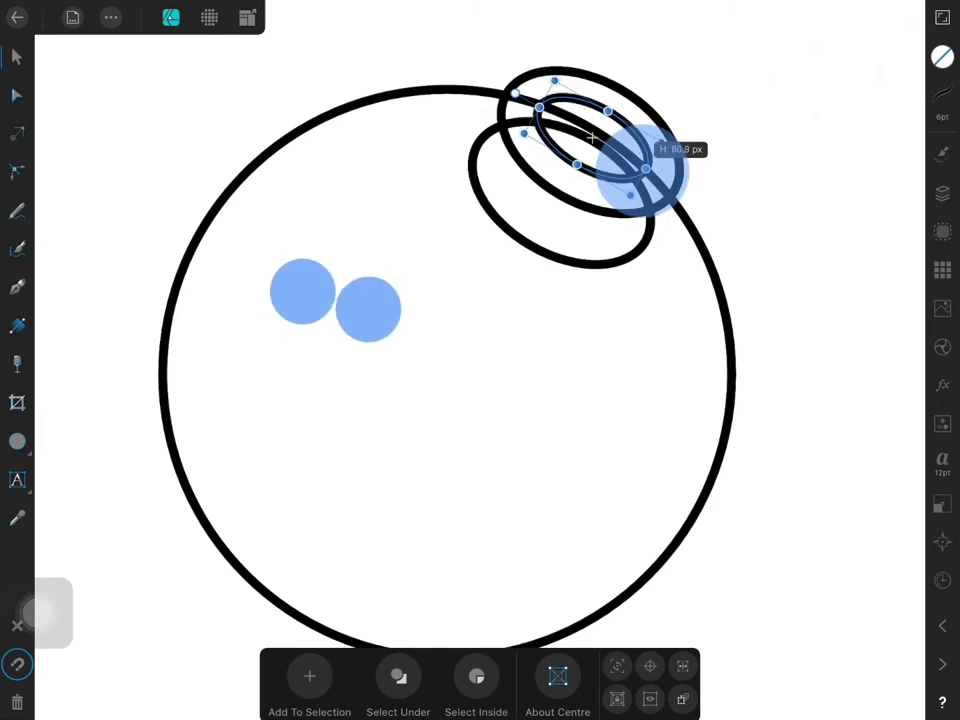
pyautogui.moveTo(641, 166); pyautogui.dragTo(655, 182)
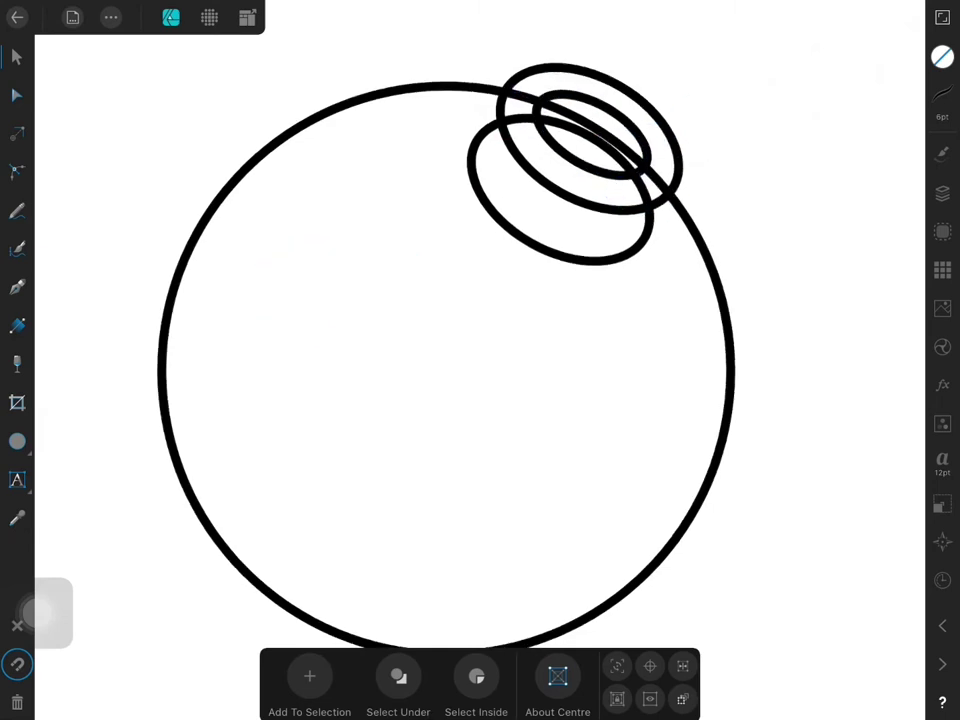
pyautogui.moveTo(594, 268); pyautogui.dragTo(424, 346)
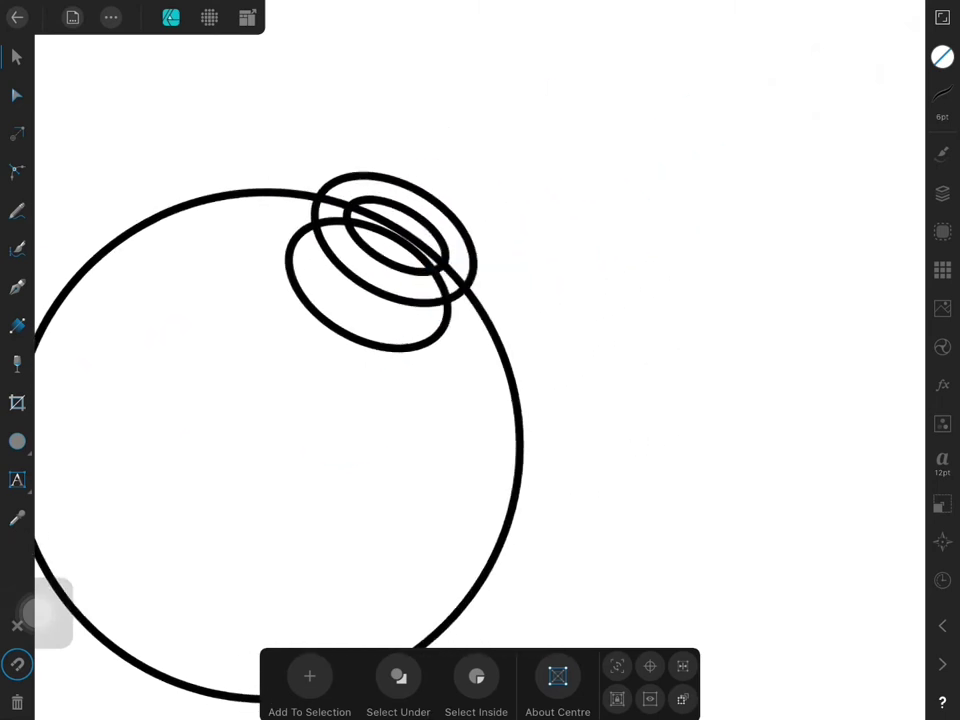
# - Draw a fuse path from inside the cap out to the right and bend it into a wavy curve
pyautogui.click(17, 288)
pyautogui.moveTo(396, 237); pyautogui.dragTo(499, 238)
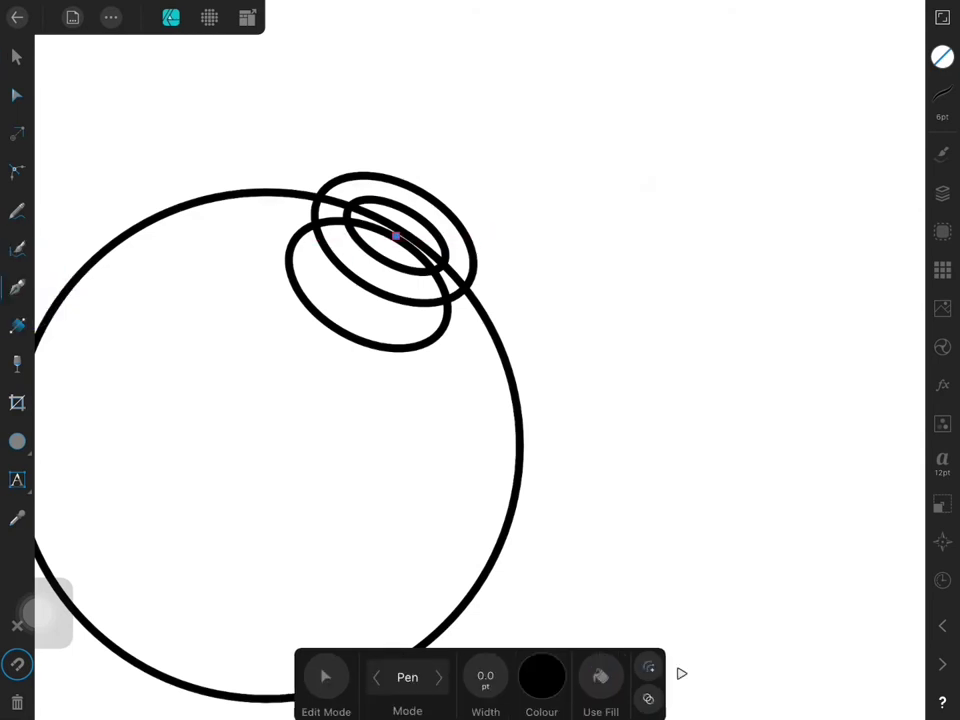
pyautogui.click(663, 176)
pyautogui.click(17, 95)
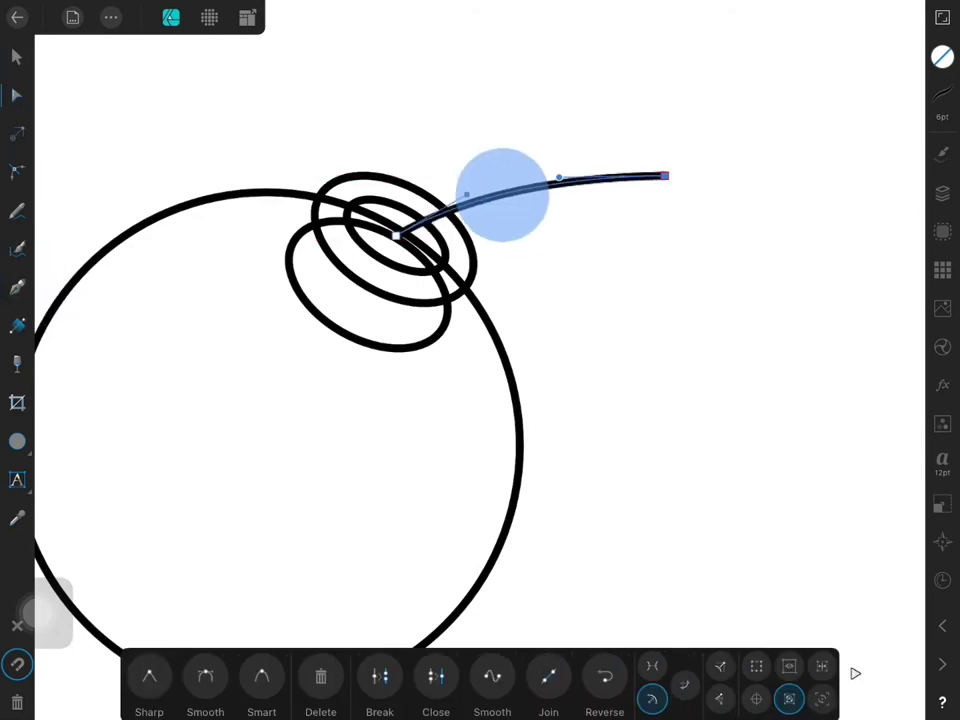
pyautogui.moveTo(500, 213); pyautogui.dragTo(502, 195)
pyautogui.moveTo(547, 161); pyautogui.dragTo(577, 213)
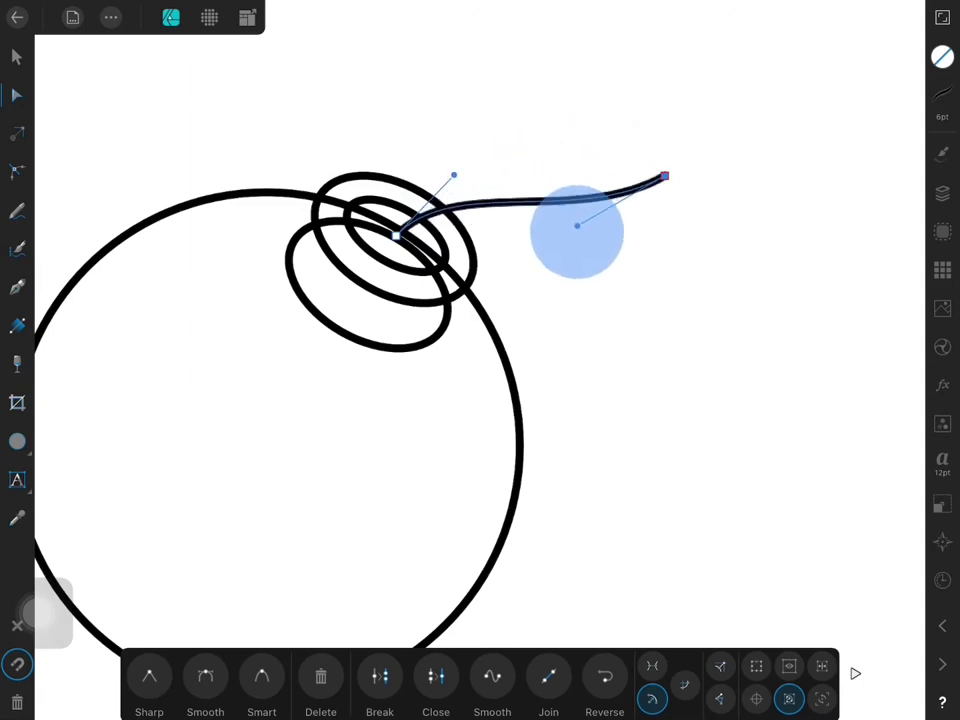
pyautogui.moveTo(454, 176)
pyautogui.mouseDown()
pyautogui.moveTo(446, 157)
pyautogui.moveTo(462, 113)
pyautogui.mouseUp()
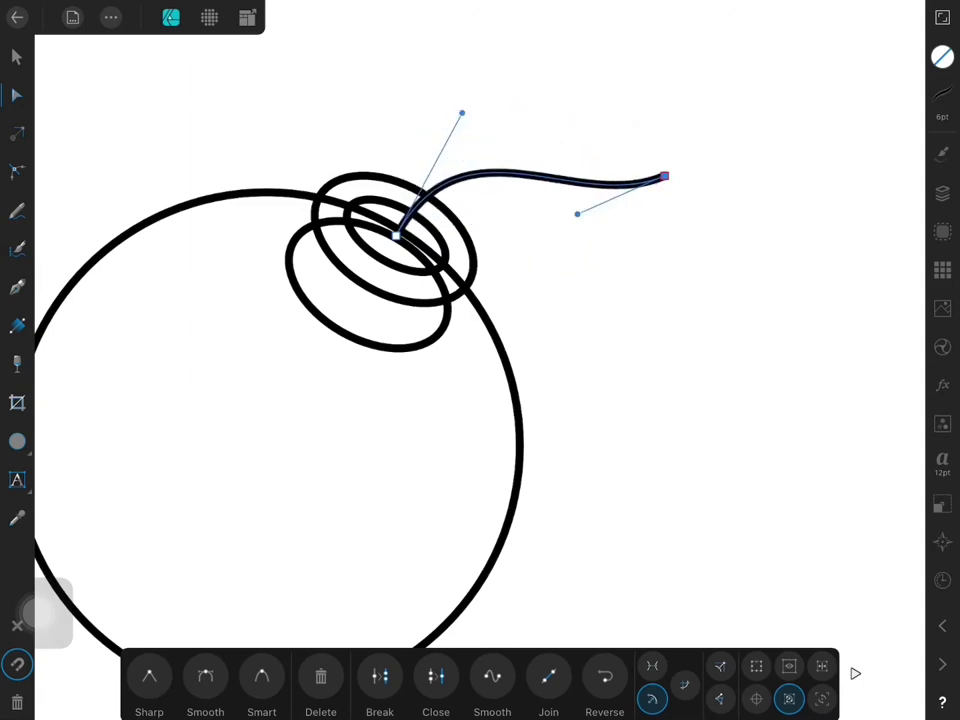
pyautogui.moveTo(577, 213)
pyautogui.mouseDown()
pyautogui.moveTo(587, 226)
pyautogui.moveTo(575, 234)
pyautogui.mouseUp()
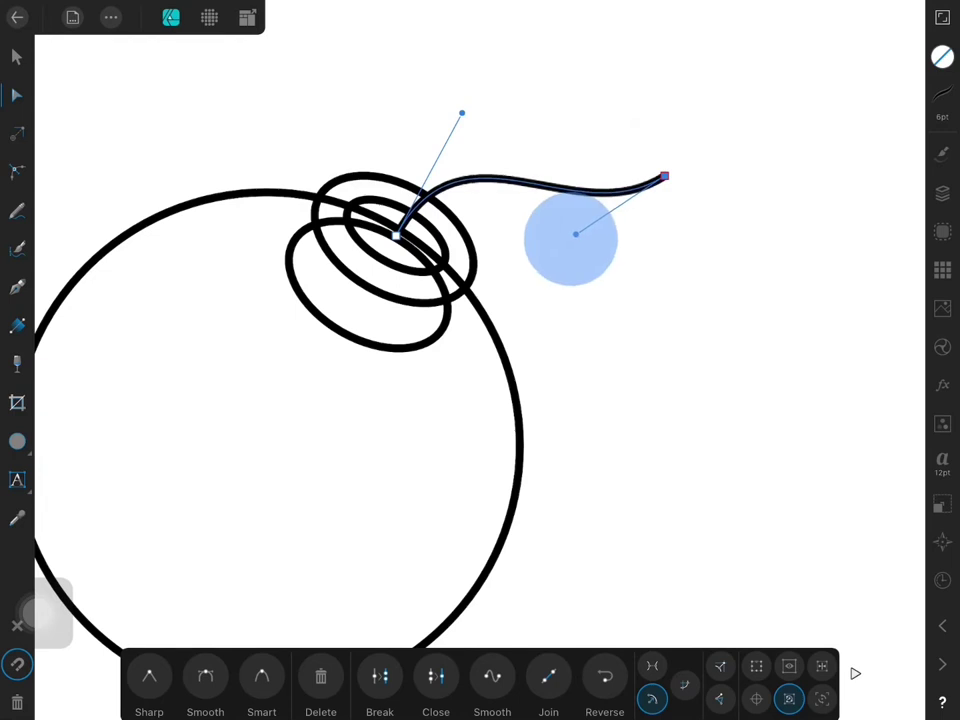
pyautogui.moveTo(462, 113); pyautogui.dragTo(476, 115)
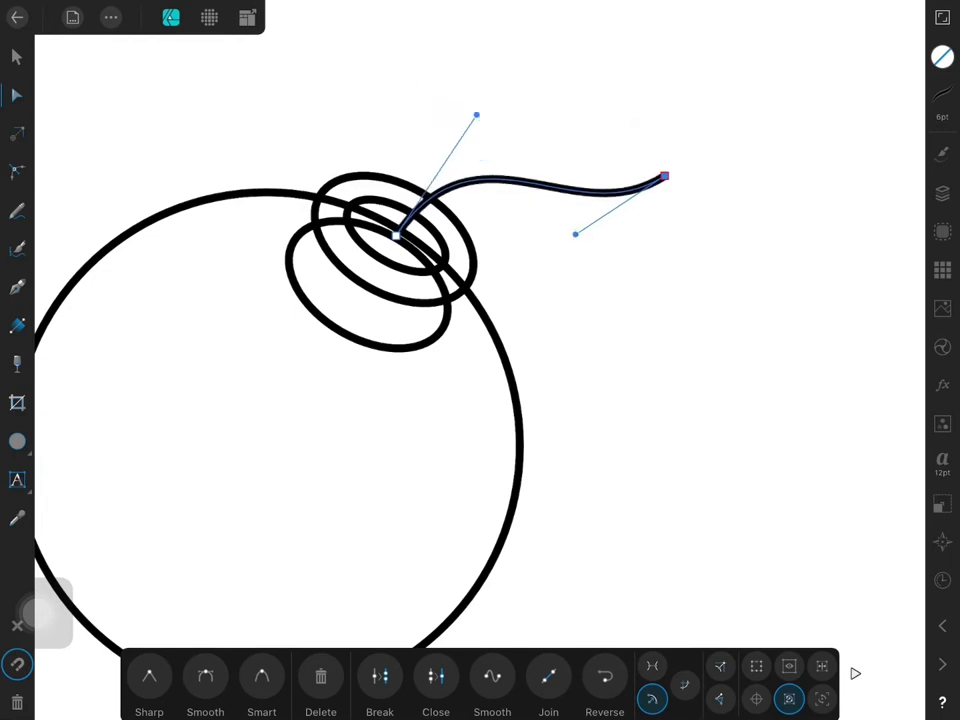
# - Deselect the fuse, reframe the view, then select and clear the upper cap ellipse
pyautogui.click(16, 56)
pyautogui.click(720, 450)
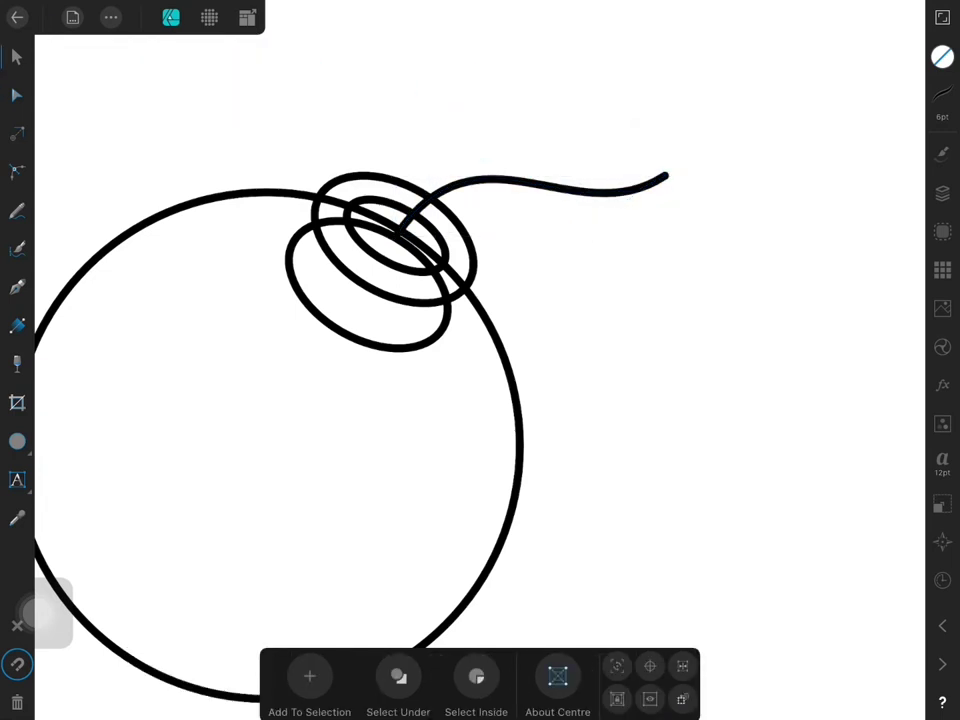
pyautogui.moveTo(427, 260); pyautogui.dragTo(535, 180)
pyautogui.scroll(-3, 555, 310)
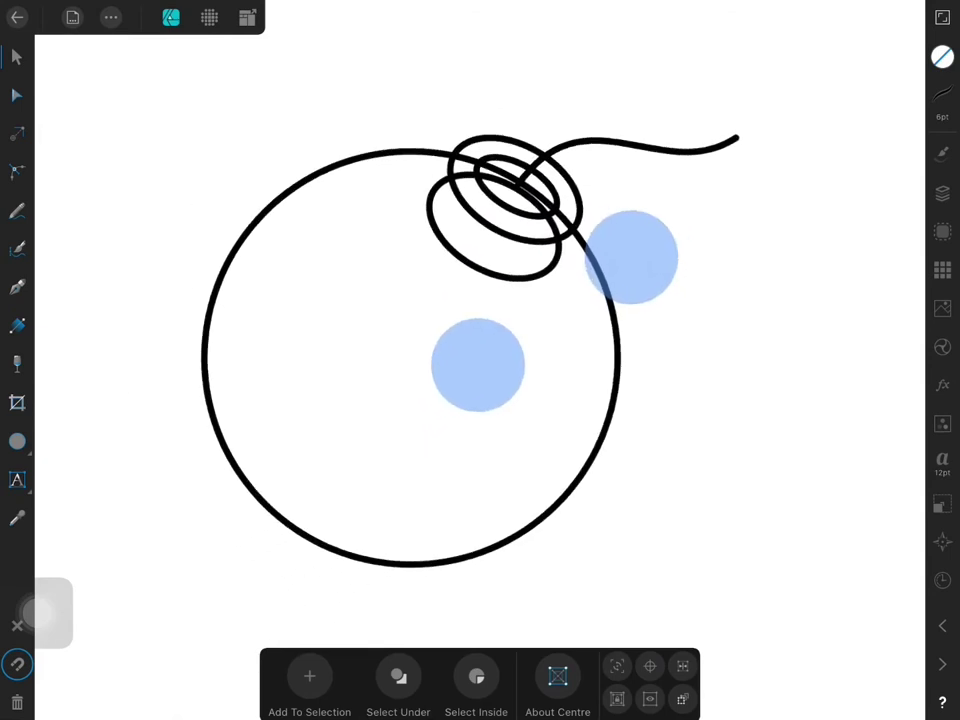
pyautogui.scroll(3, 498, 296)
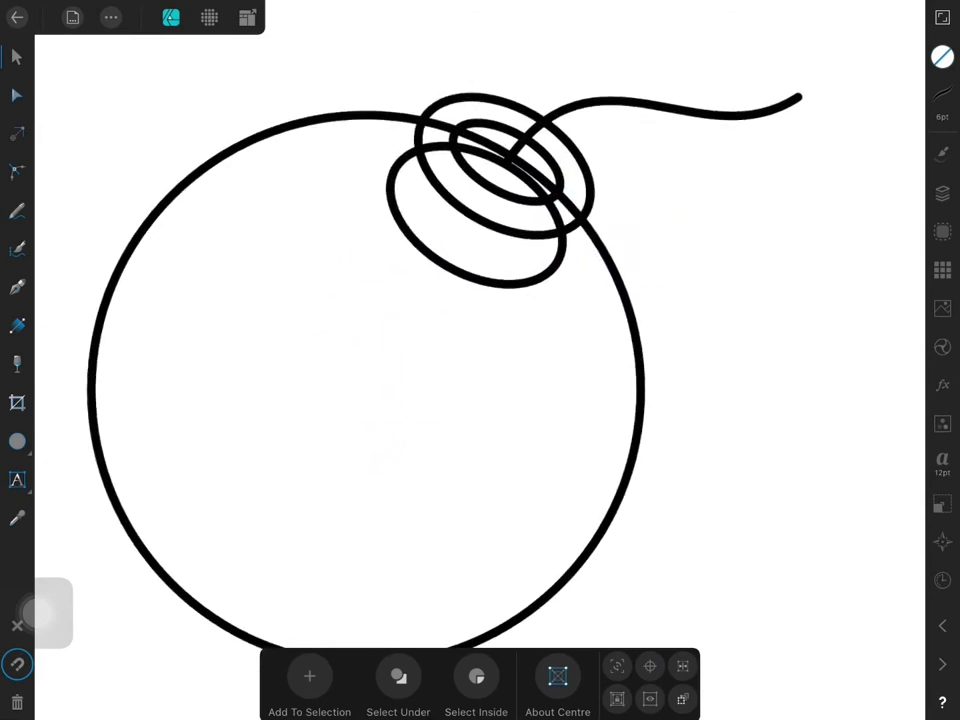
pyautogui.click(428, 115)
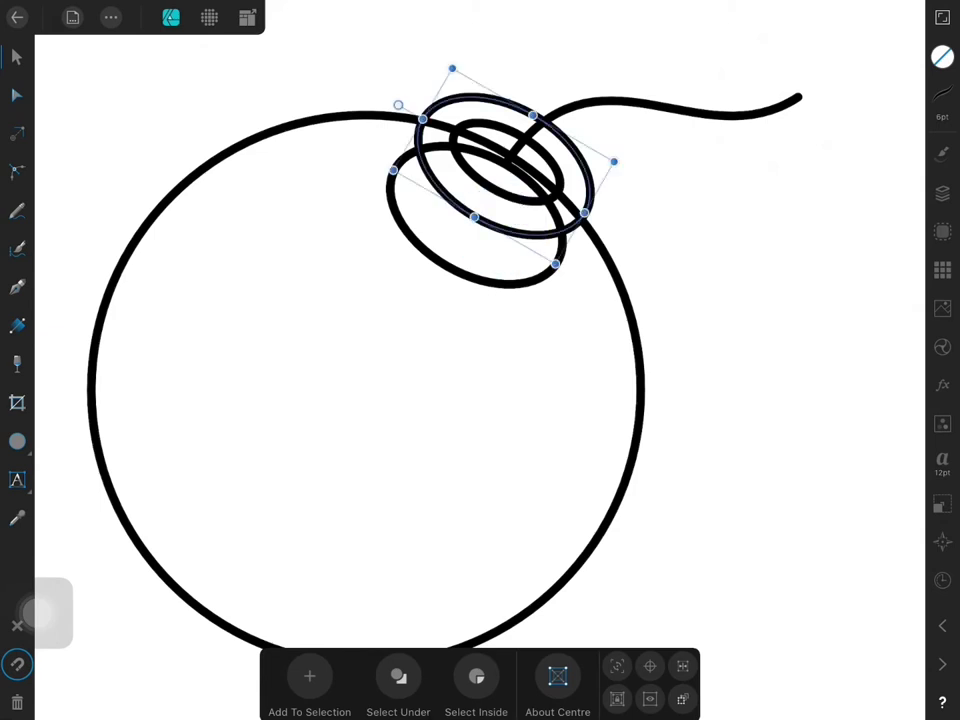
pyautogui.click(350, 62)
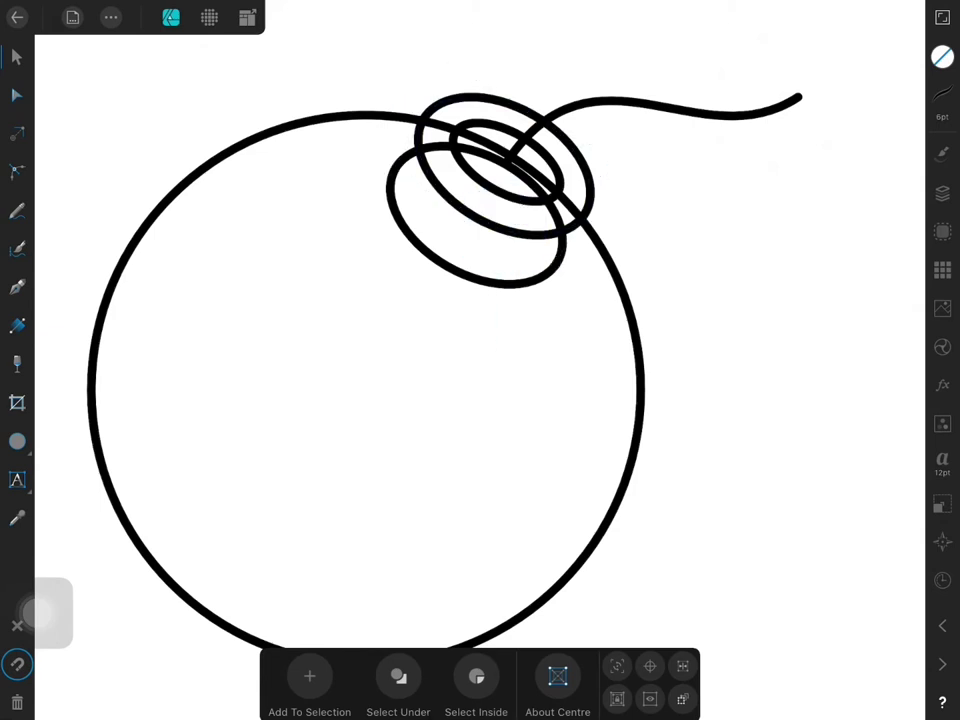
# - Draw a tall rectangle, rotate it to 60°, and move it onto the cap ellipses
pyautogui.click(17, 441)
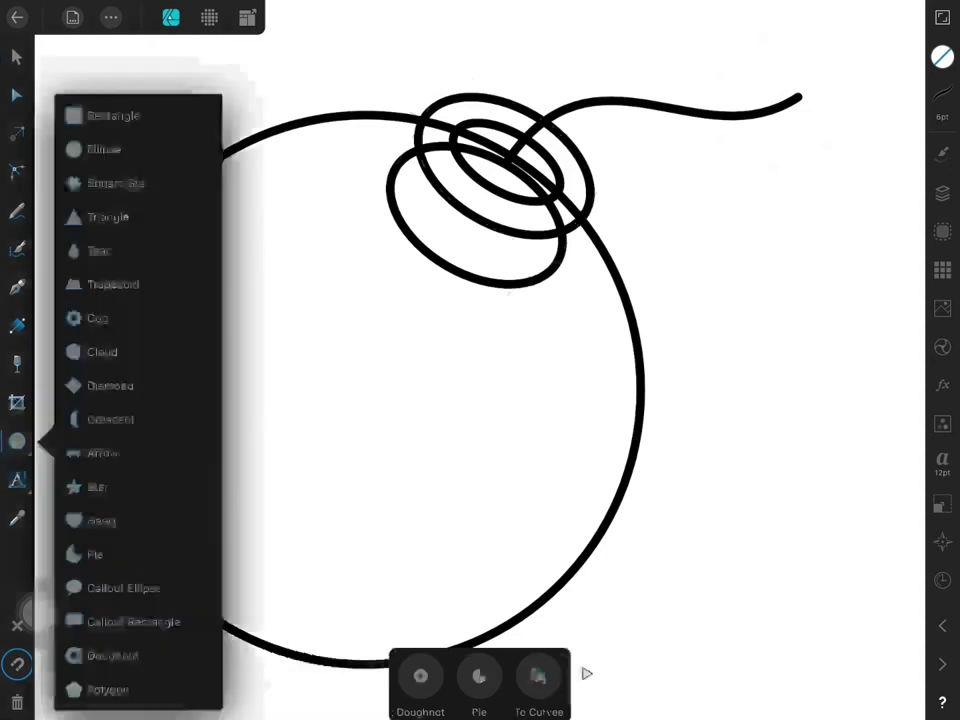
pyautogui.click(107, 114)
pyautogui.moveTo(403, 166)
pyautogui.mouseDown()
pyautogui.moveTo(488, 318)
pyautogui.moveTo(476, 325)
pyautogui.mouseUp()
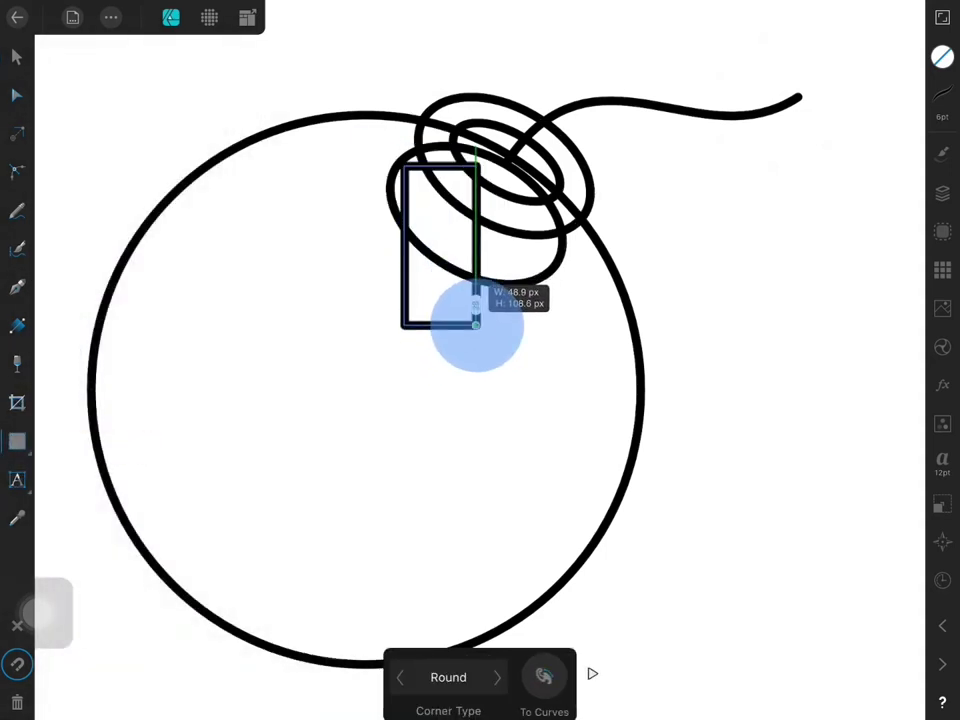
pyautogui.press('v')
pyautogui.moveTo(440, 137)
pyautogui.mouseDown()
pyautogui.moveTo(330, 163)
pyautogui.moveTo(352, 141)
pyautogui.mouseUp()
pyautogui.moveTo(493, 243); pyautogui.dragTo(531, 200)
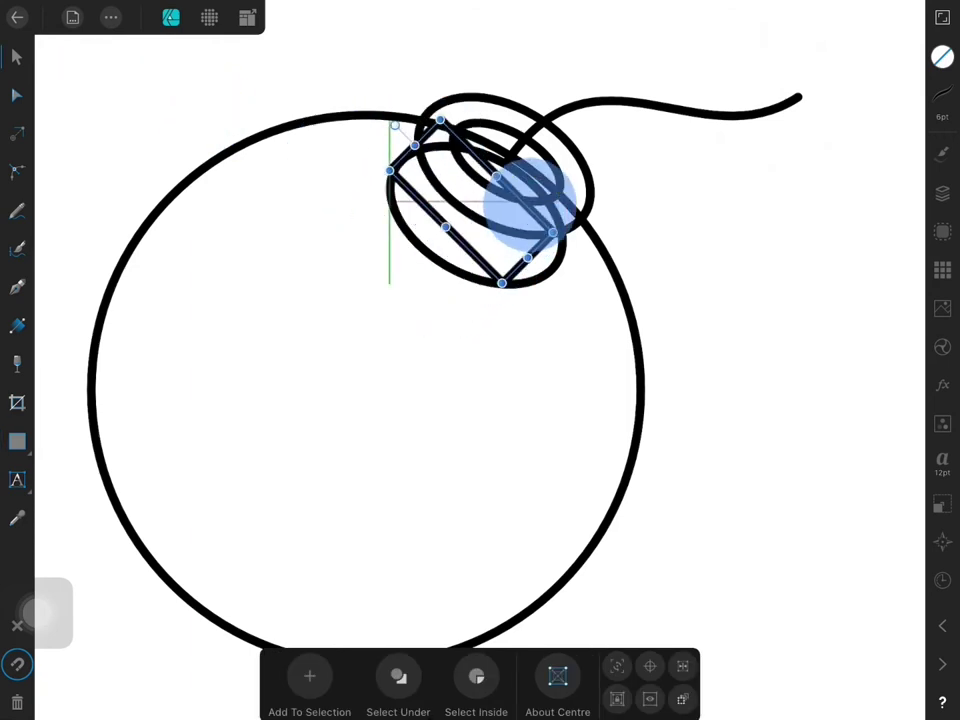
# - Align the rectangle's tilt with the cap base and narrow it to about 43.9 px
pyautogui.moveTo(401, 125); pyautogui.dragTo(386, 140)
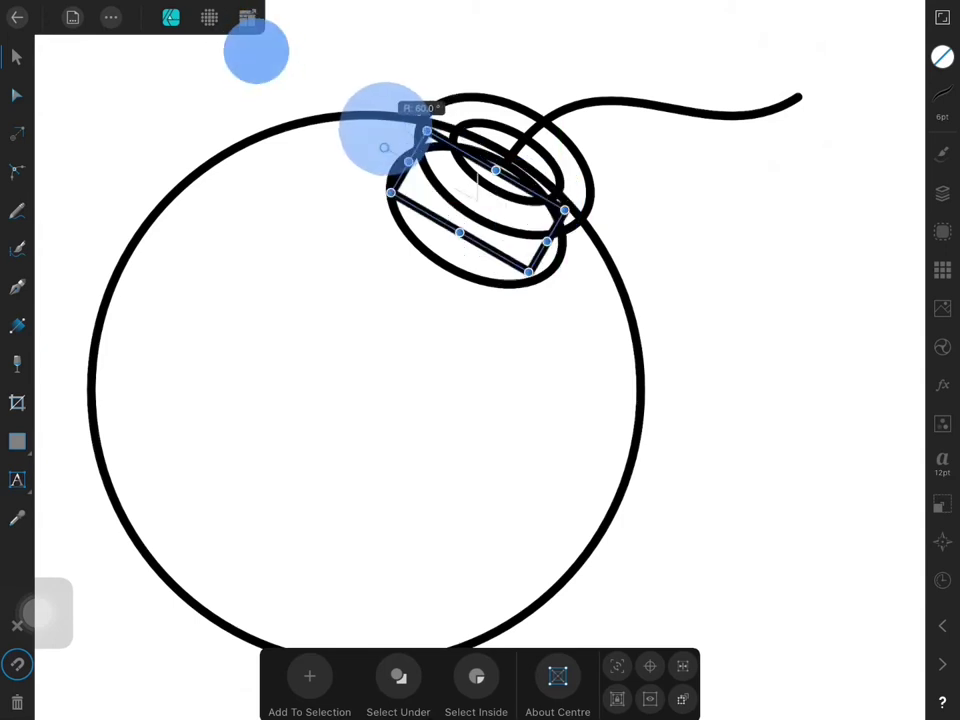
pyautogui.moveTo(519, 184); pyautogui.dragTo(546, 167)
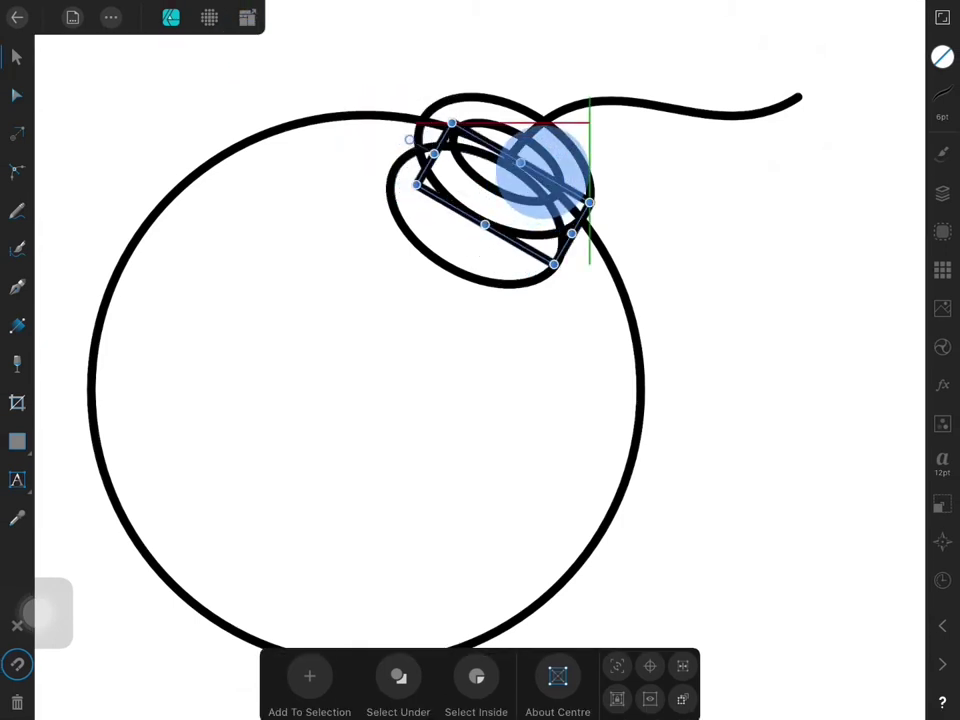
pyautogui.moveTo(400, 139); pyautogui.dragTo(393, 130)
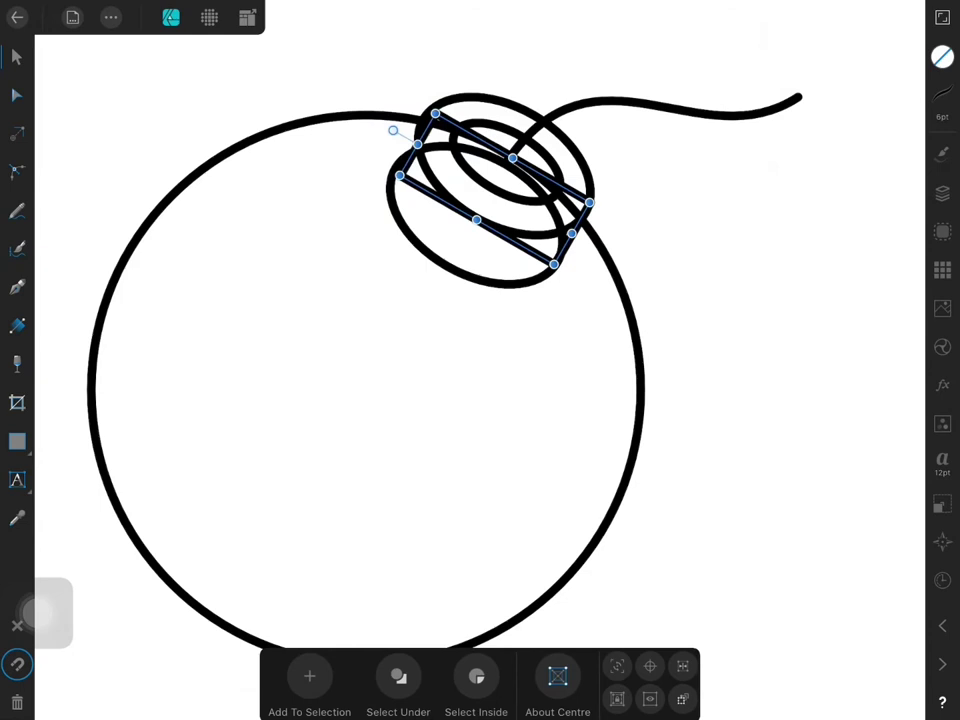
pyautogui.click(407, 141)
pyautogui.moveTo(418, 145); pyautogui.dragTo(409, 138)
pyautogui.click(570, 238)
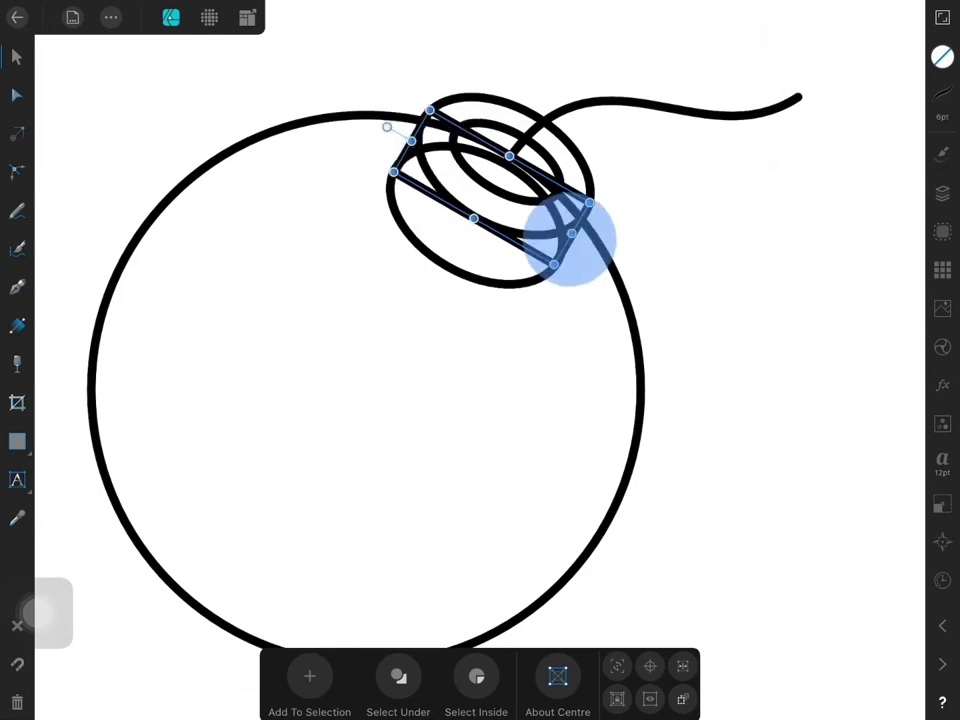
pyautogui.moveTo(474, 218); pyautogui.dragTo(476, 214)
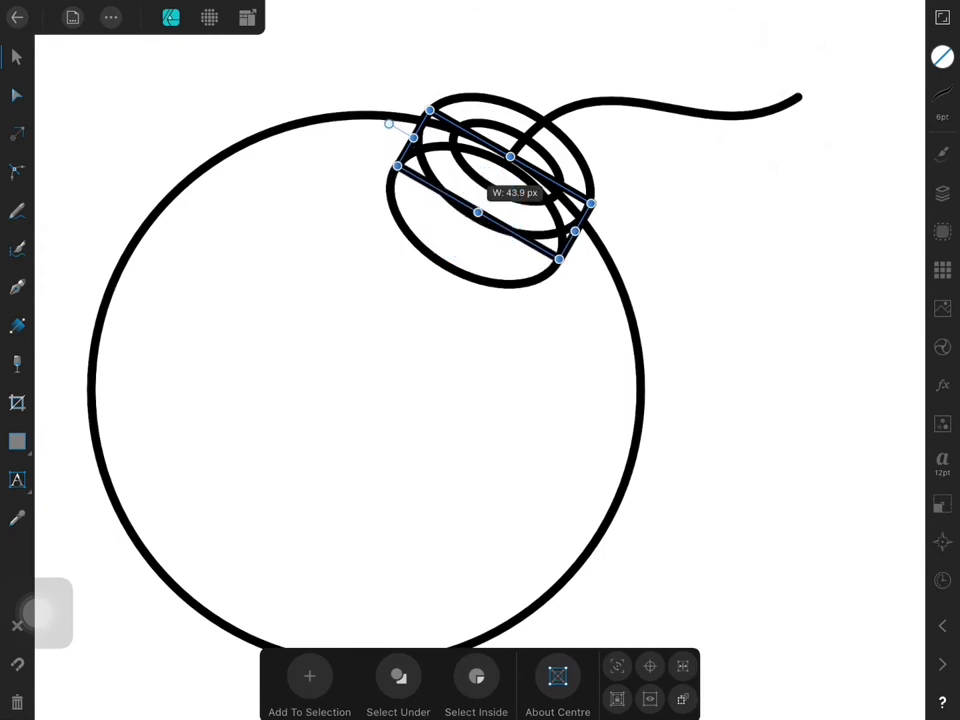
pyautogui.moveTo(510, 157); pyautogui.dragTo(507, 162)
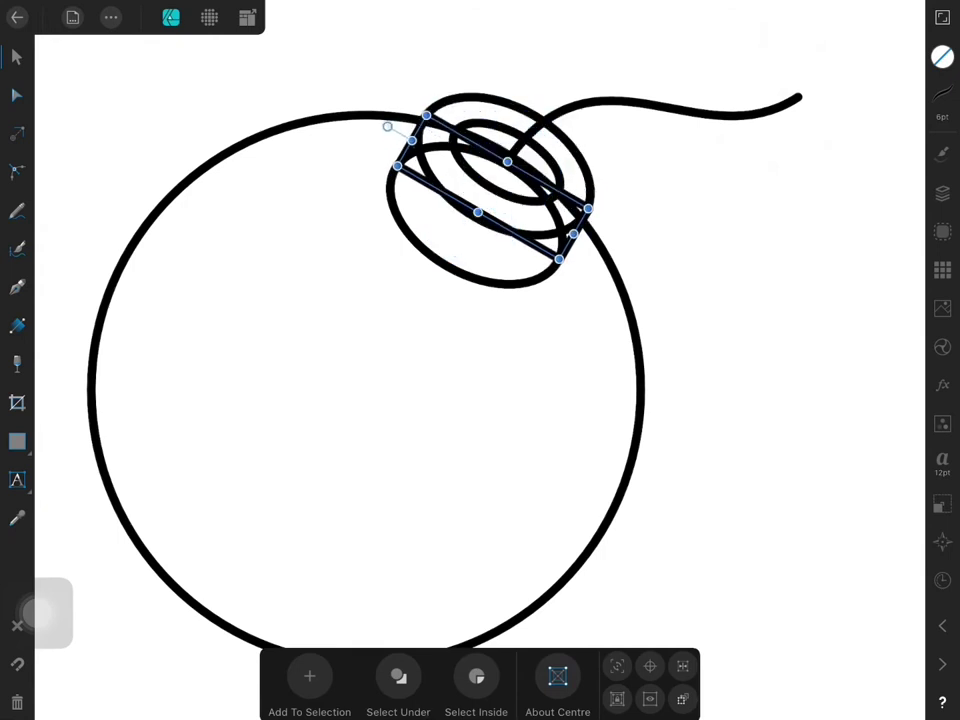
pyautogui.scroll(-3, 494, 298)
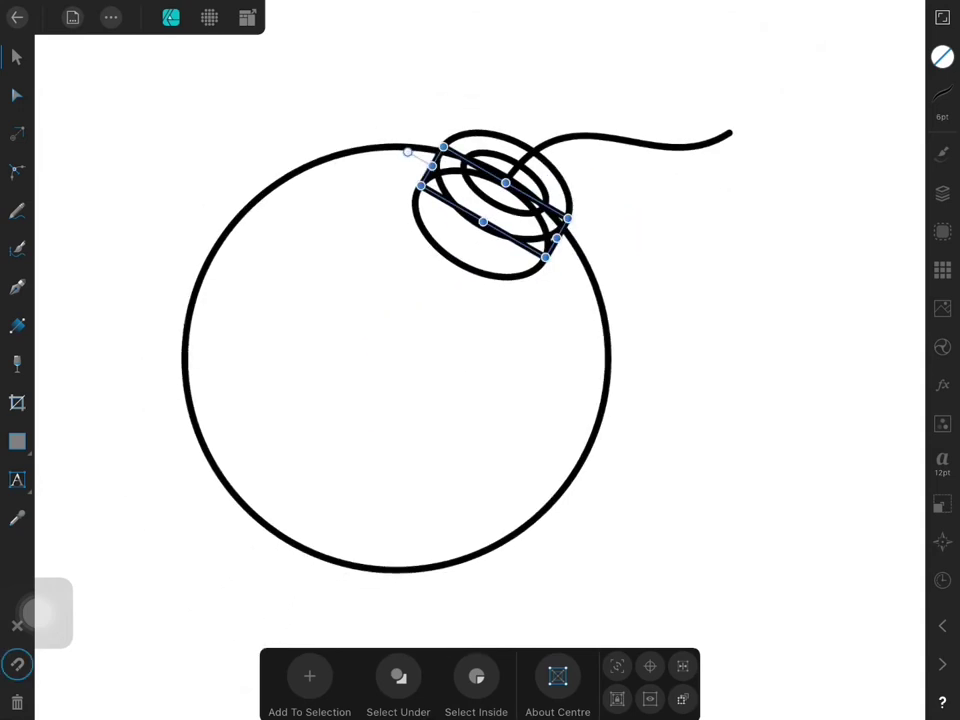
# - Reorder layers: move Rectangle below the Curve layer and the lower Ellipse into second place
pyautogui.click(942, 193)
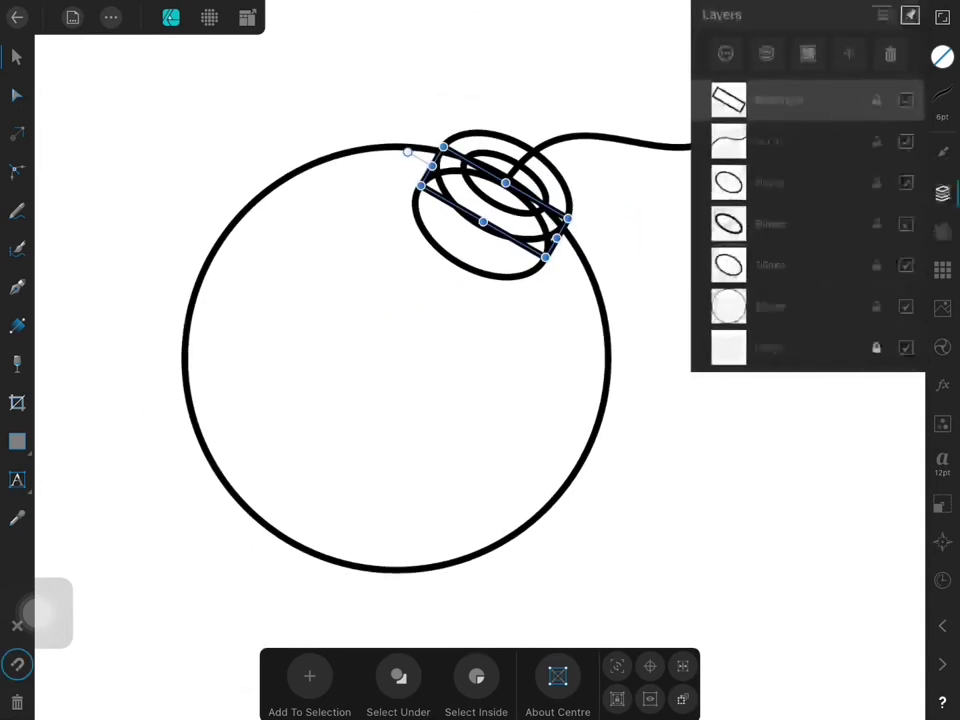
pyautogui.click(769, 345)
pyautogui.click(942, 193)
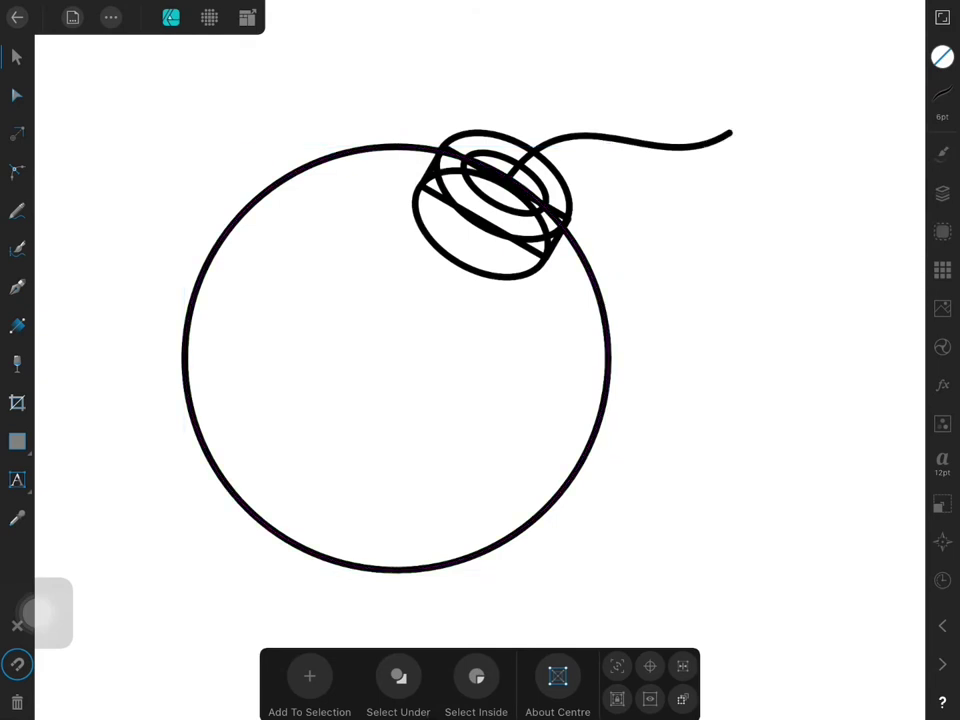
pyautogui.click(942, 193)
pyautogui.click(783, 103)
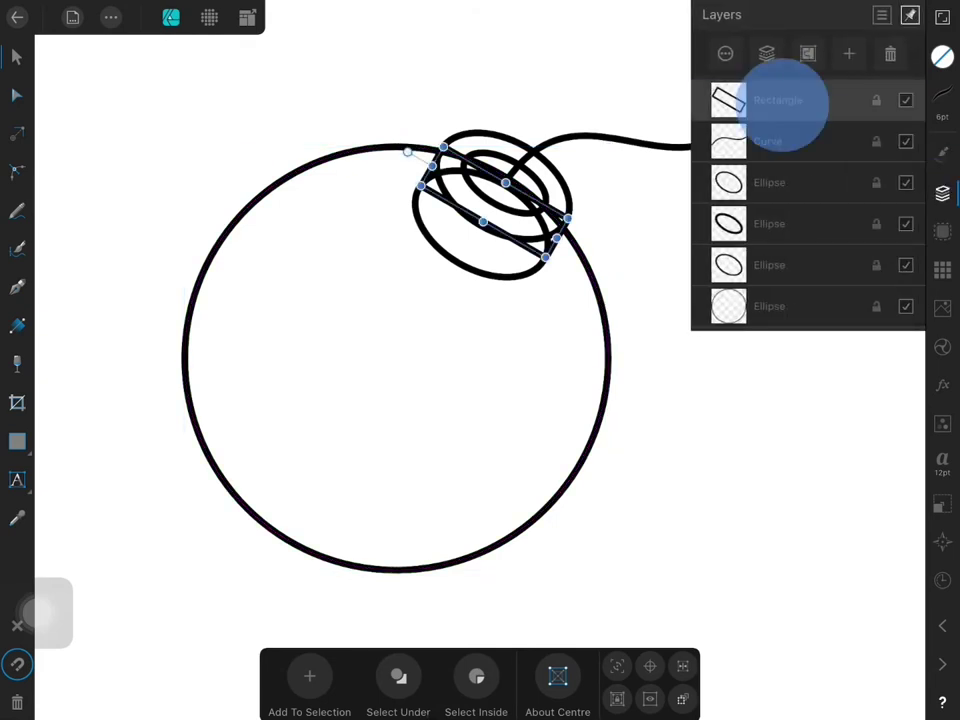
pyautogui.moveTo(783, 103)
pyautogui.mouseDown()
pyautogui.moveTo(771, 184)
pyautogui.moveTo(812, 125)
pyautogui.moveTo(770, 141)
pyautogui.mouseUp()
pyautogui.click(770, 223)
pyautogui.click(770, 182)
# - Combine the Rectangle and lower Ellipse with Geometry Add and move the result down one layer
pyautogui.click(770, 223)
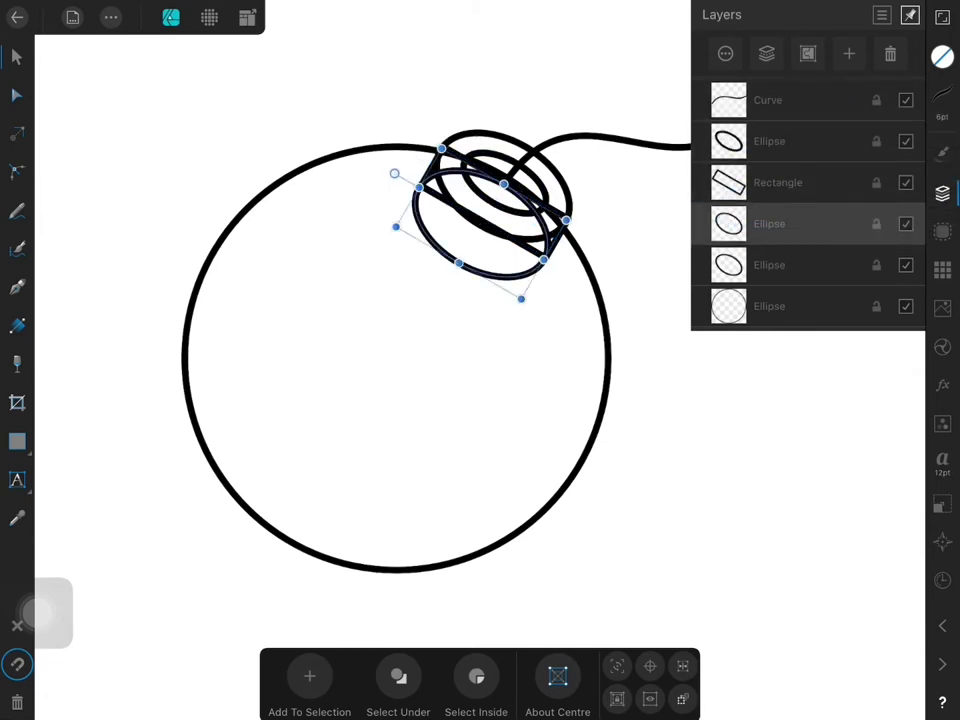
pyautogui.keyDown('shift'); pyautogui.click(814, 176); pyautogui.keyUp('shift')
pyautogui.click(111, 17)
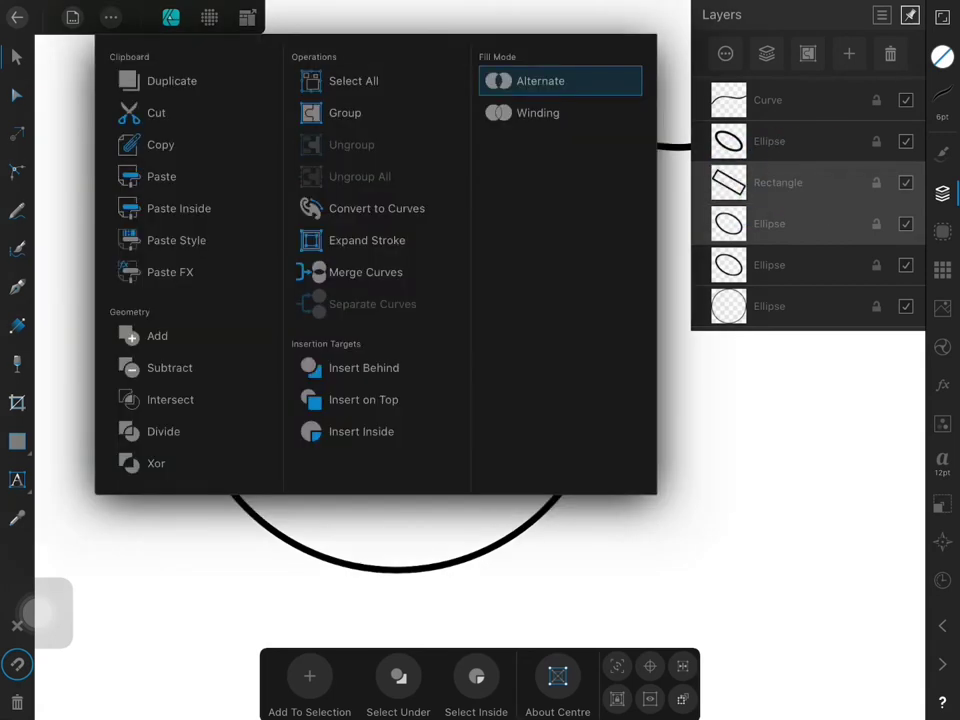
pyautogui.click(157, 336)
pyautogui.moveTo(782, 185); pyautogui.dragTo(790, 225)
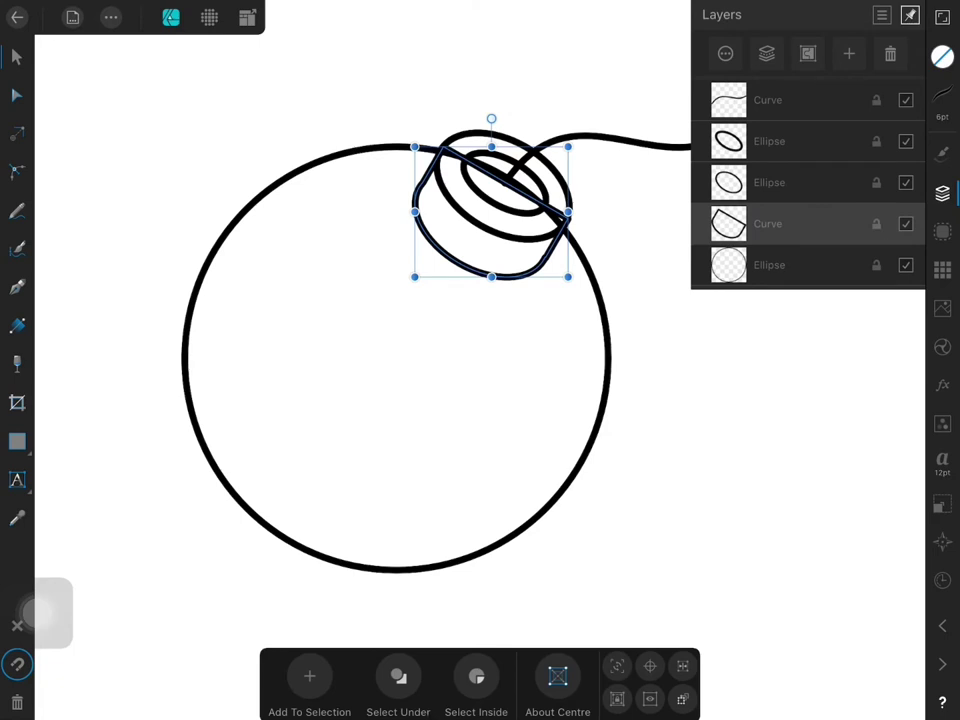
pyautogui.hscroll(2, 418, 327)
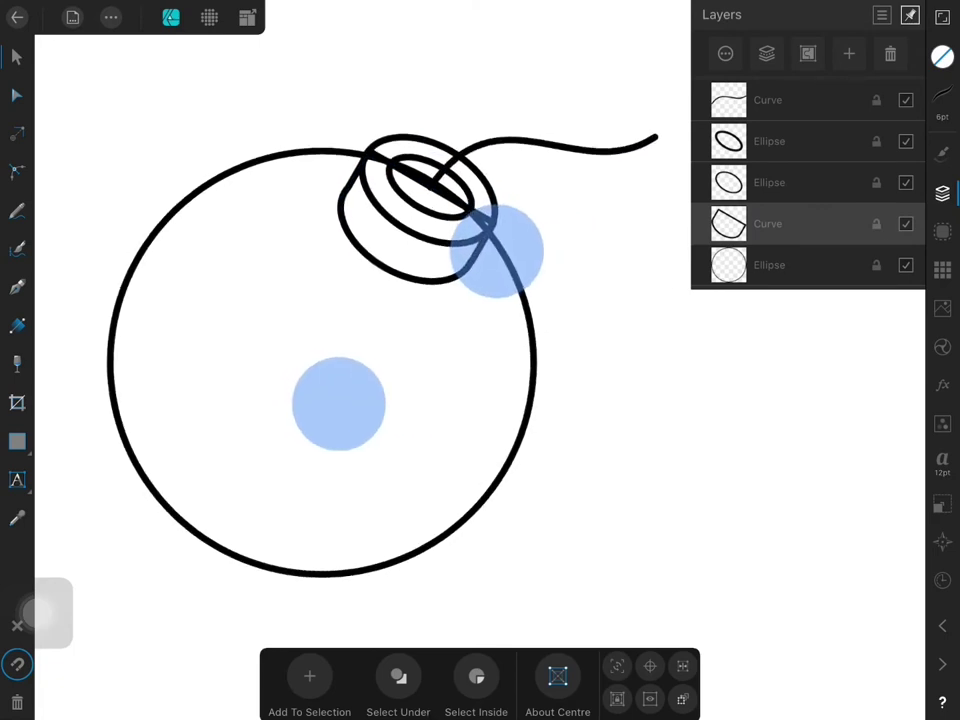
# - Fill the big circle black, then apply a radial gradient from upper-left to lower-right
pyautogui.click(770, 265)
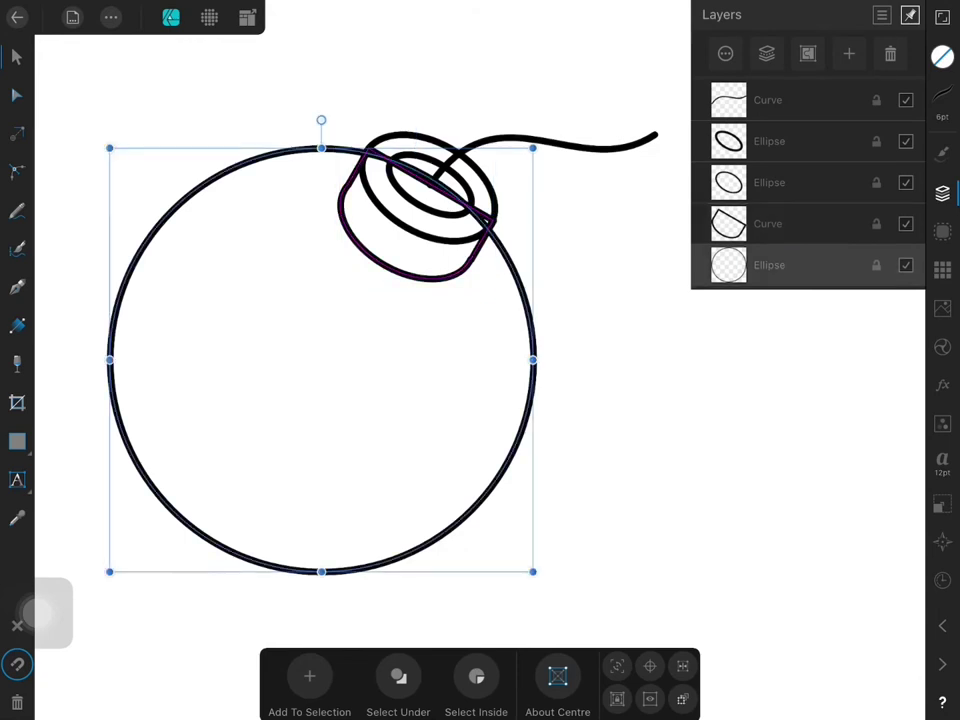
pyautogui.click(942, 100)
pyautogui.click(942, 56)
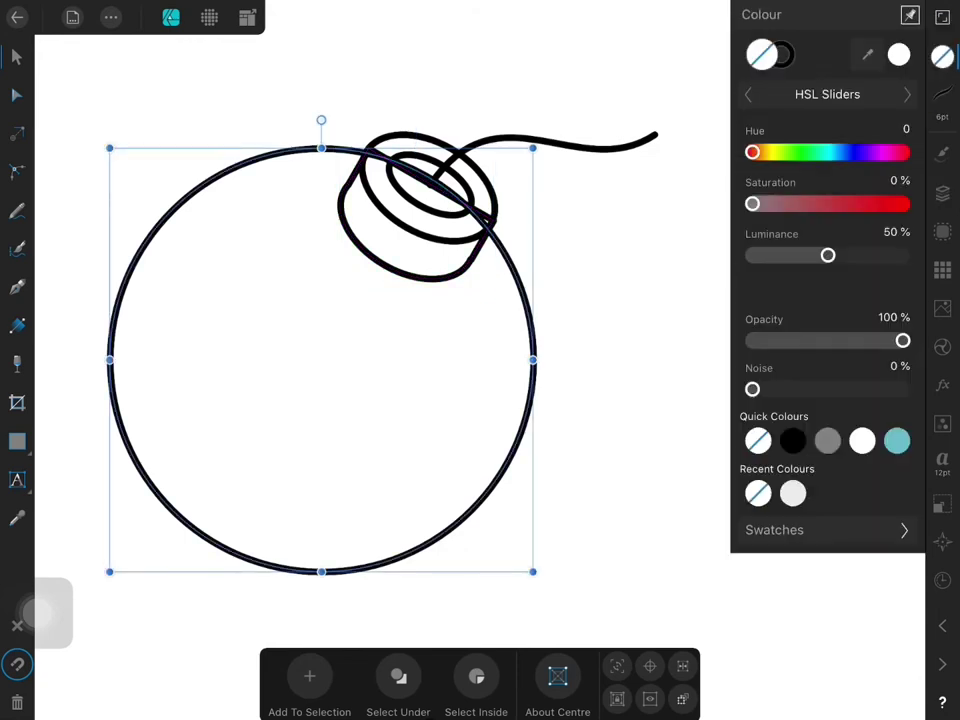
pyautogui.click(792, 440)
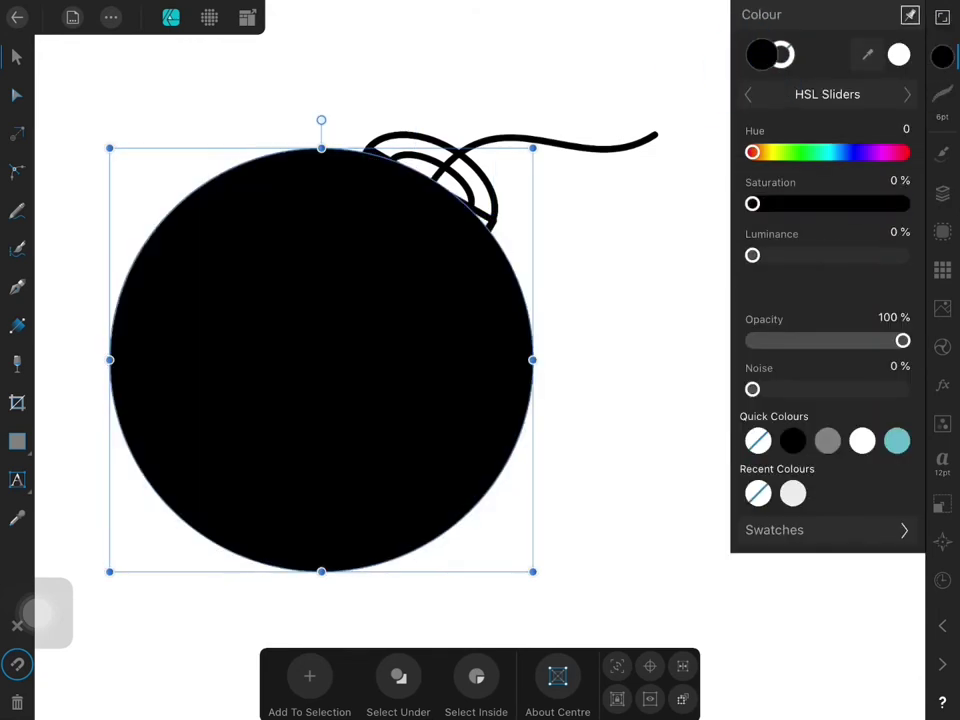
pyautogui.click(17, 325)
pyautogui.moveTo(180, 196); pyautogui.dragTo(451, 527)
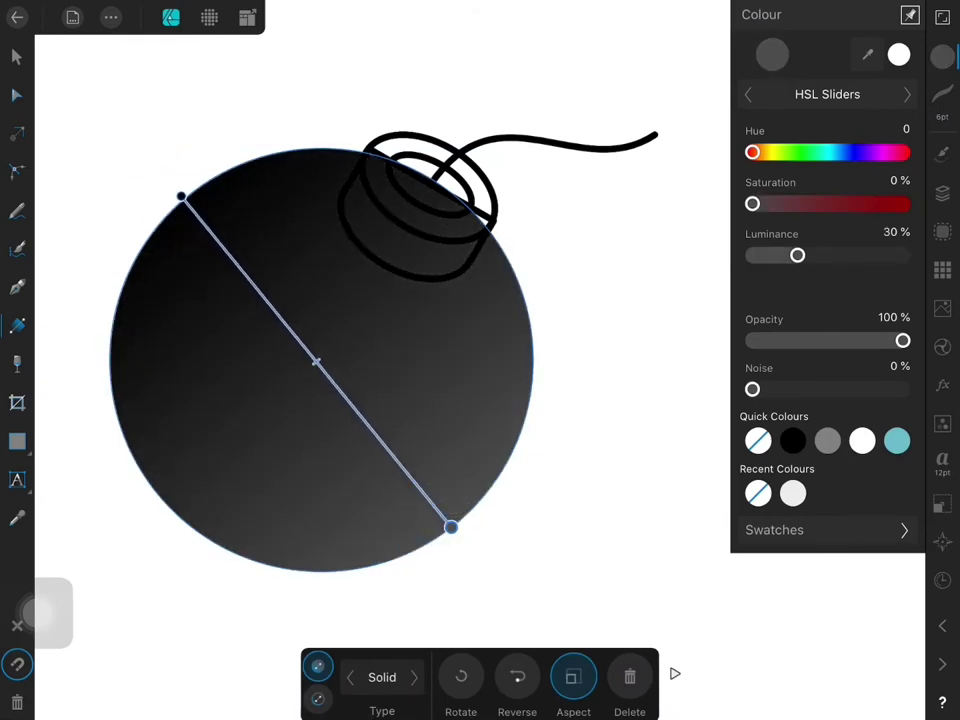
pyautogui.click(414, 677)
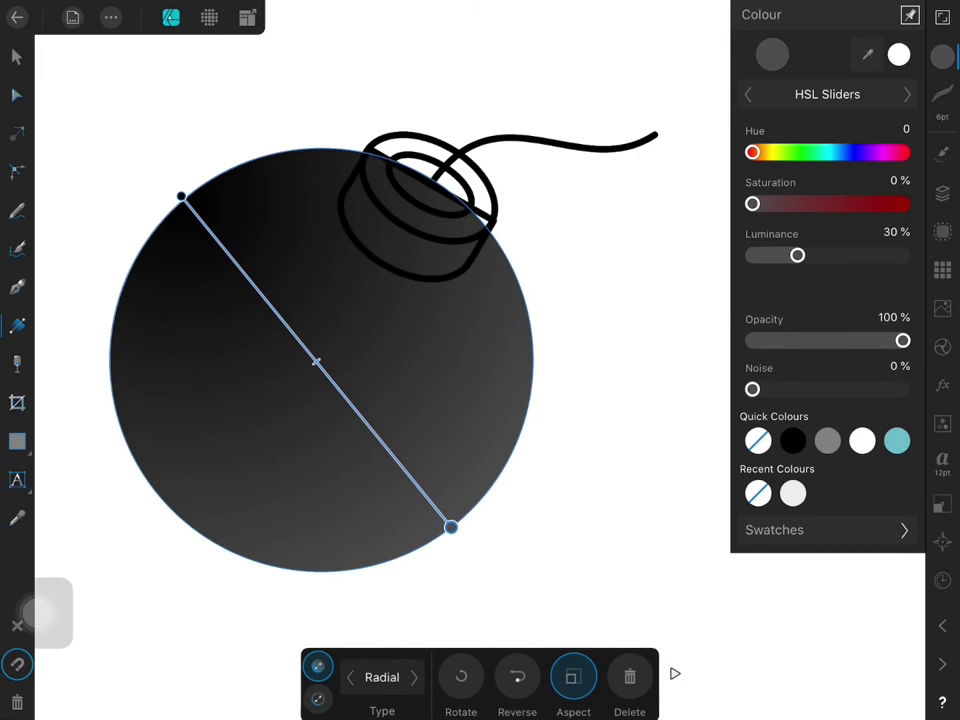
pyautogui.moveTo(180, 196)
pyautogui.mouseDown()
pyautogui.moveTo(214, 257)
pyautogui.moveTo(238, 261)
pyautogui.mouseUp()
pyautogui.moveTo(508, 591); pyautogui.dragTo(455, 525)
# - Make the gradient's start stop a light cyan highlight and add a middle stop
pyautogui.click(238, 261)
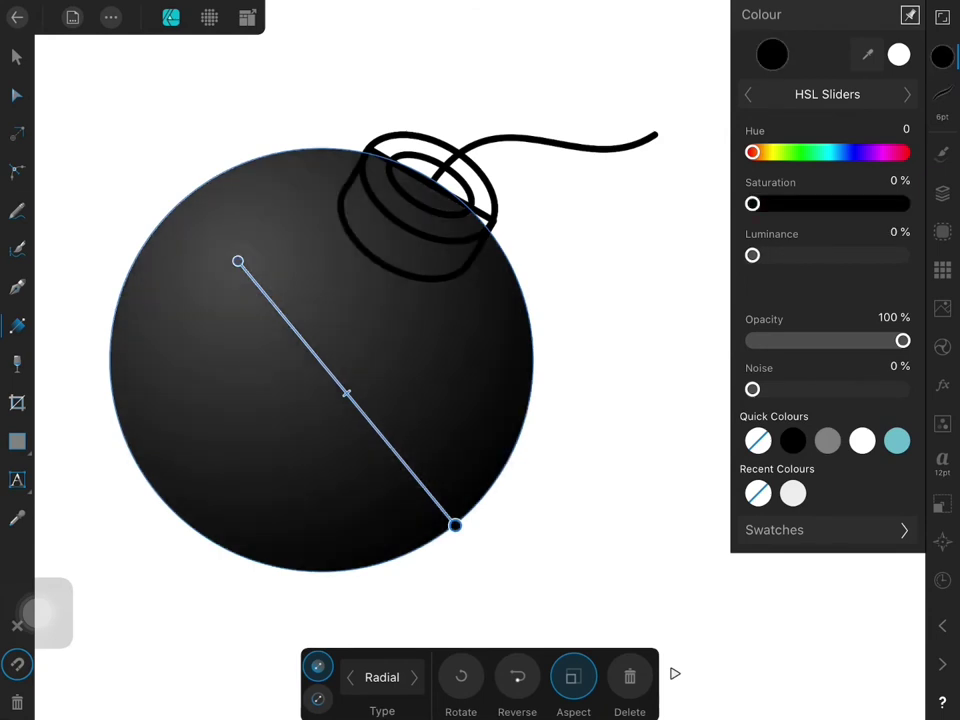
pyautogui.moveTo(752, 255); pyautogui.dragTo(857, 255)
pyautogui.moveTo(752, 204); pyautogui.dragTo(893, 204)
pyautogui.moveTo(752, 151); pyautogui.dragTo(834, 151)
pyautogui.click(325, 367)
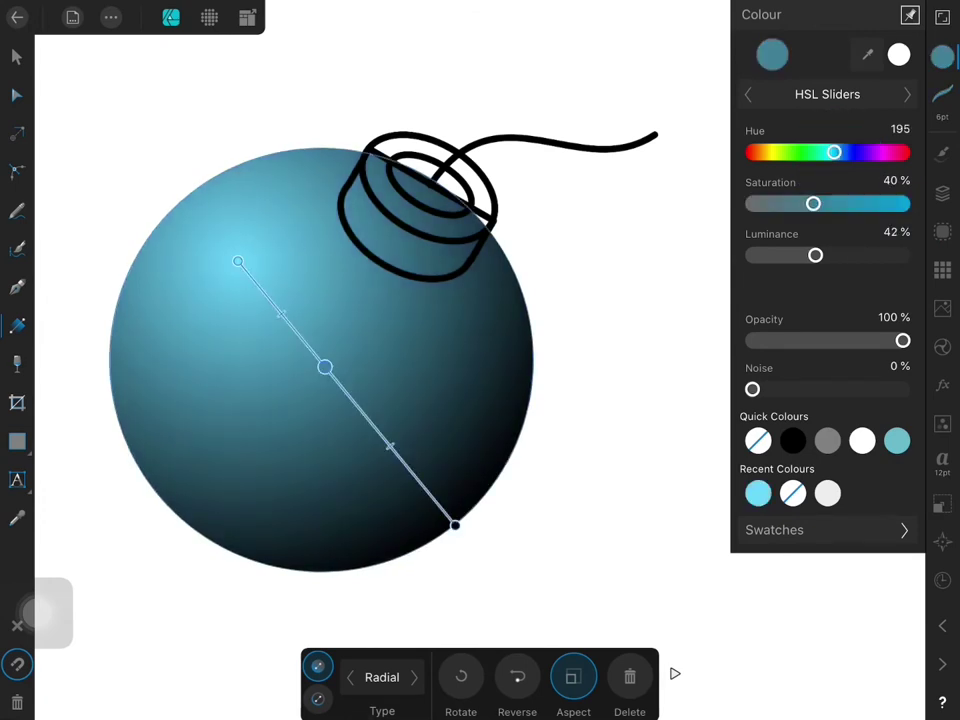
# - Set the end stop to dark navy, tint the middle stop blue, and fine-tune stop positions
pyautogui.click(455, 524)
pyautogui.moveTo(752, 203); pyautogui.dragTo(815, 203)
pyautogui.moveTo(752, 255); pyautogui.dragTo(762, 255)
pyautogui.moveTo(752, 151)
pyautogui.mouseDown()
pyautogui.moveTo(870, 151)
pyautogui.moveTo(818, 151)
pyautogui.moveTo(849, 151)
pyautogui.moveTo(838, 151)
pyautogui.mouseUp()
pyautogui.click(325, 367)
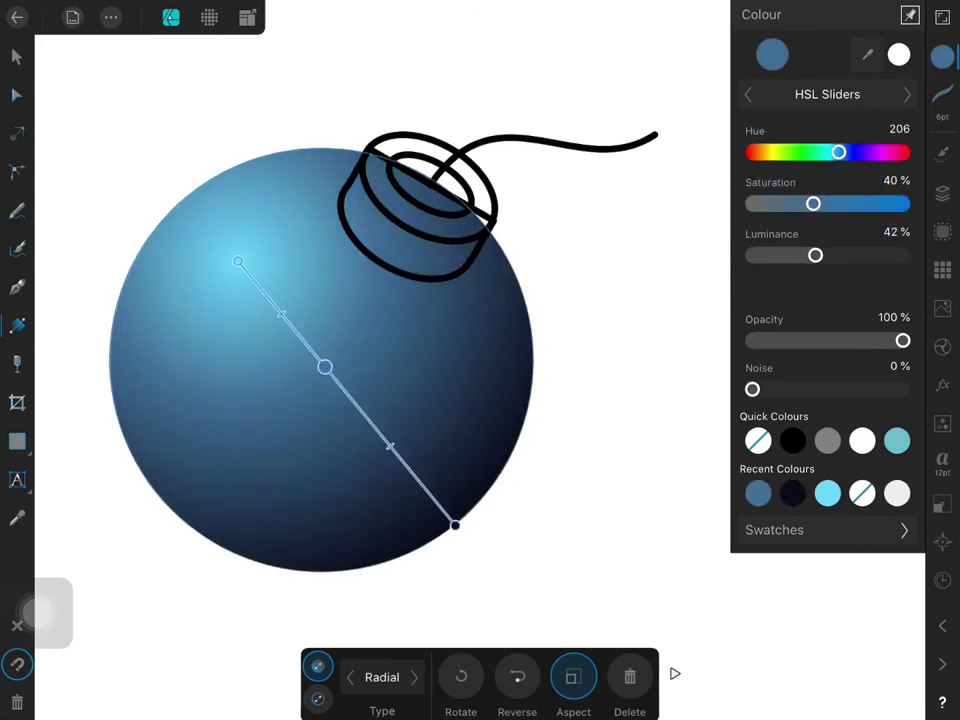
pyautogui.moveTo(813, 203); pyautogui.dragTo(819, 203)
pyautogui.moveTo(815, 255); pyautogui.dragTo(811, 255)
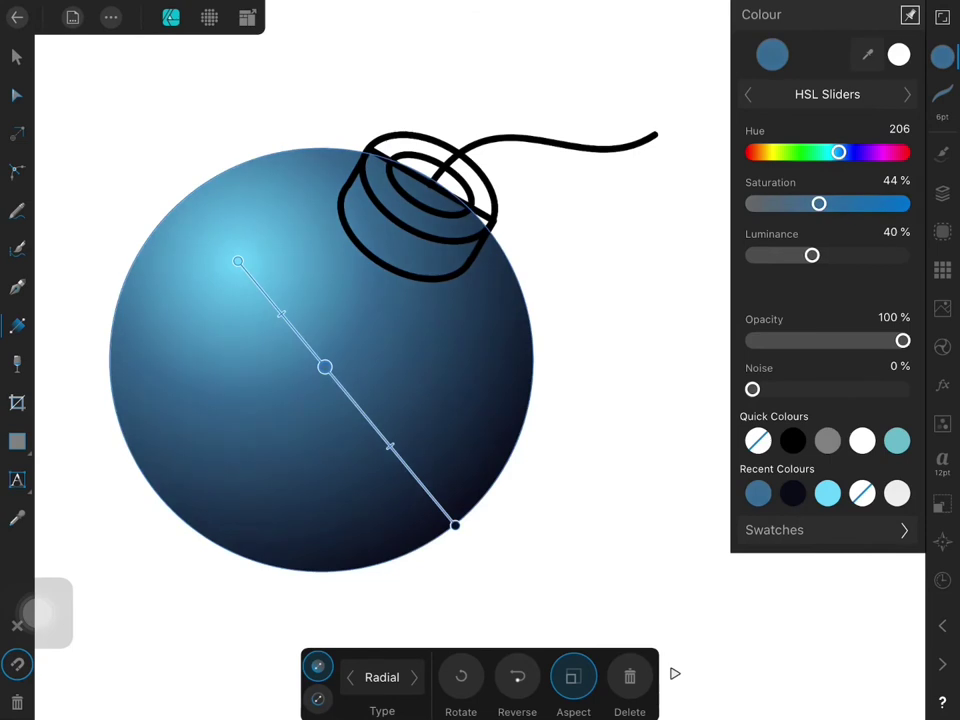
pyautogui.moveTo(237, 261); pyautogui.dragTo(231, 266)
pyautogui.moveTo(455, 524); pyautogui.dragTo(442, 521)
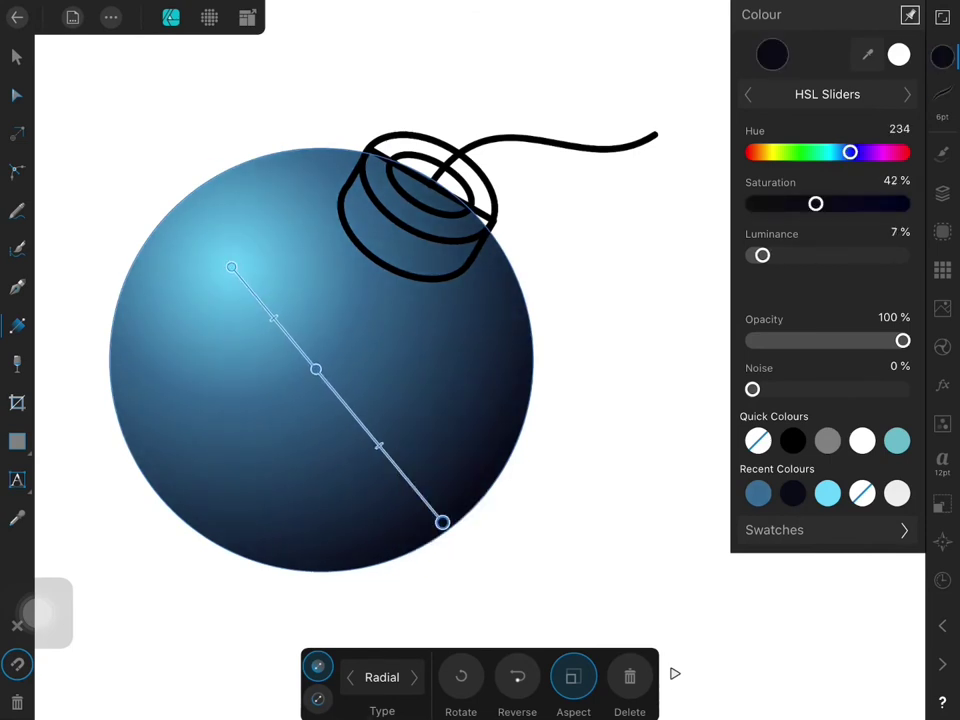
pyautogui.click(942, 193)
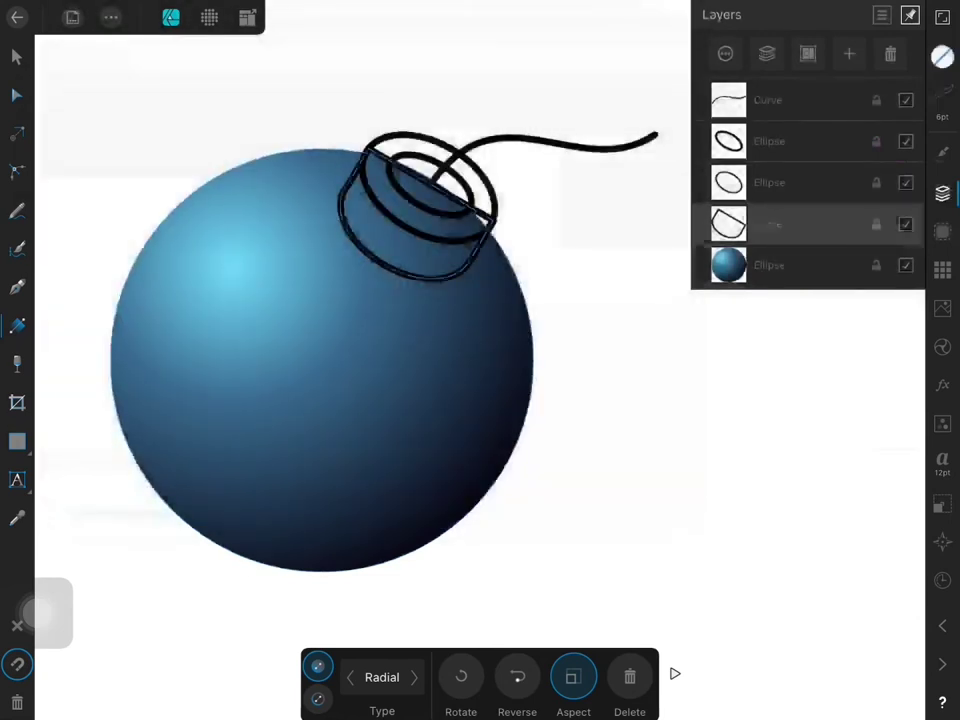
# - Switch the cap band's gradient to Linear, angle it, and make the top stop light cyan (195/94/70)
pyautogui.click(940, 52)
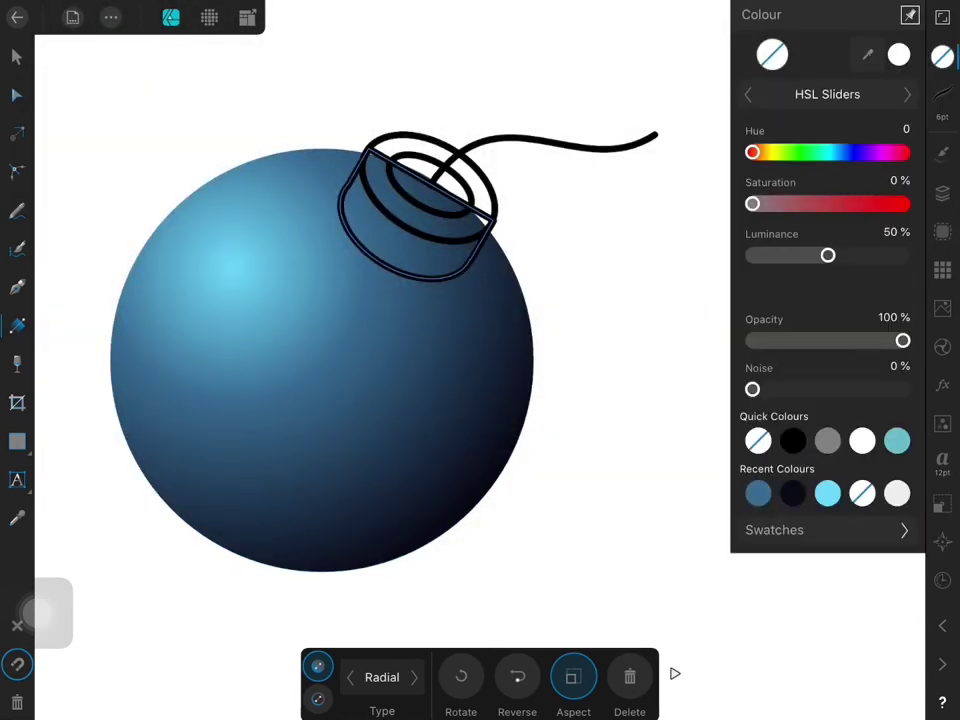
pyautogui.click(110, 17)
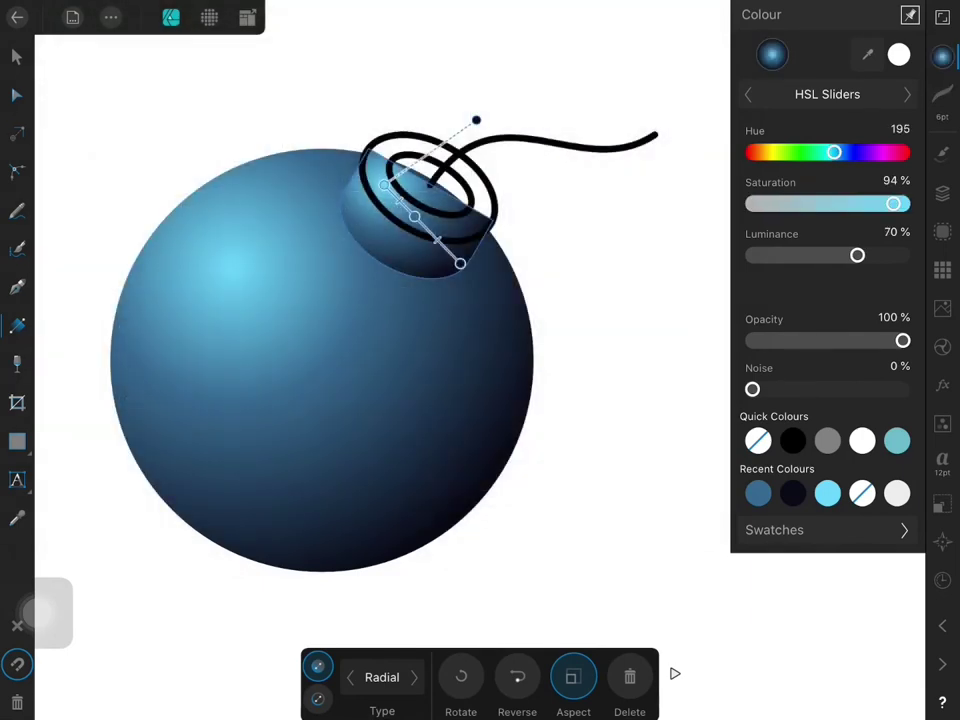
pyautogui.click(350, 677)
pyautogui.moveTo(384, 186); pyautogui.dragTo(340, 178)
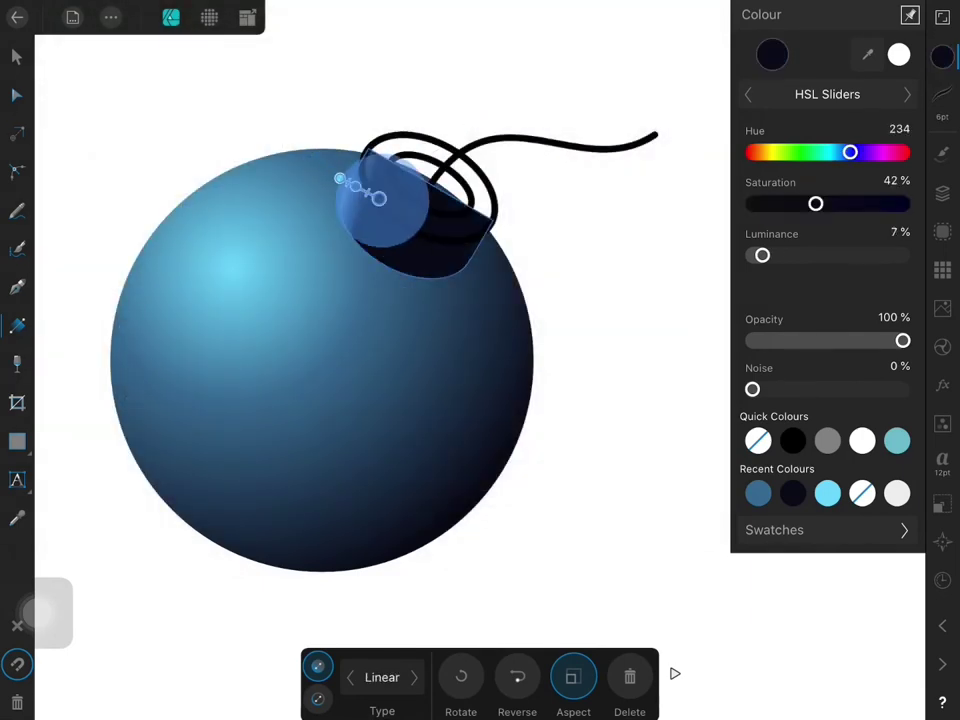
pyautogui.moveTo(460, 263); pyautogui.dragTo(471, 255)
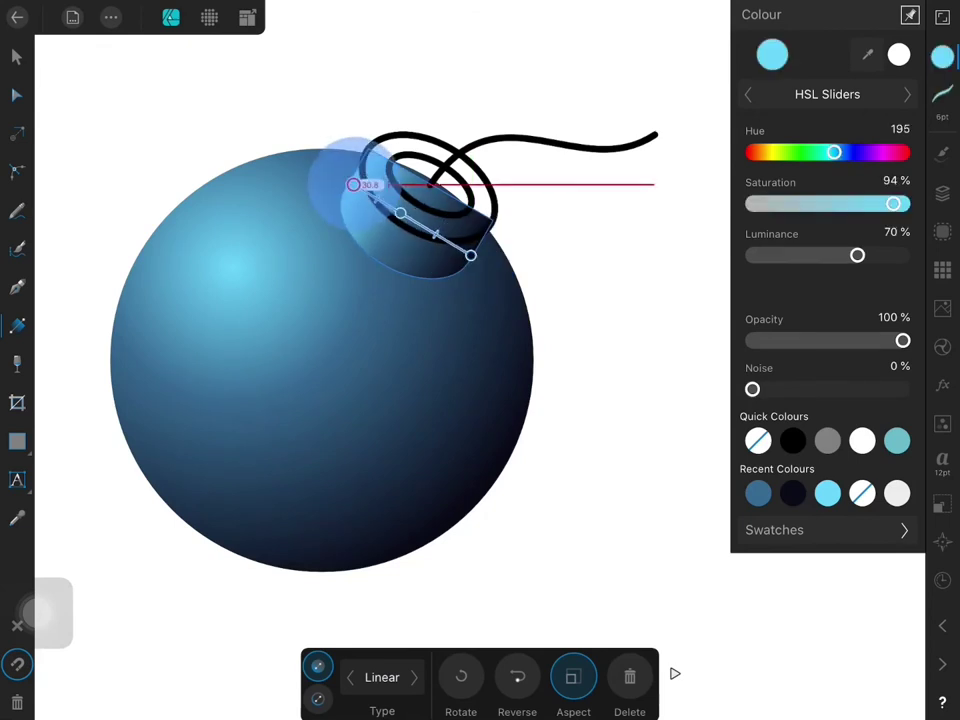
pyautogui.moveTo(340, 178); pyautogui.dragTo(348, 124)
pyautogui.click(827, 493)
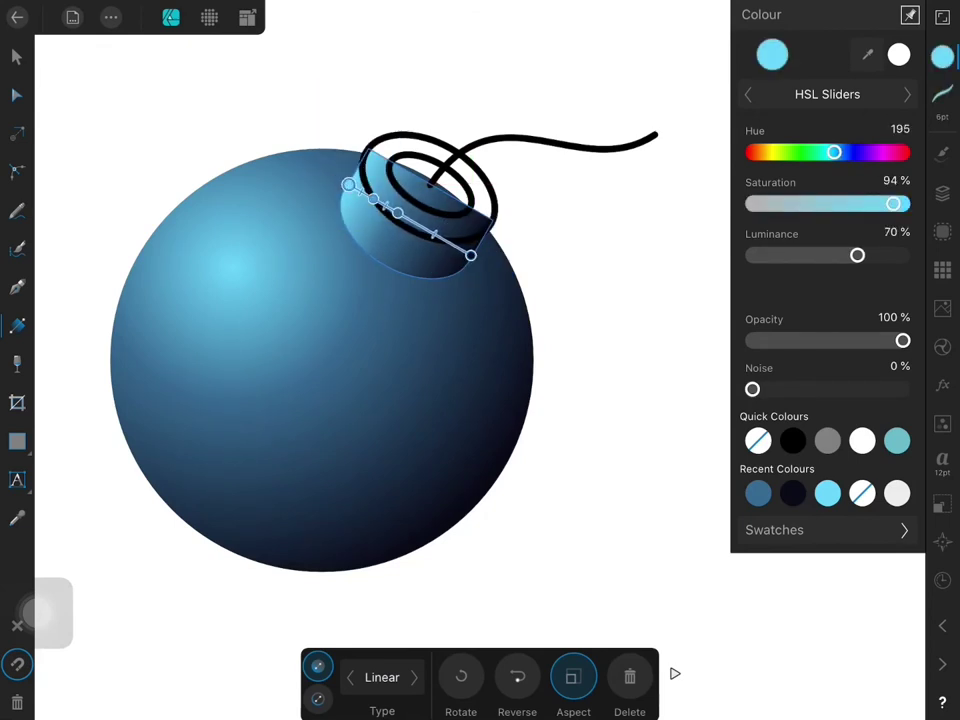
# - Set the end stop to dark navy (214/44/17) sampled from the bomb and adjust stop positions
pyautogui.click(17, 519)
pyautogui.click(17, 326)
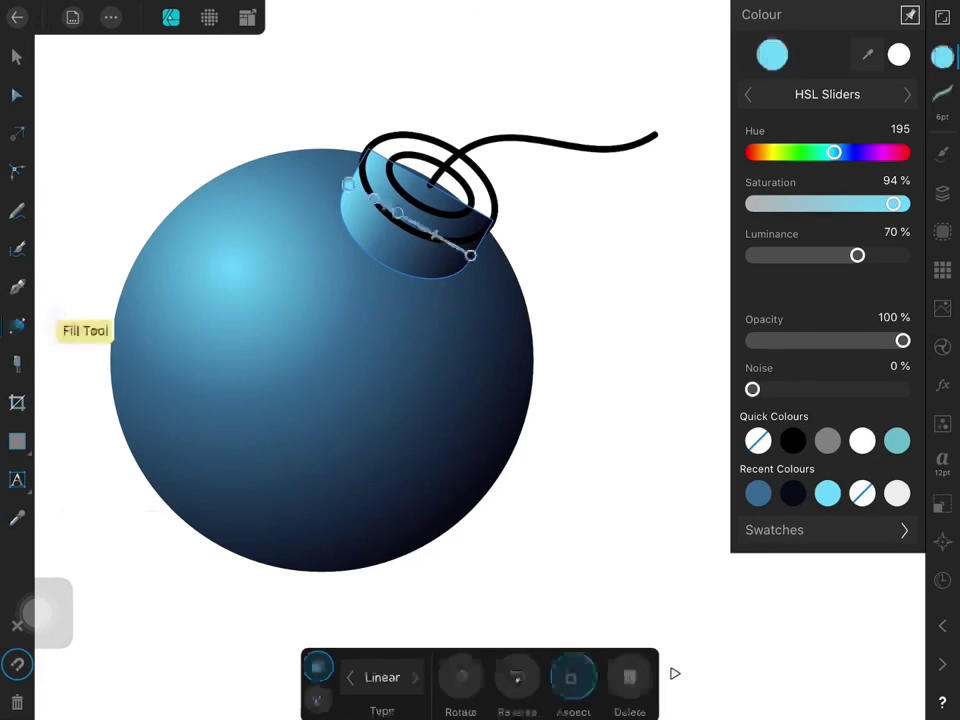
pyautogui.click(867, 54)
pyautogui.moveTo(493, 460); pyautogui.dragTo(493, 364)
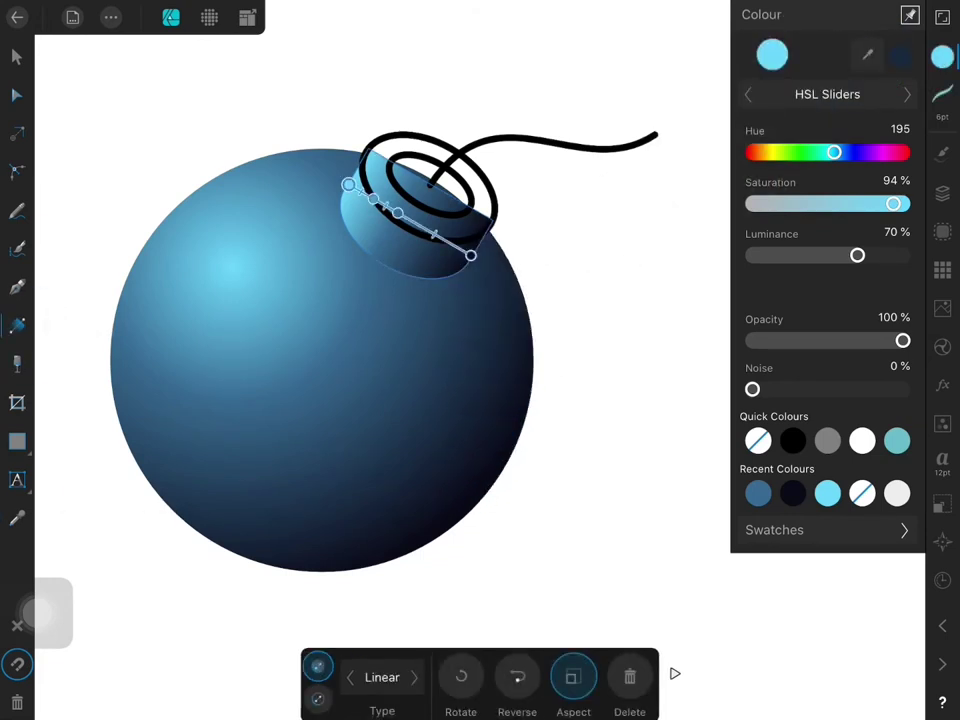
pyautogui.click(890, 55)
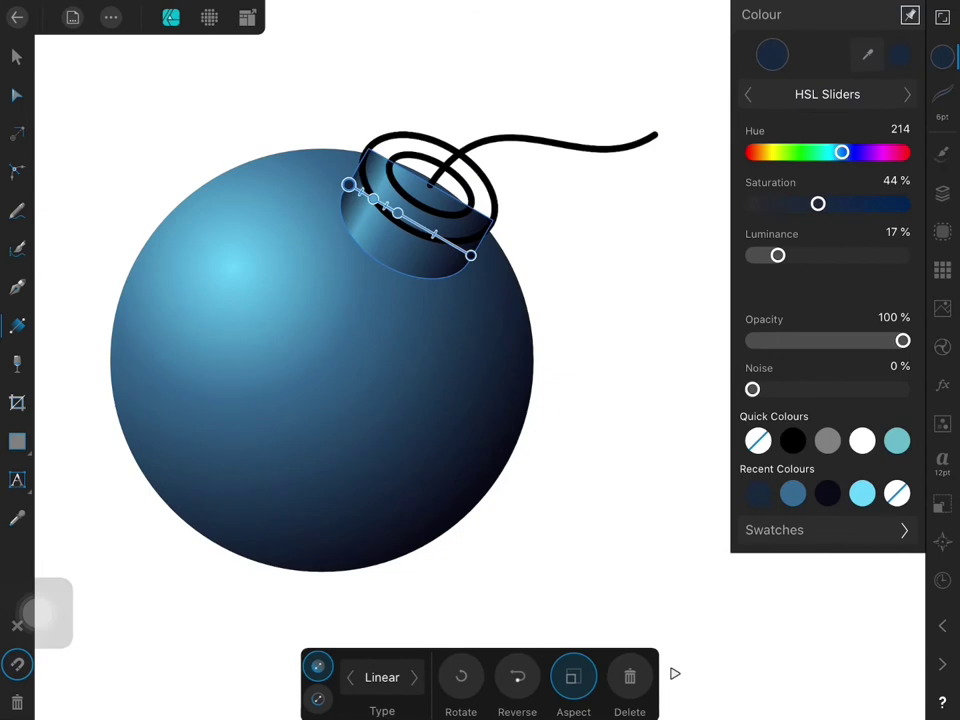
pyautogui.click(400, 215)
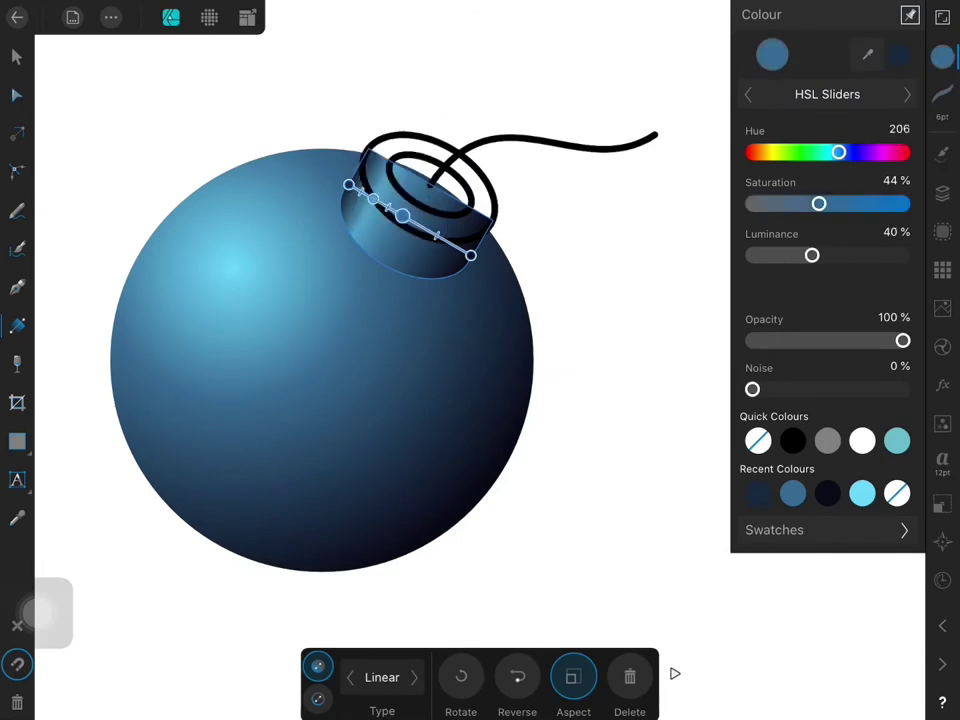
pyautogui.moveTo(348, 185); pyautogui.dragTo(340, 178)
pyautogui.moveTo(402, 215)
pyautogui.mouseDown()
pyautogui.moveTo(410, 220)
pyautogui.moveTo(375, 198)
pyautogui.mouseUp()
pyautogui.click(340, 178)
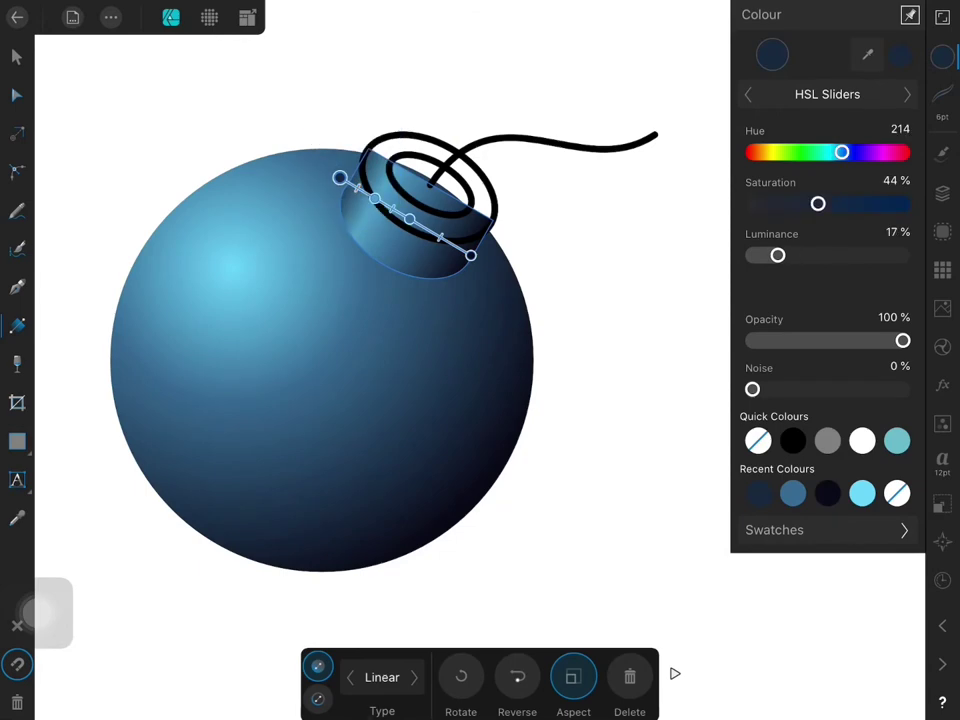
# - Give the cap's top ellipse a blue gradient fill angled diagonally
pyautogui.click(942, 193)
pyautogui.click(770, 182)
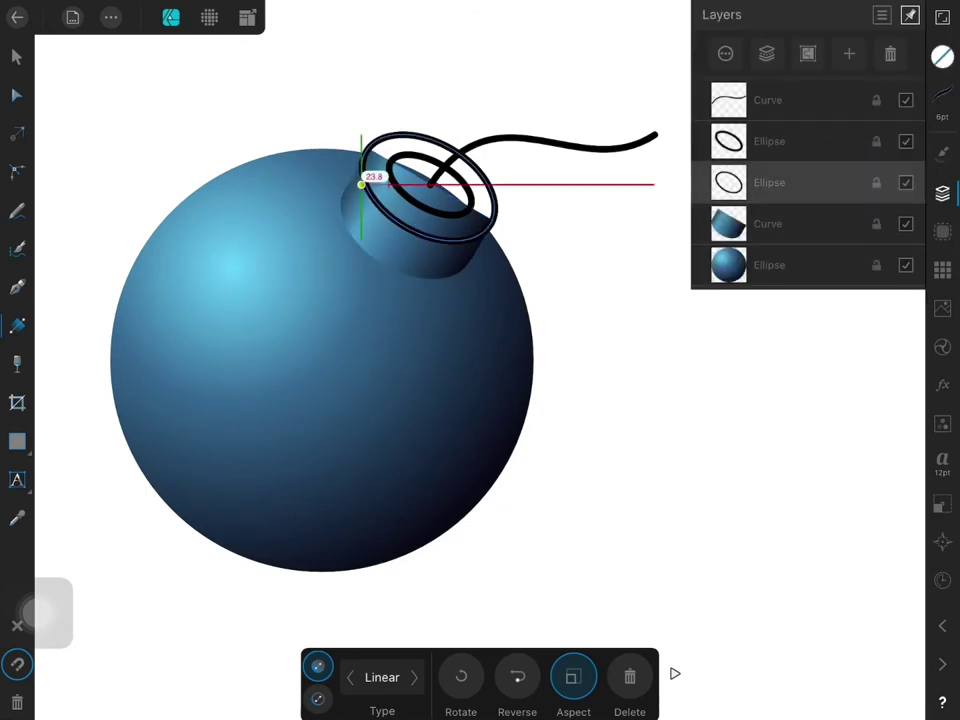
pyautogui.click(111, 17)
pyautogui.click(180, 210)
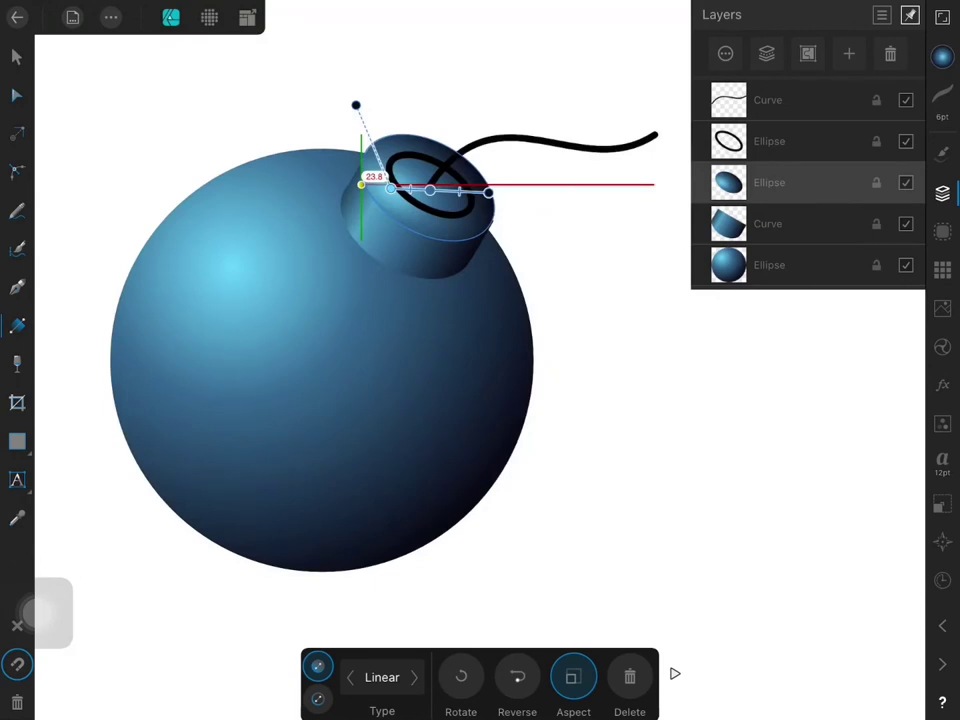
pyautogui.moveTo(488, 190)
pyautogui.mouseDown()
pyautogui.moveTo(469, 214)
pyautogui.moveTo(493, 240)
pyautogui.moveTo(458, 214)
pyautogui.moveTo(480, 240)
pyautogui.mouseUp()
# - Fill the inner ellipse solid dark navy at 51% saturation, then deselect everything
pyautogui.click(480, 240)
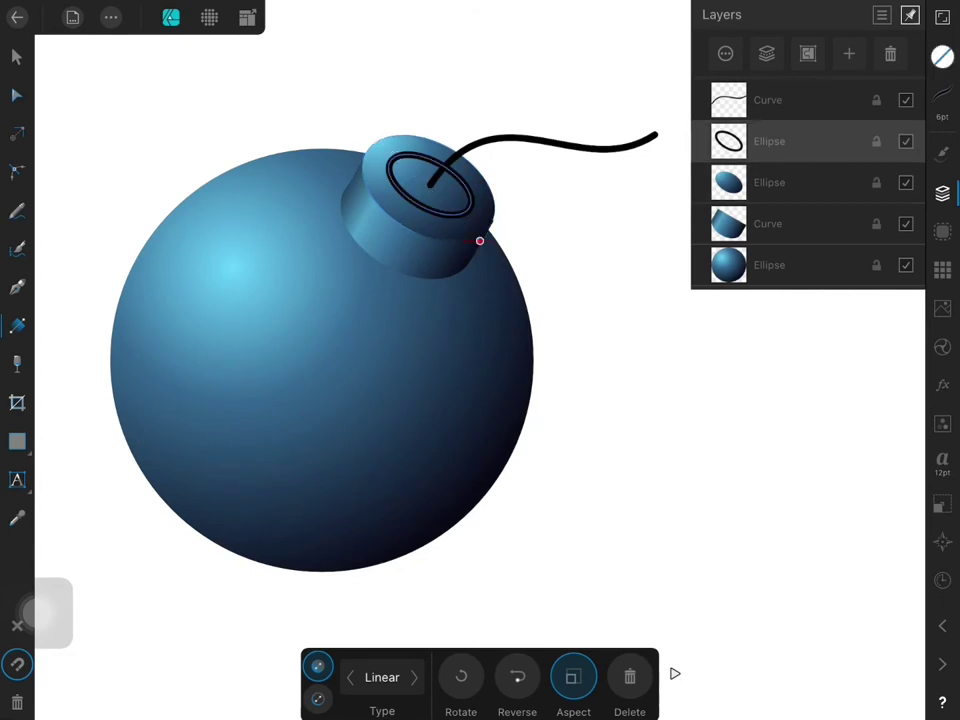
pyautogui.click(942, 56)
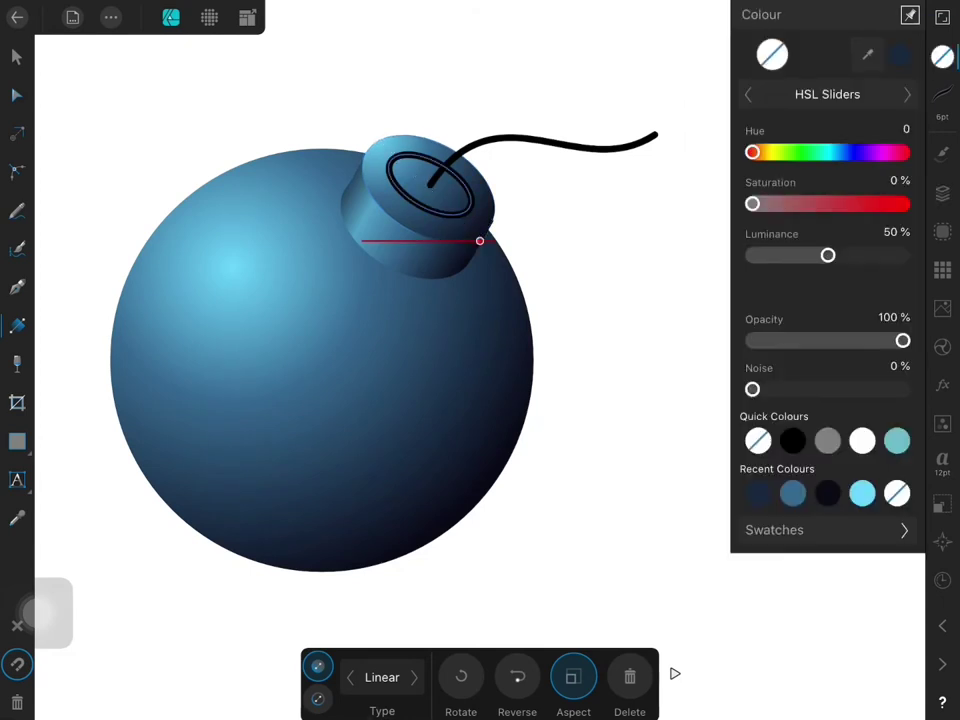
pyautogui.click(16, 56)
pyautogui.click(764, 58)
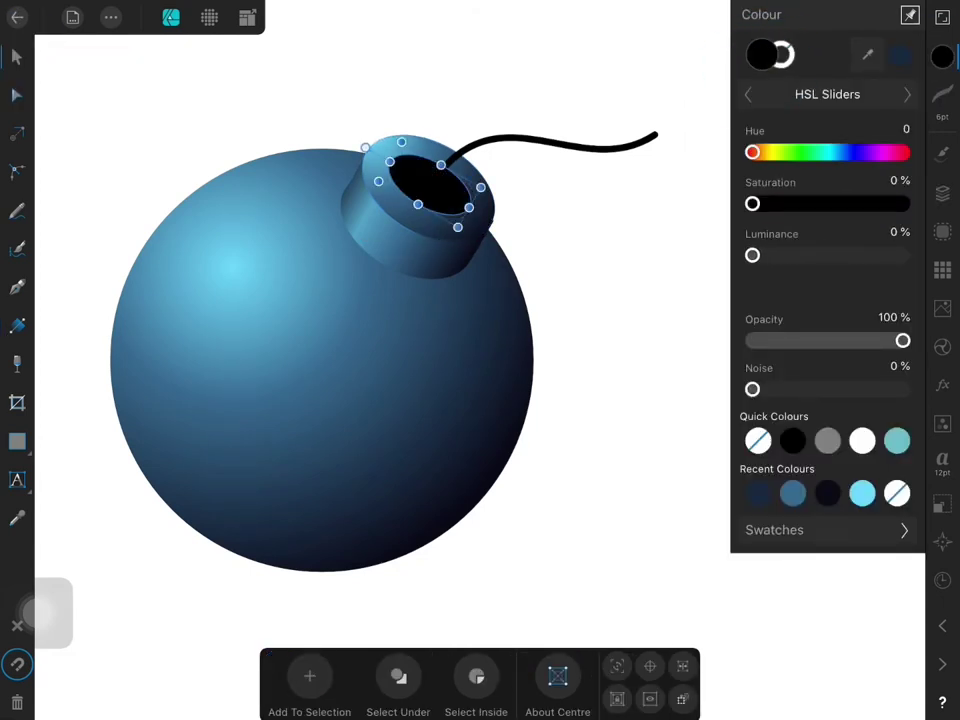
pyautogui.click(759, 493)
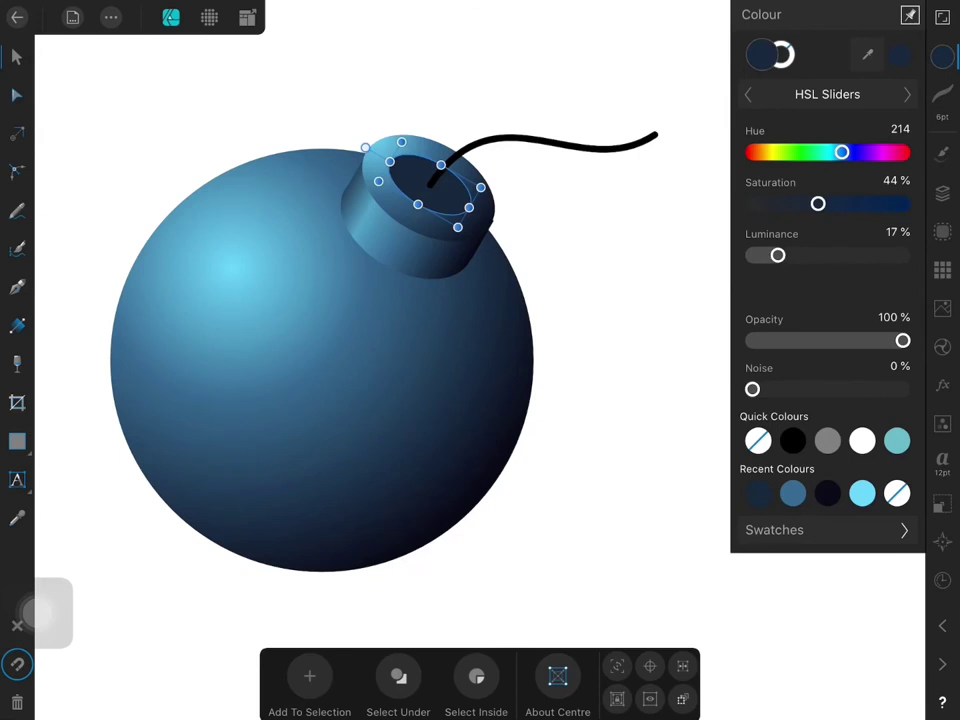
pyautogui.moveTo(818, 203); pyautogui.dragTo(828, 203)
pyautogui.click(16, 57)
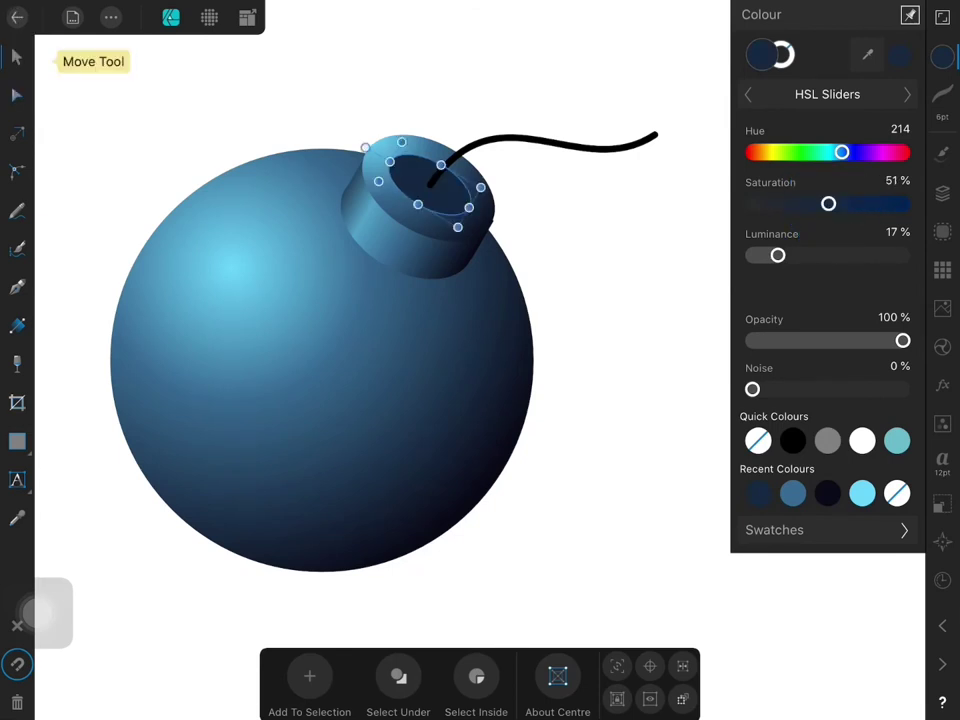
pyautogui.click(310, 112)
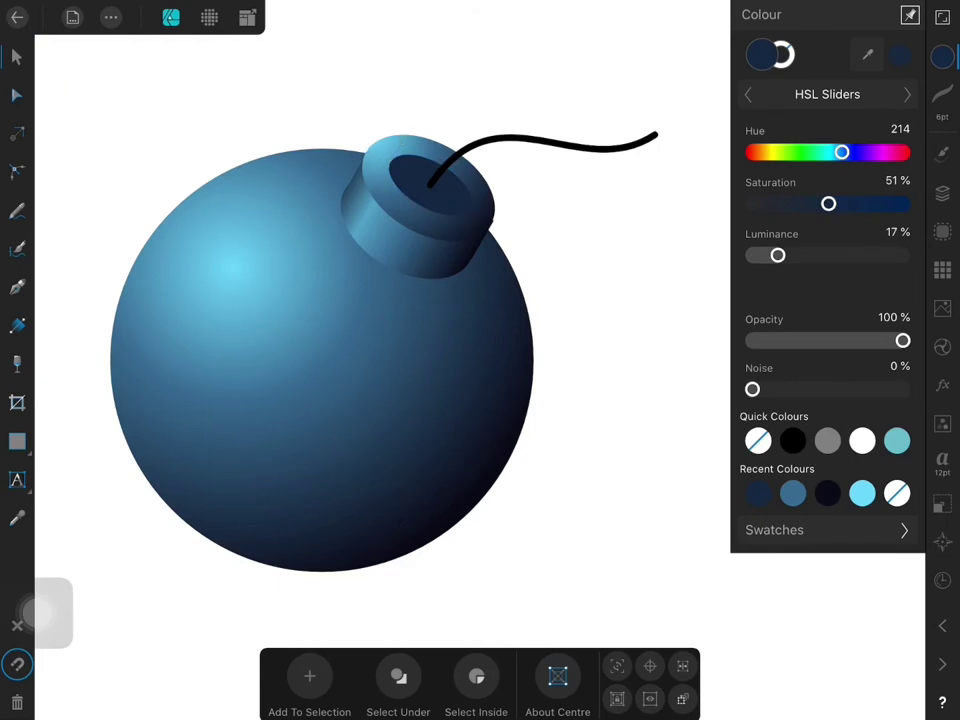
# - Zoom in and select the cap band to edit its outline
pyautogui.scroll(5, 557, 231)
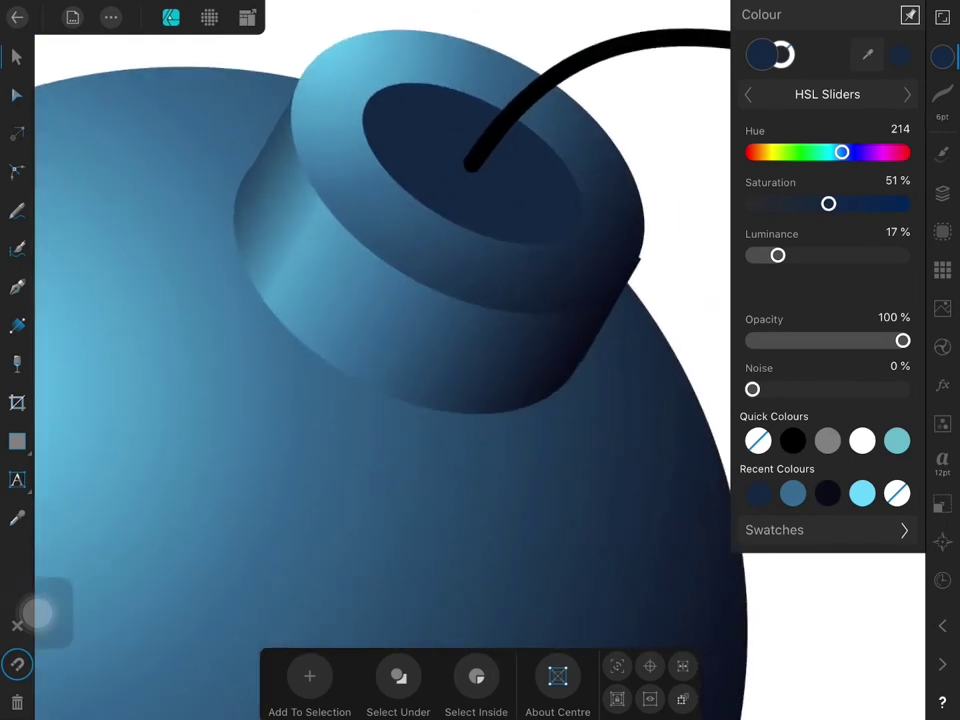
pyautogui.click(260, 226)
pyautogui.click(16, 94)
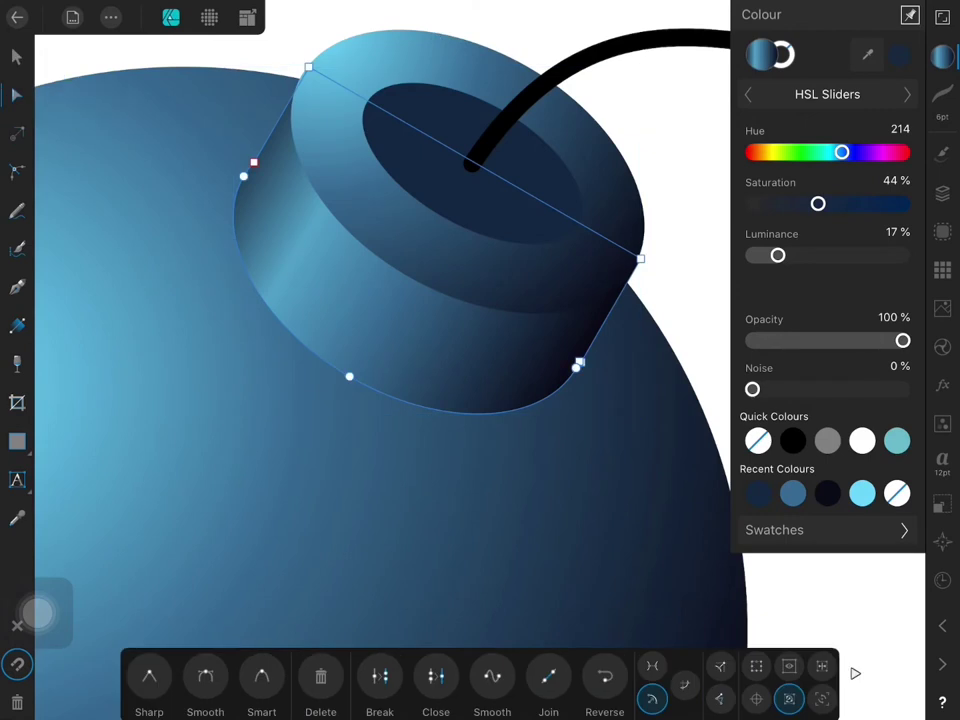
# - Remove an extra node on the cap's left edge and align the cap band's top node
pyautogui.click(321, 677)
pyautogui.click(577, 366)
pyautogui.moveTo(308, 68); pyautogui.dragTo(305, 67)
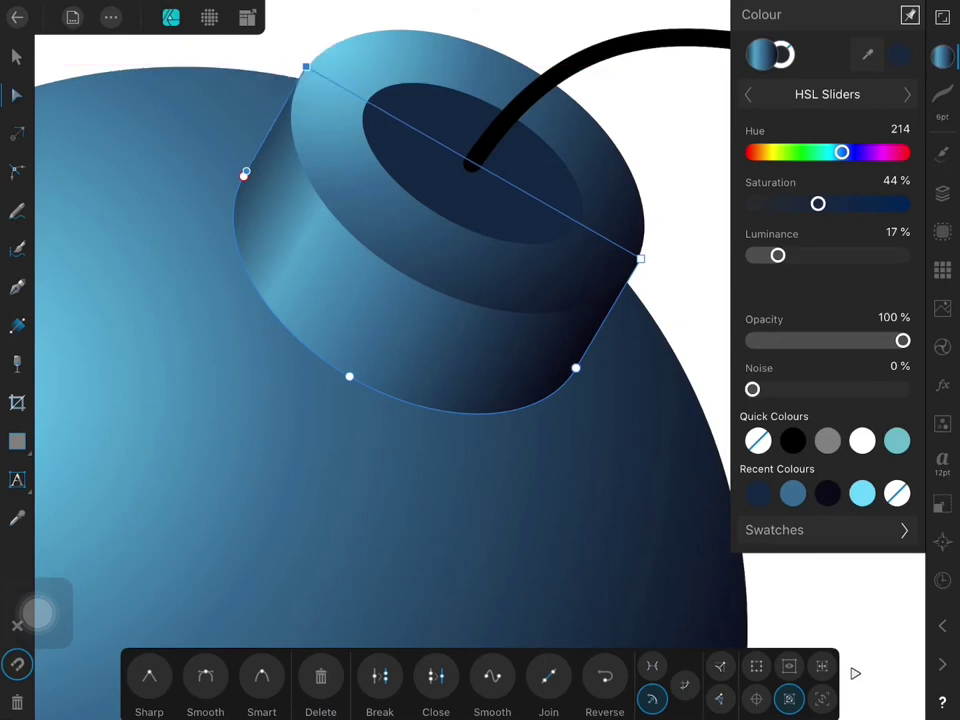
pyautogui.moveTo(640, 258); pyautogui.dragTo(634, 265)
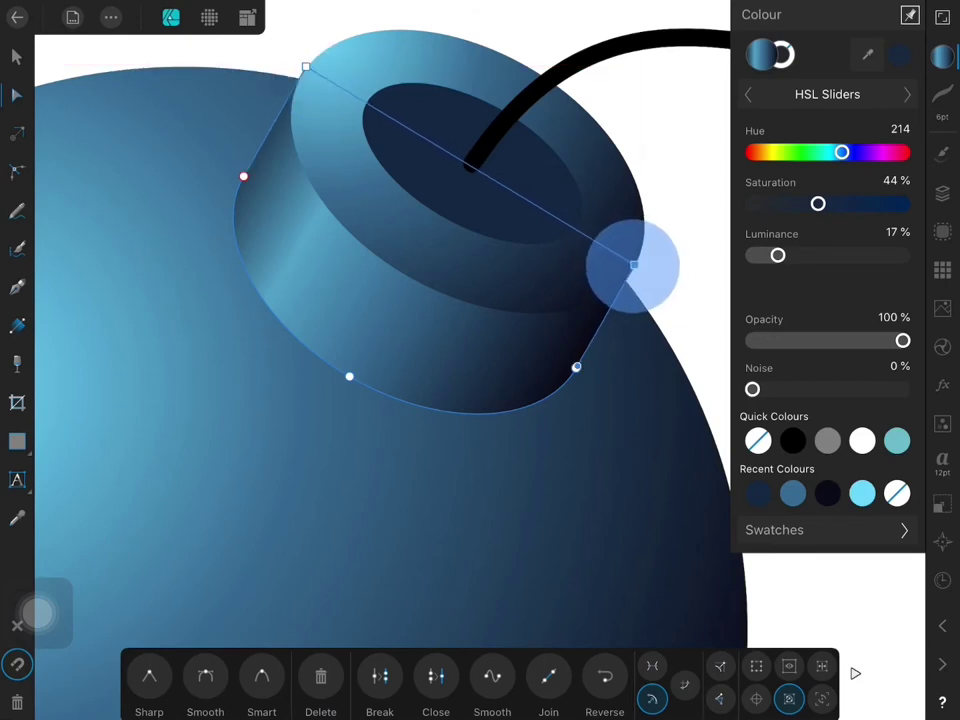
pyautogui.click(16, 56)
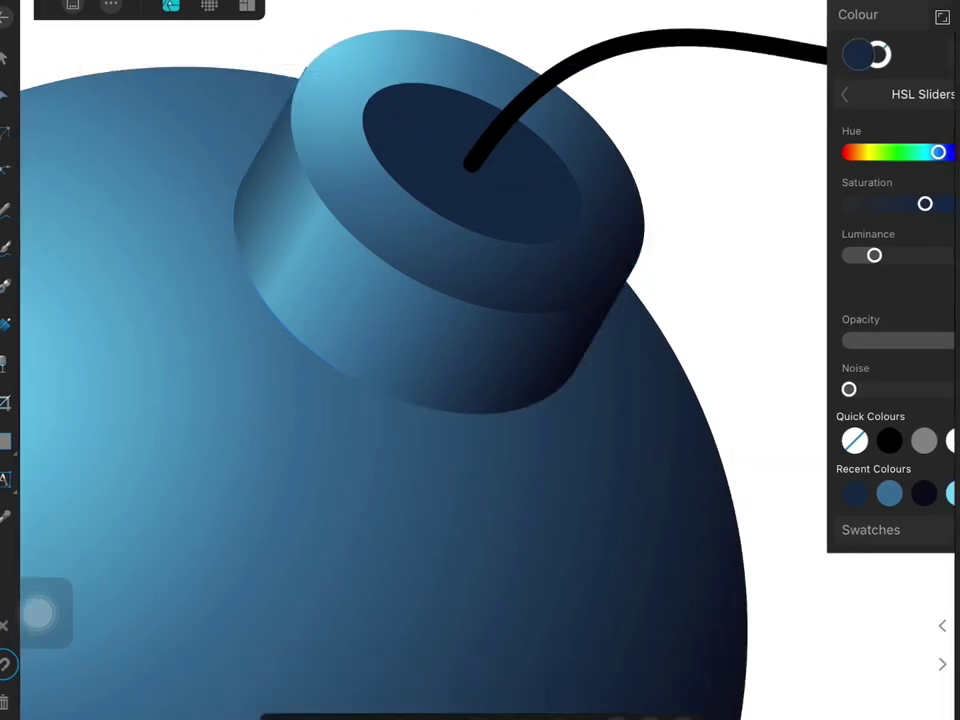
# - Shift the cap band's top node slightly to the right
pyautogui.click(430, 300)
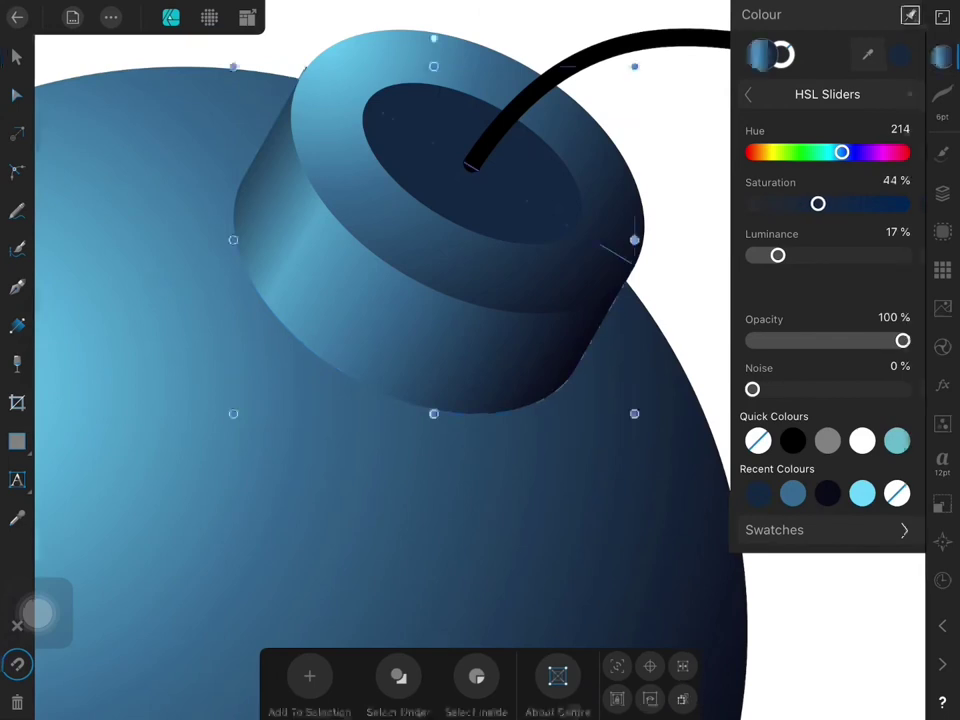
pyautogui.click(16, 94)
pyautogui.click(303, 67)
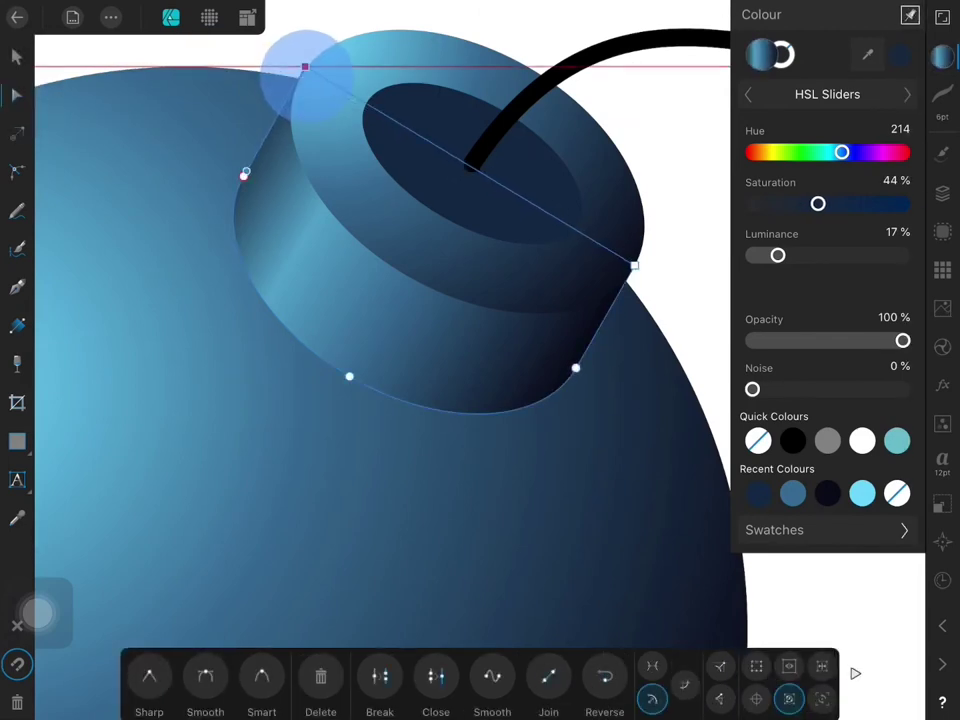
pyautogui.moveTo(303, 67); pyautogui.dragTo(305, 67)
pyautogui.click(16, 56)
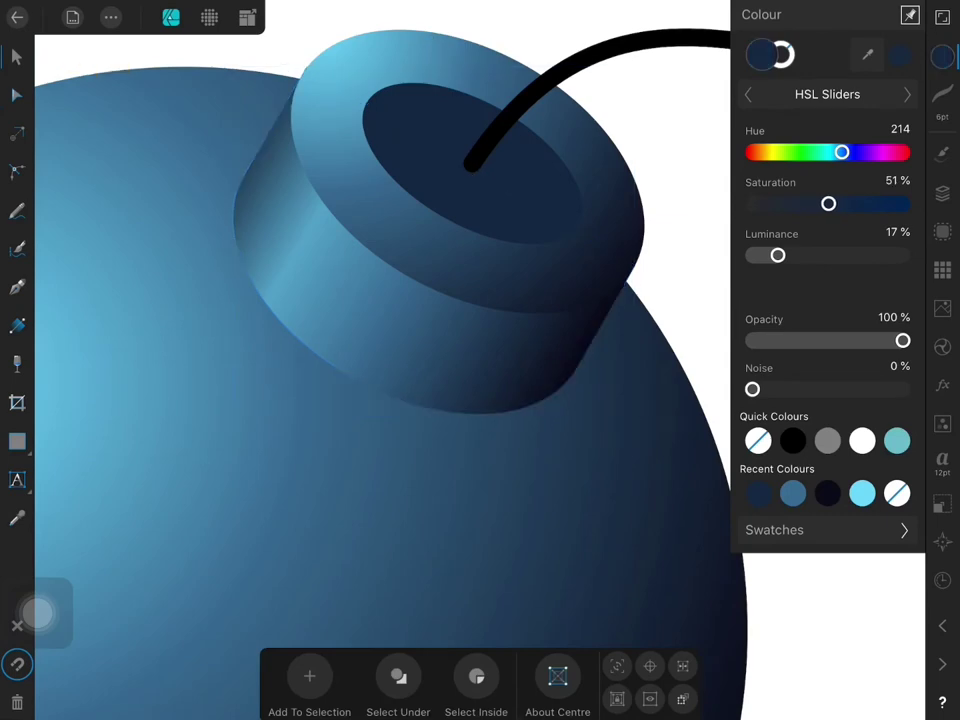
pyautogui.scroll(-5, 440, 290)
pyautogui.scroll(5, 460, 250)
pyautogui.scroll(3, 460, 250)
# - Nudge the cap band's top node slightly down, then select the fuse line
pyautogui.click(285, 221)
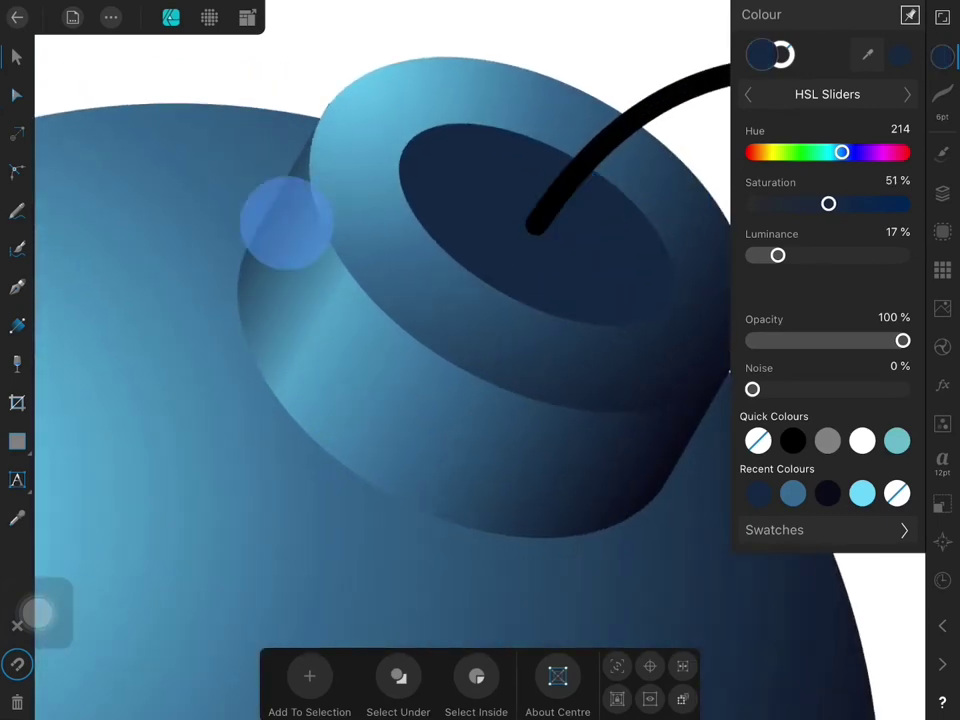
pyautogui.click(16, 94)
pyautogui.scroll(3, 270, 175)
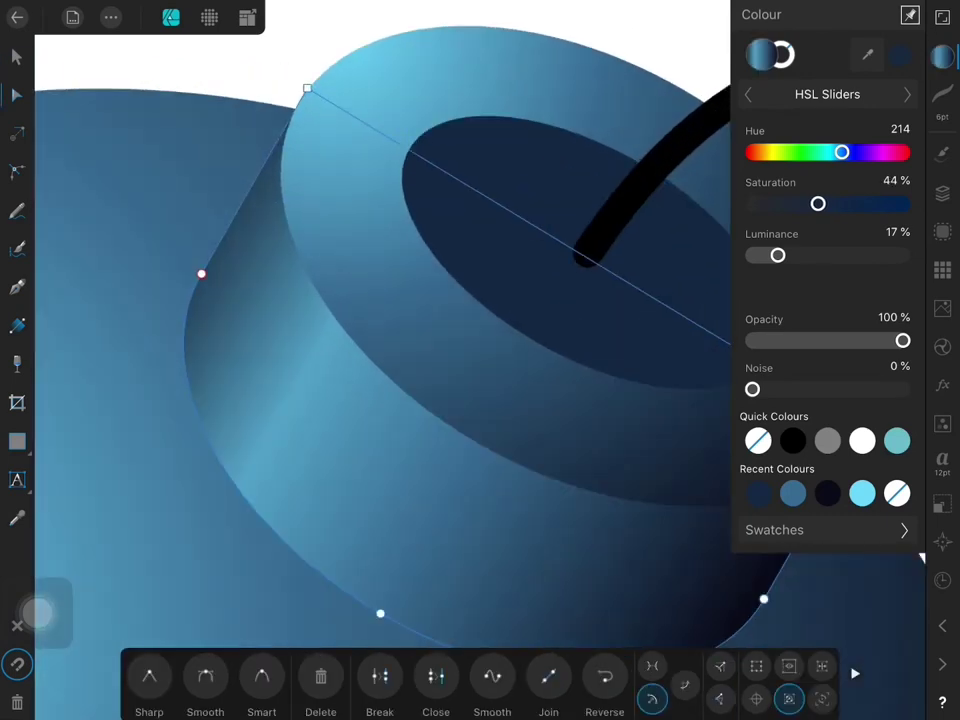
pyautogui.moveTo(306, 88); pyautogui.dragTo(303, 99)
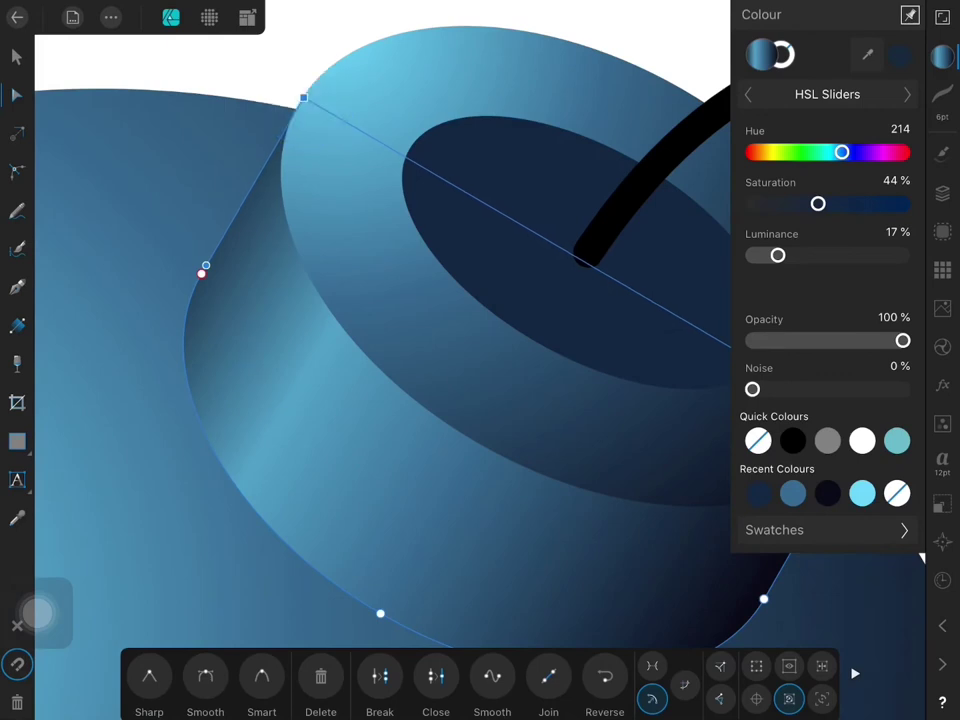
pyautogui.click(16, 56)
pyautogui.scroll(-2, 375, 240)
pyautogui.scroll(-3, 375, 240)
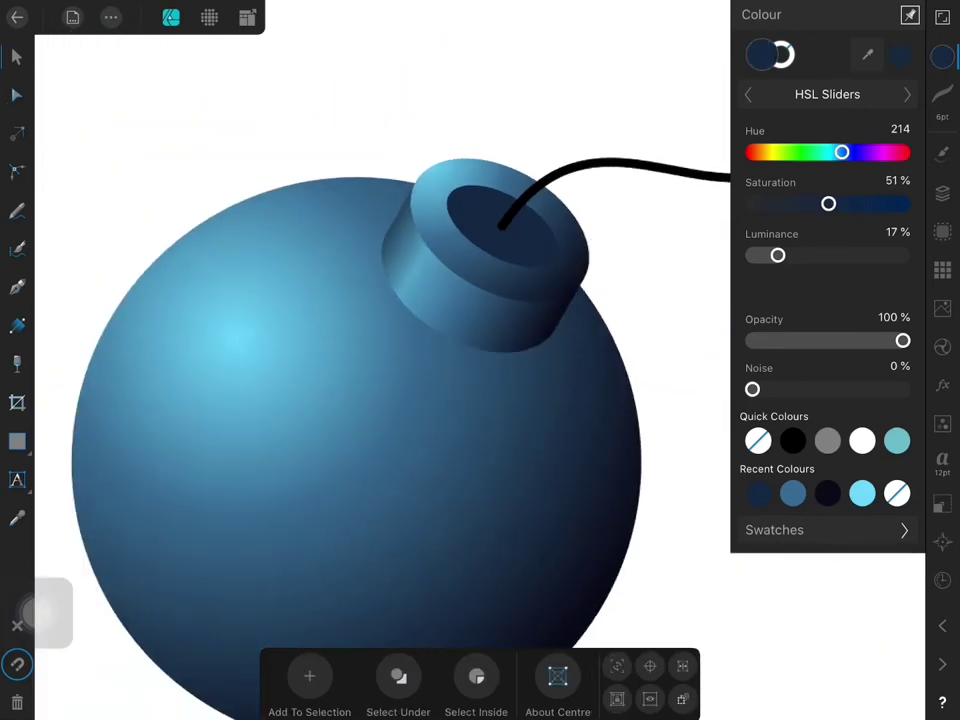
pyautogui.scroll(-2, 440, 345)
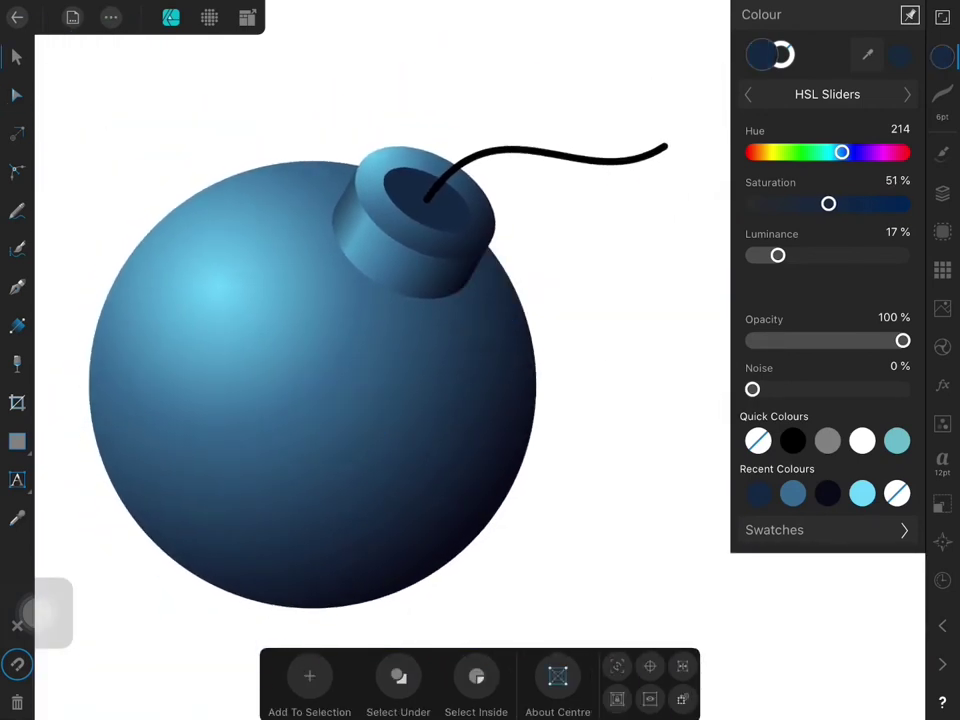
pyautogui.click(545, 152)
# - Widen the fuse stroke to about 15 pt and expand it into a filled shape
pyautogui.moveTo(942, 57)
pyautogui.mouseDown()
pyautogui.moveTo(943, 96)
pyautogui.moveTo(938, 58)
pyautogui.mouseUp()
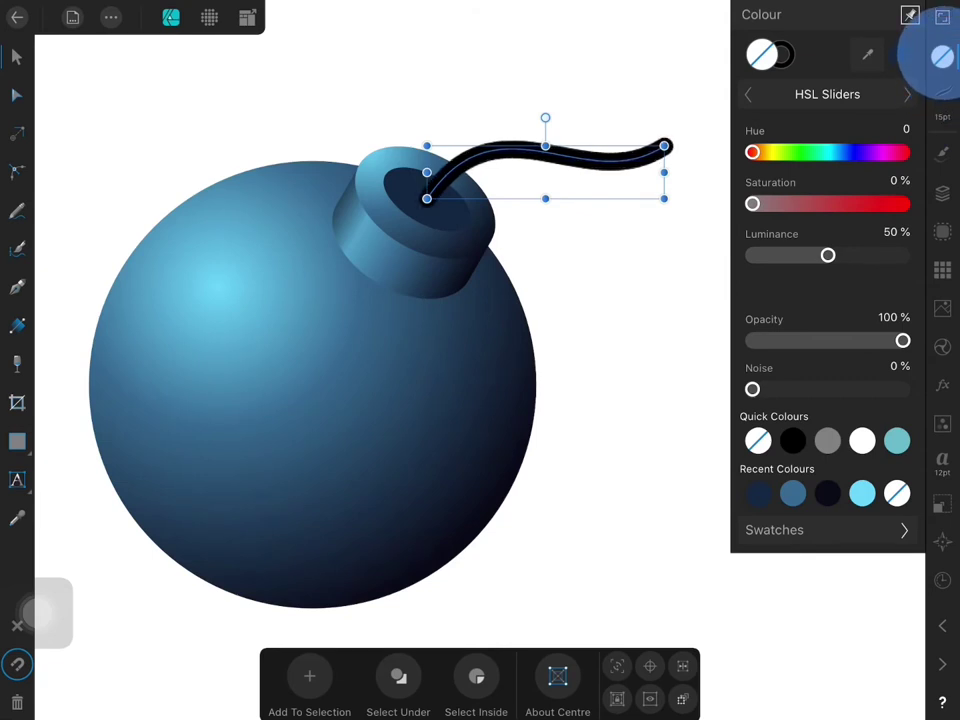
pyautogui.click(110, 17)
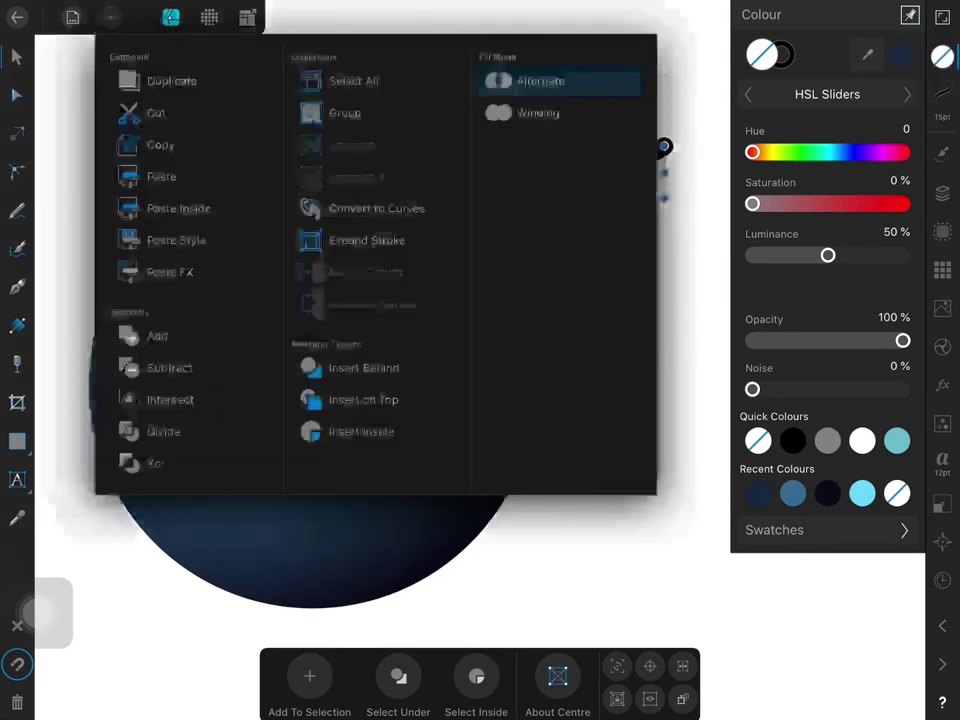
pyautogui.click(375, 208)
pyautogui.click(110, 17)
pyautogui.click(420, 242)
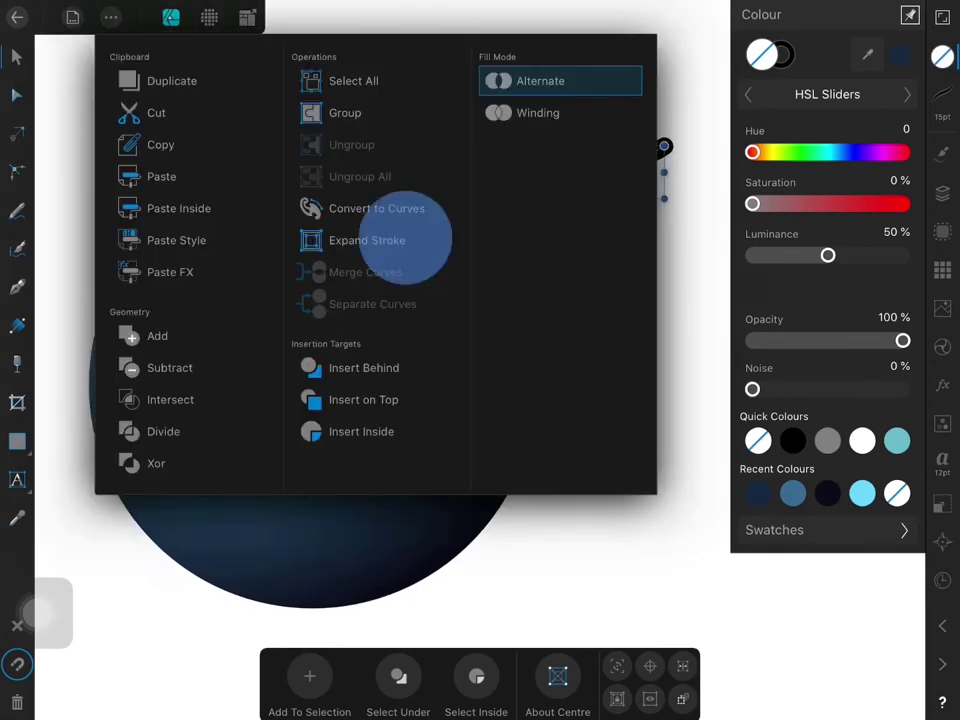
# - Fill the fuse with a gradient from dark near the cap to lighter grey
pyautogui.click(17, 441)
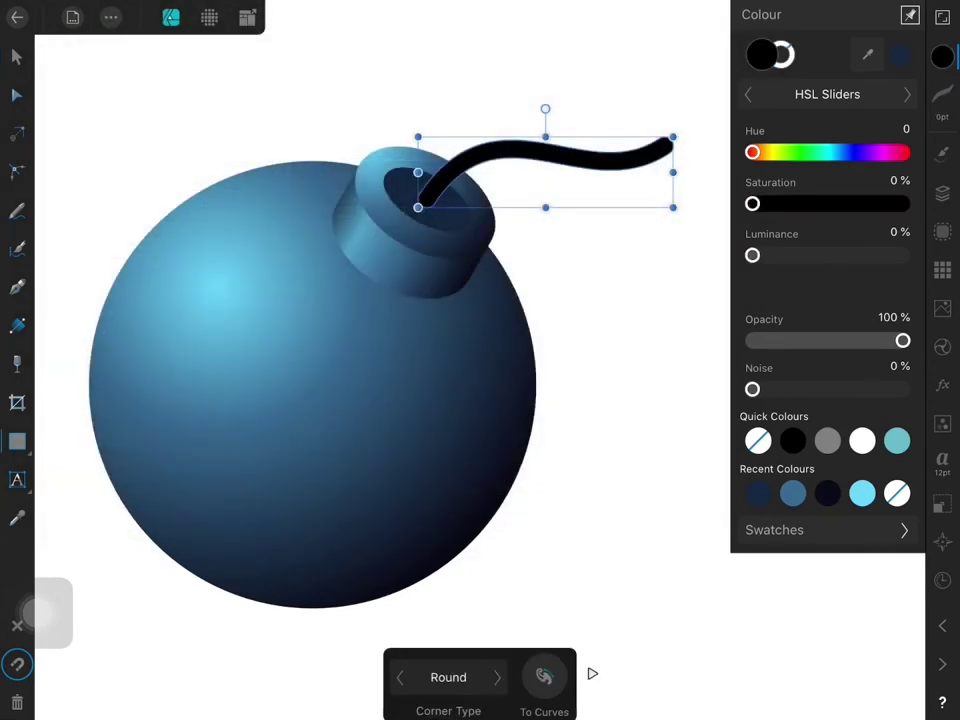
pyautogui.click(17, 325)
pyautogui.moveTo(400, 210)
pyautogui.mouseDown()
pyautogui.moveTo(679, 137)
pyautogui.moveTo(666, 146)
pyautogui.mouseUp()
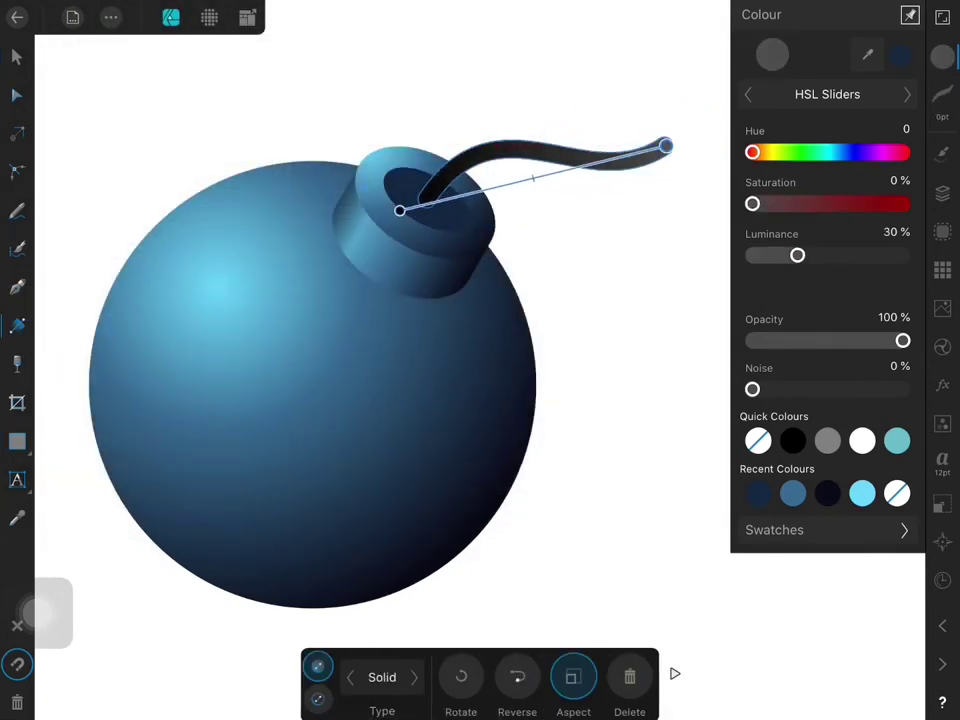
pyautogui.click(411, 201)
pyautogui.moveTo(752, 255)
pyautogui.mouseDown()
pyautogui.moveTo(827, 255)
pyautogui.moveTo(784, 256)
pyautogui.mouseUp()
pyautogui.hotkey('ctrl', 'z')
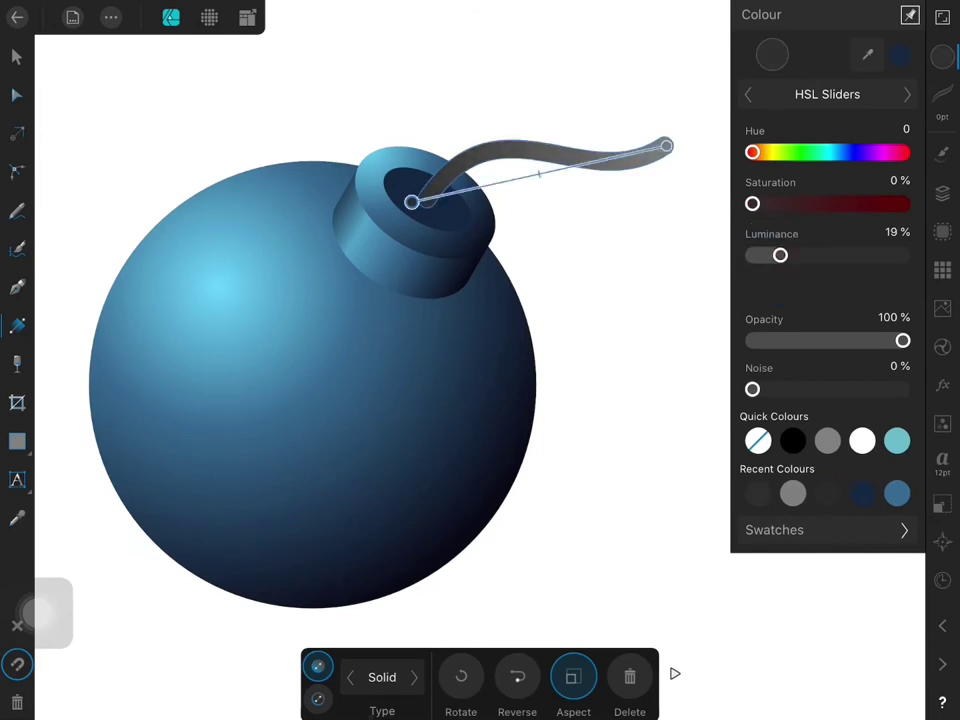
pyautogui.click(17, 57)
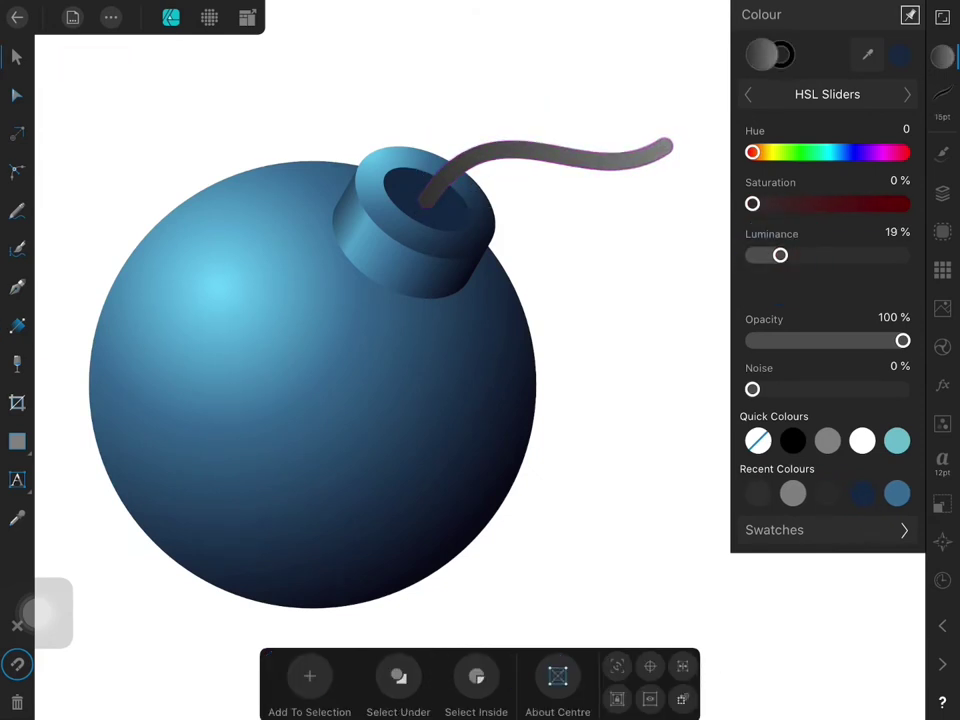
# - Move the bomb slightly up-right and shift the sphere's radial gradient end up-left
pyautogui.moveTo(310, 380); pyautogui.dragTo(318, 361)
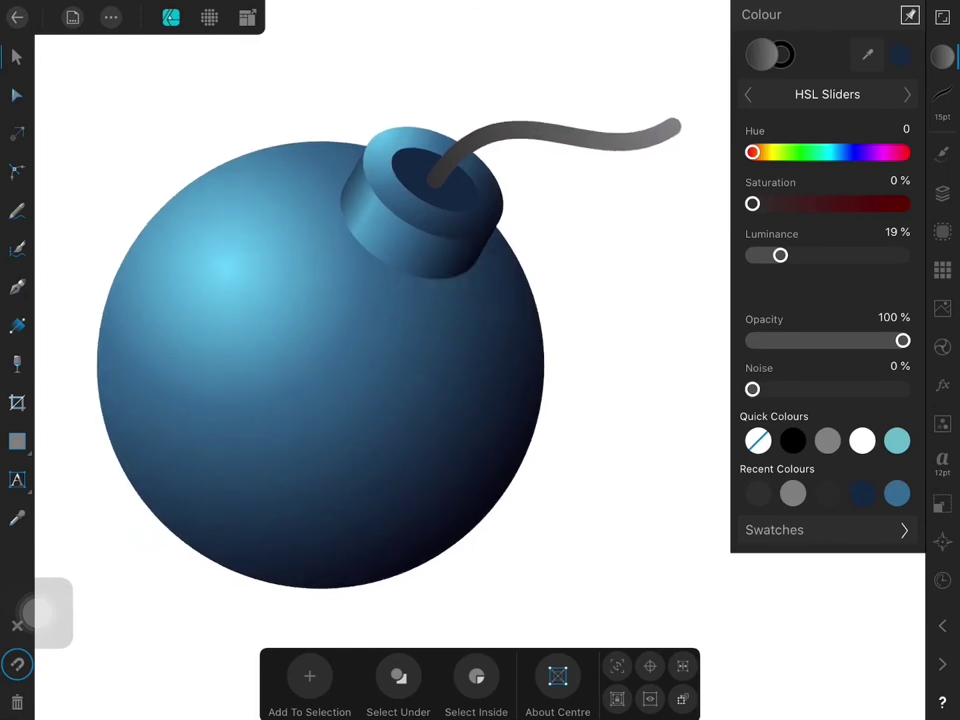
pyautogui.scroll(-2, 400, 300)
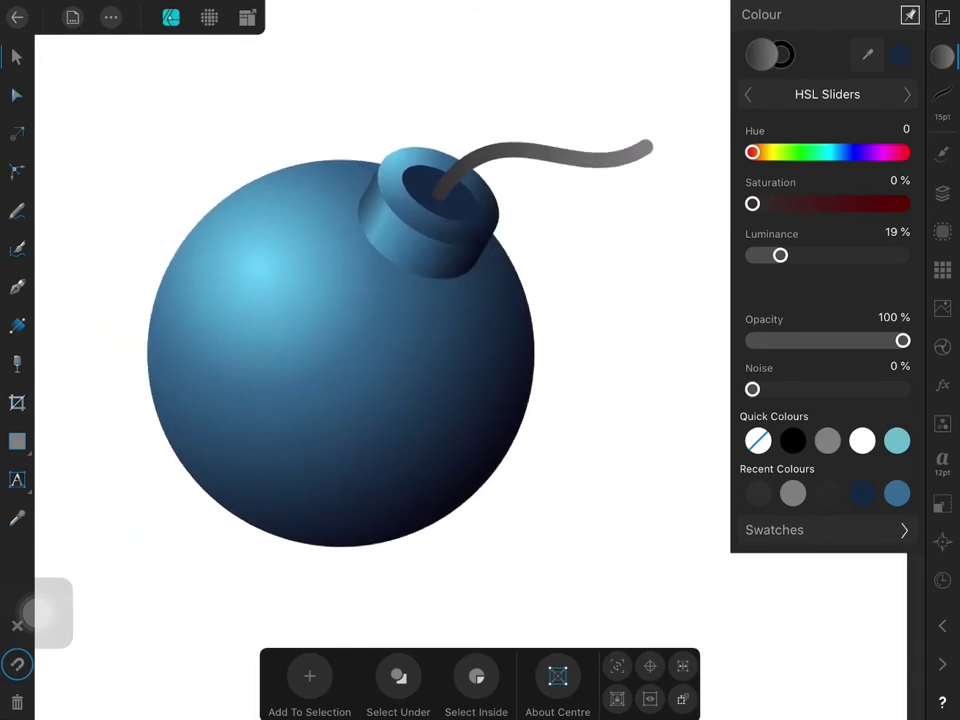
pyautogui.scroll(-1, 350, 340)
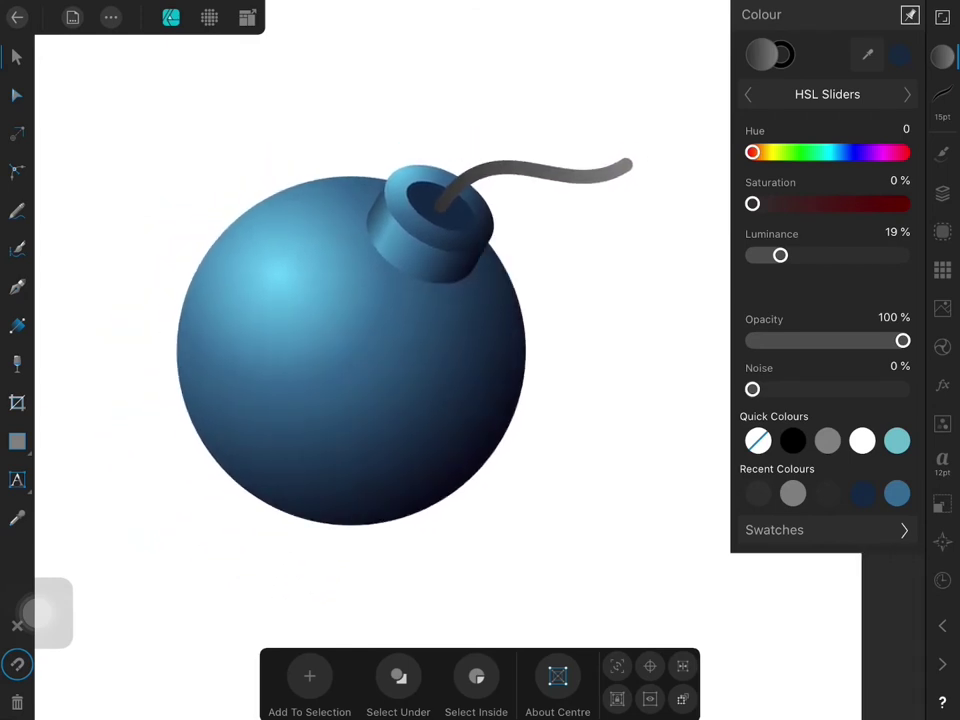
pyautogui.click(942, 193)
pyautogui.click(770, 265)
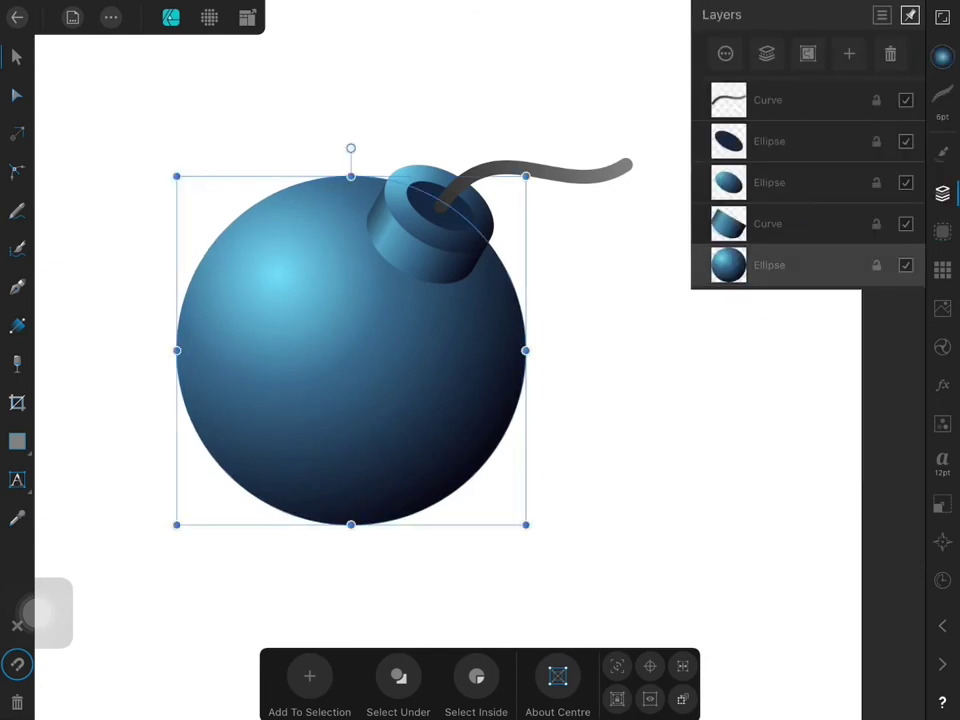
pyautogui.click(17, 325)
pyautogui.moveTo(450, 484); pyautogui.dragTo(440, 471)
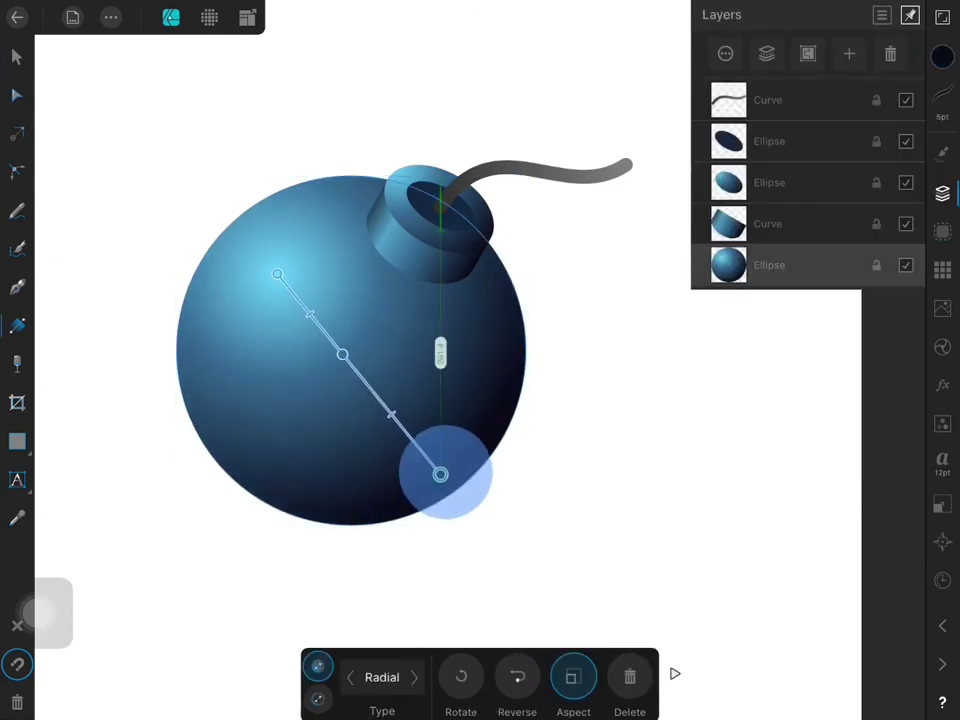
pyautogui.click(17, 57)
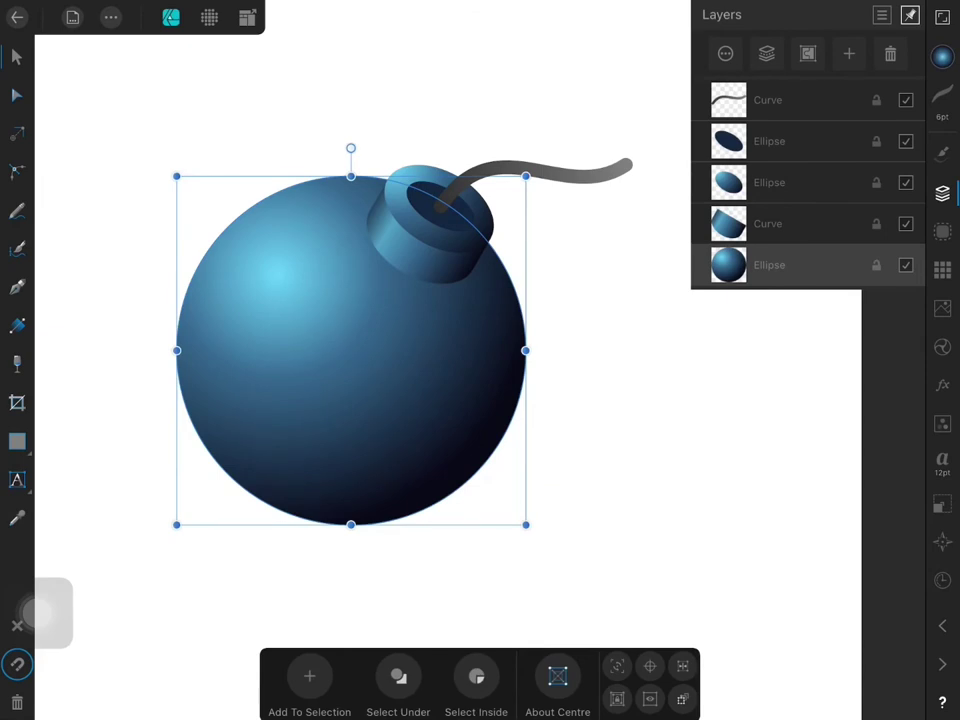
# - Add an inner shadow to the sphere: radius 45.1 px, opacity 70%, intensity 20%
pyautogui.click(942, 385)
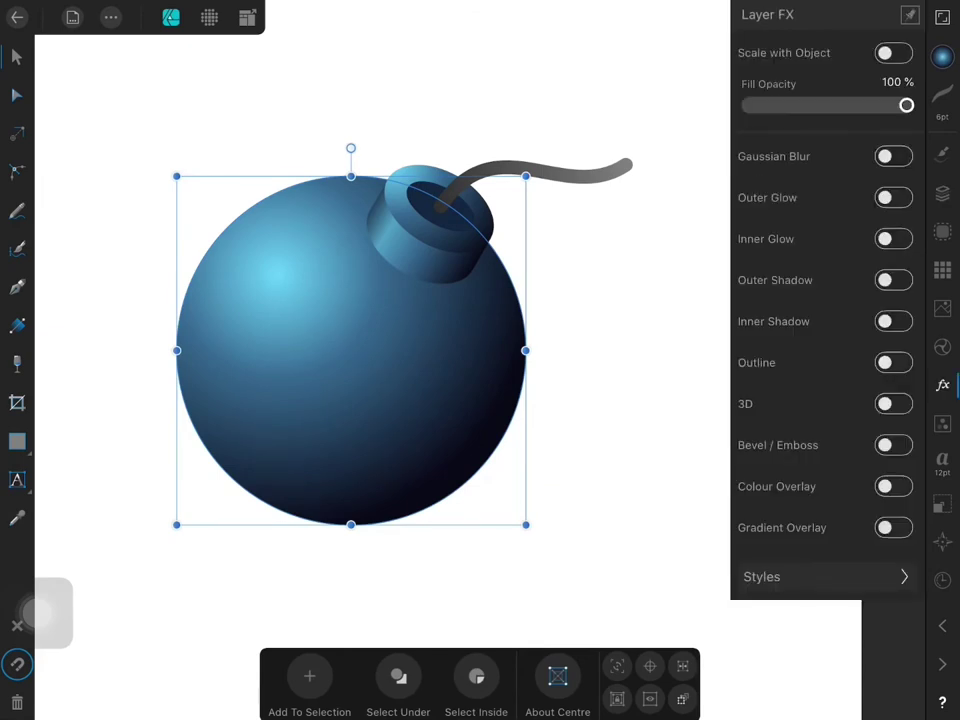
pyautogui.click(893, 321)
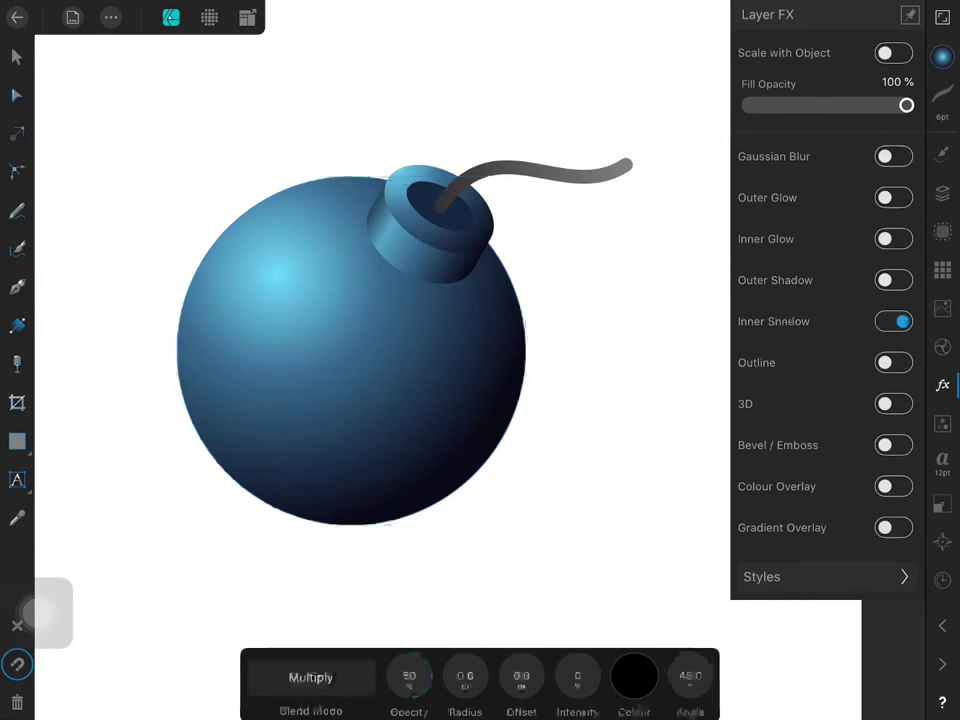
pyautogui.moveTo(465, 676)
pyautogui.mouseDown()
pyautogui.moveTo(476, 497)
pyautogui.moveTo(474, 513)
pyautogui.mouseUp()
pyautogui.moveTo(409, 676)
pyautogui.mouseDown()
pyautogui.moveTo(424, 596)
pyautogui.moveTo(424, 614)
pyautogui.mouseUp()
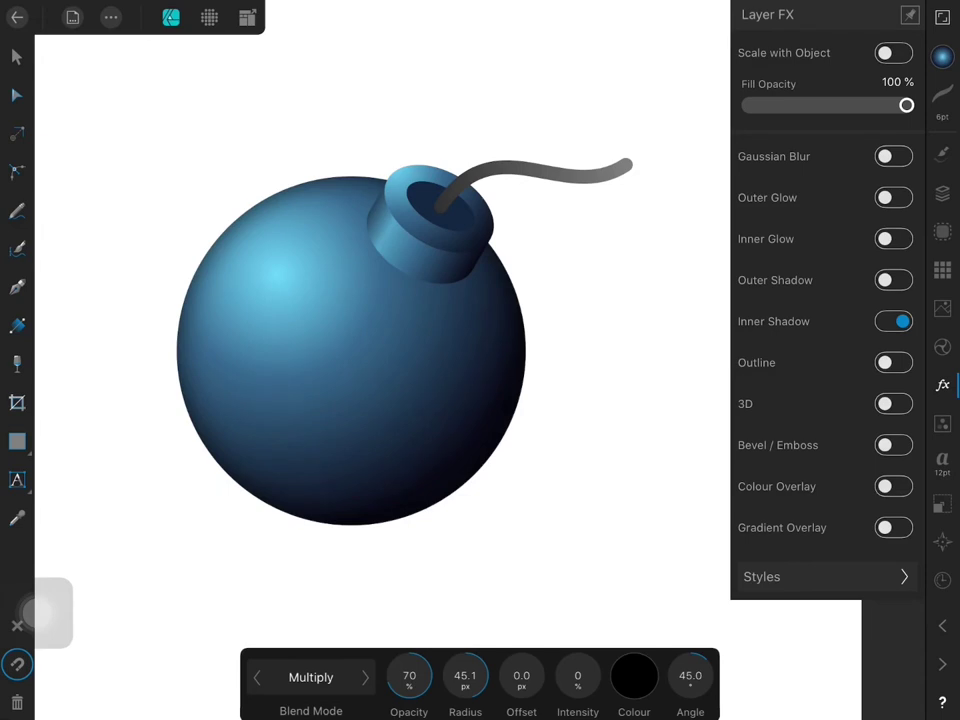
pyautogui.moveTo(578, 676); pyautogui.dragTo(582, 597)
pyautogui.click(942, 193)
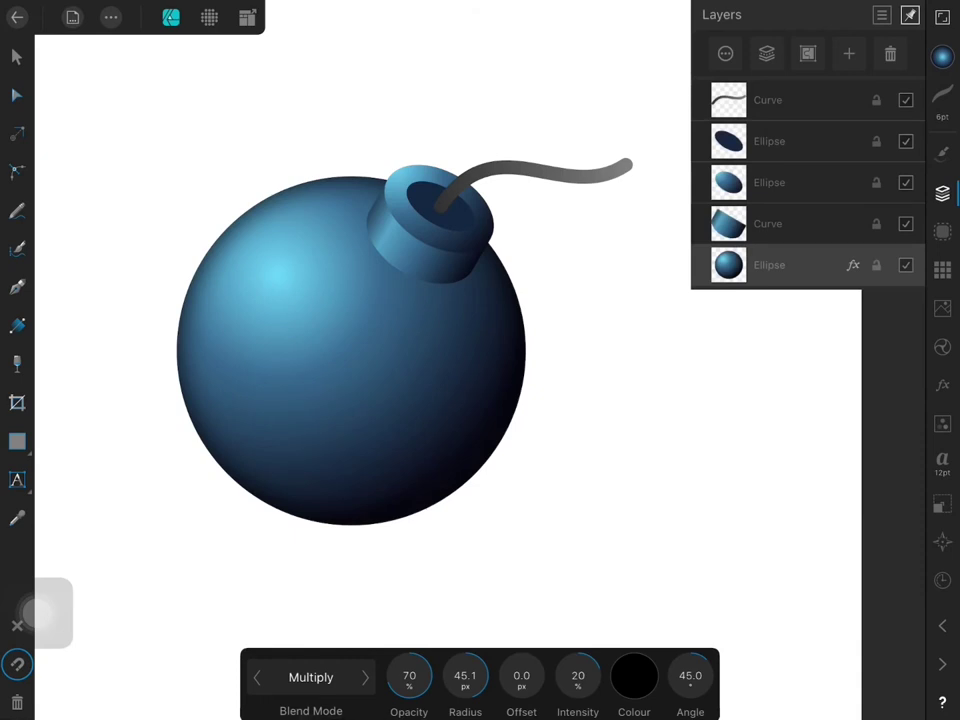
pyautogui.click(17, 441)
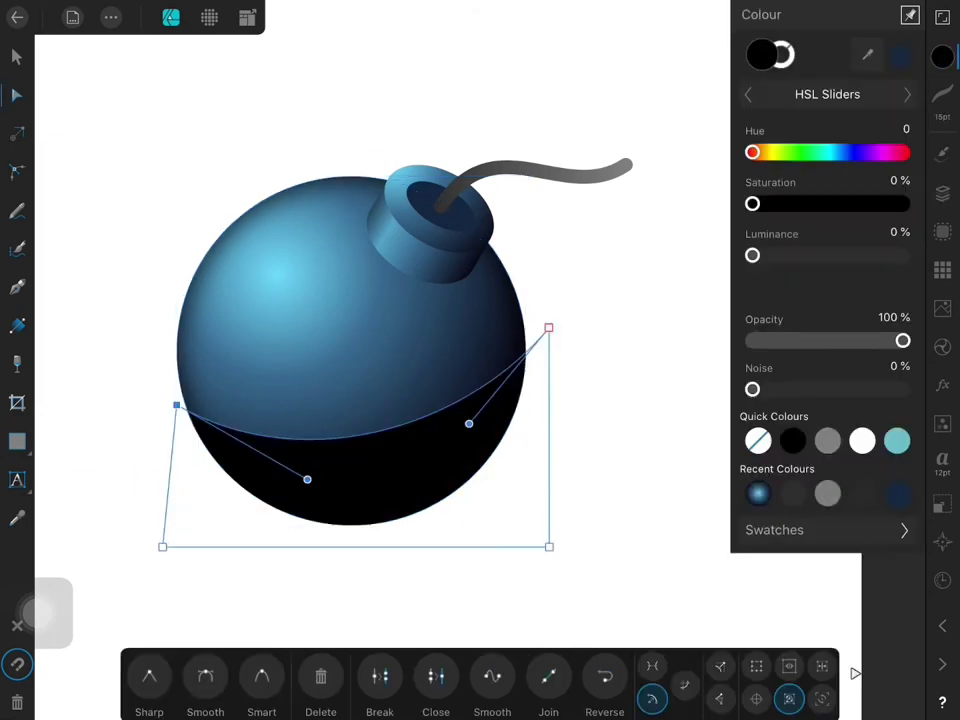
# - Raise the shadow curve's right edge, lower its opacity and tint it a saturated blue
pyautogui.moveTo(548, 327); pyautogui.dragTo(548, 319)
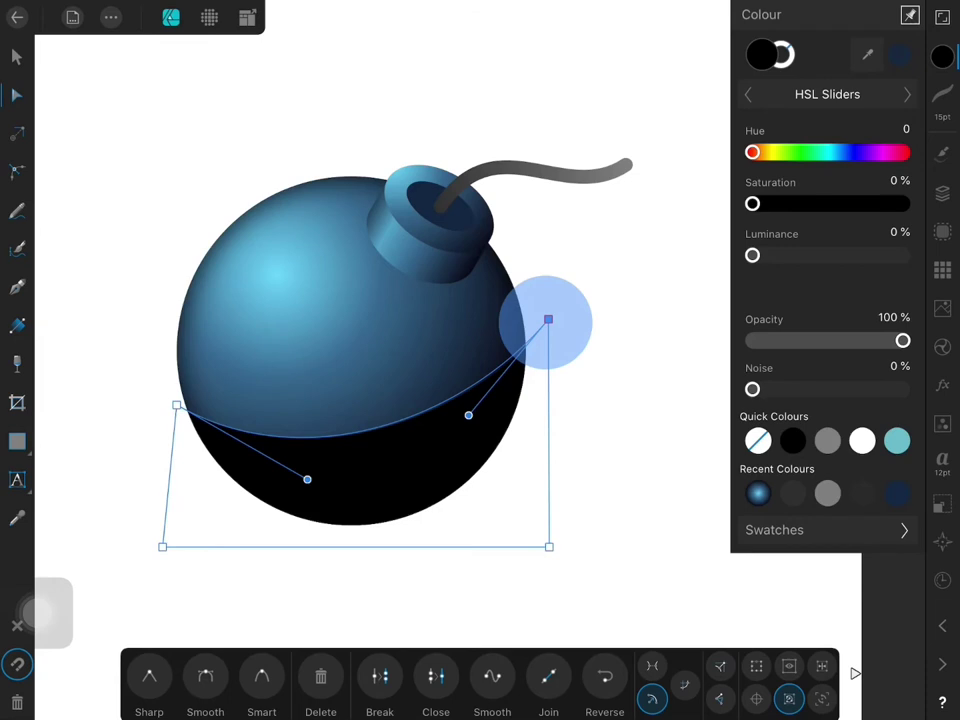
pyautogui.moveTo(899, 111); pyautogui.dragTo(768, 111)
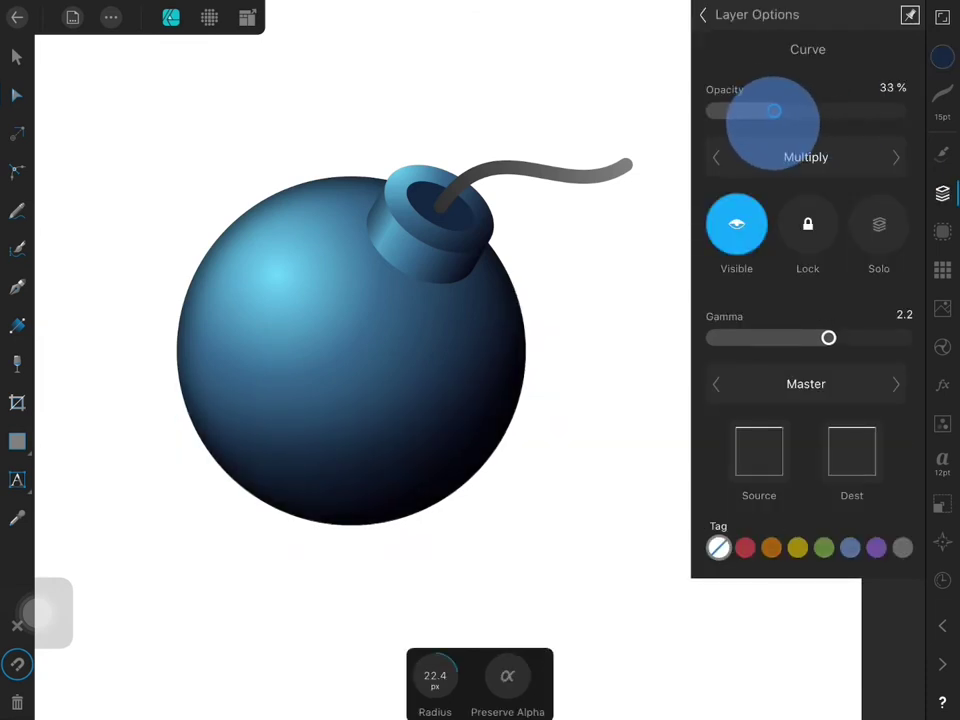
pyautogui.click(942, 56)
pyautogui.moveTo(778, 255)
pyautogui.mouseDown()
pyautogui.moveTo(792, 255)
pyautogui.moveTo(763, 255)
pyautogui.moveTo(781, 255)
pyautogui.mouseUp()
pyautogui.moveTo(828, 203); pyautogui.dragTo(863, 203)
pyautogui.moveTo(780, 255)
pyautogui.mouseDown()
pyautogui.moveTo(810, 255)
pyautogui.moveTo(752, 255)
pyautogui.moveTo(795, 255)
pyautogui.mouseUp()
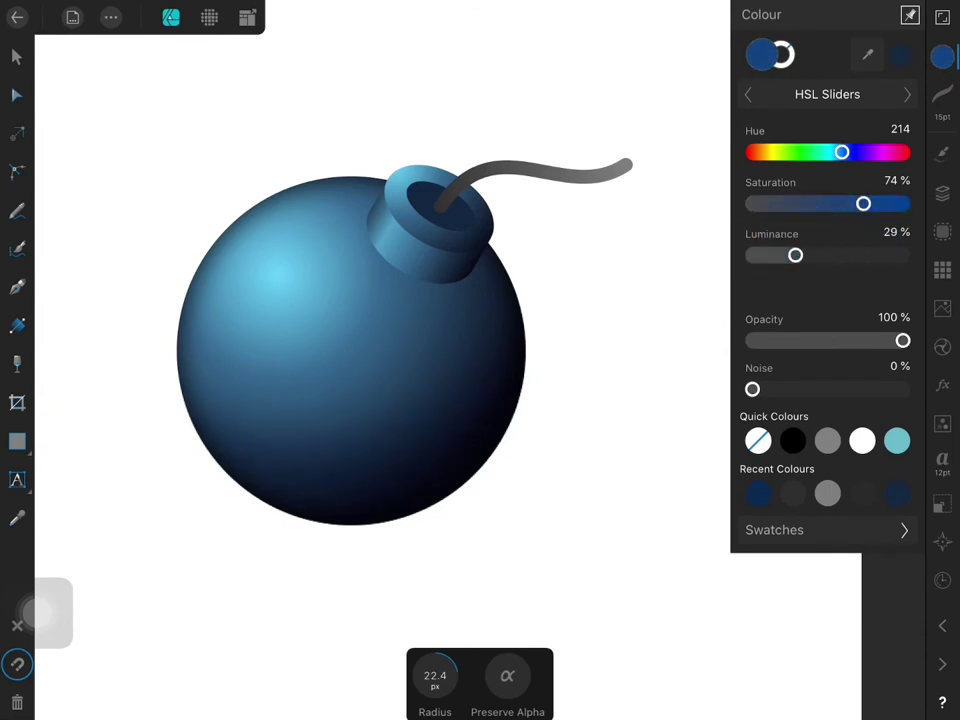
pyautogui.click(16, 56)
# - Set the shadow curve inside the sphere to 38% opacity with a Gaussian Blur
pyautogui.press('Escape')
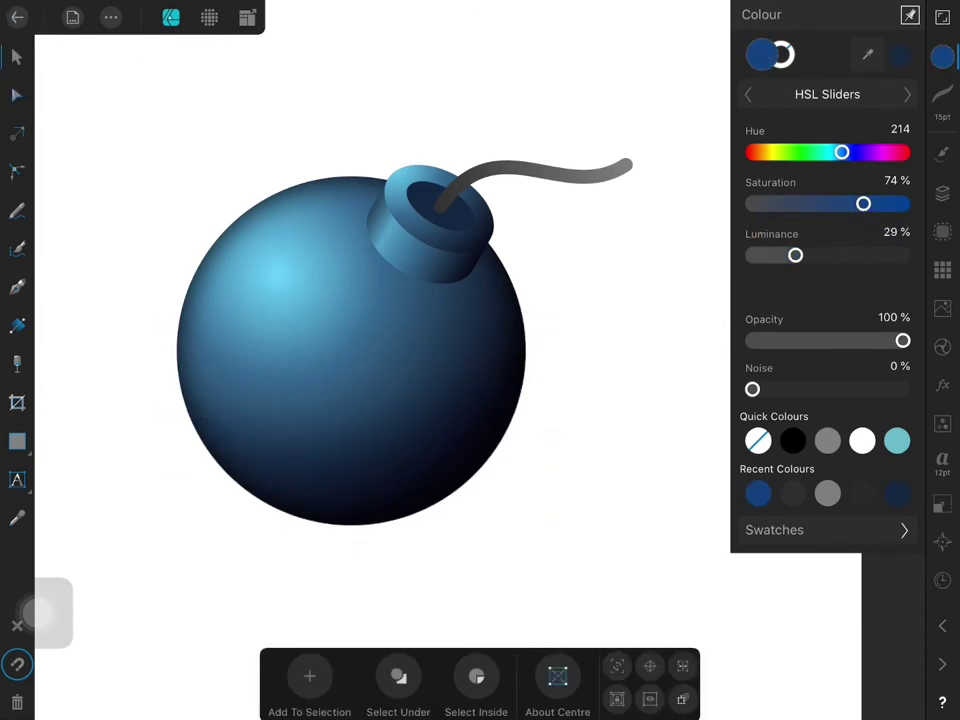
pyautogui.click(942, 193)
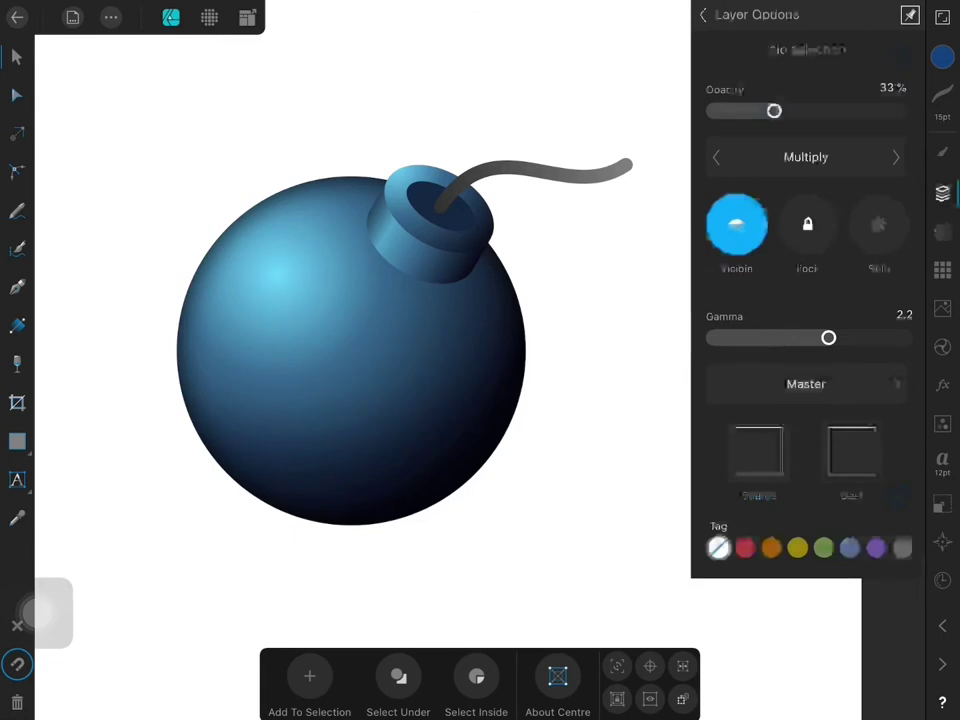
pyautogui.click(701, 266)
pyautogui.click(782, 310)
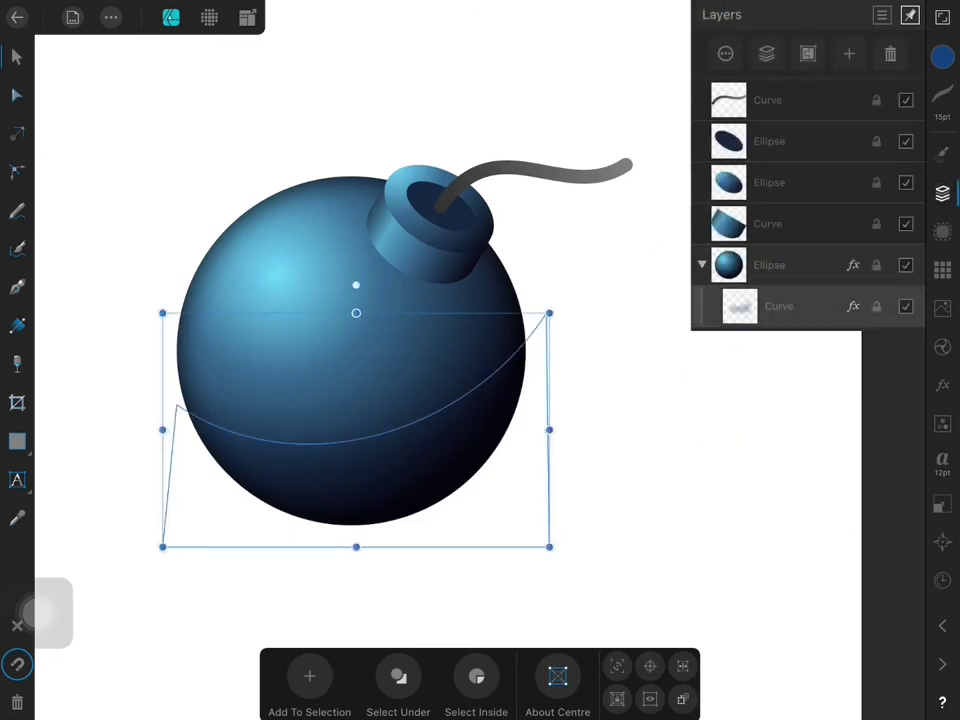
pyautogui.click(725, 53)
pyautogui.moveTo(774, 111); pyautogui.dragTo(784, 111)
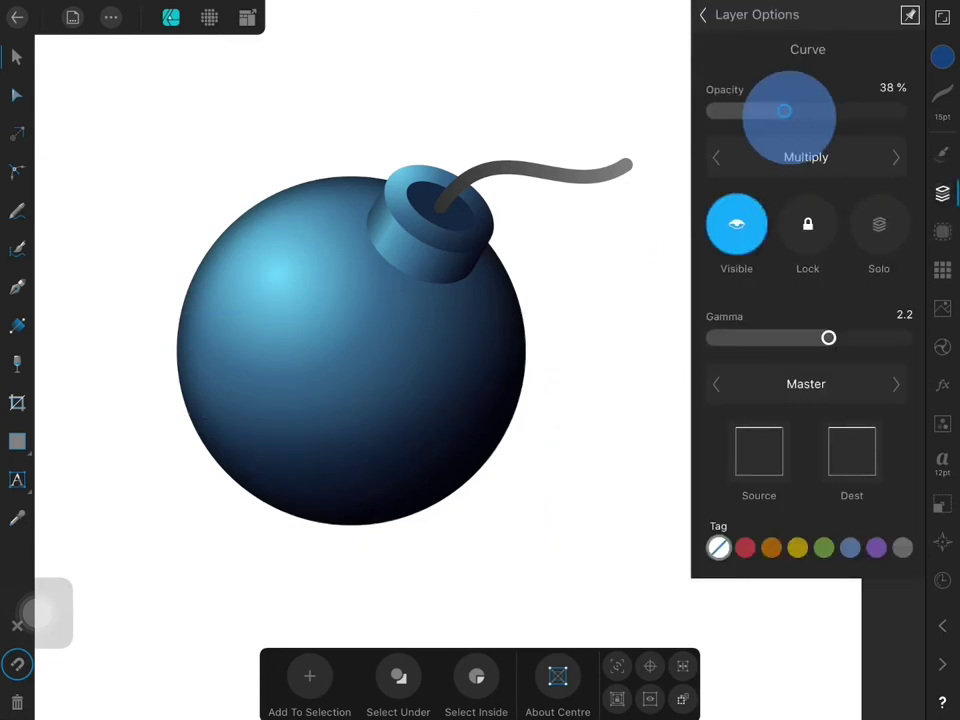
pyautogui.click(942, 385)
pyautogui.click(893, 156)
pyautogui.moveTo(435, 676); pyautogui.dragTo(437, 632)
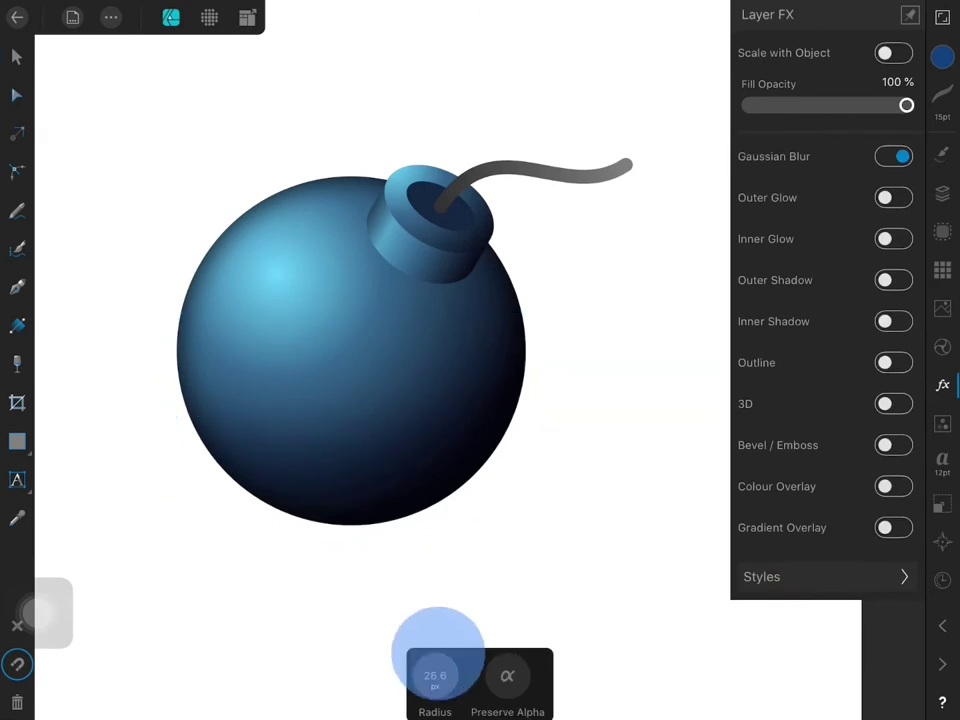
pyautogui.click(16, 57)
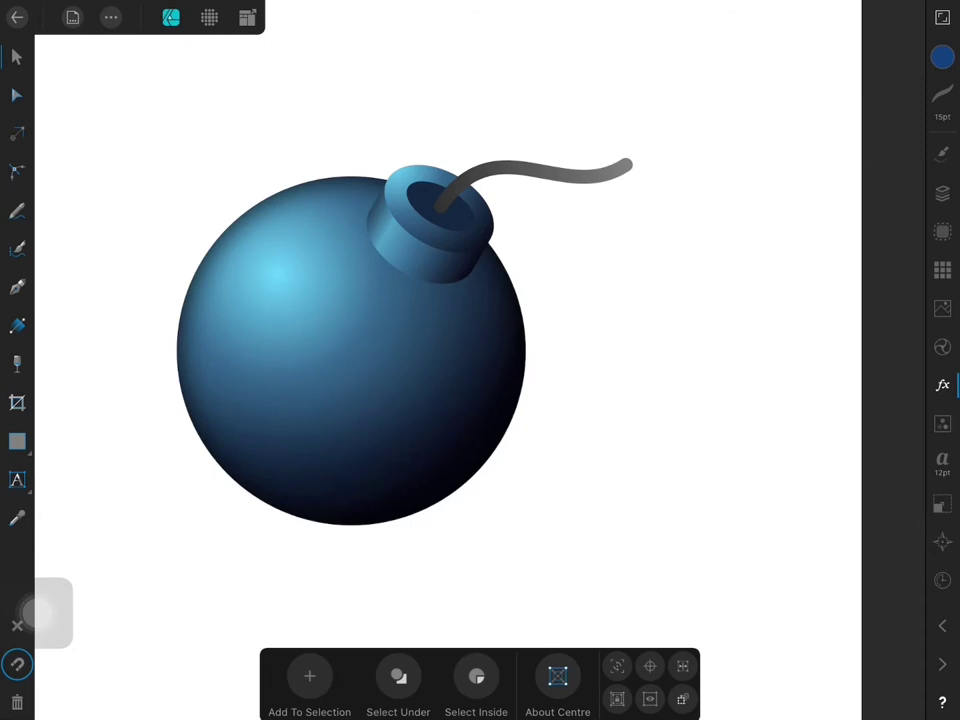
# - Draw a circle on the sphere and move it to the upper left
pyautogui.click(17, 441)
pyautogui.click(73, 146)
pyautogui.moveTo(252, 252); pyautogui.dragTo(358, 360)
pyautogui.moveTo(358, 360); pyautogui.dragTo(366, 368)
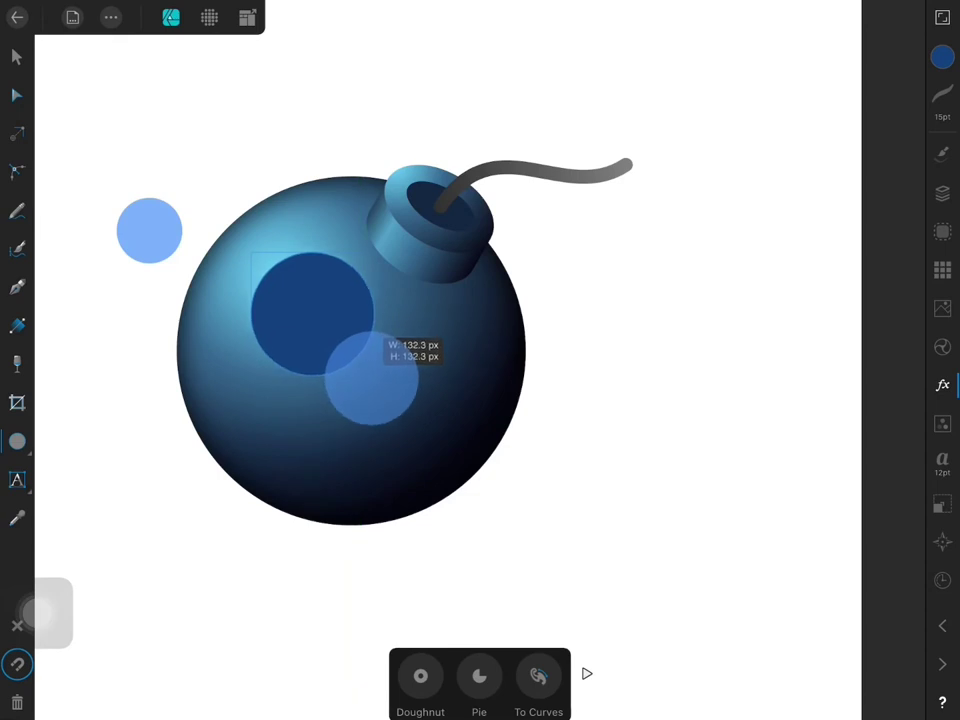
pyautogui.press('v')
pyautogui.moveTo(308, 310); pyautogui.dragTo(290, 288)
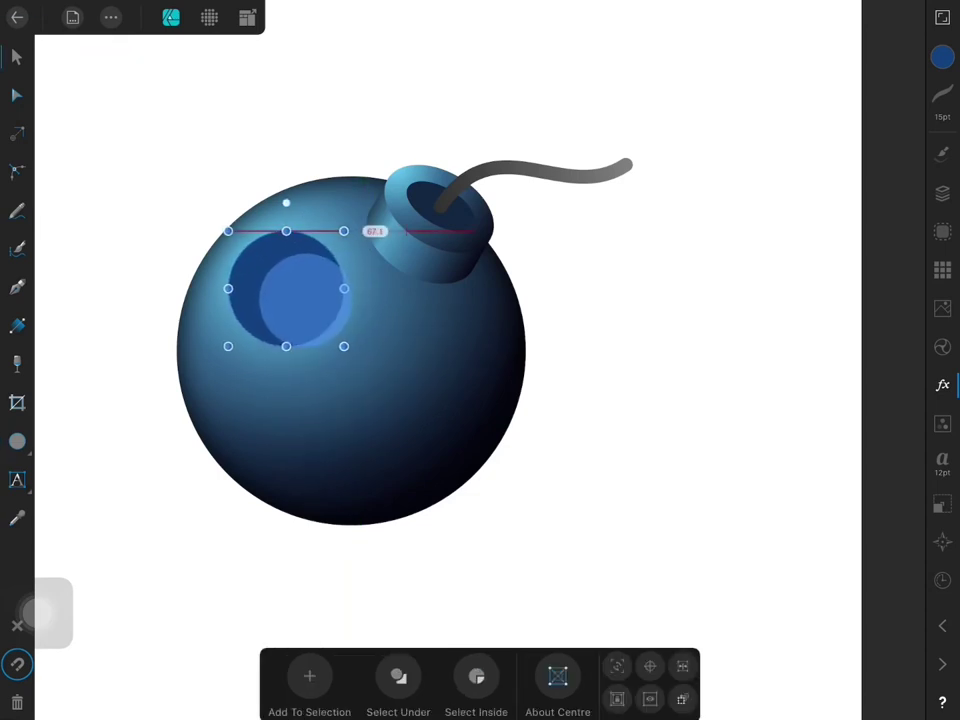
pyautogui.click(942, 57)
# - Fill the circle white, Gaussian-blur it to about 20.4 px and lower opacity to 85%
pyautogui.click(862, 441)
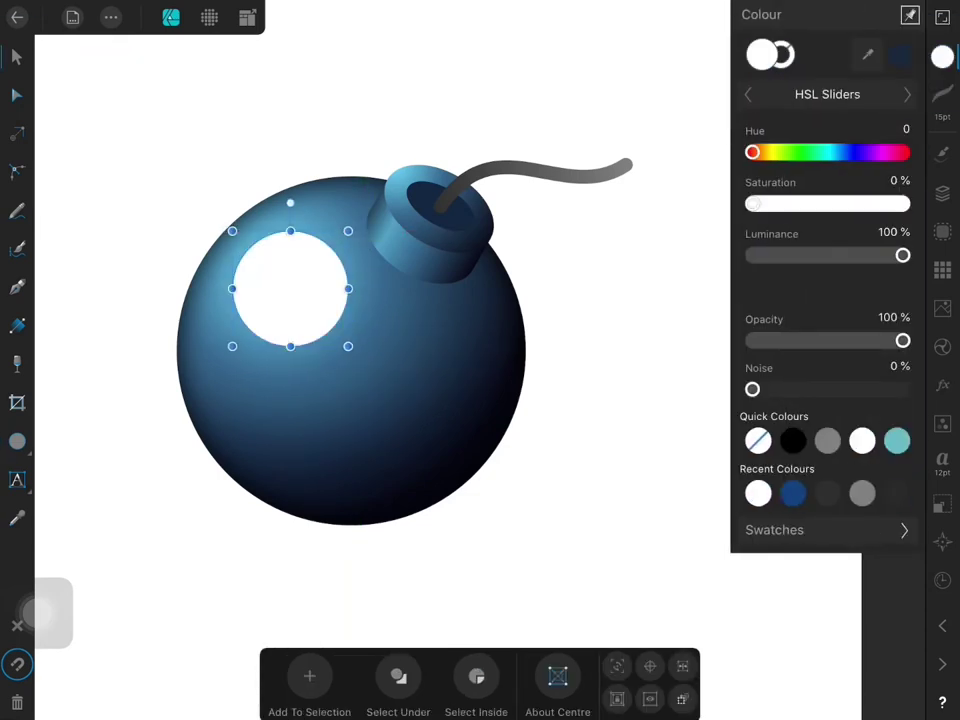
pyautogui.click(942, 385)
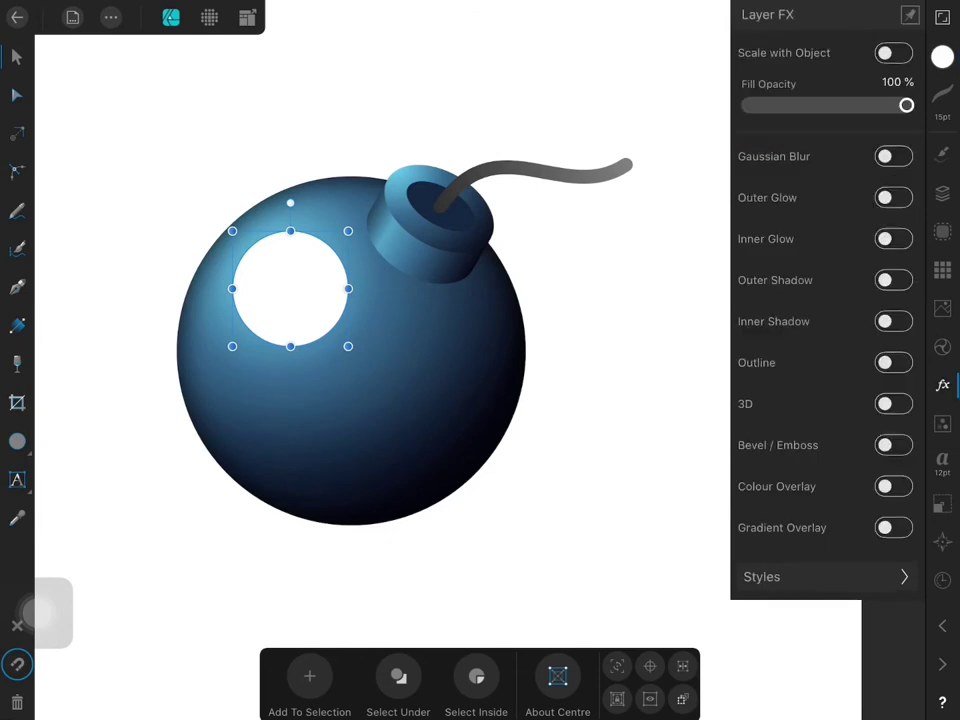
pyautogui.click(893, 156)
pyautogui.moveTo(435, 673); pyautogui.dragTo(434, 610)
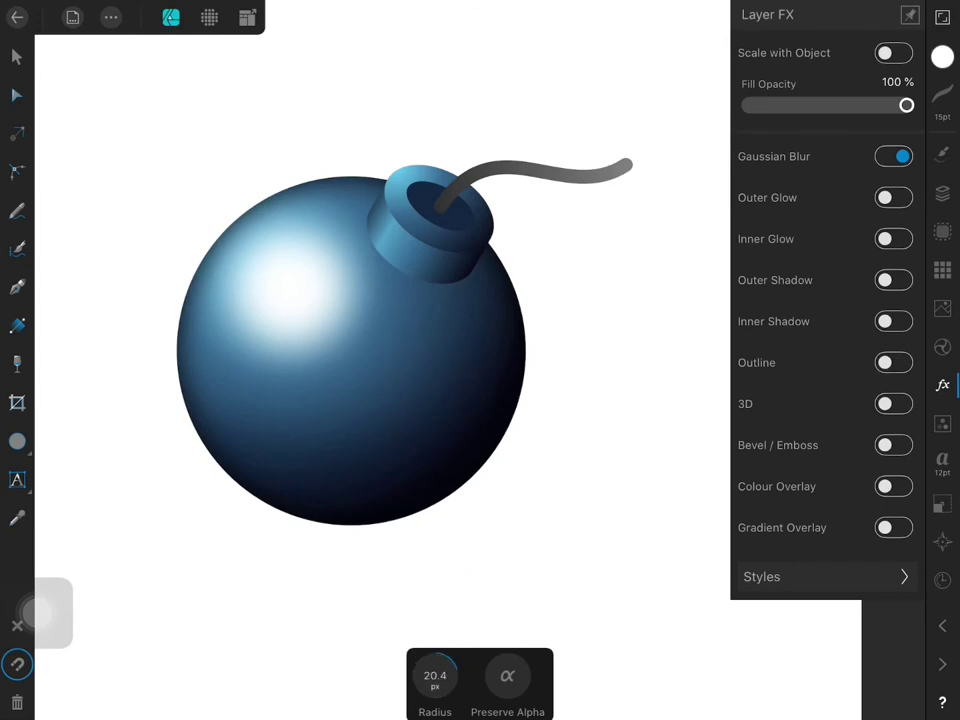
pyautogui.click(942, 193)
pyautogui.moveTo(899, 111); pyautogui.dragTo(872, 111)
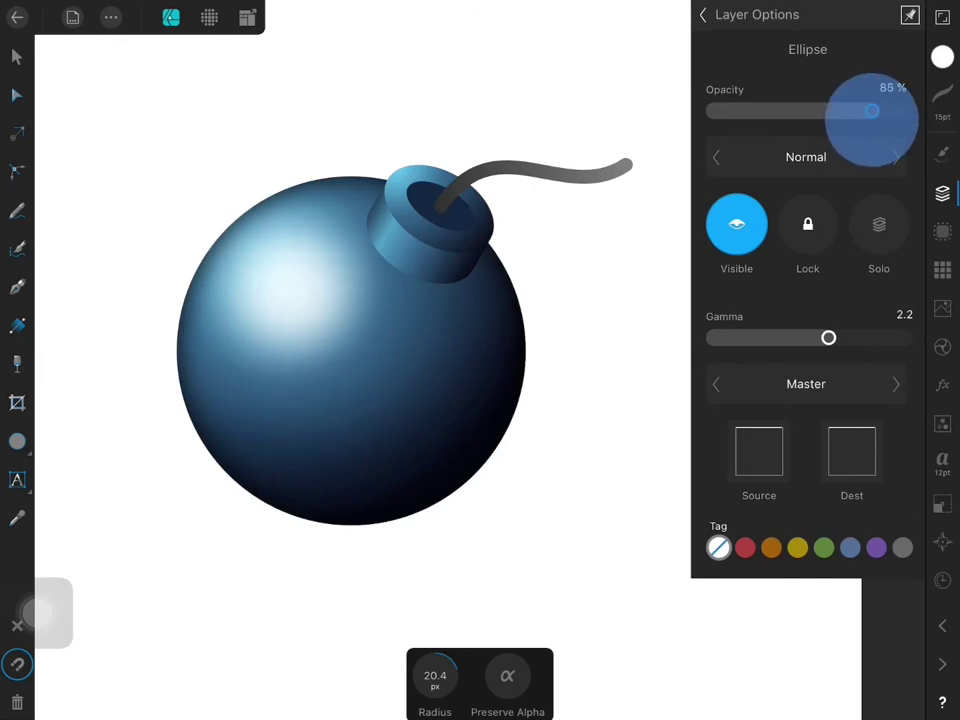
# - Duplicate the highlight, shrink the copy to 67 px at full opacity, set the larger to 83%
pyautogui.click(16, 56)
pyautogui.click(110, 17)
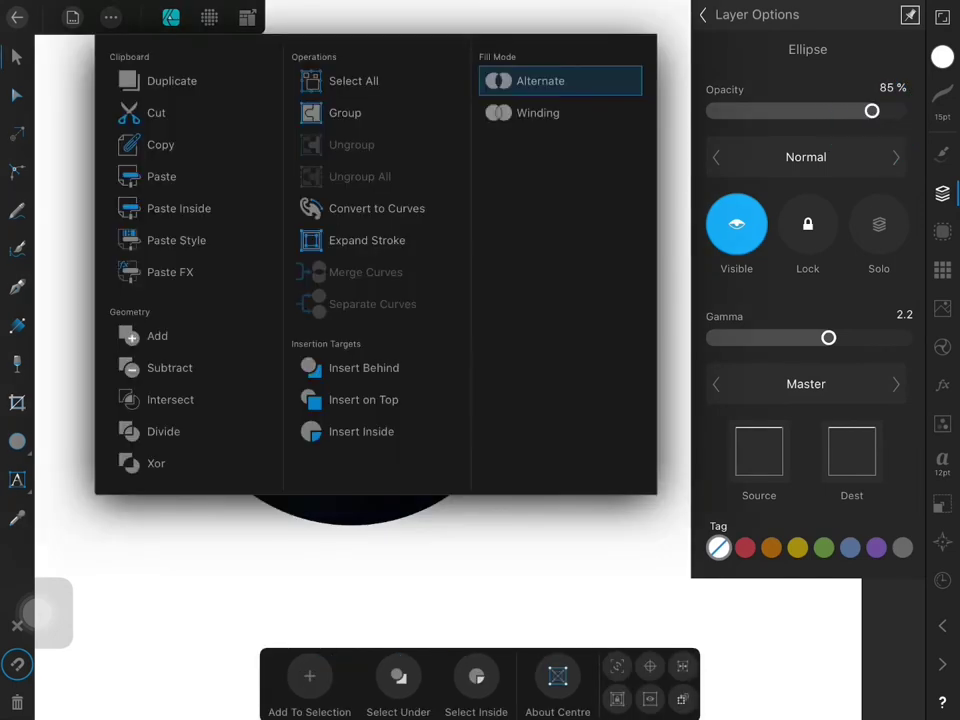
pyautogui.click(171, 80)
pyautogui.moveTo(348, 346); pyautogui.dragTo(328, 328)
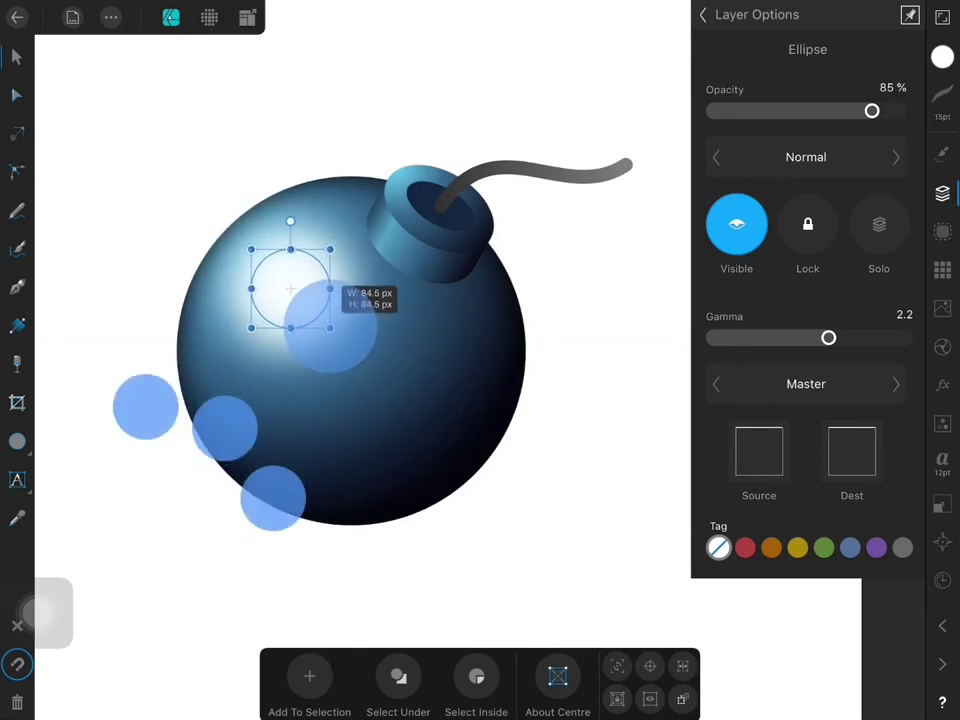
pyautogui.moveTo(871, 110); pyautogui.dragTo(932, 98)
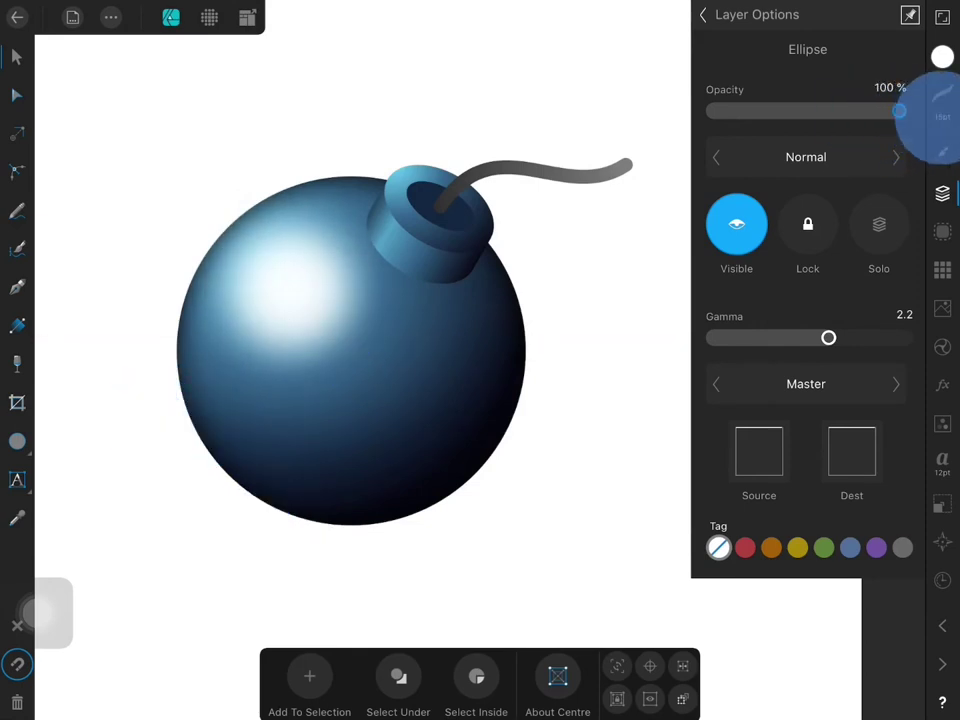
pyautogui.moveTo(290, 288); pyautogui.dragTo(290, 283)
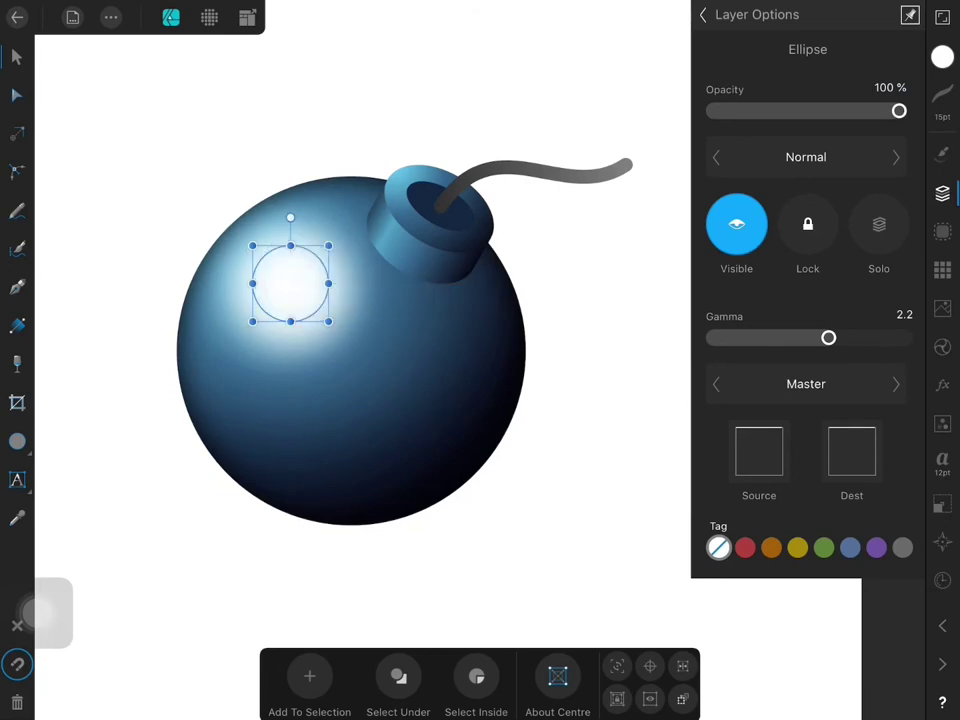
pyautogui.scroll(2, 277, 286)
pyautogui.moveTo(336, 326); pyautogui.dragTo(326, 316)
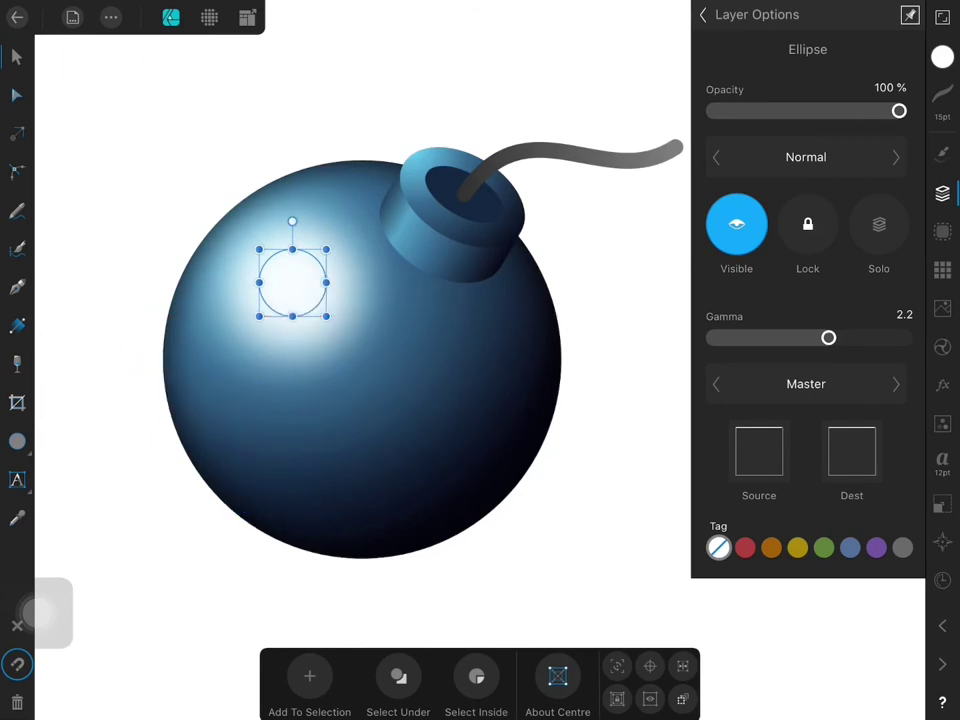
pyautogui.click(703, 14)
pyautogui.click(793, 137)
pyautogui.moveTo(899, 111); pyautogui.dragTo(857, 111)
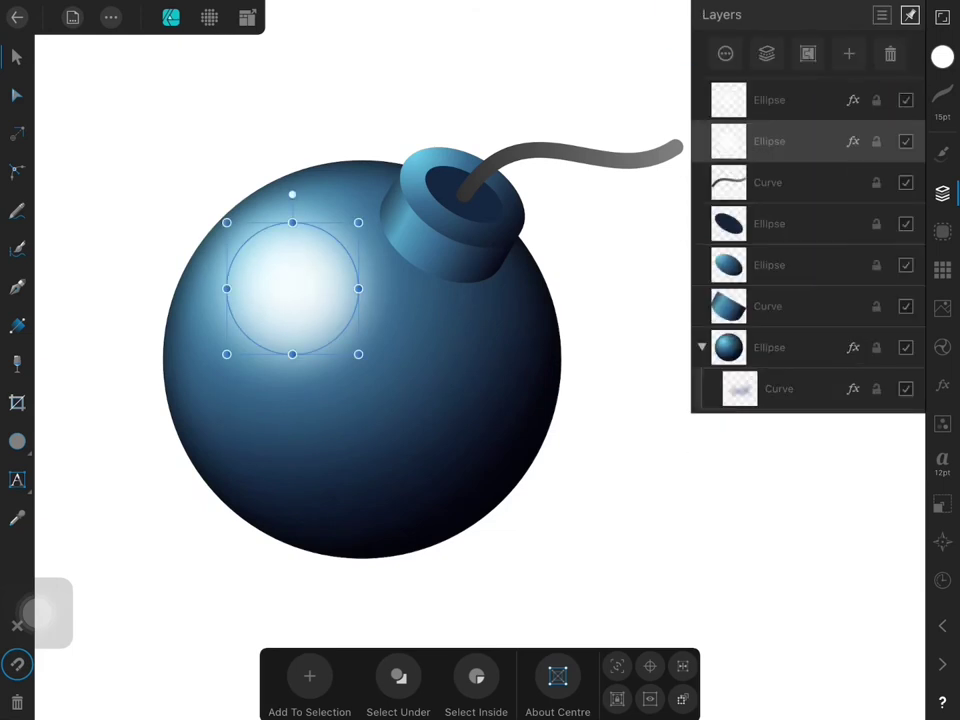
# - Move both highlight ellipses below the cap and group them with the bomb body
pyautogui.moveTo(793, 139); pyautogui.dragTo(804, 311)
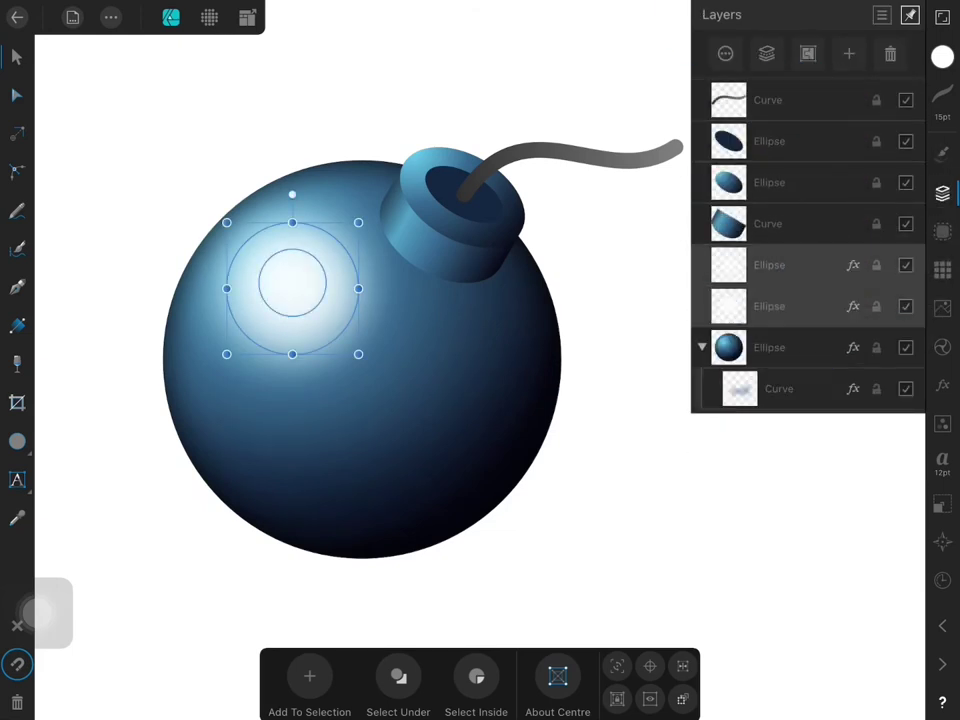
pyautogui.click(701, 347)
pyautogui.click(770, 347)
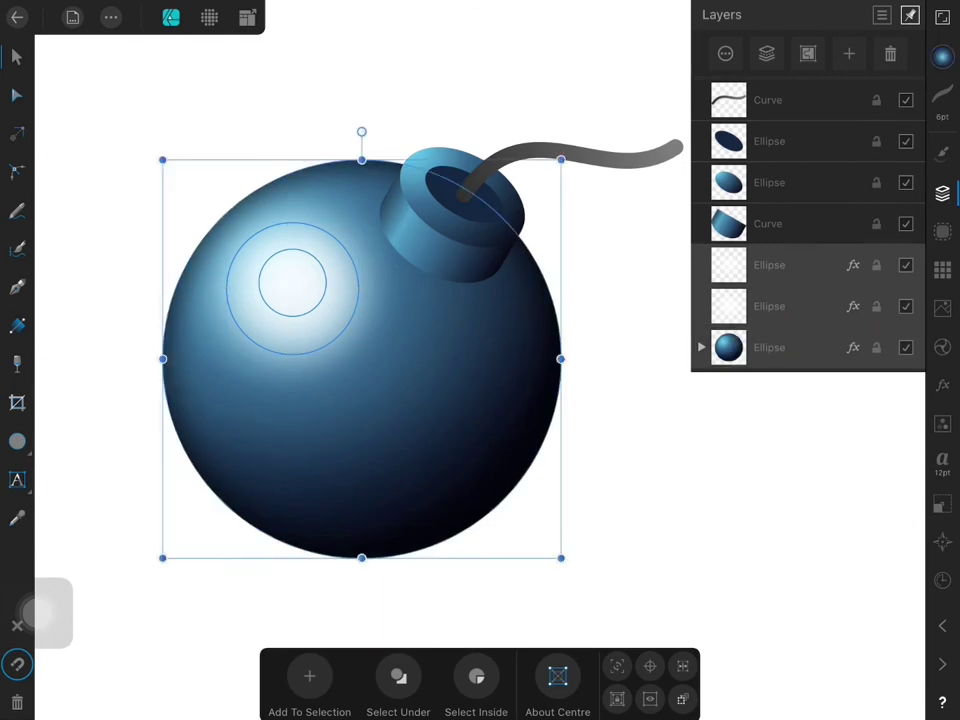
pyautogui.hotkey('ctrl', 'g')
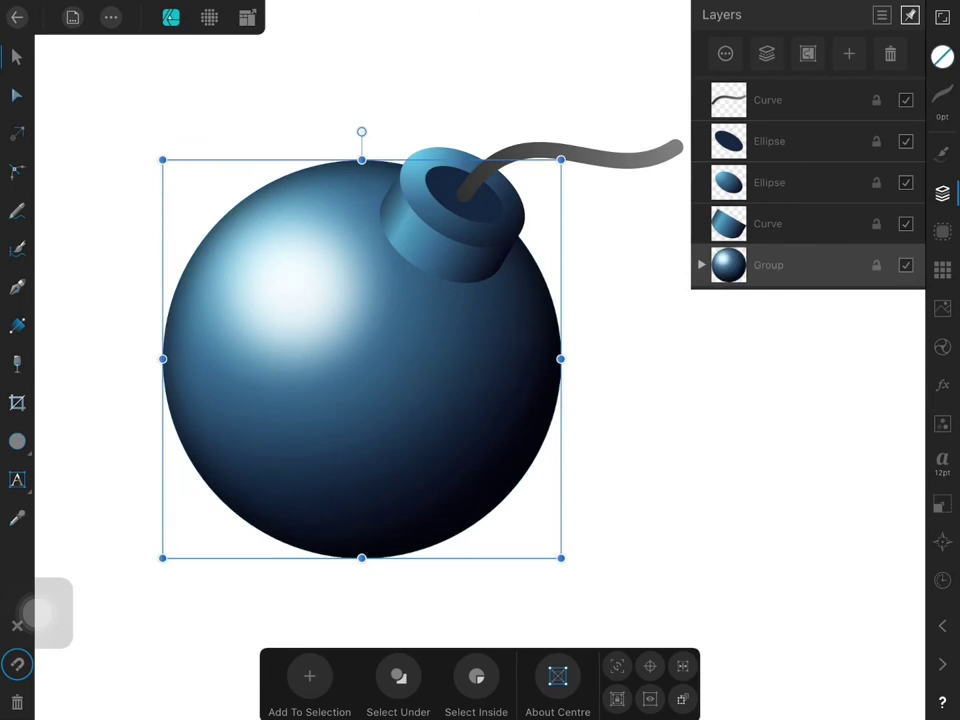
# - Give the cap an outer shadow with a 10.1 px radius, offset downward
pyautogui.click(289, 279)
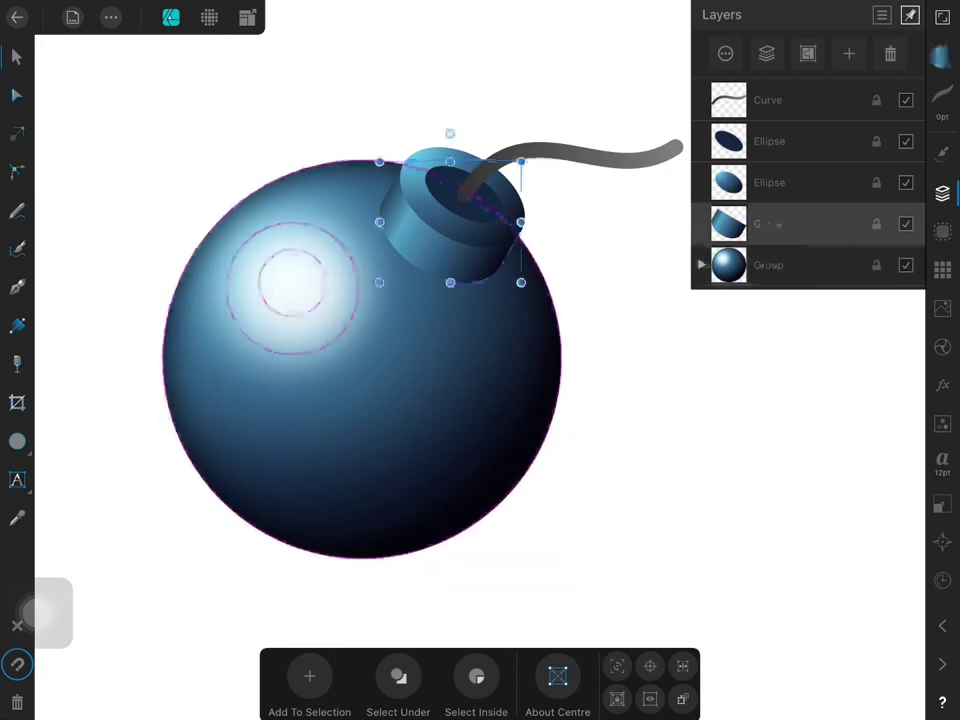
pyautogui.scroll(2, 478, 280)
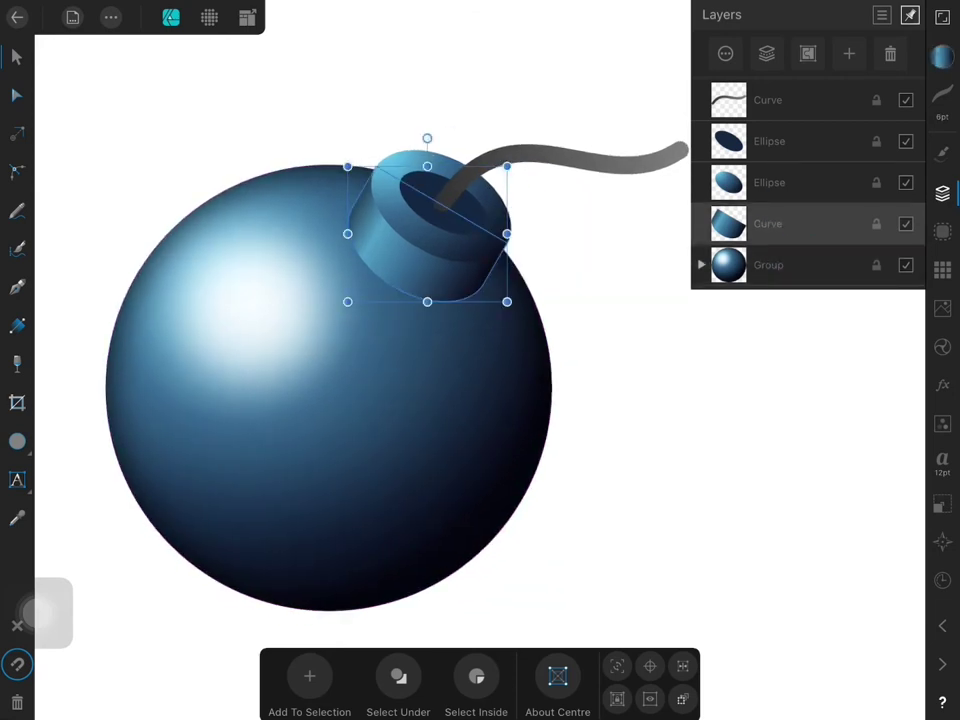
pyautogui.click(942, 385)
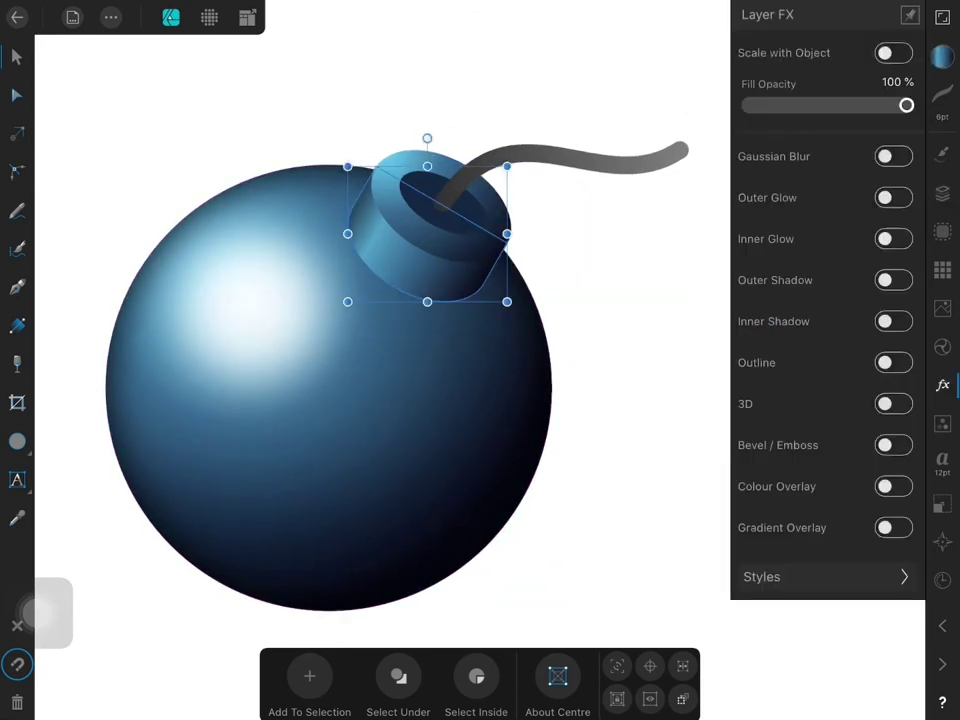
pyautogui.click(893, 280)
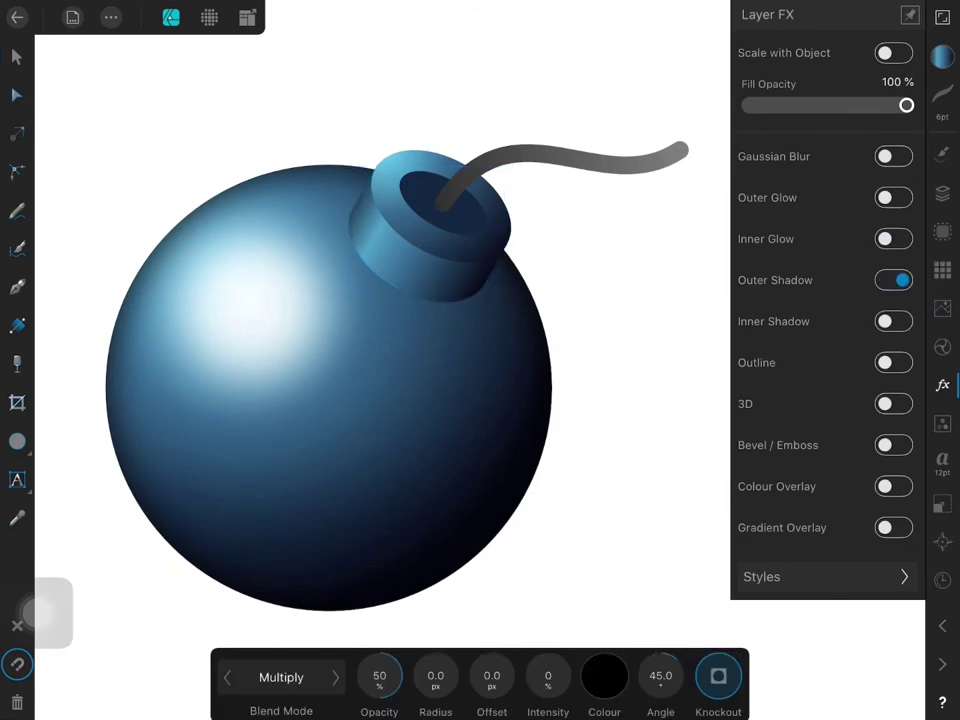
pyautogui.moveTo(435, 676); pyautogui.dragTo(439, 636)
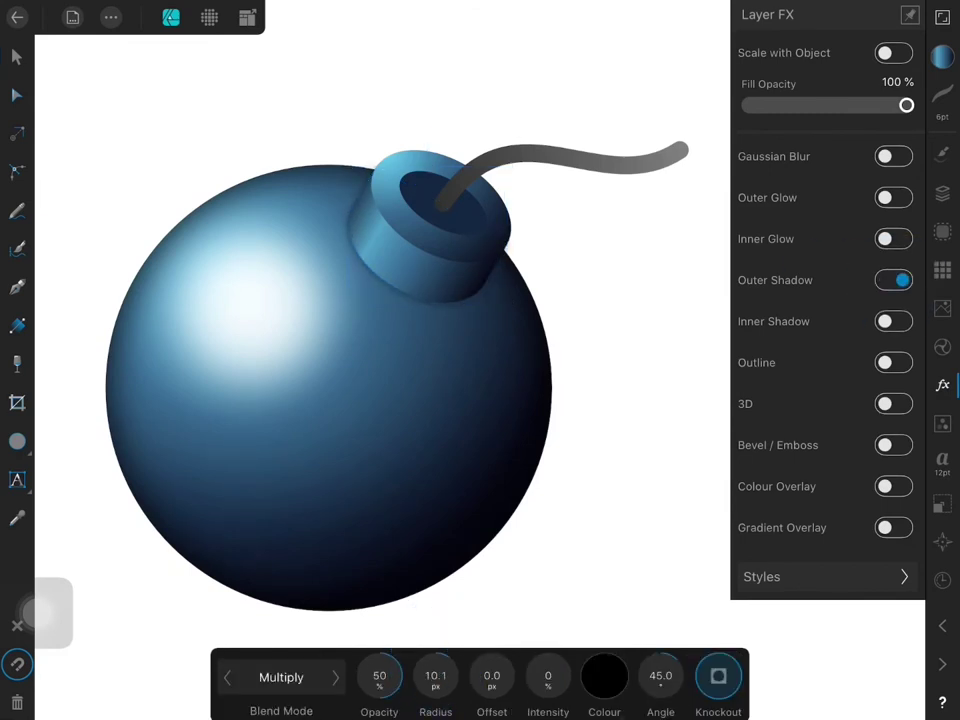
pyautogui.moveTo(456, 302); pyautogui.dragTo(450, 296)
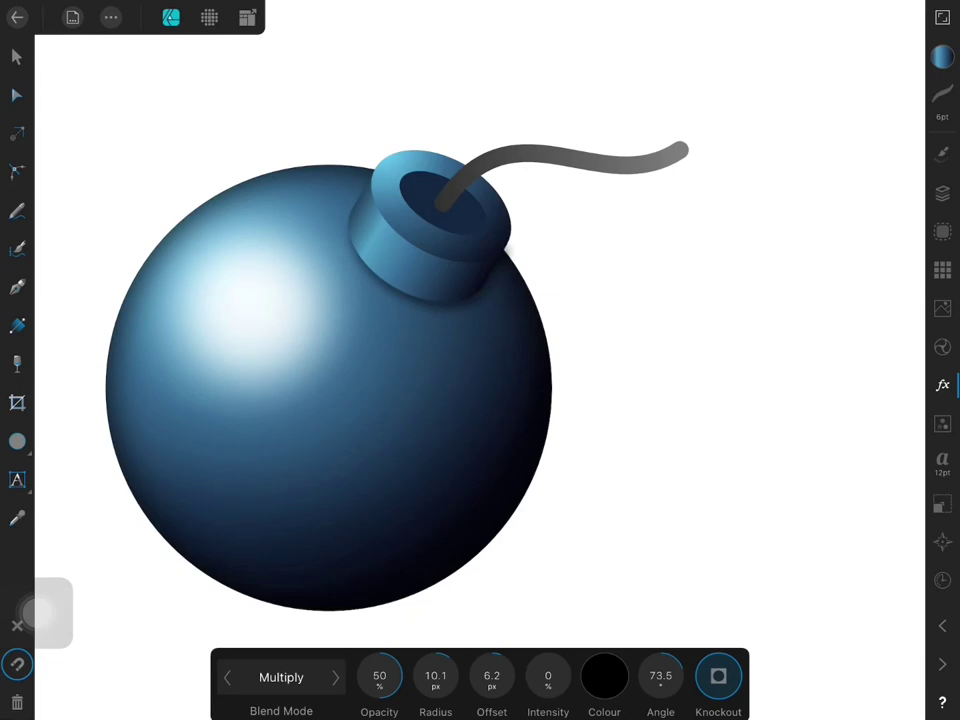
# - Set the cap shadow's intensity to 15%, angle to 99.6° and opacity to 22%
pyautogui.moveTo(379, 676); pyautogui.dragTo(381, 690)
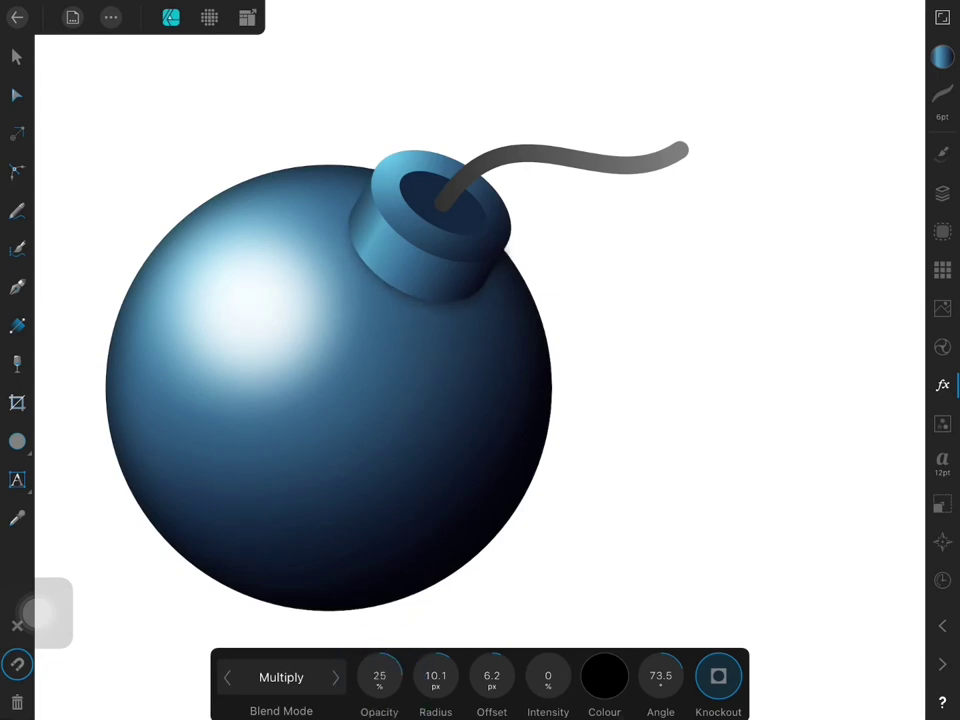
pyautogui.moveTo(548, 676); pyautogui.dragTo(548, 660)
pyautogui.moveTo(379, 676); pyautogui.dragTo(379, 672)
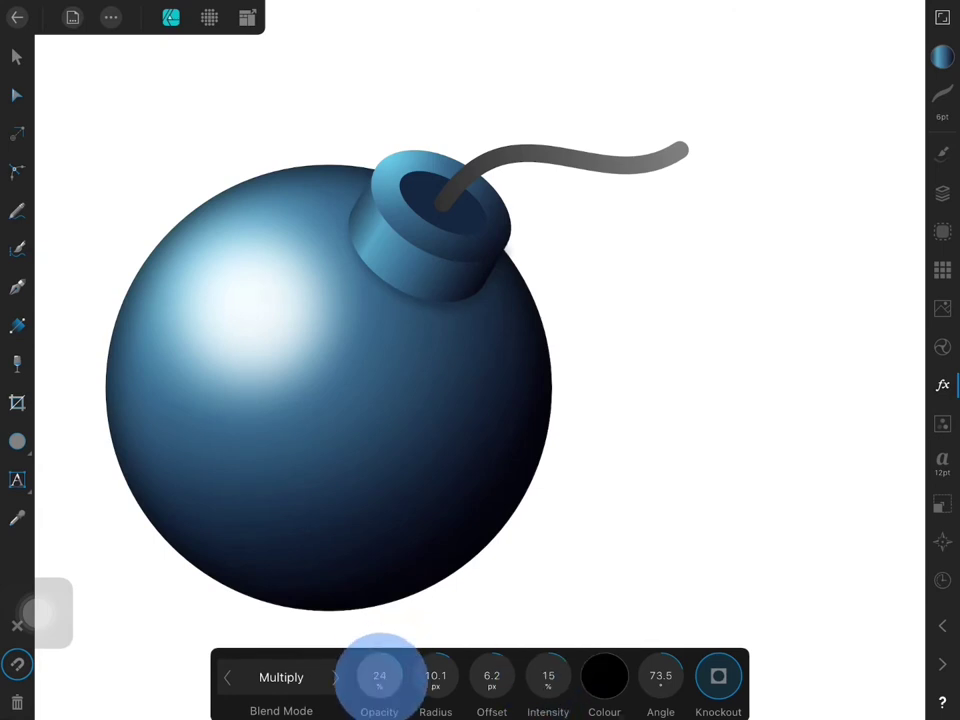
pyautogui.moveTo(460, 300); pyautogui.dragTo(474, 308)
pyautogui.moveTo(379, 672); pyautogui.dragTo(379, 680)
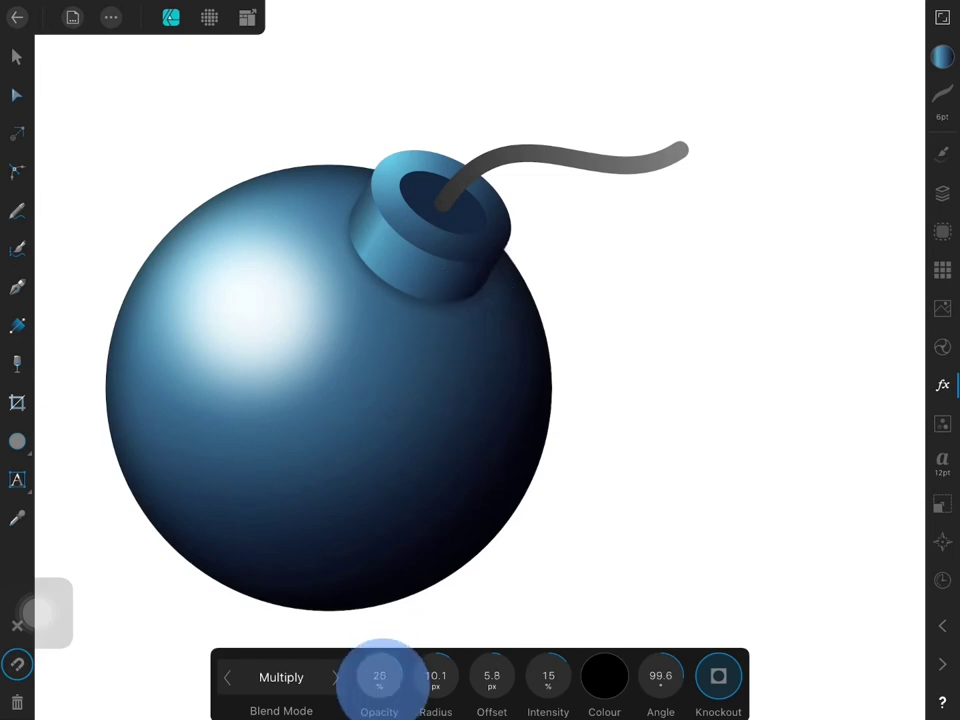
pyautogui.click(942, 193)
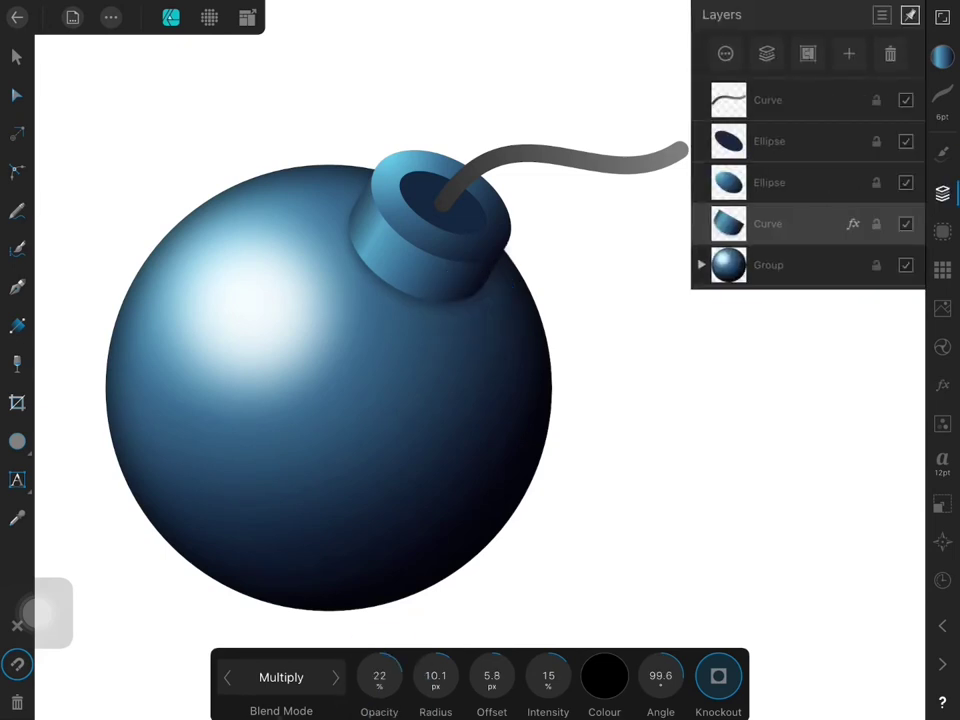
pyautogui.click(790, 182)
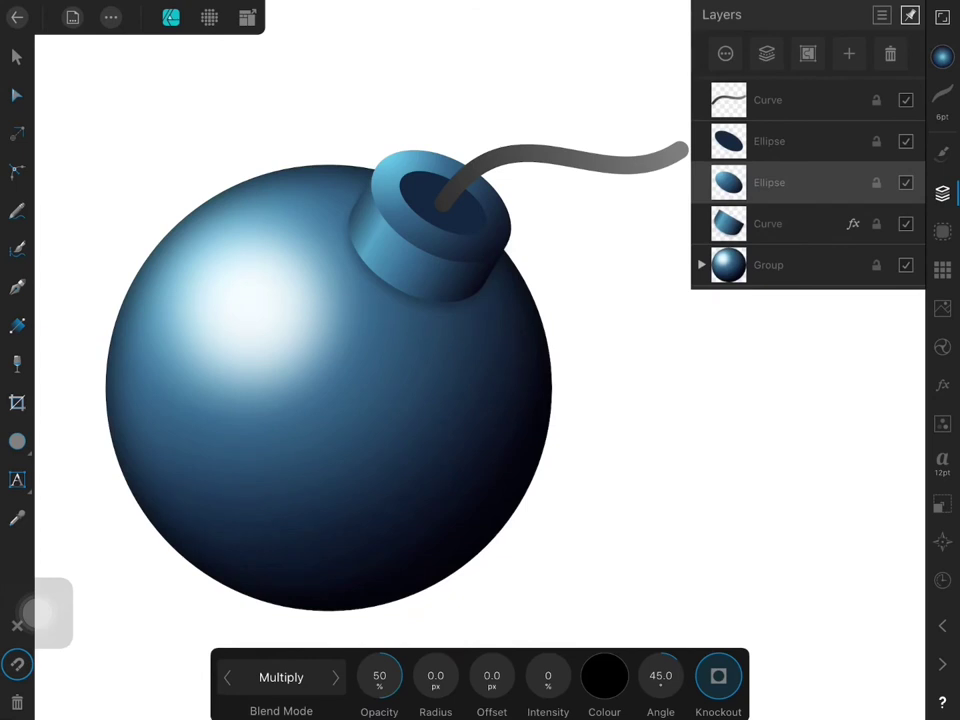
# - Add a white Screen inner glow to the cap's top ellipse at 8 px radius, 17% opacity
pyautogui.click(942, 385)
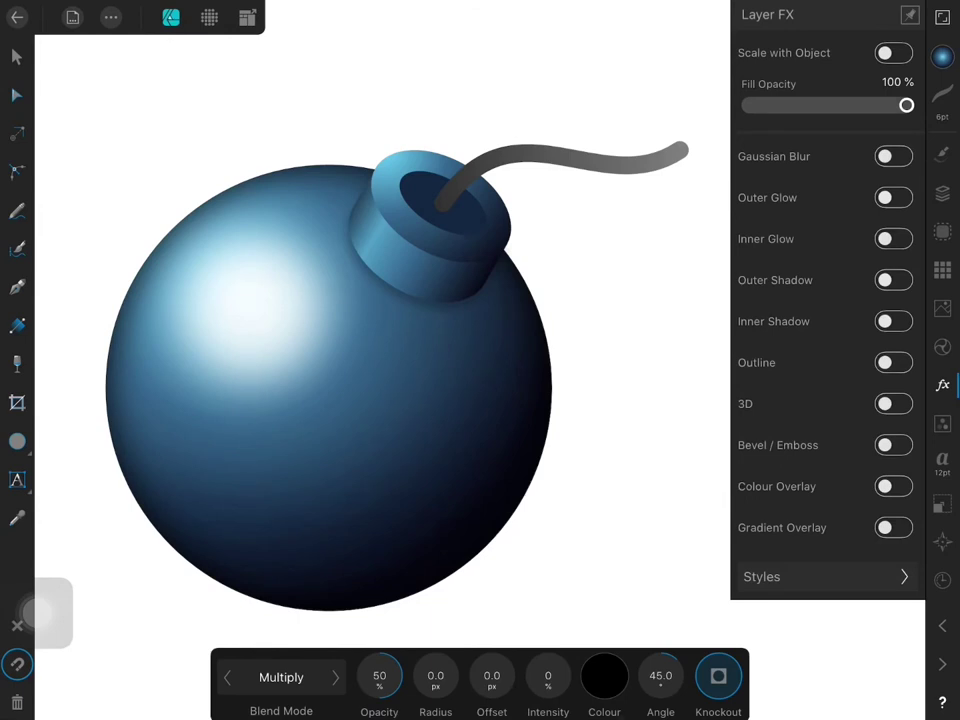
pyautogui.click(893, 239)
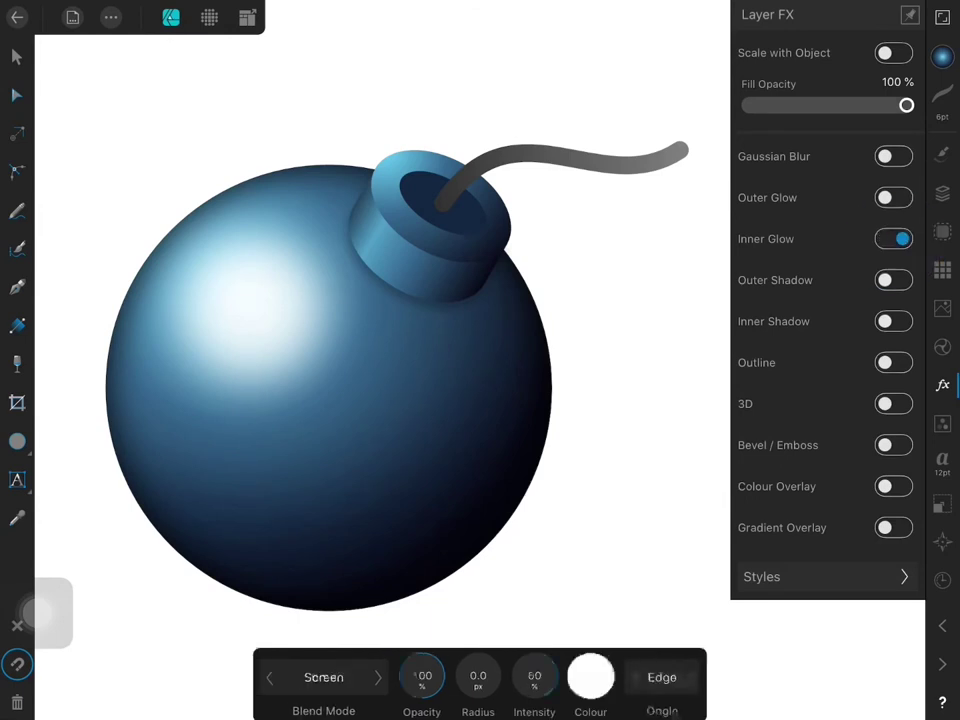
pyautogui.moveTo(479, 660); pyautogui.dragTo(476, 636)
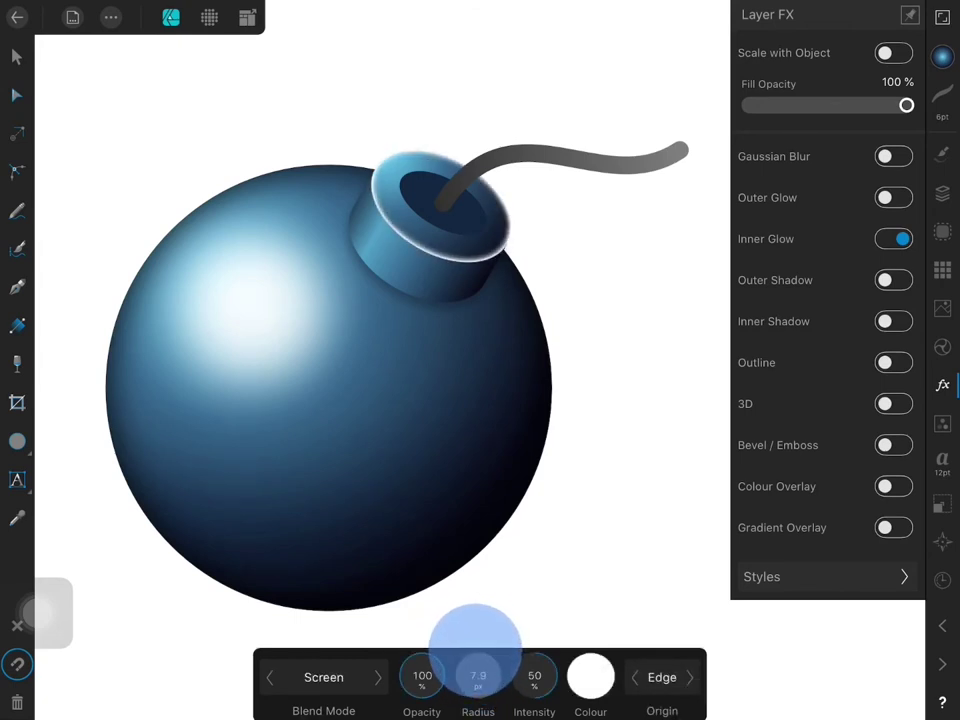
pyautogui.moveTo(476, 636); pyautogui.dragTo(476, 642)
pyautogui.click(422, 675)
pyautogui.moveTo(422, 675); pyautogui.dragTo(424, 692)
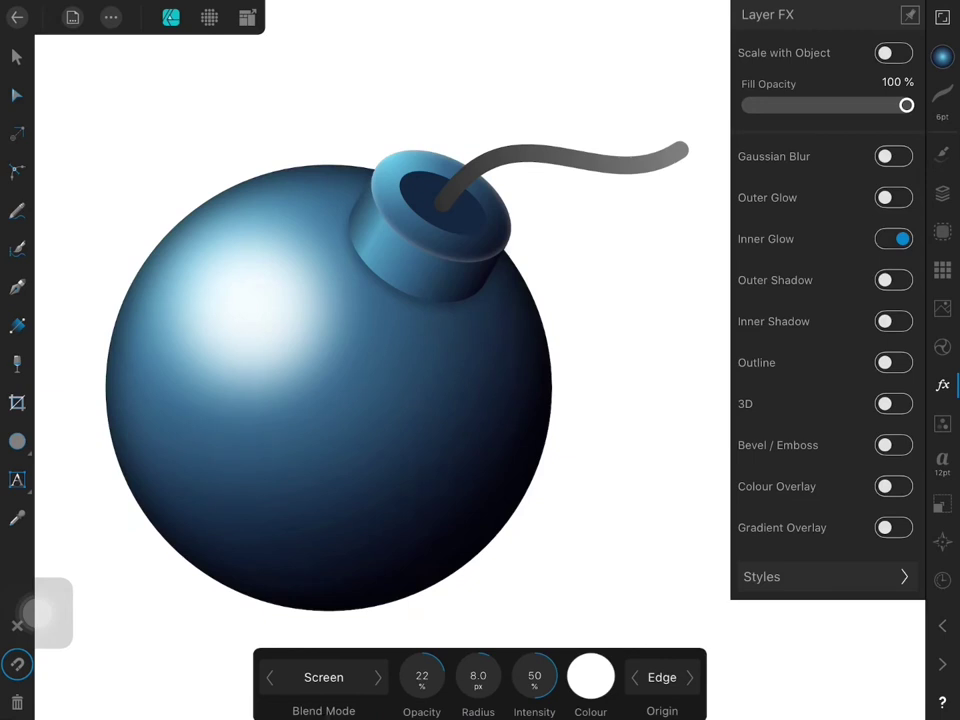
pyautogui.moveTo(420, 677)
pyautogui.mouseDown()
pyautogui.moveTo(422, 656)
pyautogui.moveTo(421, 682)
pyautogui.mouseUp()
# - Give the cap's dark opening ellipse a white outer glow at 7.5 px radius, 17% opacity
pyautogui.click(942, 193)
pyautogui.click(770, 141)
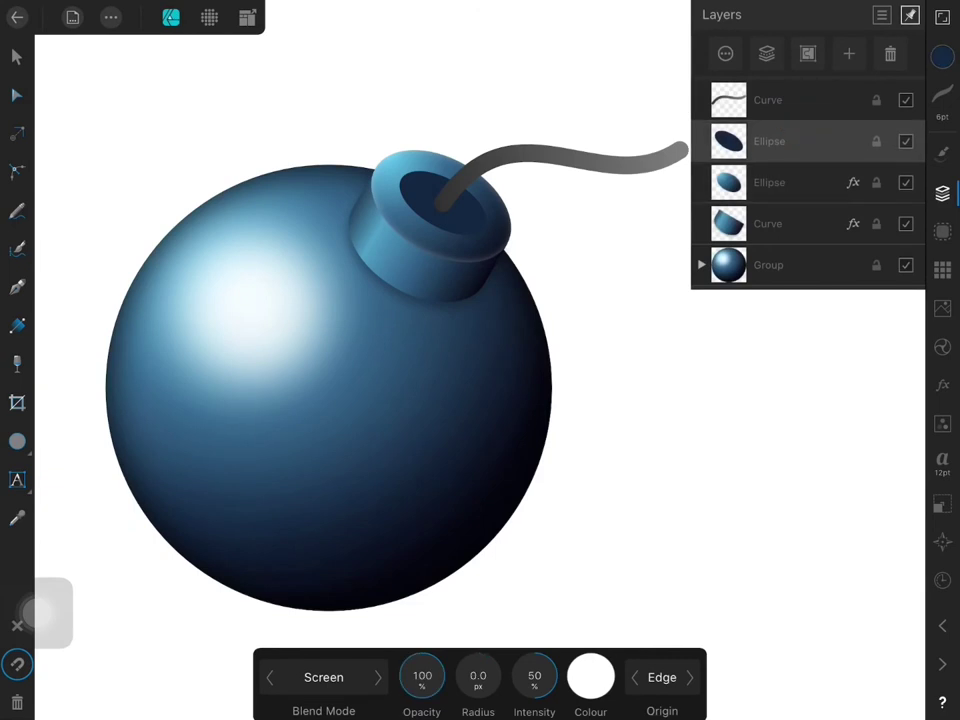
pyautogui.click(942, 56)
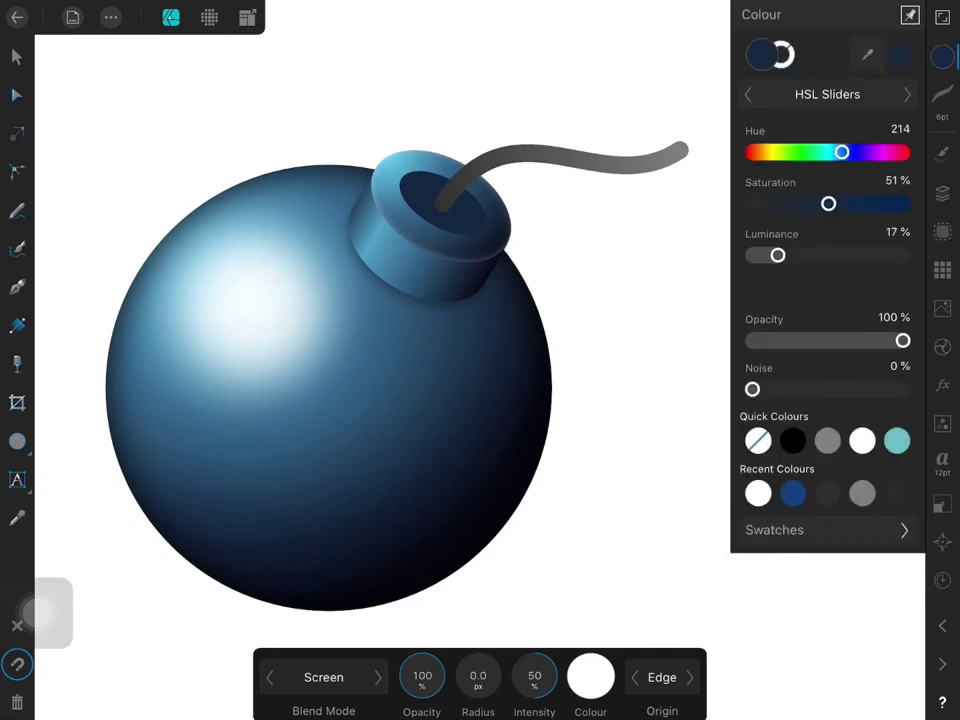
pyautogui.click(942, 385)
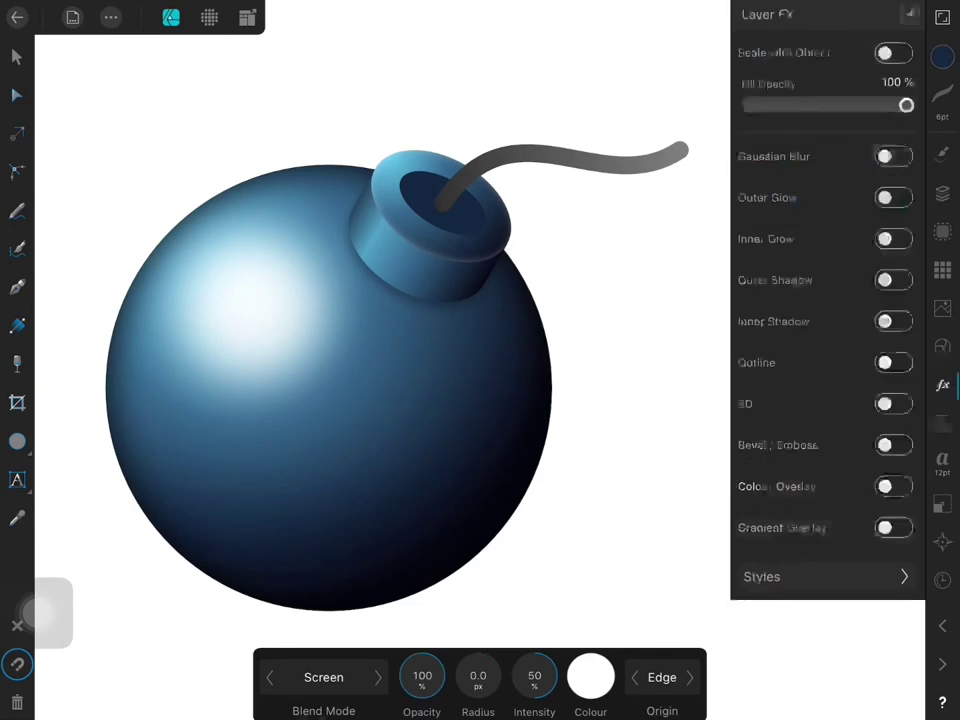
pyautogui.click(893, 197)
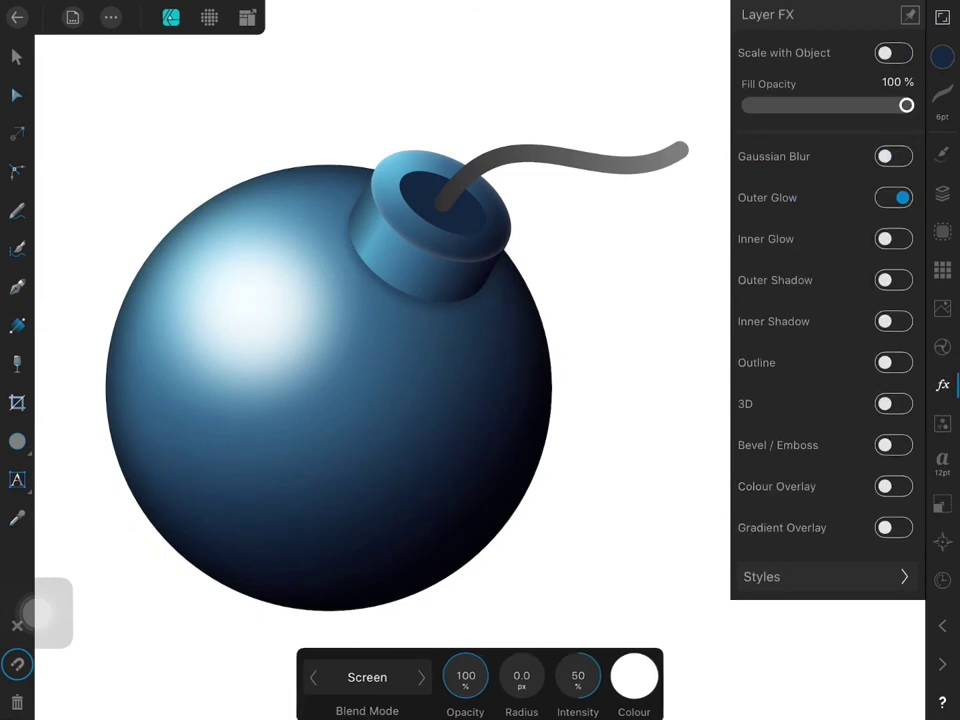
pyautogui.moveTo(521, 677); pyautogui.dragTo(525, 632)
pyautogui.moveTo(465, 677)
pyautogui.mouseDown()
pyautogui.moveTo(463, 700)
pyautogui.moveTo(468, 678)
pyautogui.mouseUp()
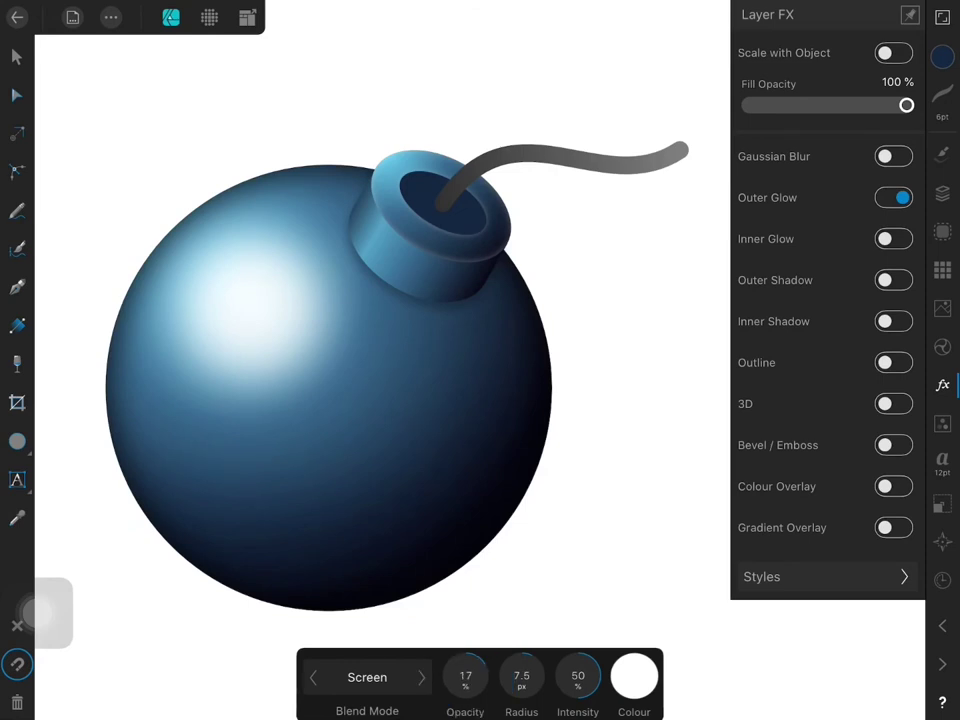
pyautogui.click(942, 193)
pyautogui.click(784, 230)
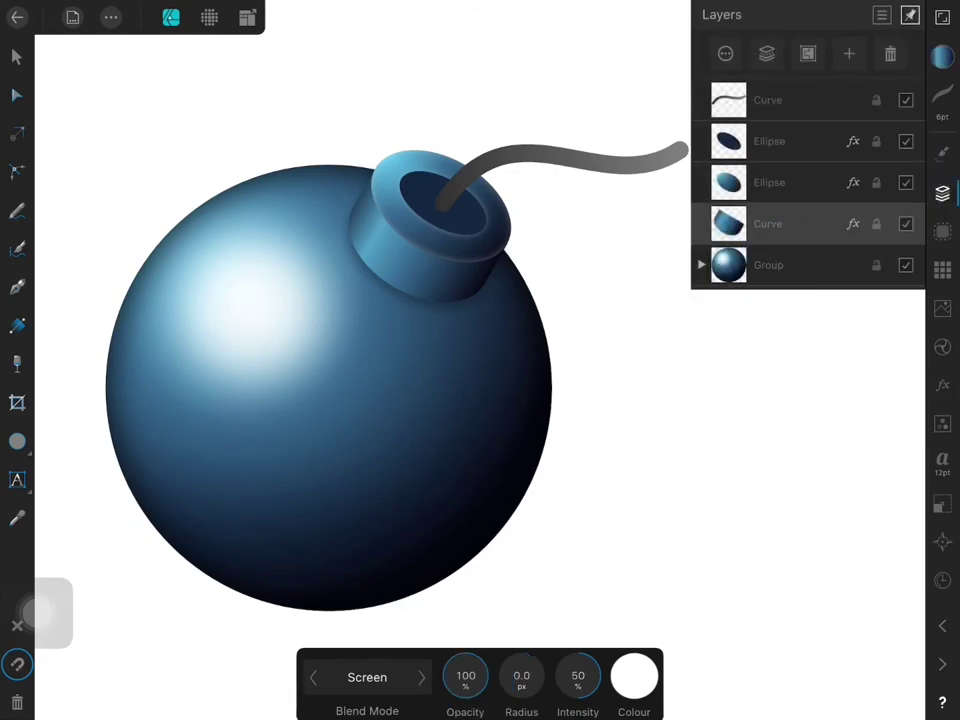
# - Draw a pencil shadow shape along the cap's base, nested inside it with Insert Inside
pyautogui.click(17, 57)
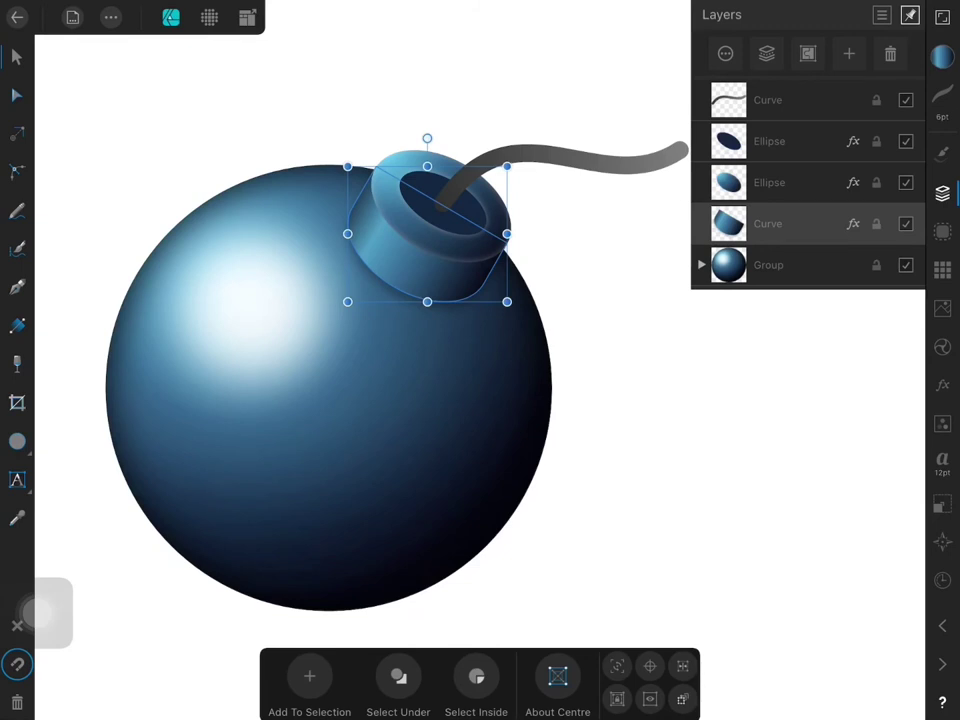
pyautogui.click(17, 211)
pyautogui.click(111, 17)
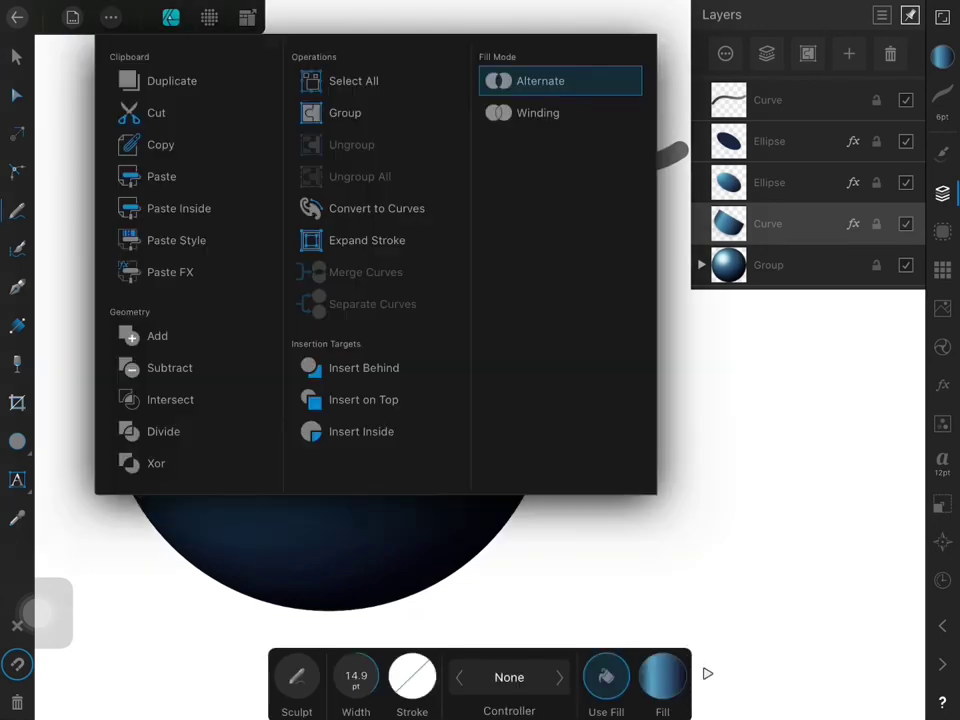
pyautogui.click(361, 431)
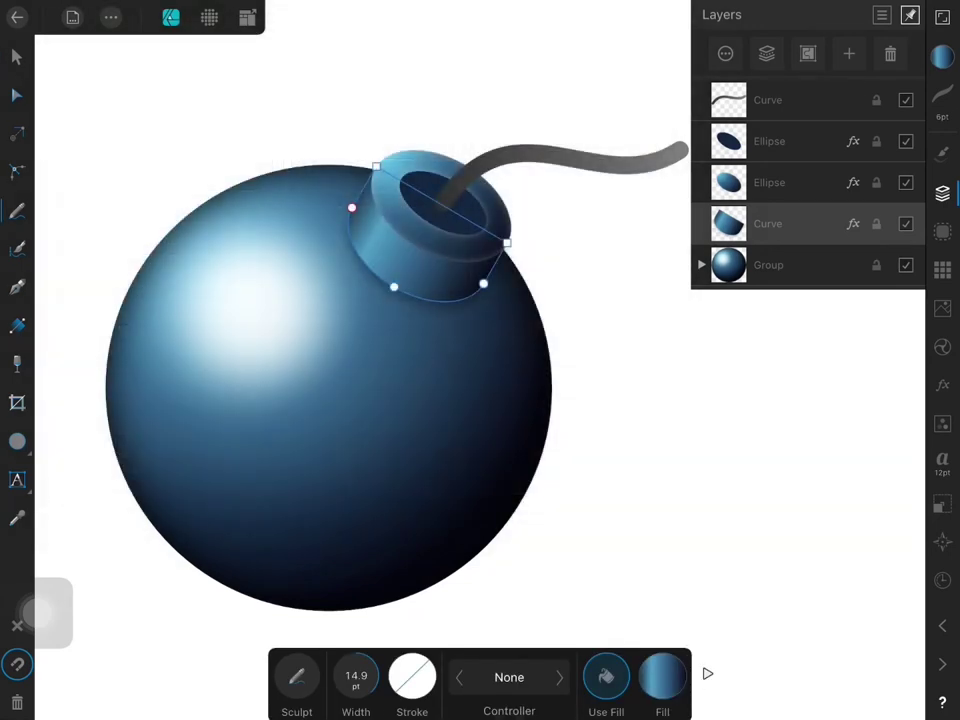
pyautogui.moveTo(497, 197); pyautogui.dragTo(386, 294)
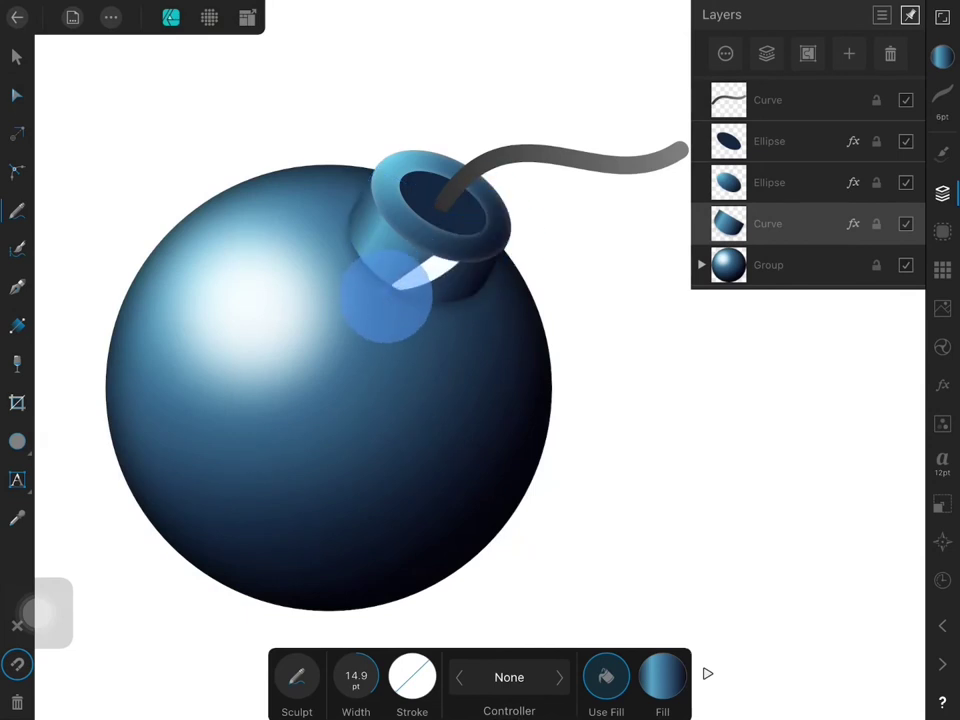
pyautogui.moveTo(505, 303)
pyautogui.mouseDown()
pyautogui.moveTo(480, 315)
pyautogui.moveTo(472, 247)
pyautogui.mouseUp()
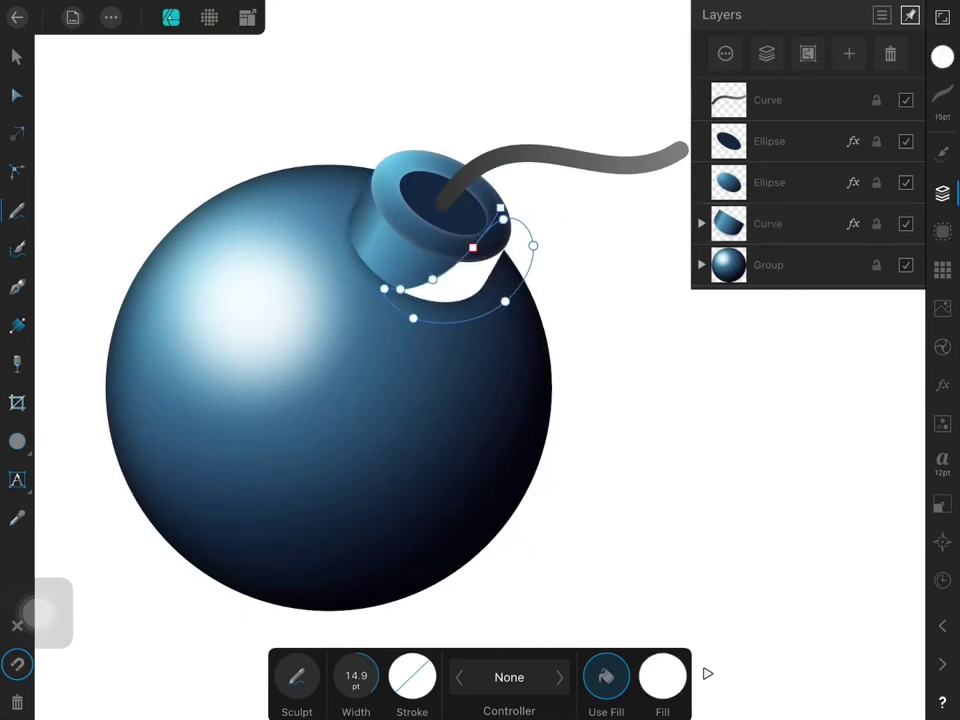
# - Fill the shadow shape with the bomb's sampled dark navy and blur it 14.4 px
pyautogui.click(942, 56)
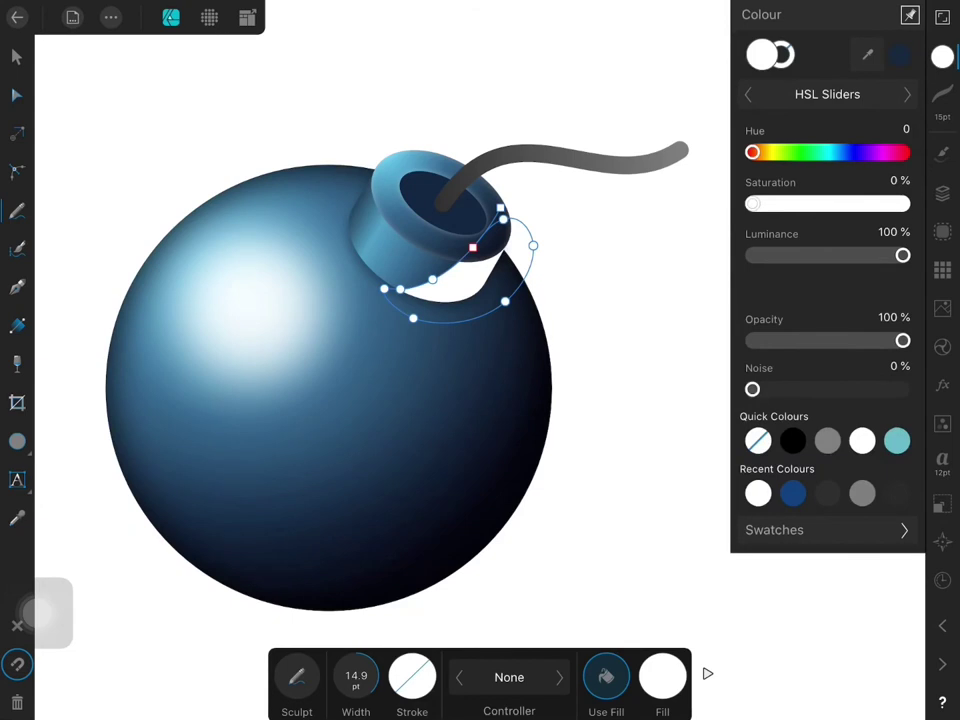
pyautogui.click(17, 517)
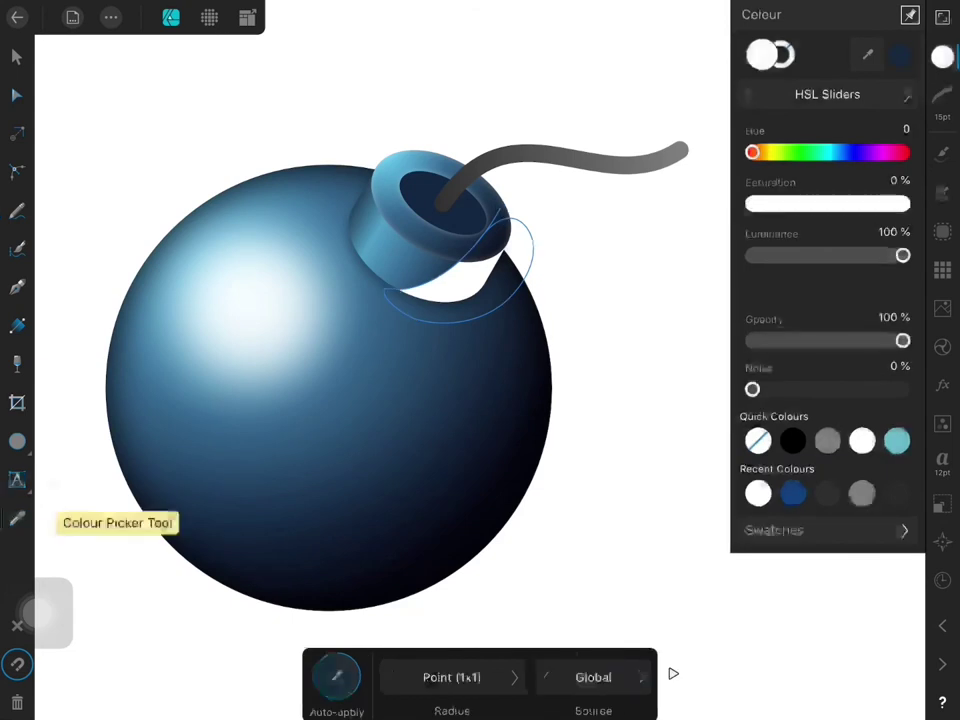
pyautogui.click(470, 560)
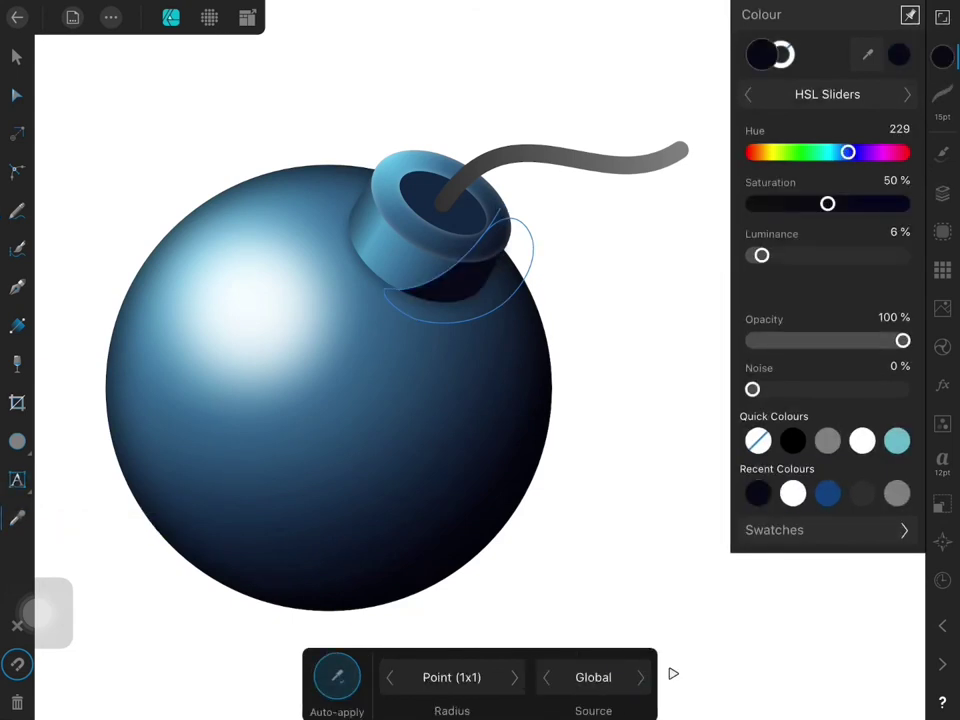
pyautogui.click(942, 385)
pyautogui.click(893, 156)
pyautogui.moveTo(435, 676); pyautogui.dragTo(439, 626)
# - Set the shadow shape to Multiply blending at about 34% opacity
pyautogui.click(942, 193)
pyautogui.click(740, 98)
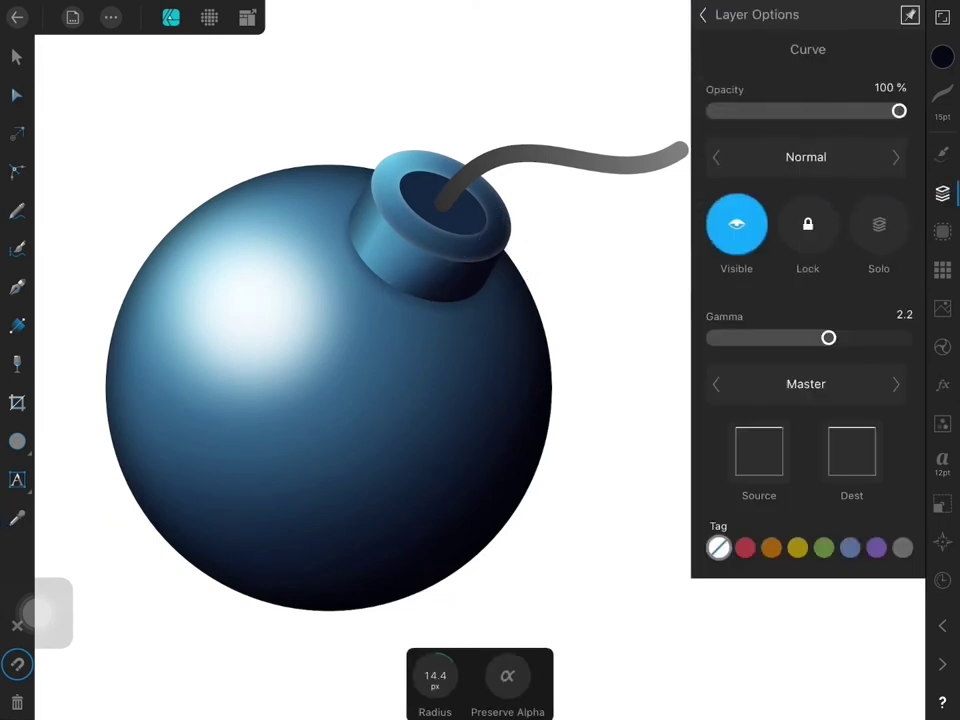
pyautogui.click(895, 157)
pyautogui.moveTo(899, 111); pyautogui.dragTo(774, 111)
pyautogui.click(703, 14)
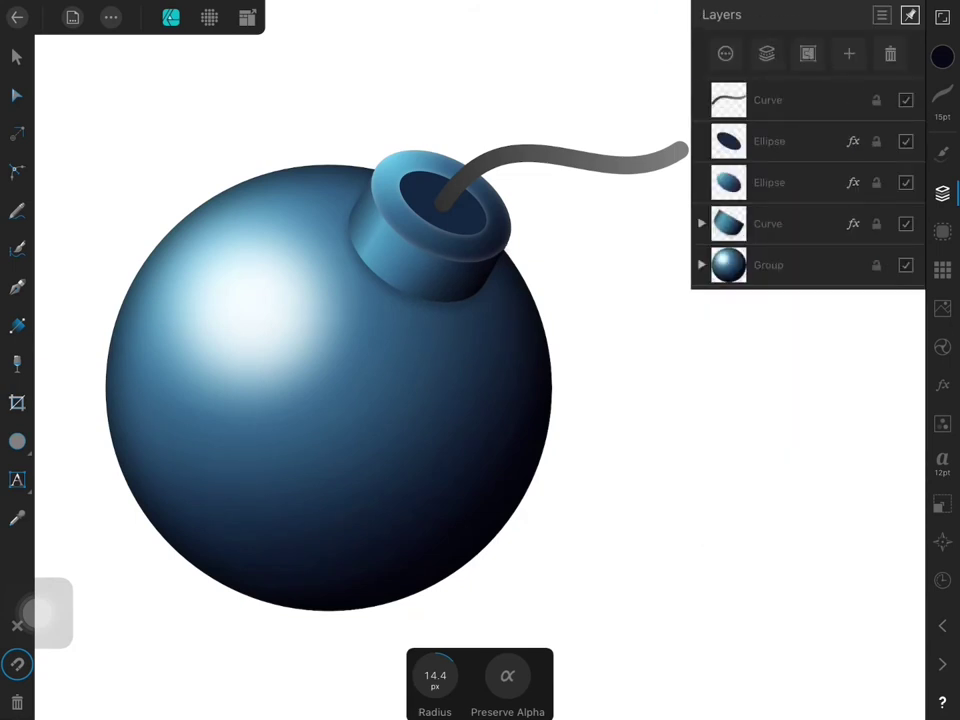
pyautogui.click(775, 141)
pyautogui.click(942, 385)
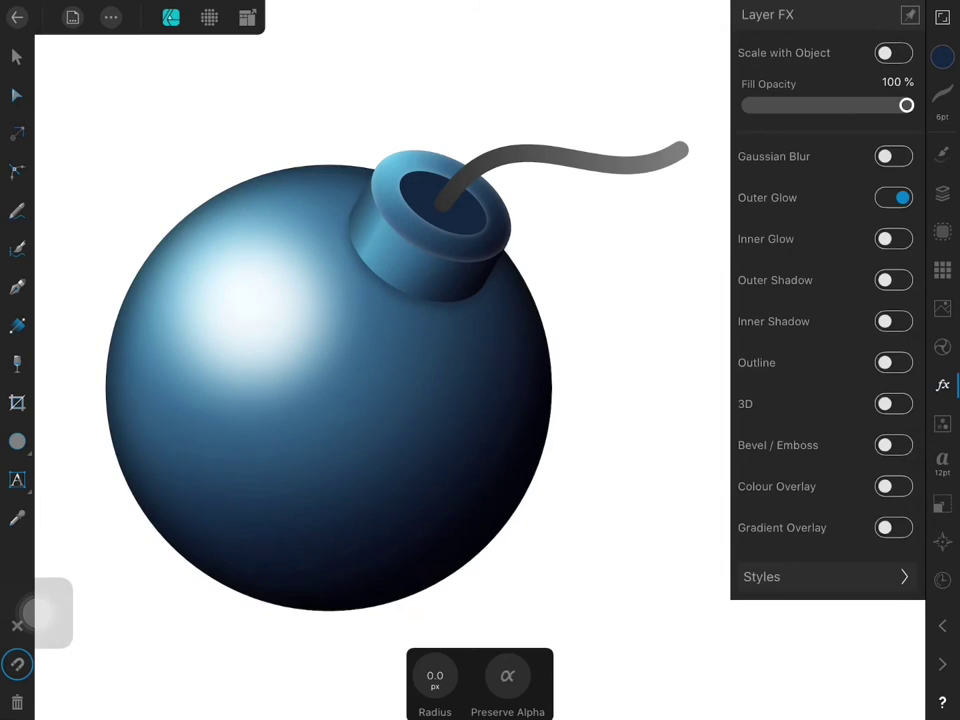
# - Give the cap opening a Multiply inner shadow: radius 29.2 px, offset 9.4, intensity 24%, angle 120.6°
pyautogui.click(893, 321)
pyautogui.moveTo(465, 676); pyautogui.dragTo(463, 580)
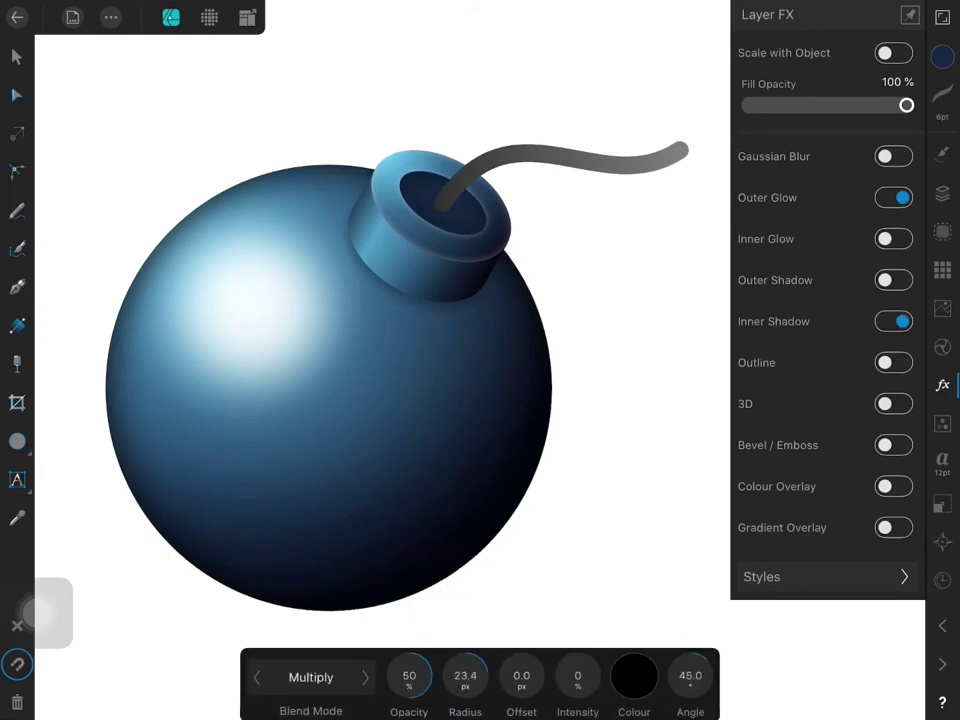
pyautogui.moveTo(578, 676); pyautogui.dragTo(570, 595)
pyautogui.click(942, 385)
pyautogui.moveTo(600, 400); pyautogui.dragTo(585, 375)
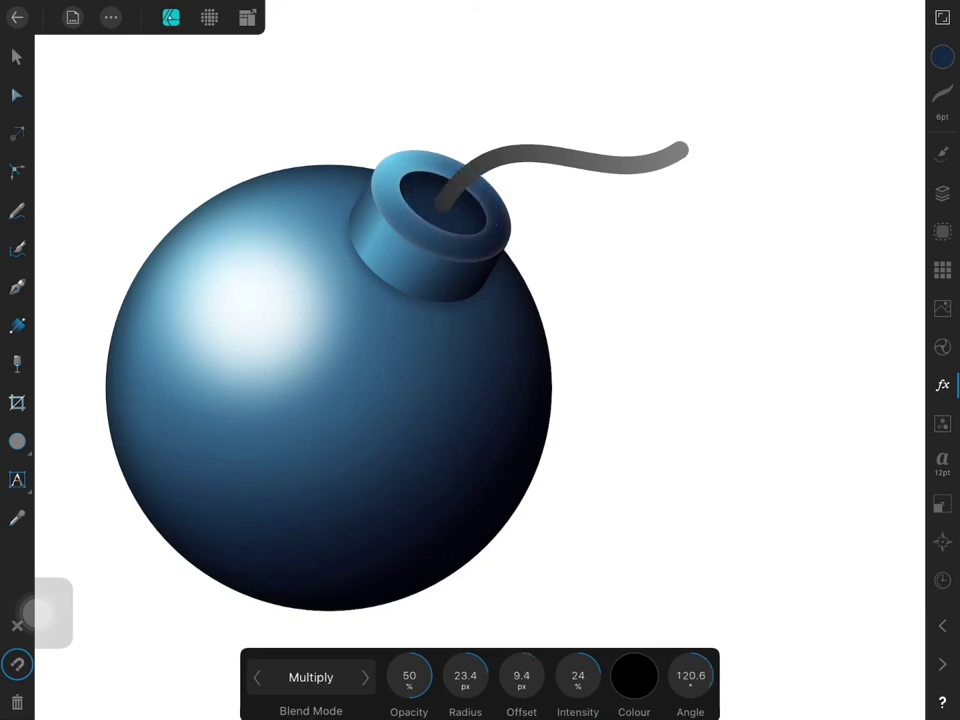
pyautogui.moveTo(466, 670); pyautogui.dragTo(468, 645)
pyautogui.click(942, 193)
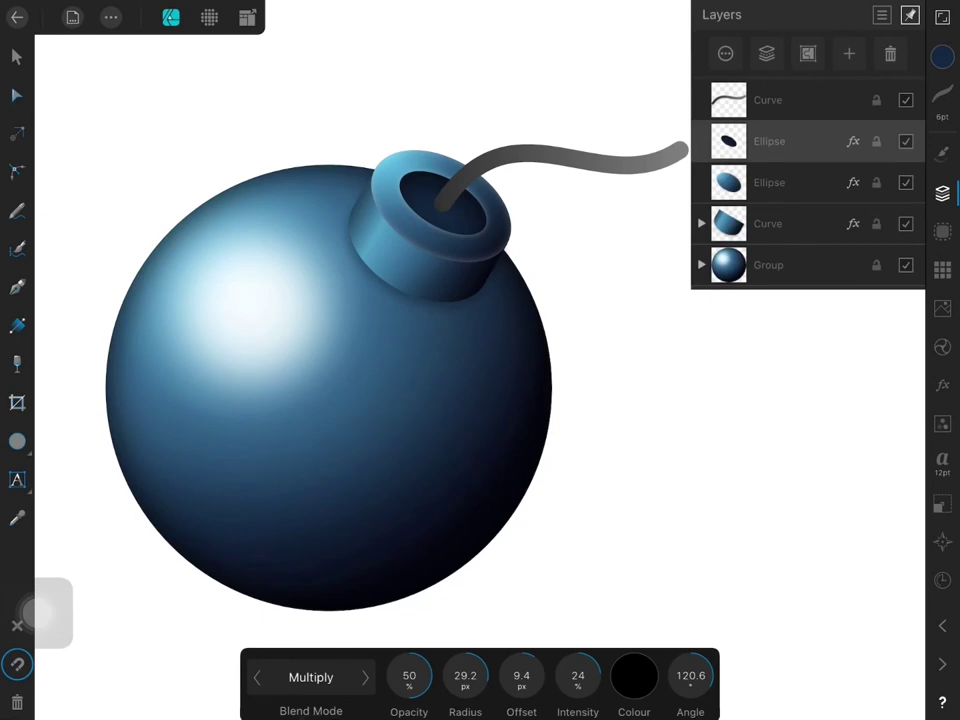
# - Draw a tilted ellipse around the fuse's base above the cap opening layer
pyautogui.click(769, 182)
pyautogui.scroll(3, 460, 278)
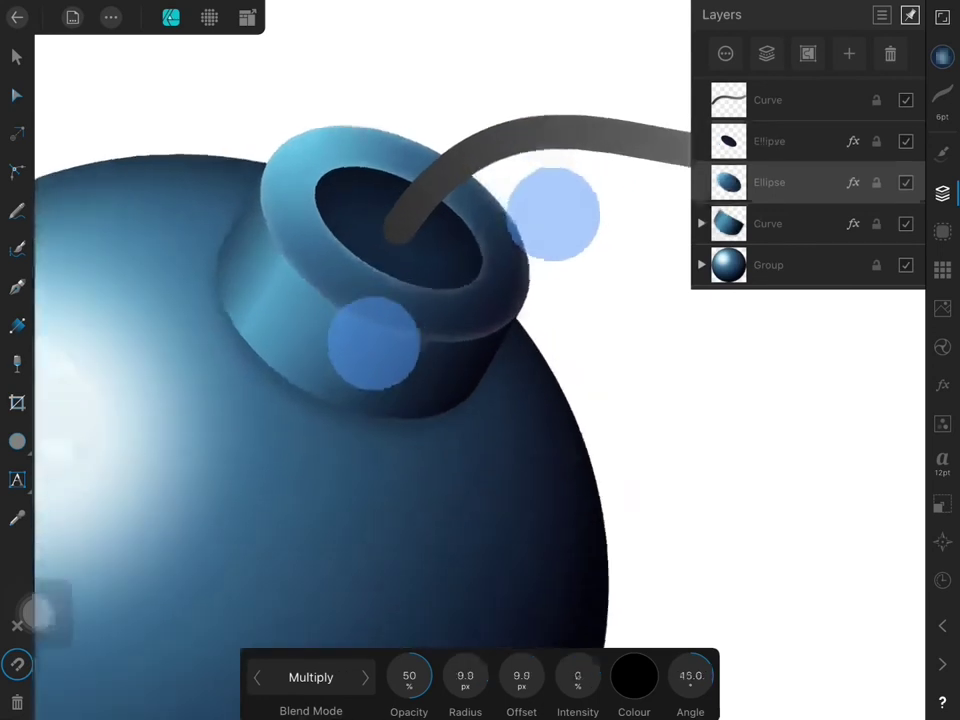
pyautogui.scroll(2, 415, 305)
pyautogui.scroll(1, 440, 313)
pyautogui.scroll(2, 440, 313)
pyautogui.click(769, 141)
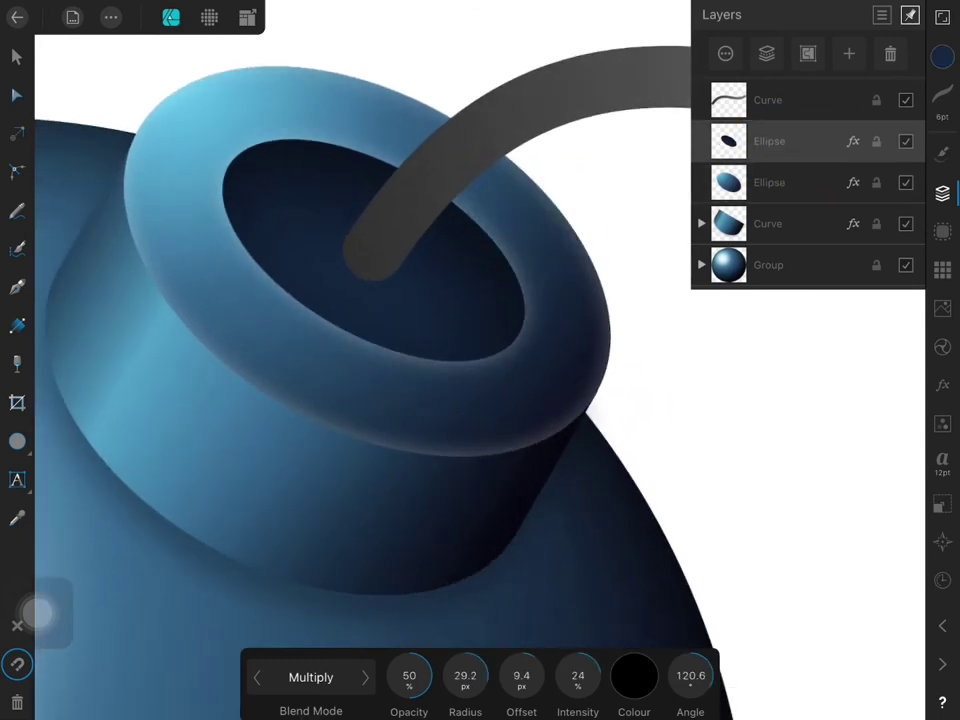
pyautogui.click(17, 441)
pyautogui.moveTo(322, 208); pyautogui.dragTo(440, 290)
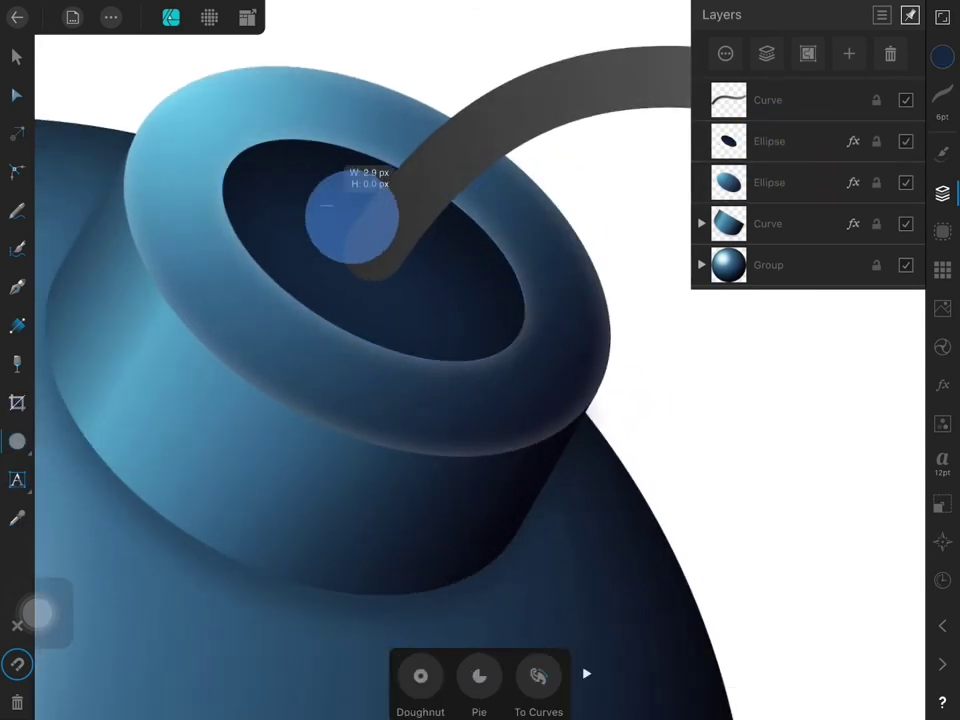
pyautogui.moveTo(379, 176); pyautogui.dragTo(409, 183)
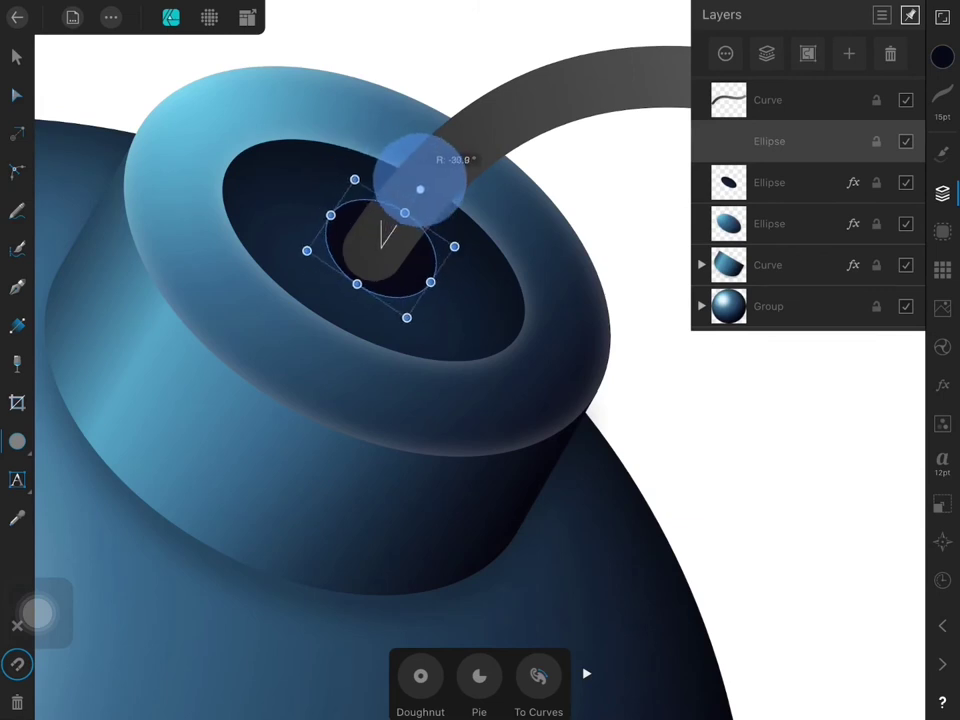
pyautogui.moveTo(363, 288); pyautogui.dragTo(354, 300)
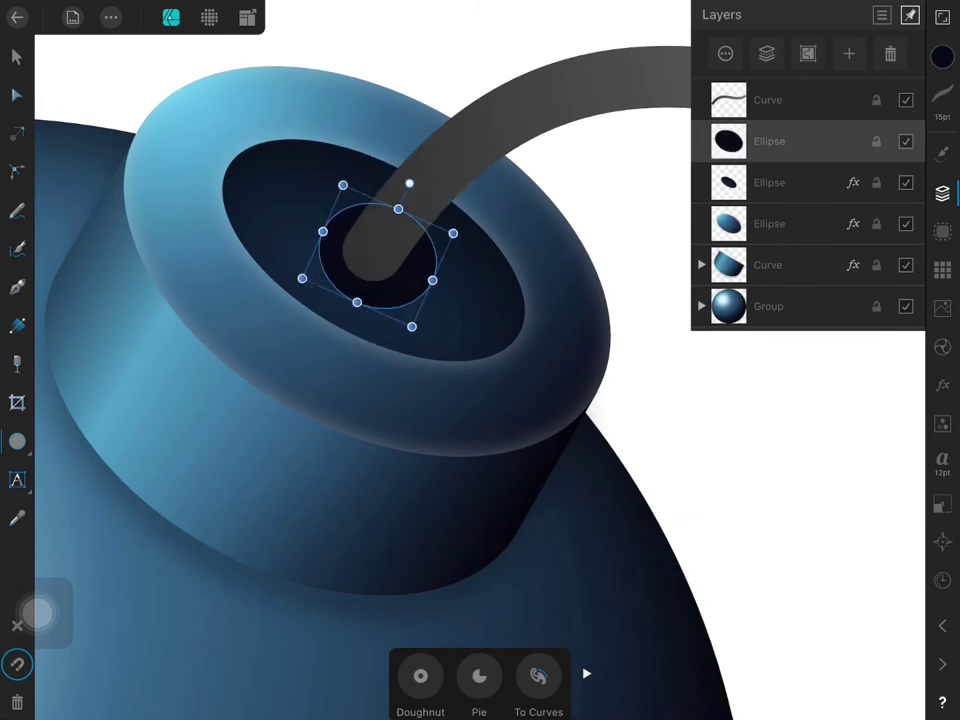
pyautogui.moveTo(398, 209)
pyautogui.mouseDown()
pyautogui.moveTo(391, 226)
pyautogui.moveTo(403, 201)
pyautogui.mouseUp()
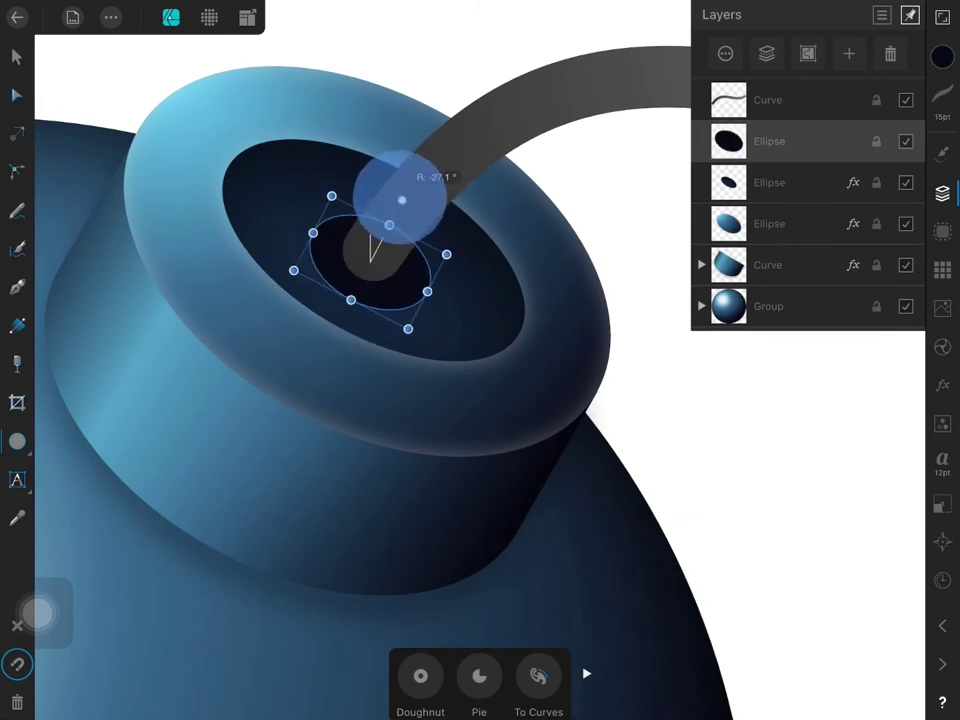
# - Blur the fuse-base ellipse 2.7 px and fade it to about 57% opacity
pyautogui.click(942, 384)
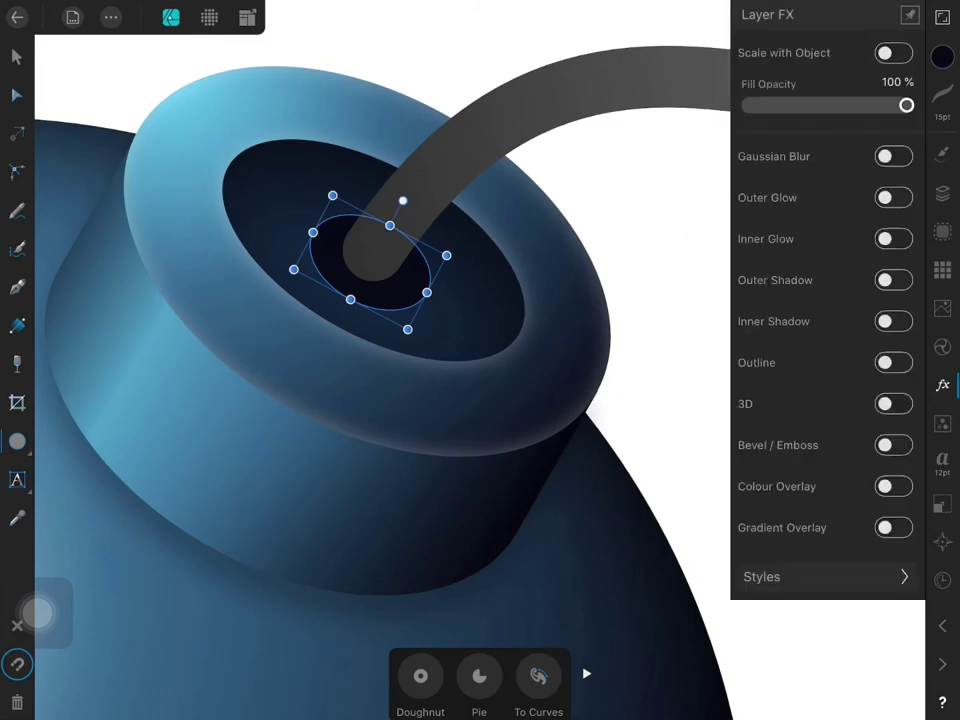
pyautogui.click(893, 156)
pyautogui.moveTo(440, 665); pyautogui.dragTo(432, 682)
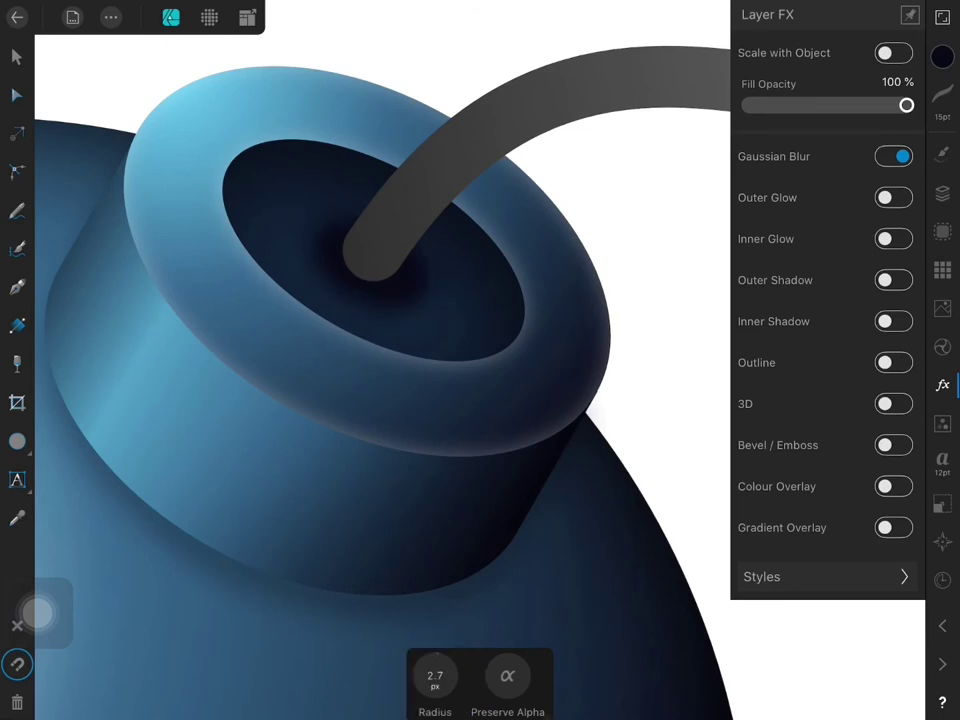
pyautogui.click(941, 192)
pyautogui.click(760, 131)
pyautogui.moveTo(895, 106)
pyautogui.mouseDown()
pyautogui.moveTo(803, 107)
pyautogui.moveTo(824, 111)
pyautogui.mouseUp()
pyautogui.click(703, 14)
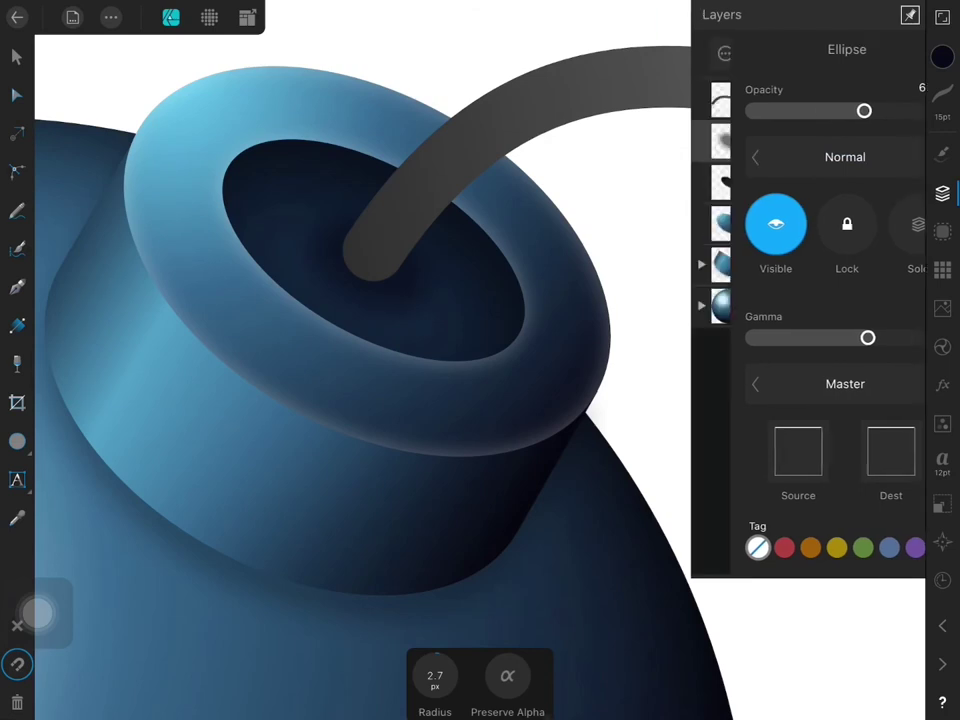
pyautogui.keyDown('shift'); pyautogui.click(768, 264); pyautogui.keyUp('shift')
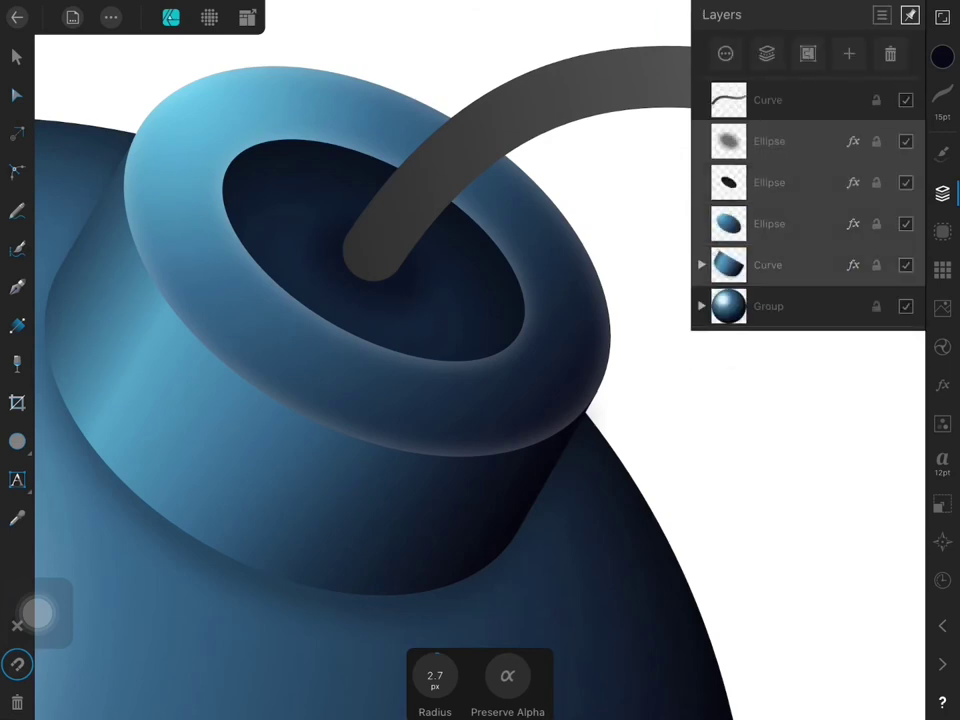
# - Group the cap's three ellipses and cap curve together
pyautogui.hotkey('ctrl', 'g')
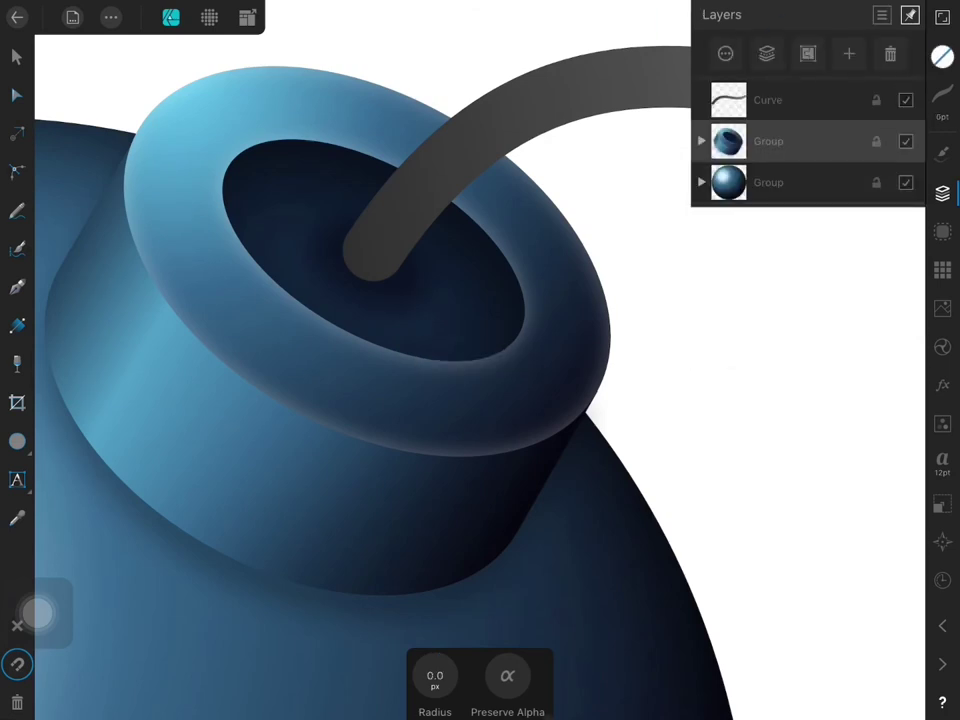
pyautogui.scroll(-2, 533, 421)
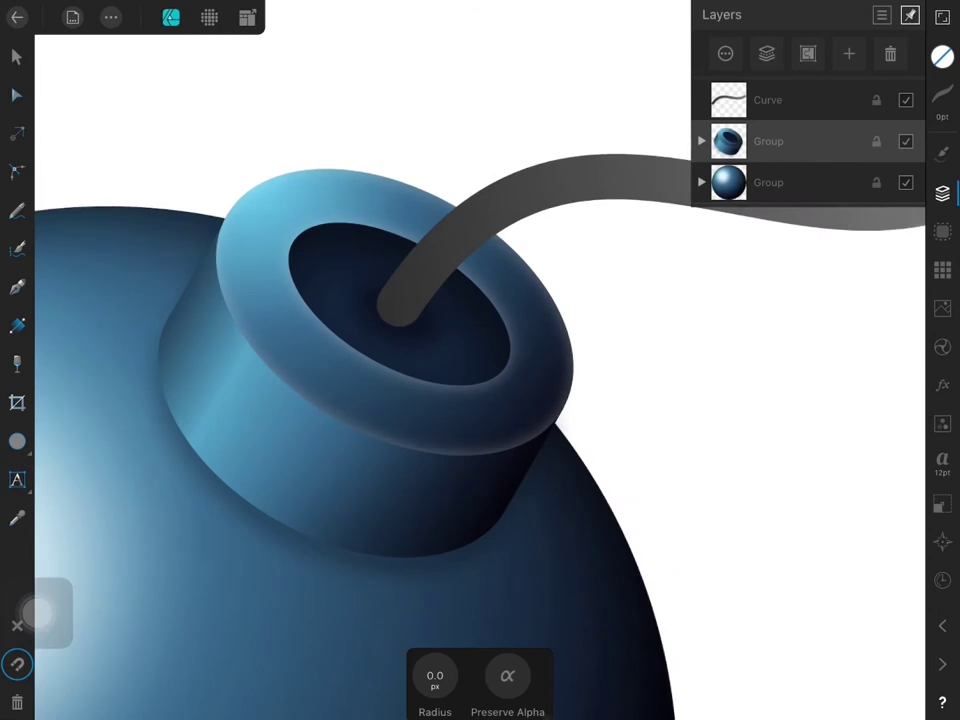
pyautogui.scroll(-3, 550, 410)
pyautogui.scroll(2, 500, 420)
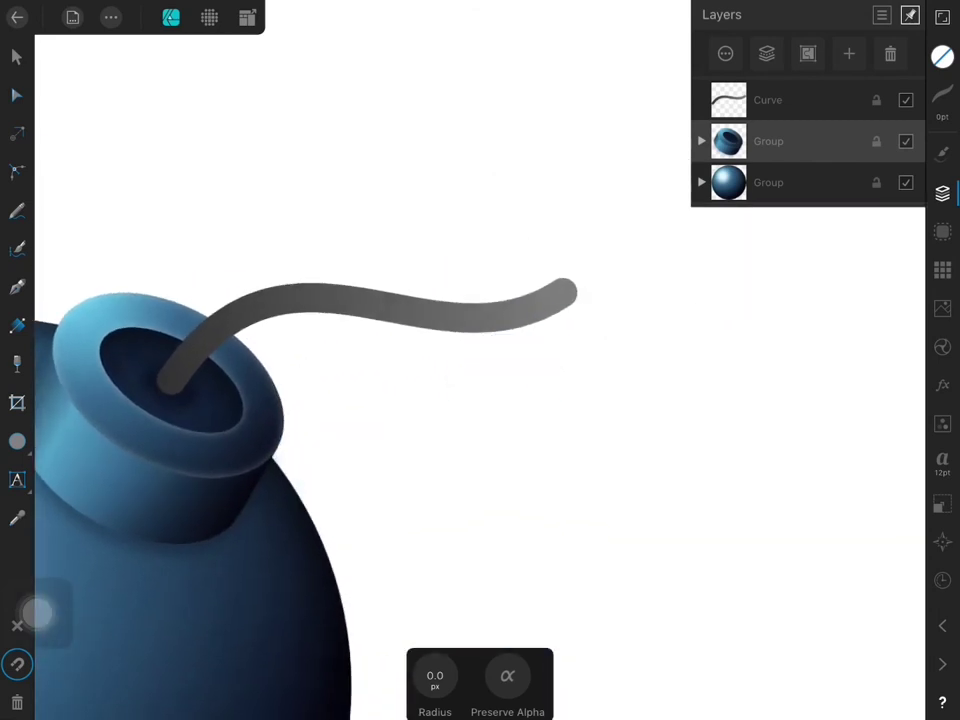
pyautogui.scroll(-2, 541, 418)
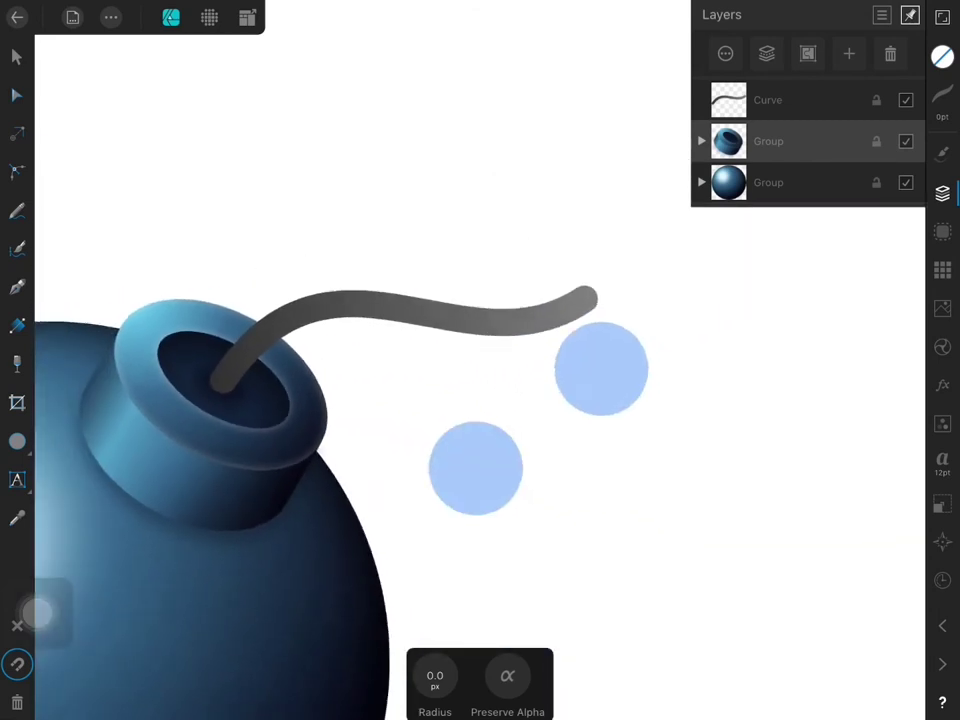
# - Finish the grey fuse curve with the Pencil and leave nothing selected
pyautogui.click(768, 100)
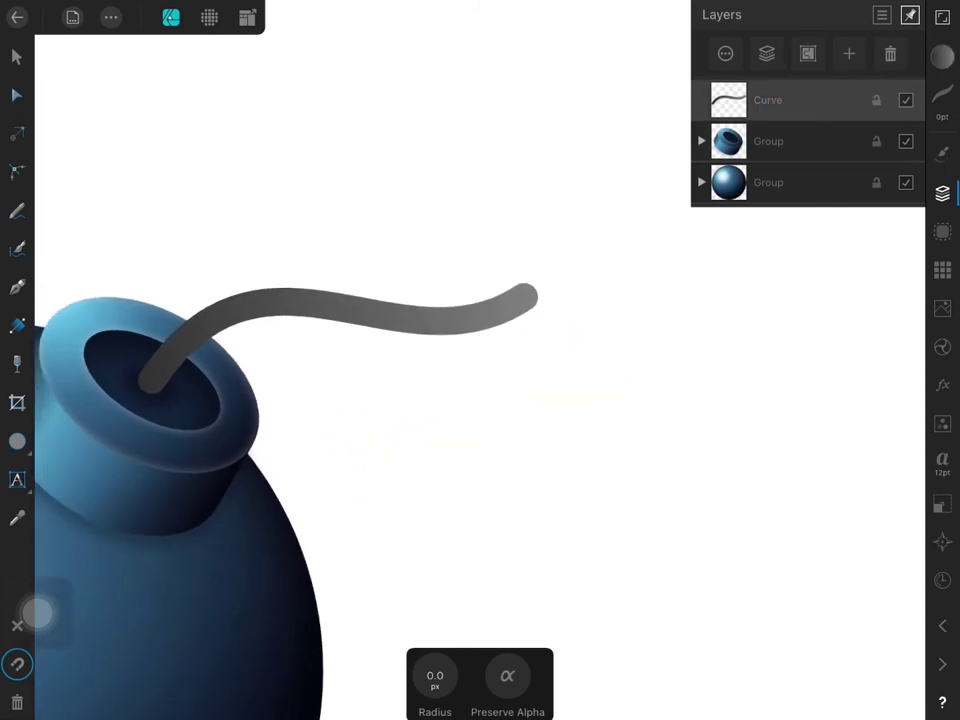
pyautogui.click(17, 210)
pyautogui.scroll(-2, 450, 350)
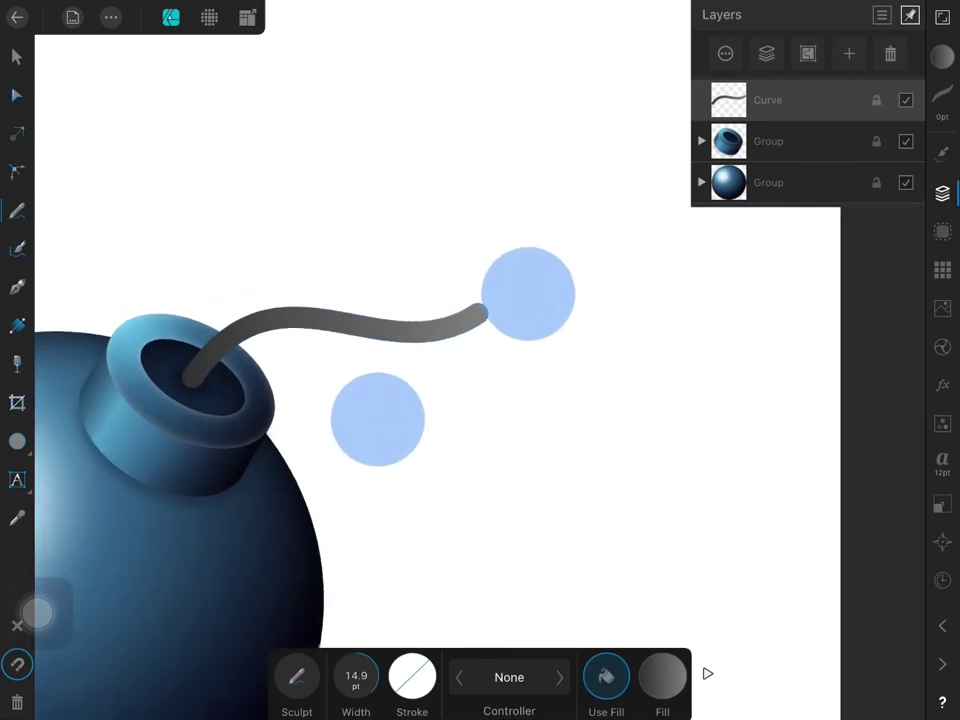
pyautogui.click(17, 56)
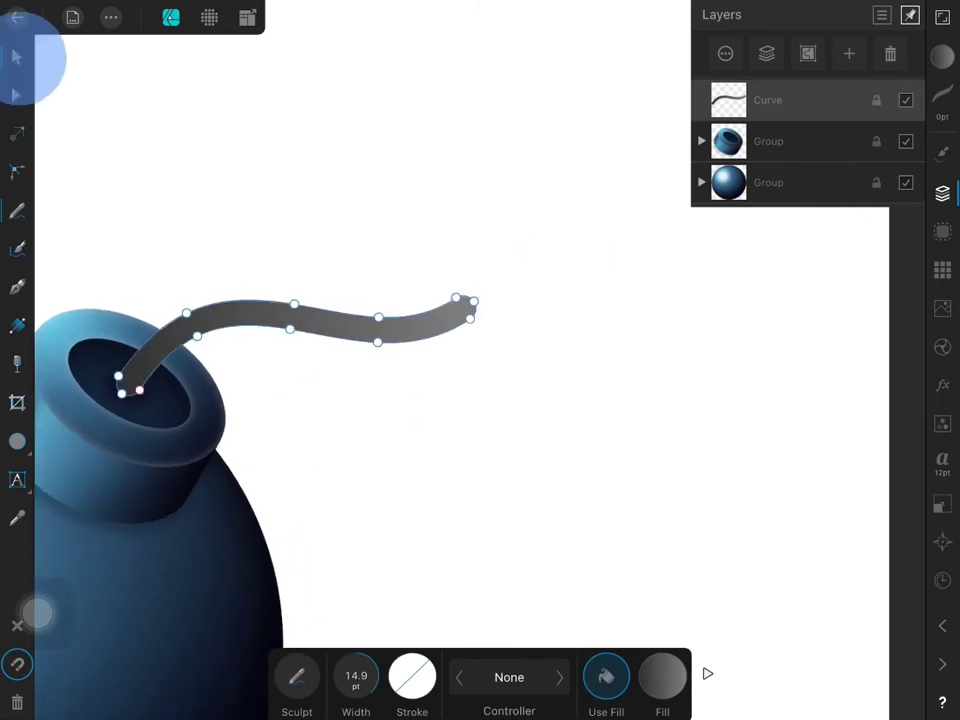
pyautogui.click(450, 420)
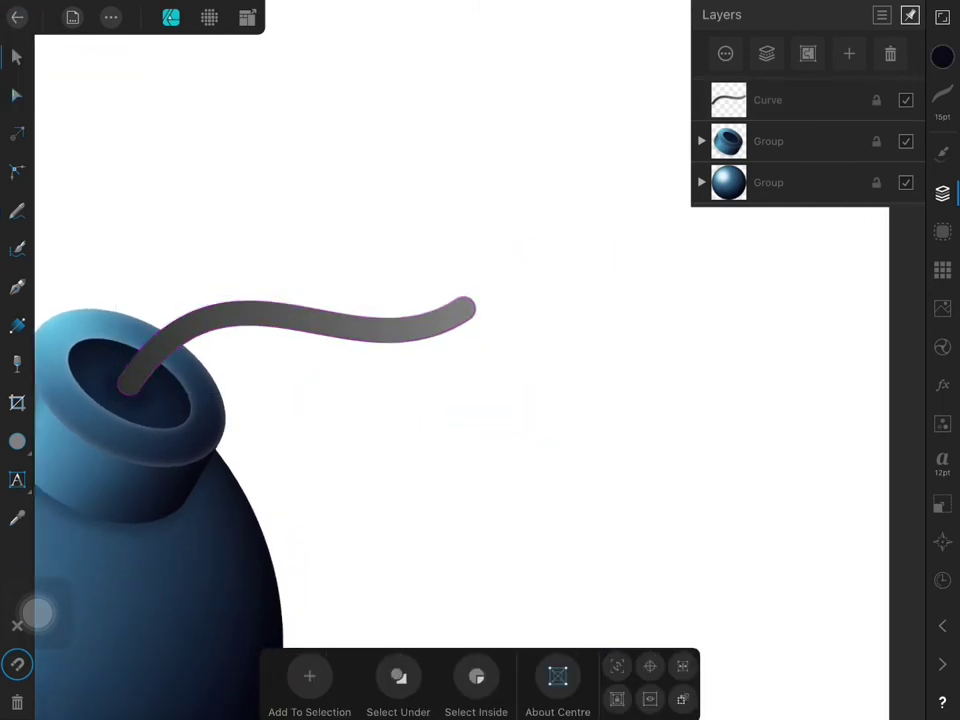
# - Draw a dark spiky spark shape at the fuse tip with the Pencil
pyautogui.click(17, 210)
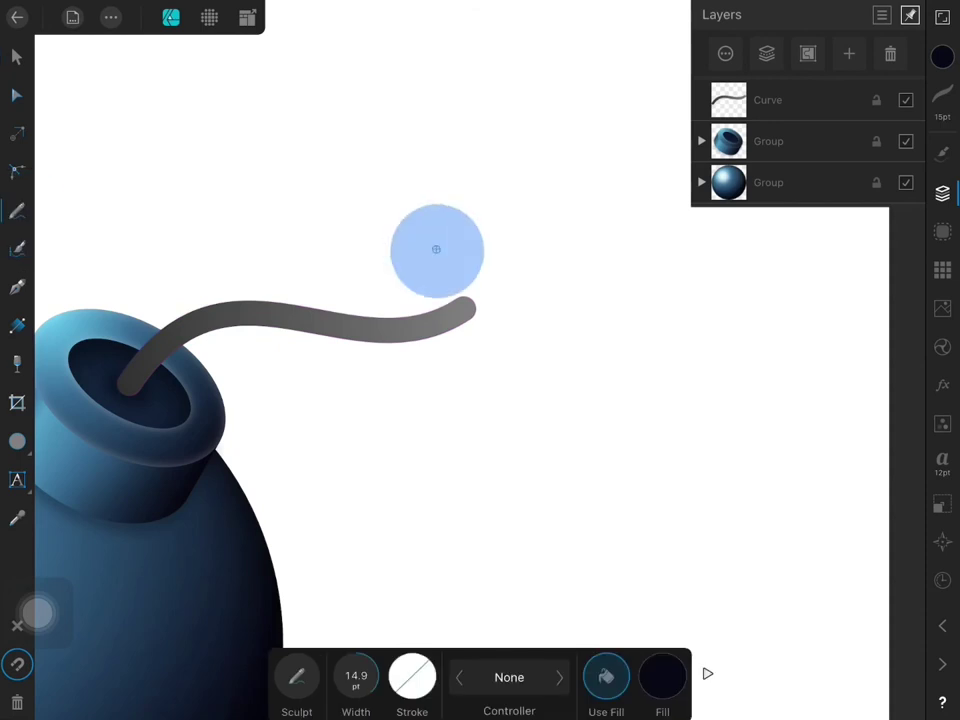
pyautogui.moveTo(435, 249)
pyautogui.mouseDown()
pyautogui.moveTo(499, 226)
pyautogui.moveTo(403, 253)
pyautogui.mouseUp()
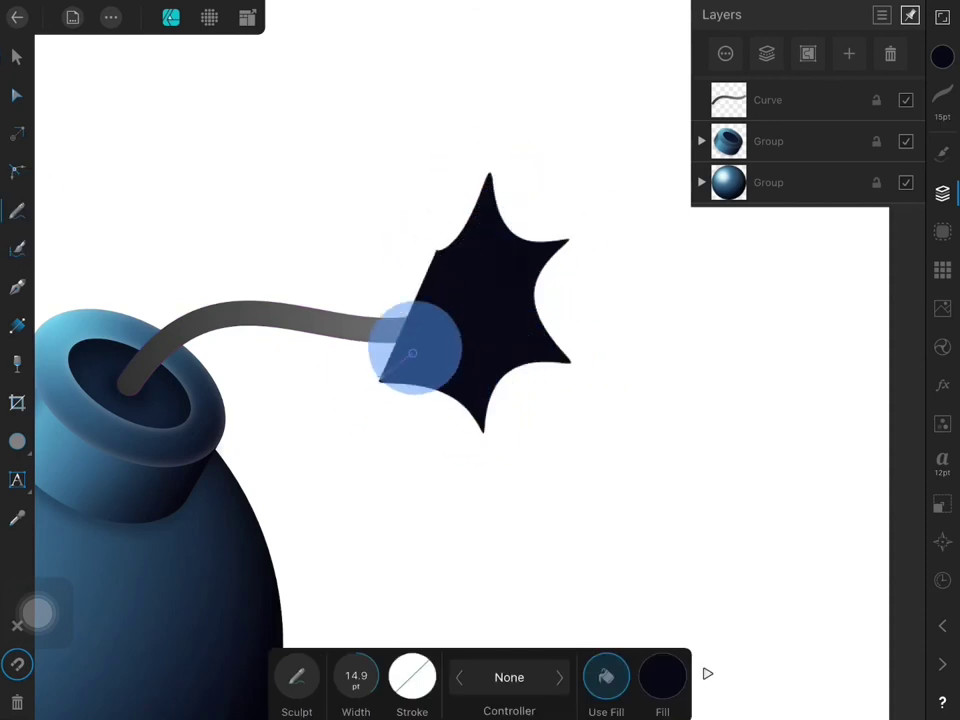
pyautogui.click(17, 57)
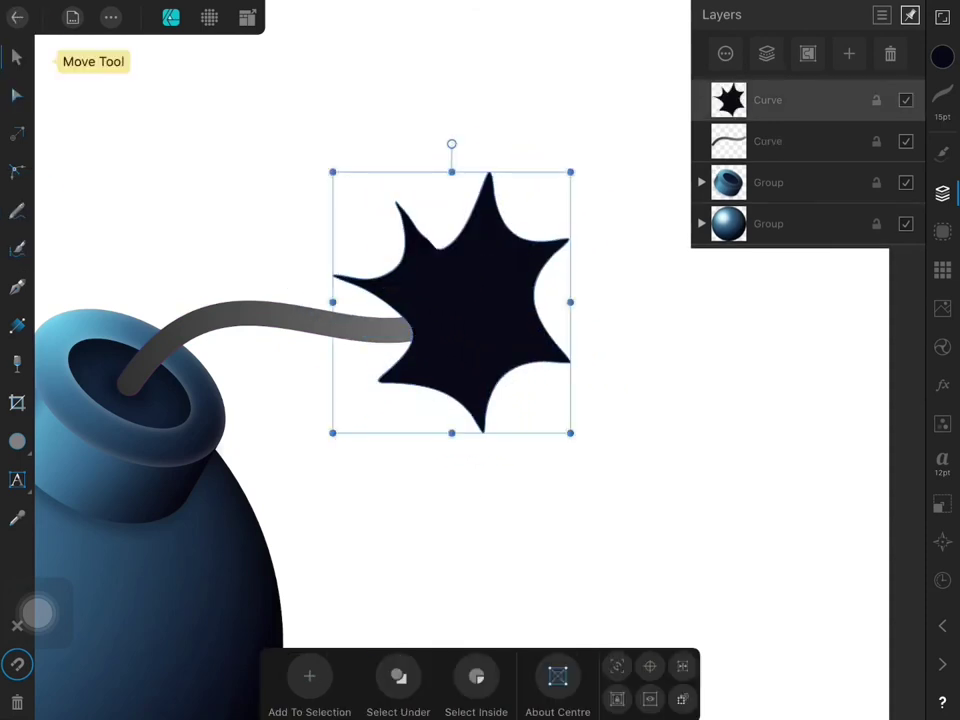
pyautogui.click(445, 280)
# - Reshape the spark's upper-left spike nodes and nudge the spark onto the fuse tip
pyautogui.click(17, 95)
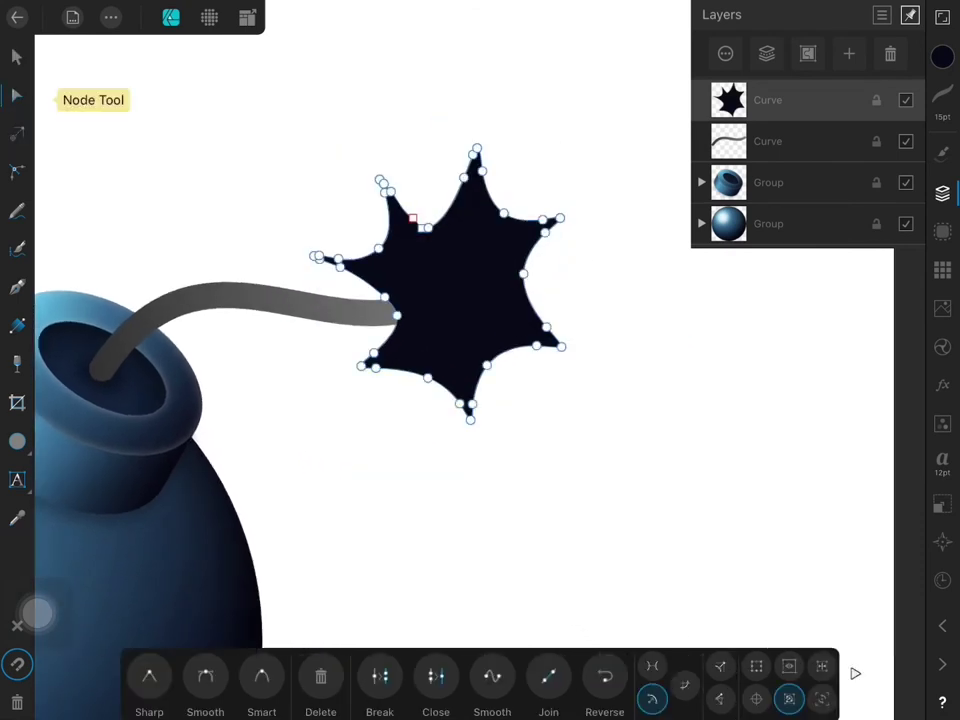
pyautogui.moveTo(407, 194); pyautogui.dragTo(418, 210)
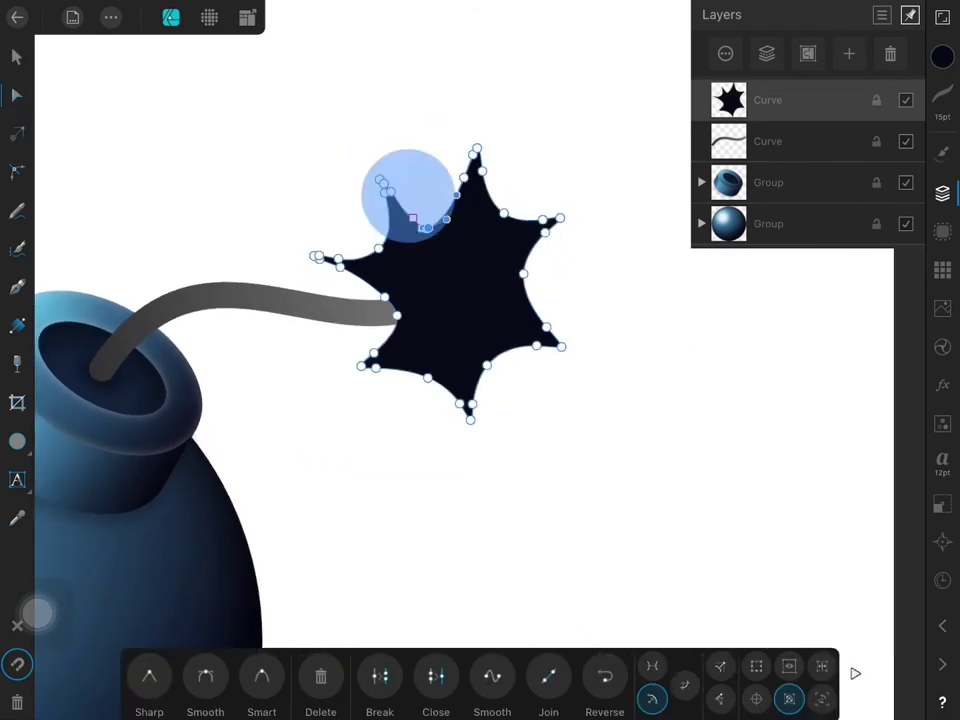
pyautogui.click(439, 224)
pyautogui.click(17, 57)
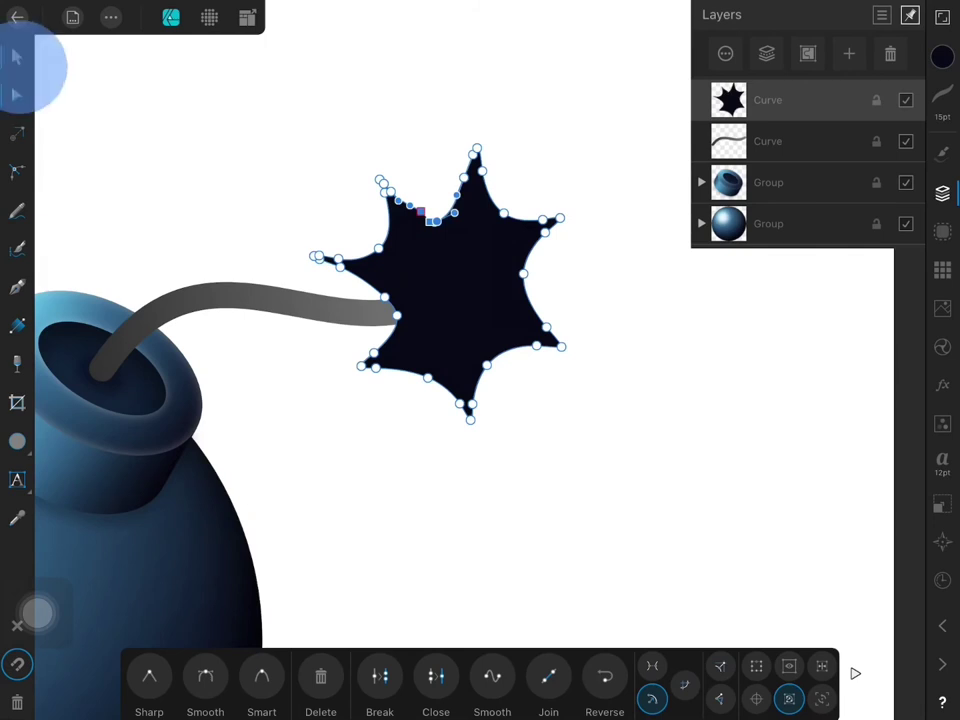
pyautogui.click(430, 260)
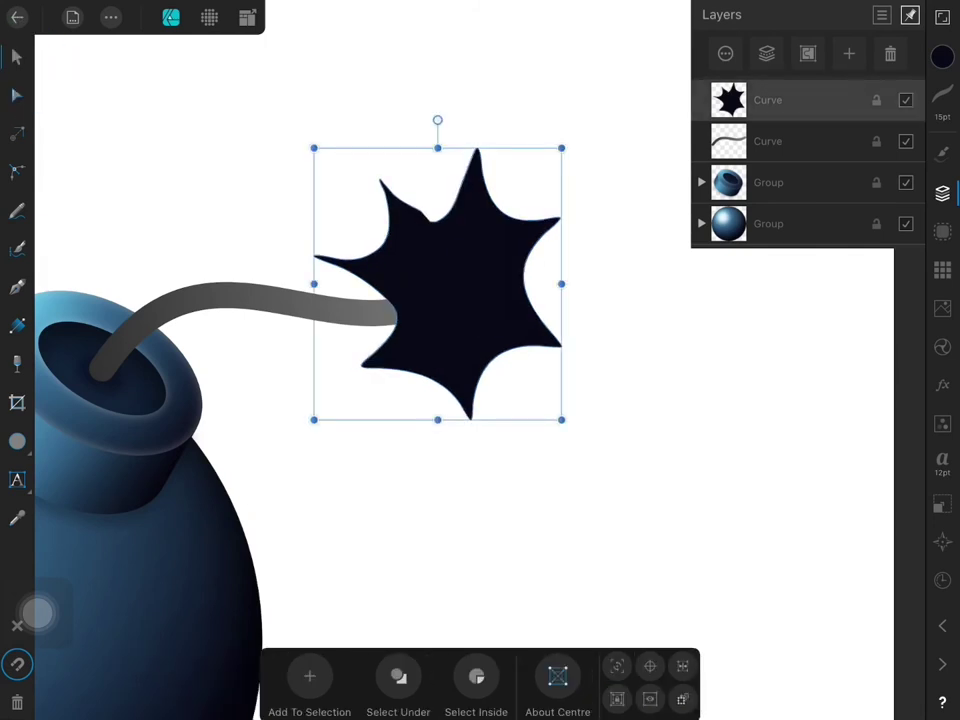
pyautogui.moveTo(470, 294); pyautogui.dragTo(476, 298)
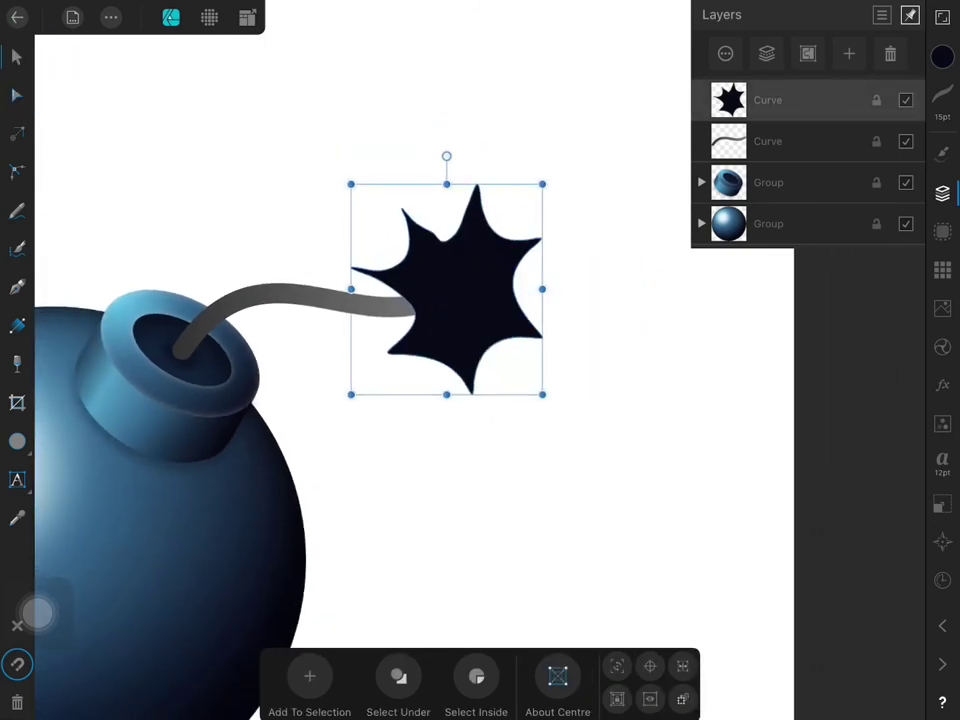
pyautogui.scroll(5, 490, 355)
pyautogui.scroll(2, 491, 356)
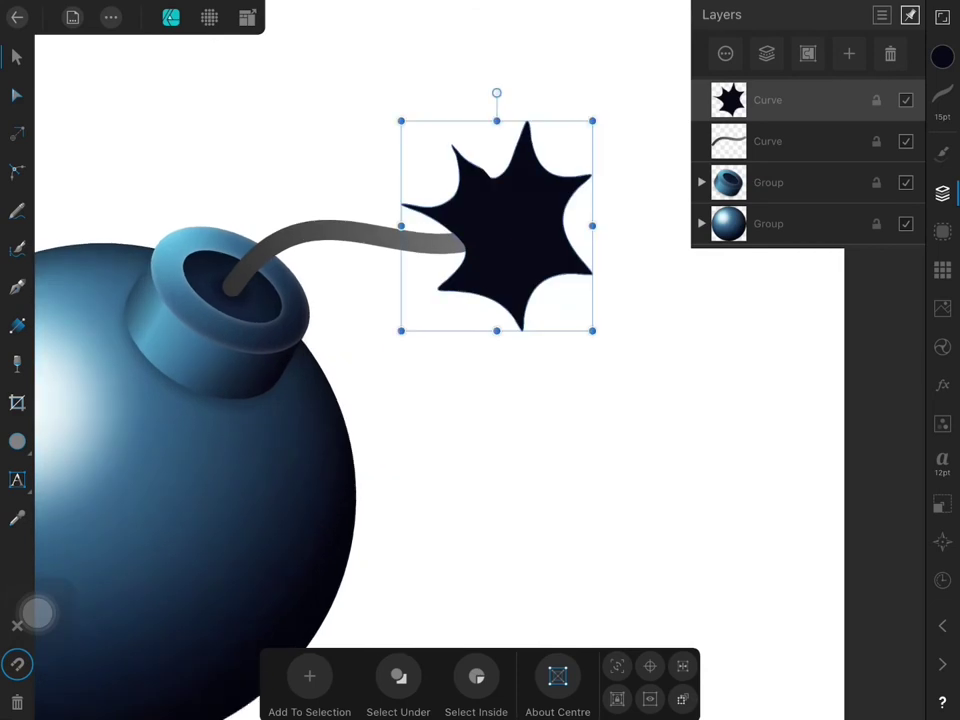
# - Fill the spark gold and give it an 8.4 px Gaussian blur
pyautogui.click(942, 56)
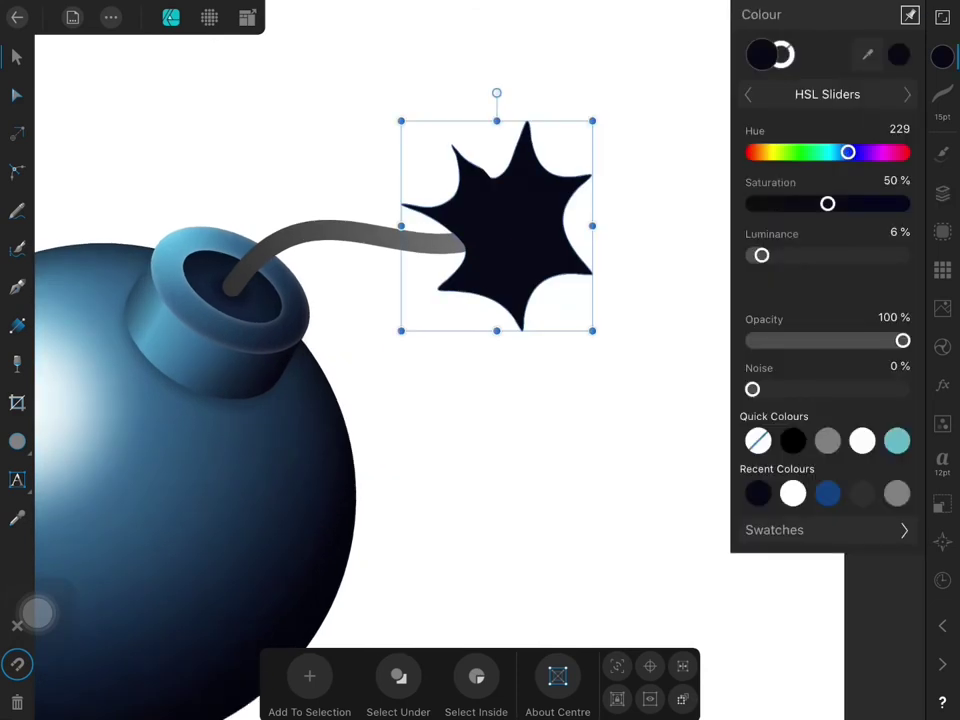
pyautogui.click(800, 530)
pyautogui.click(897, 140)
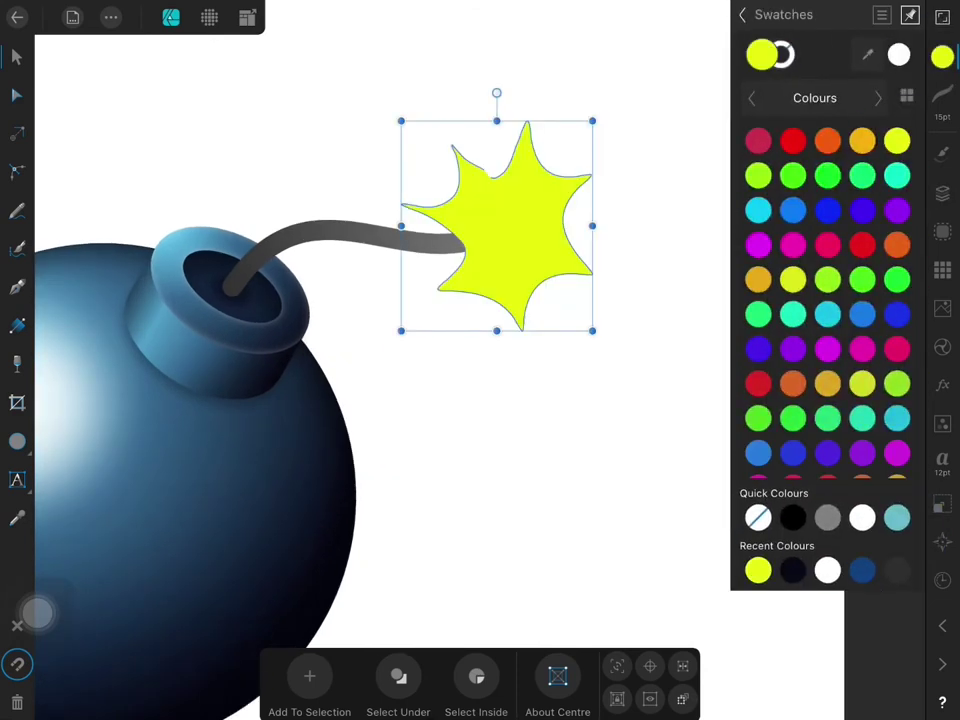
pyautogui.click(862, 140)
pyautogui.click(942, 385)
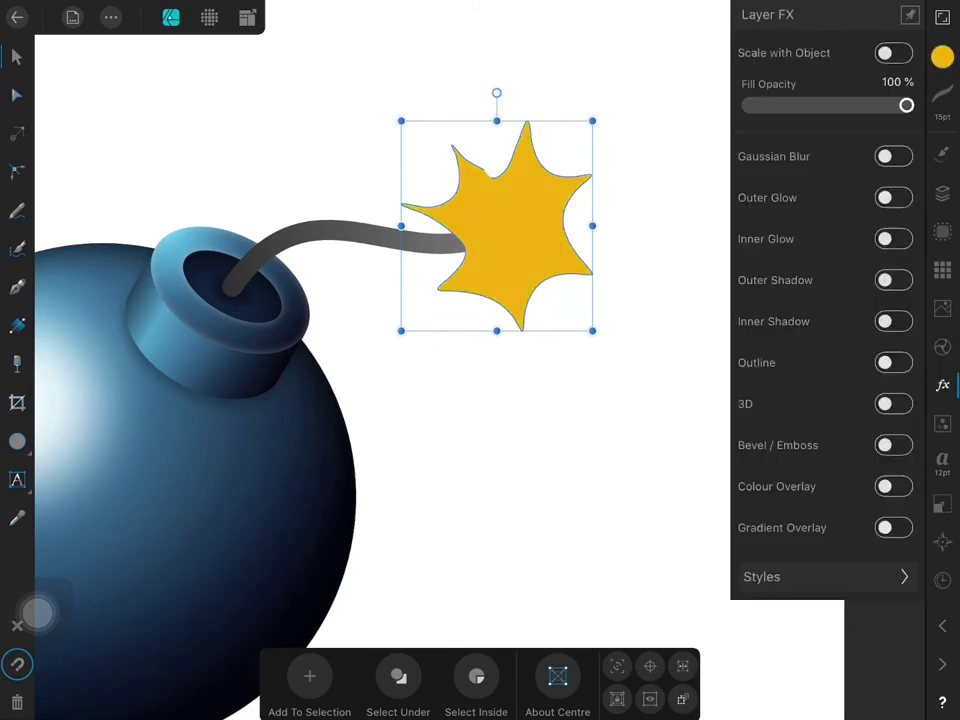
pyautogui.moveTo(435, 676); pyautogui.dragTo(433, 652)
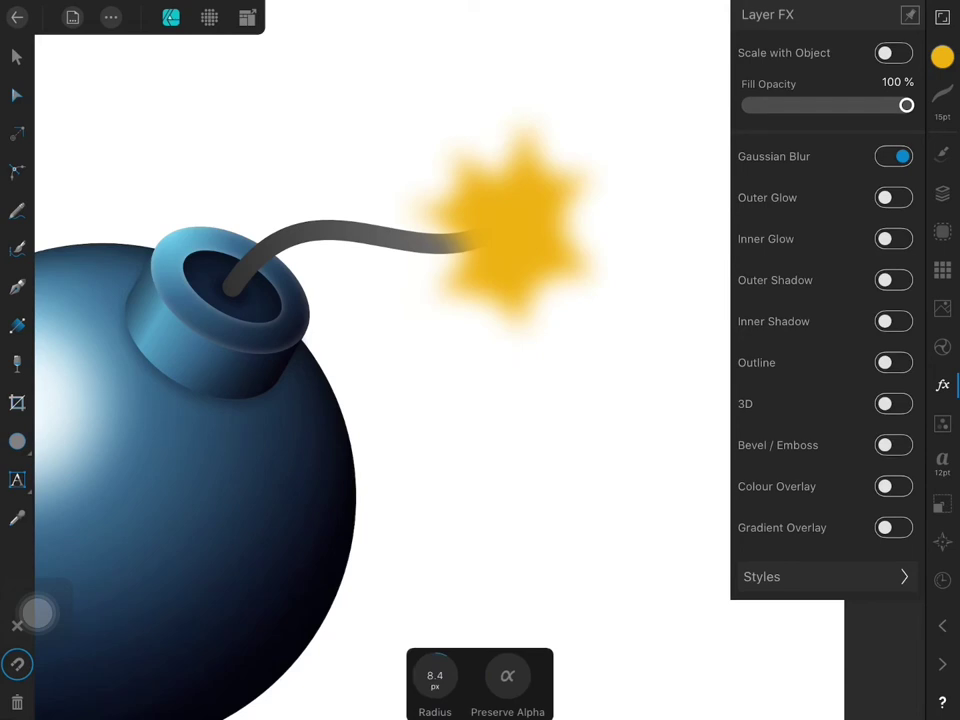
# - Duplicate the spark, shrink the copy to about 75 px and rotate it about -98.5°
pyautogui.click(111, 17)
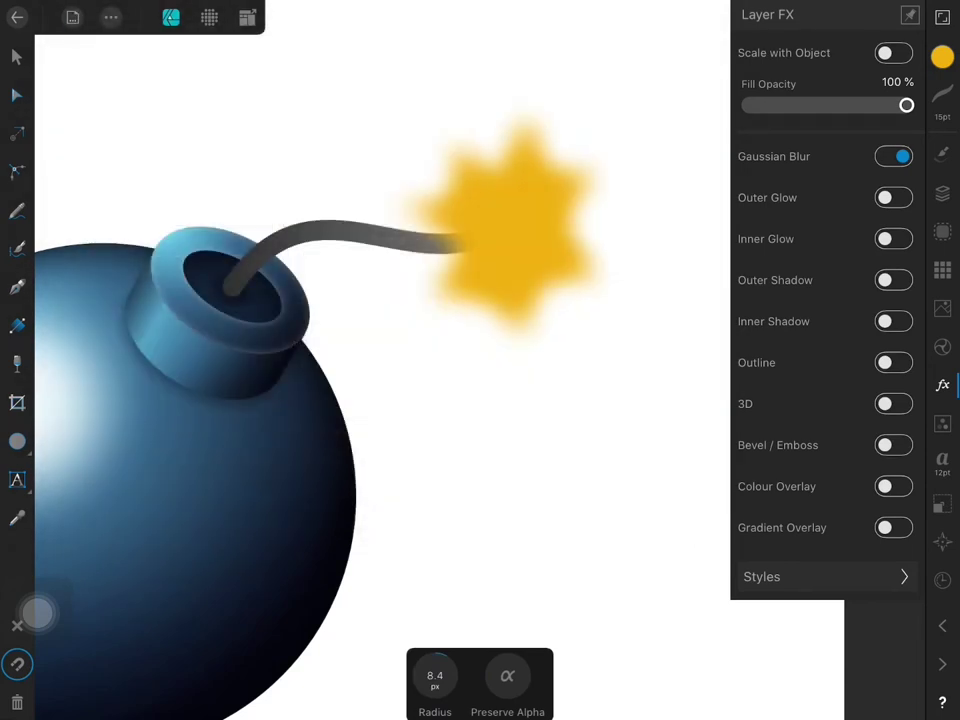
pyautogui.click(497, 225)
pyautogui.moveTo(527, 122)
pyautogui.mouseDown()
pyautogui.moveTo(594, 126)
pyautogui.moveTo(551, 165)
pyautogui.mouseUp()
pyautogui.hotkey('ctrl', 'z')
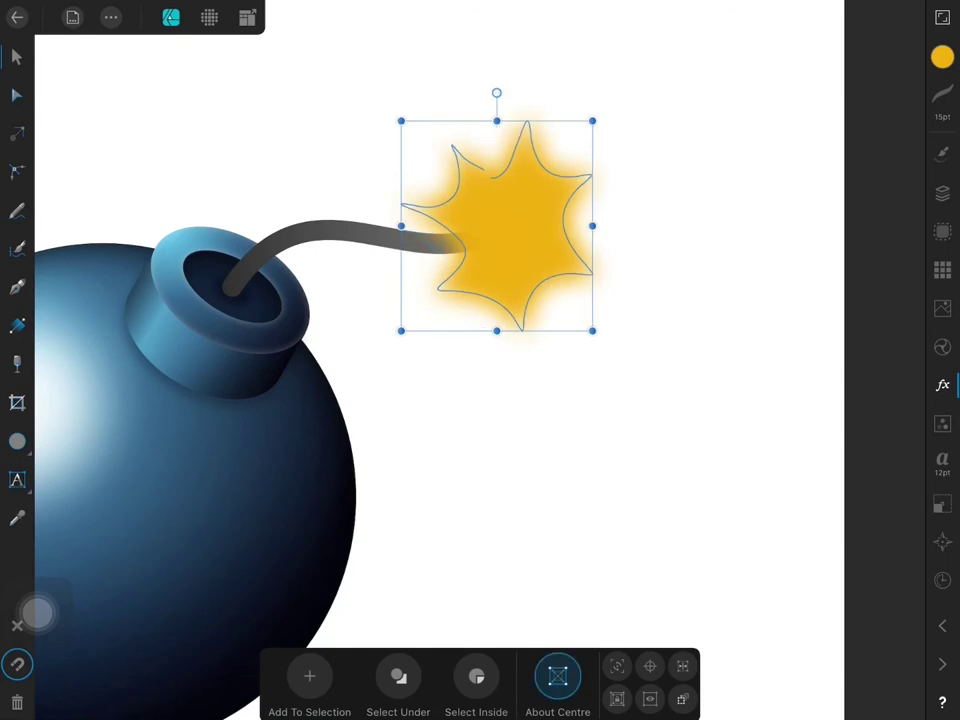
pyautogui.moveTo(592, 120); pyautogui.dragTo(562, 176)
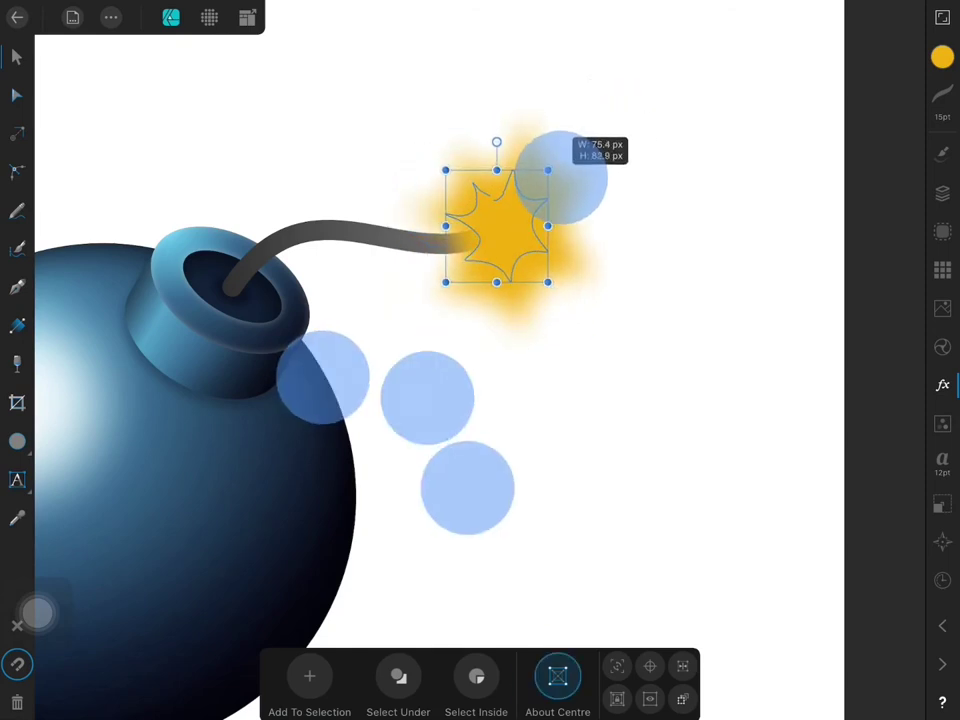
pyautogui.moveTo(496, 142); pyautogui.dragTo(580, 238)
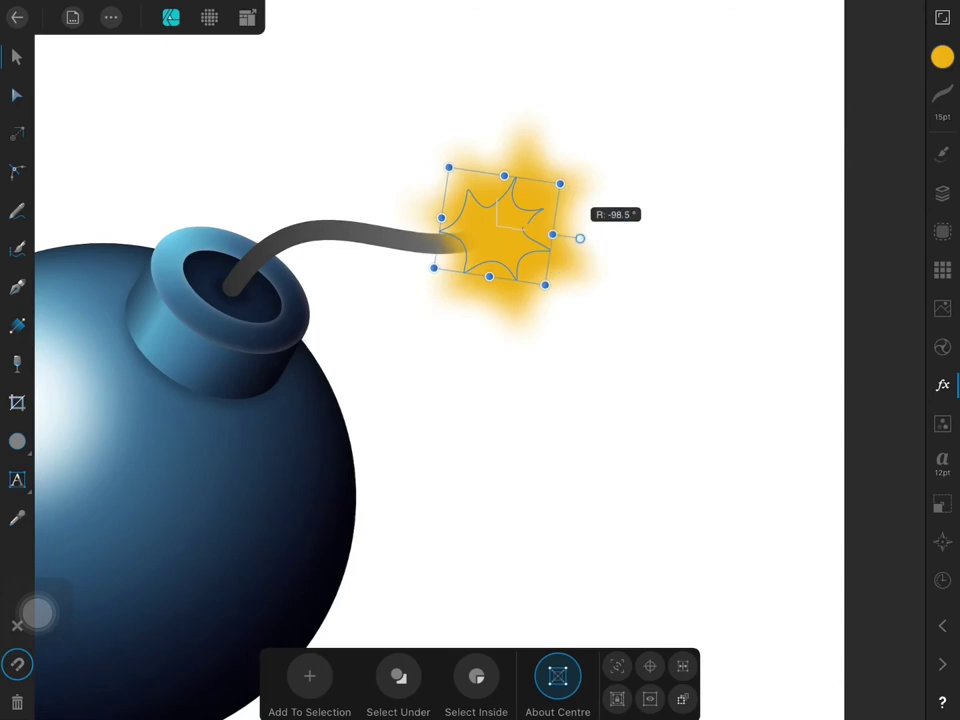
# - Recolour the larger back spark bright yellow with hue 54
pyautogui.click(942, 57)
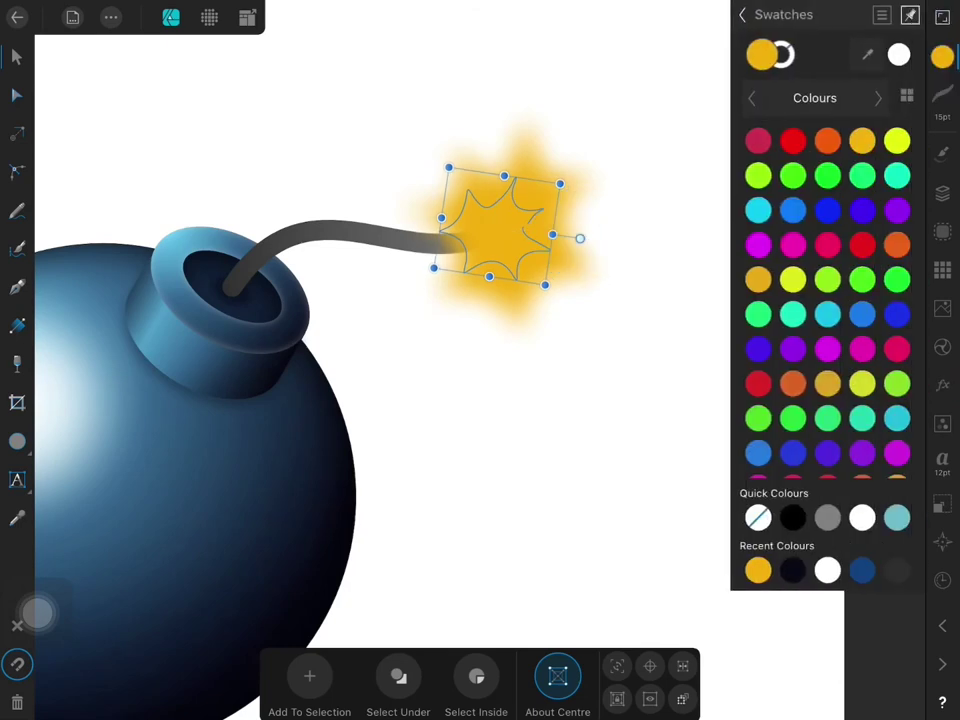
pyautogui.click(942, 193)
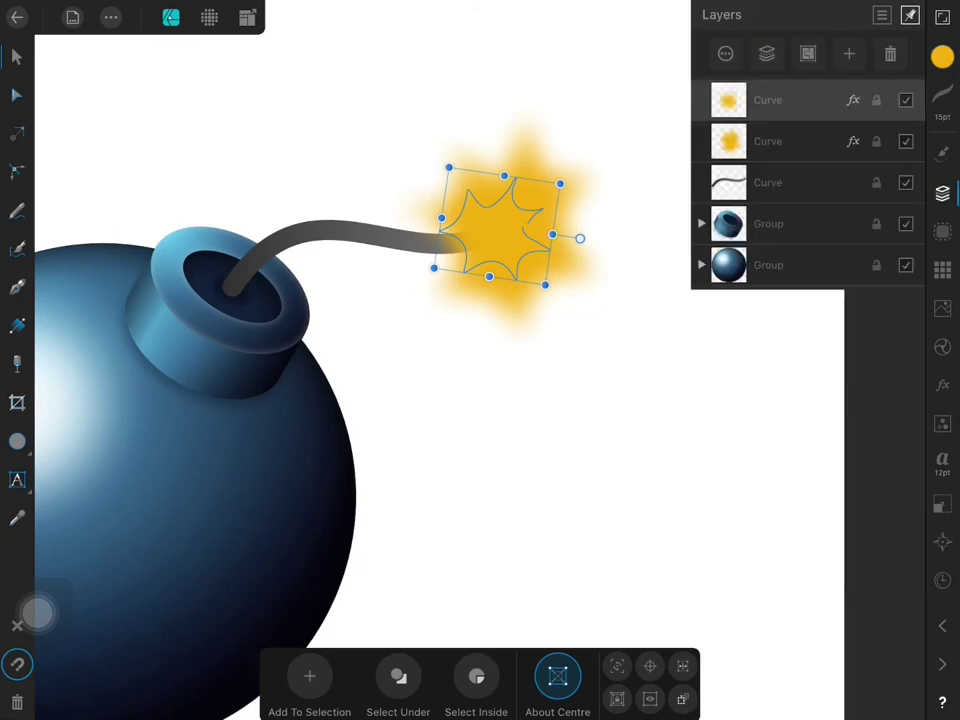
pyautogui.click(793, 141)
pyautogui.click(942, 57)
pyautogui.click(897, 141)
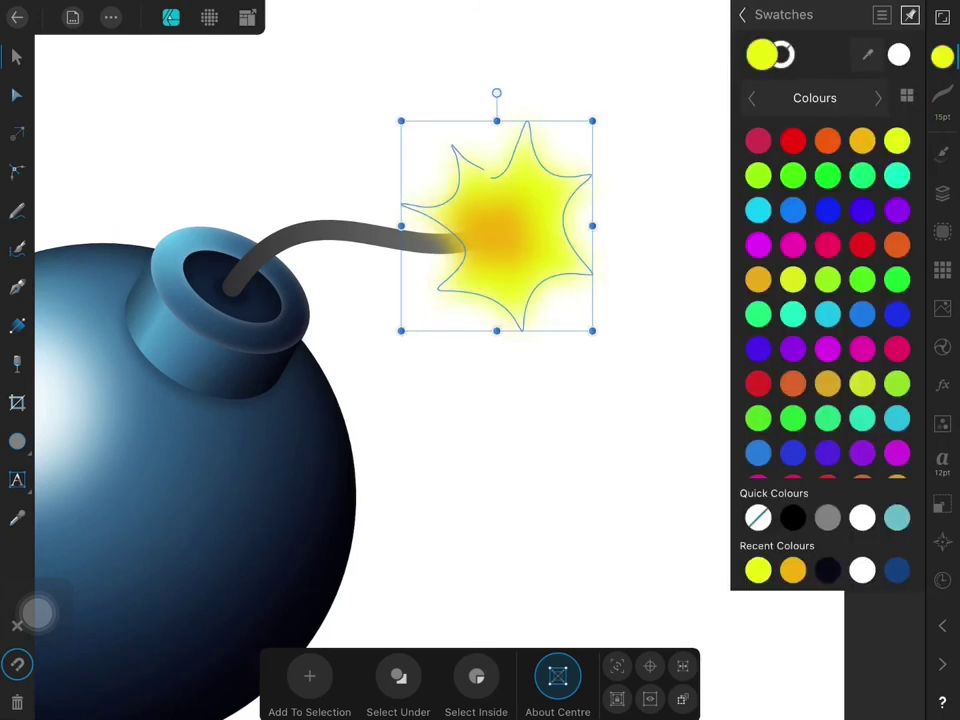
pyautogui.click(792, 569)
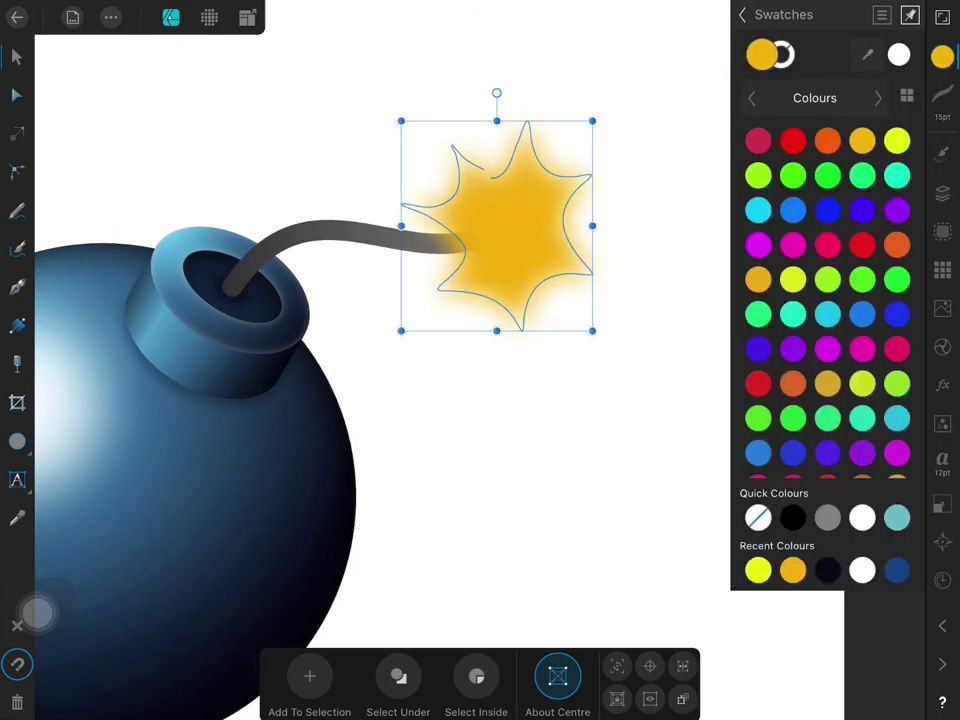
pyautogui.click(742, 14)
pyautogui.moveTo(769, 152); pyautogui.dragTo(778, 152)
pyautogui.click(888, 203)
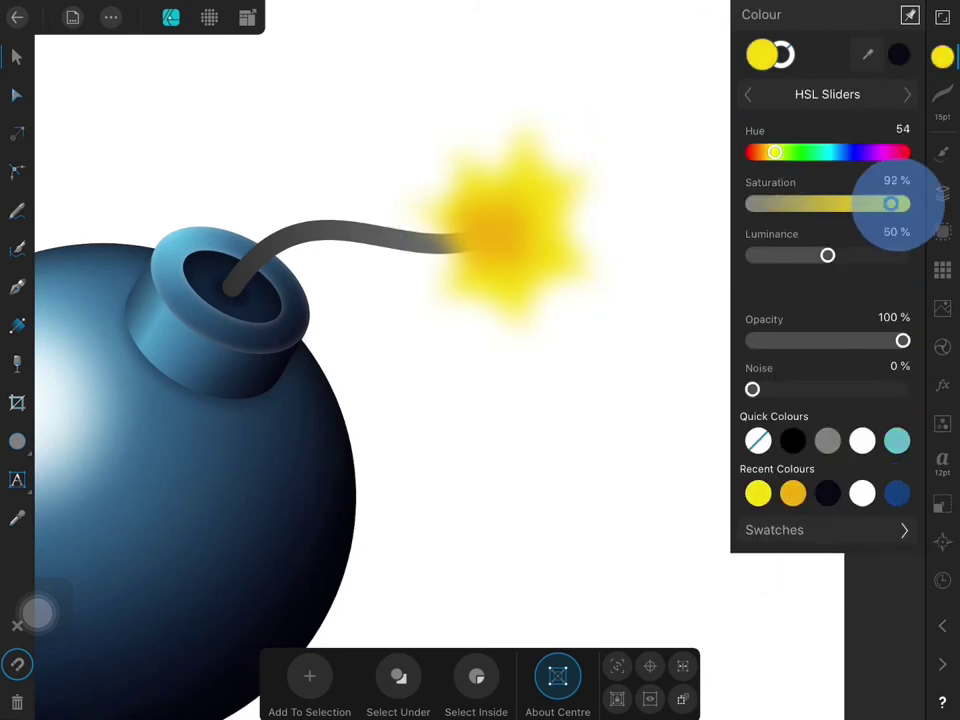
# - Reduce the smaller rotated spark's blur radius, then deselect it
pyautogui.click(942, 193)
pyautogui.click(768, 100)
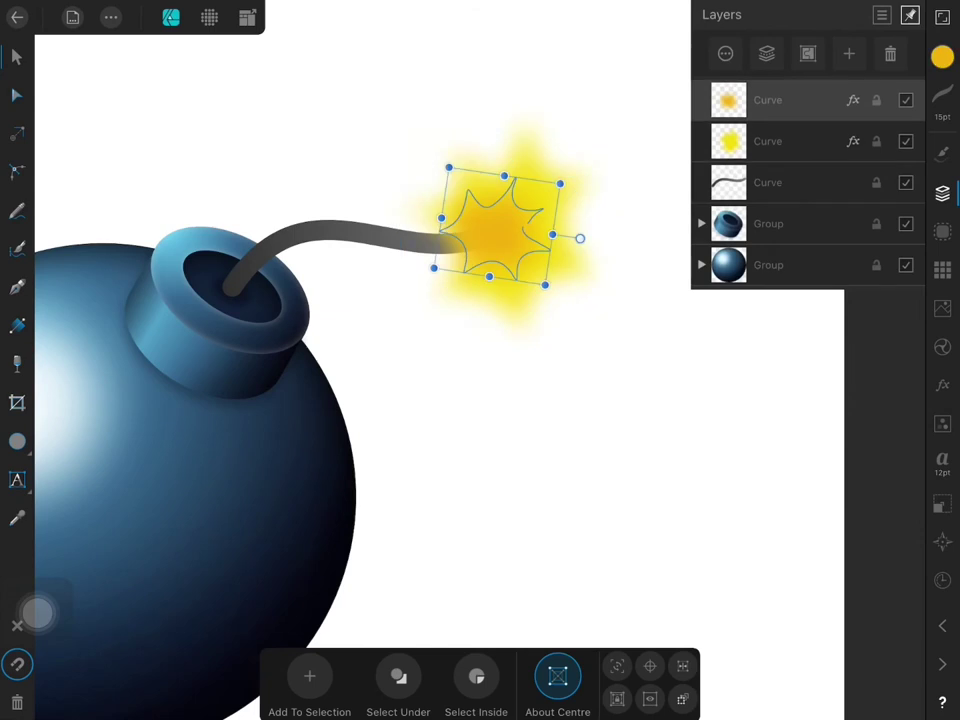
pyautogui.click(942, 385)
pyautogui.click(774, 156)
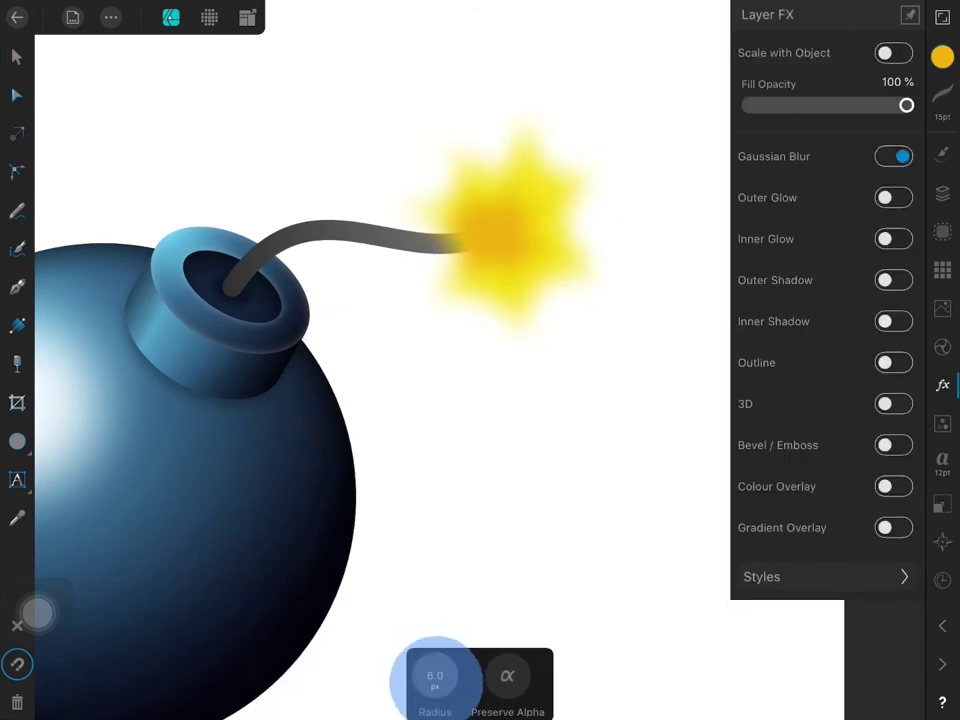
pyautogui.moveTo(436, 685); pyautogui.dragTo(444, 669)
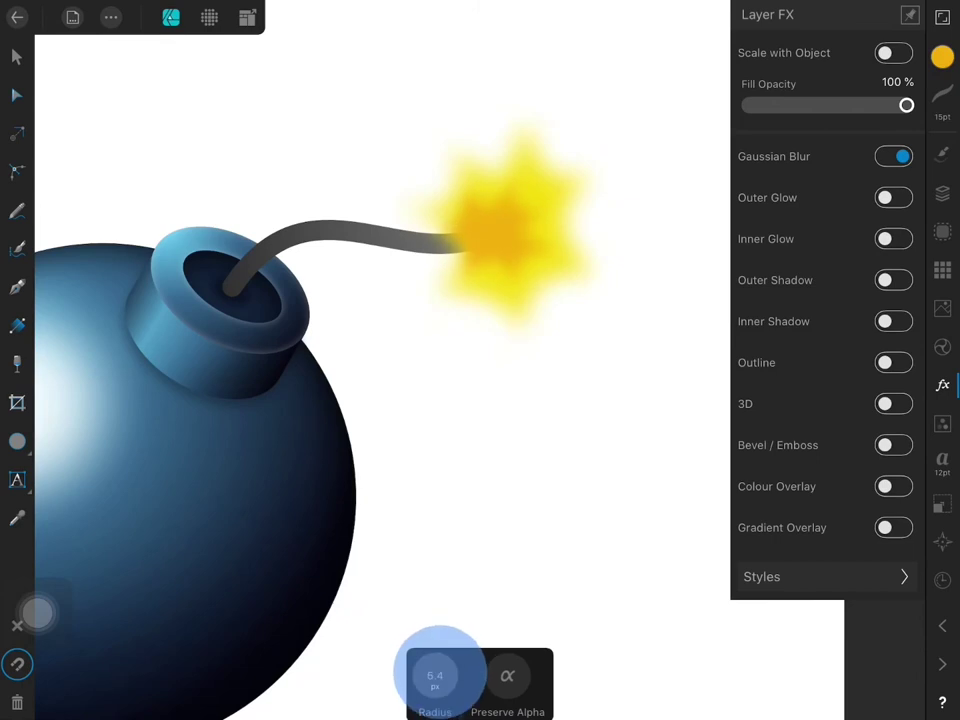
pyautogui.click(16, 57)
pyautogui.click(546, 225)
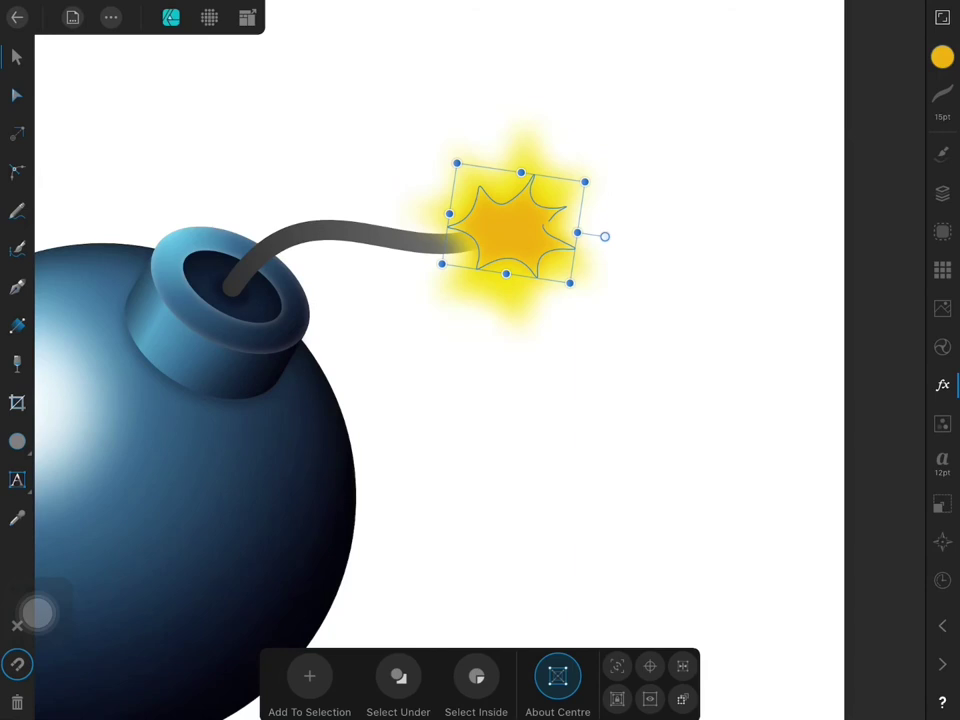
pyautogui.click(589, 103)
# - Draw a thin star over the glow and fill it white
pyautogui.click(16, 210)
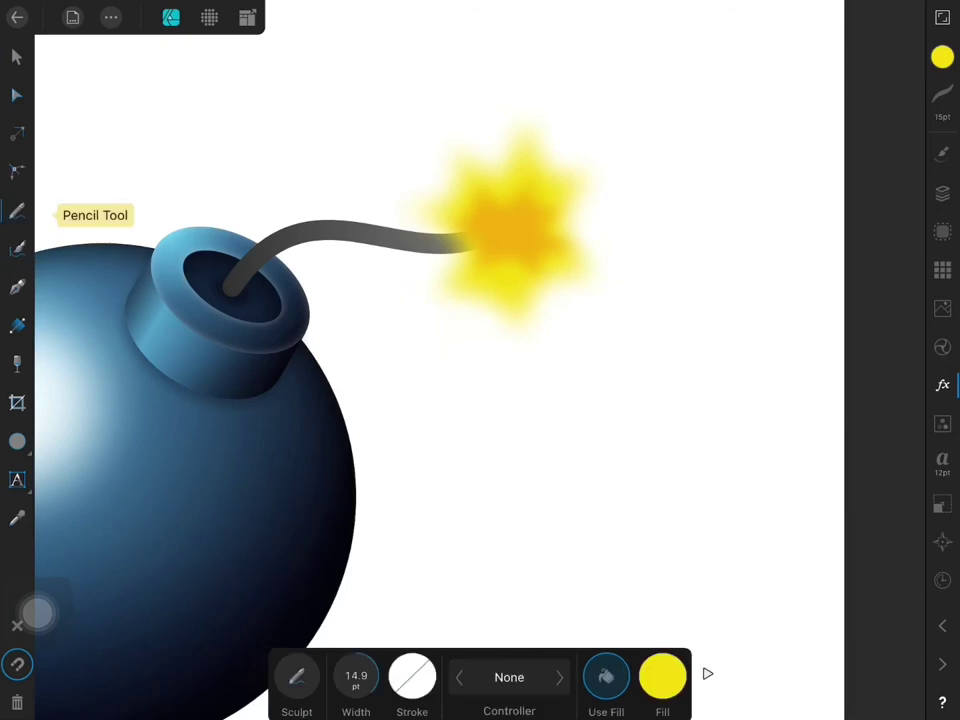
pyautogui.scroll(3, 650, 200)
pyautogui.moveTo(463, 135)
pyautogui.mouseDown()
pyautogui.moveTo(559, 163)
pyautogui.moveTo(553, 264)
pyautogui.moveTo(454, 339)
pyautogui.moveTo(376, 235)
pyautogui.moveTo(460, 118)
pyautogui.mouseUp()
pyautogui.click(942, 57)
pyautogui.click(862, 440)
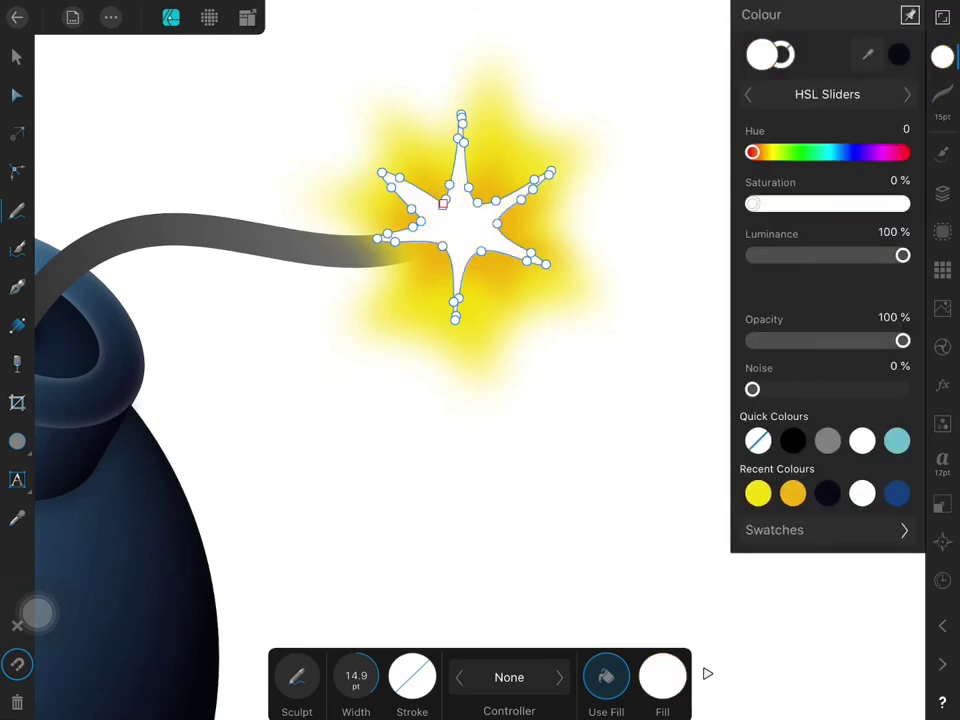
pyautogui.scroll(-3, 517, 359)
pyautogui.click(16, 57)
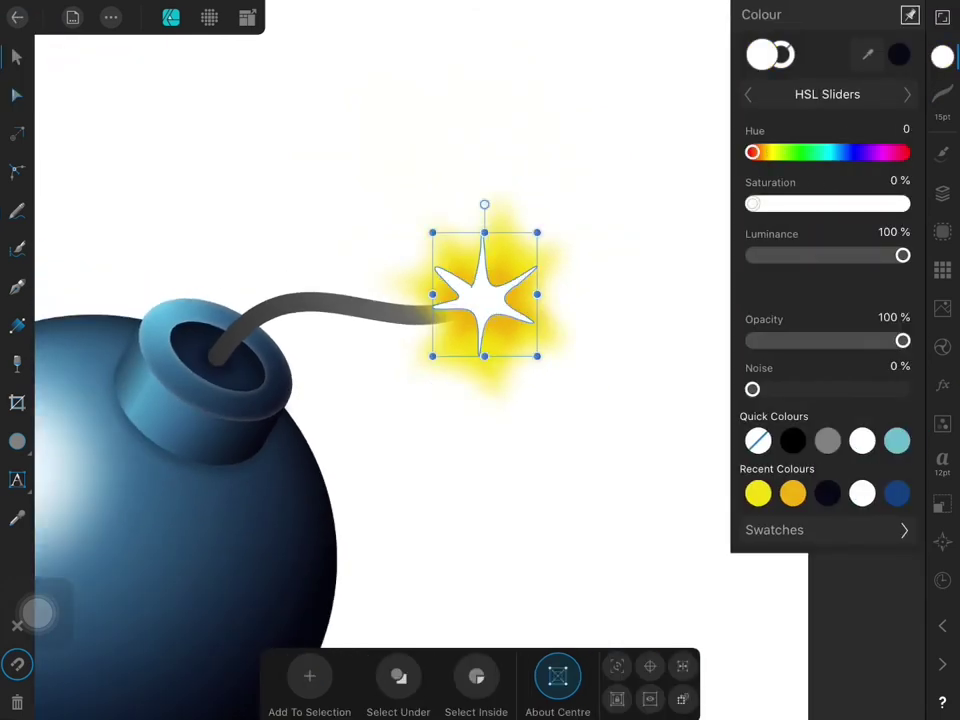
# - Shrink the white star, blur it 3.6 px, then enlarge it slightly about its centre
pyautogui.moveTo(432, 232); pyautogui.dragTo(454, 258)
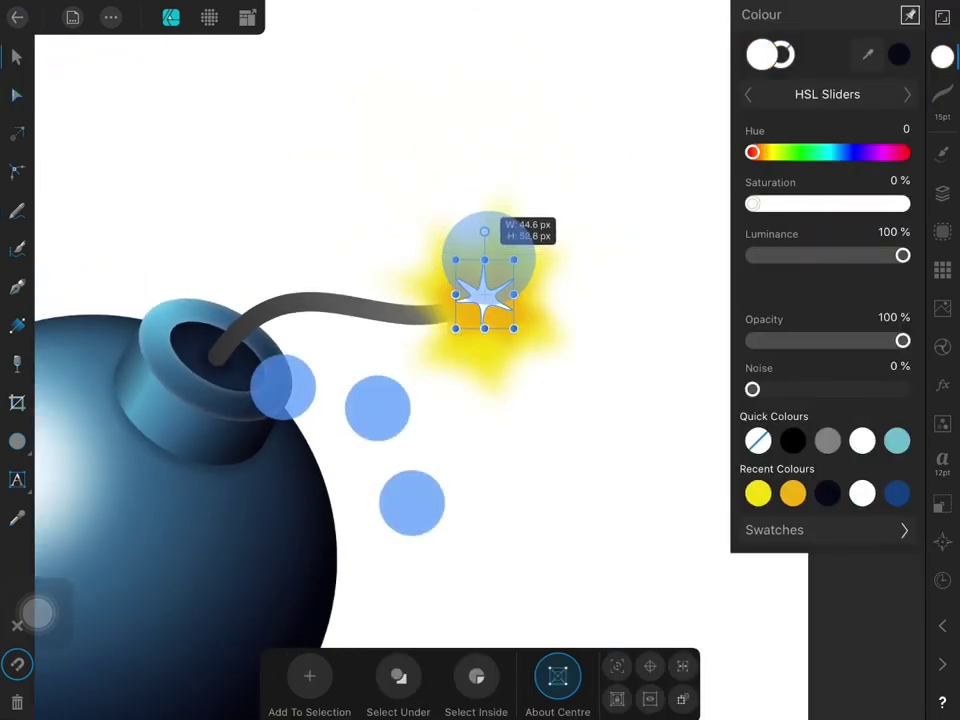
pyautogui.click(942, 384)
pyautogui.click(893, 156)
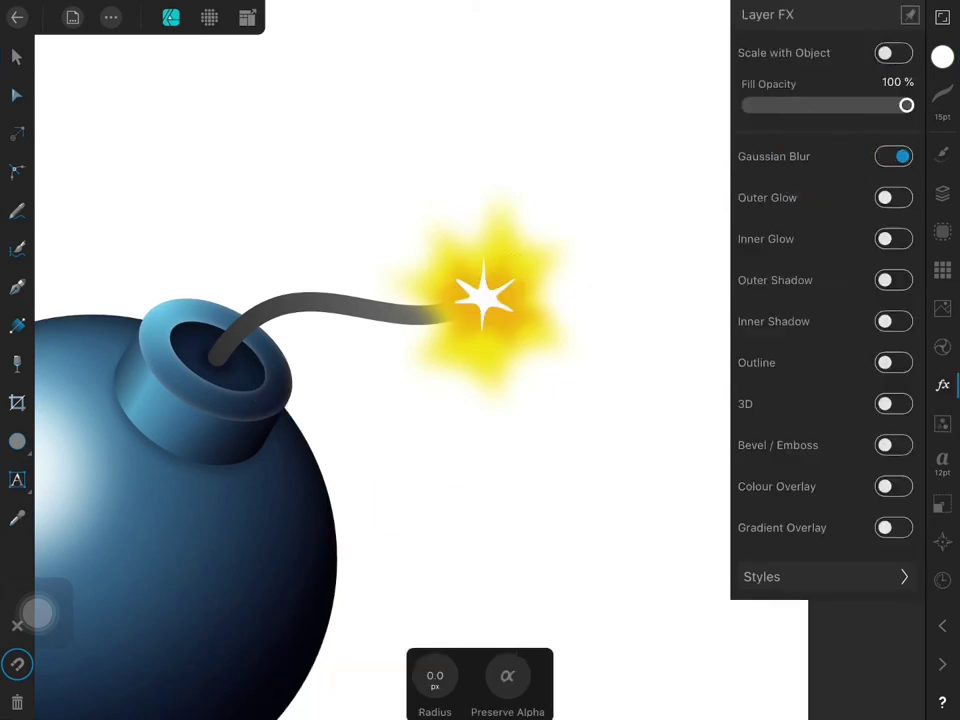
pyautogui.moveTo(435, 676); pyautogui.dragTo(439, 654)
pyautogui.click(16, 57)
pyautogui.moveTo(484, 329); pyautogui.dragTo(484, 347)
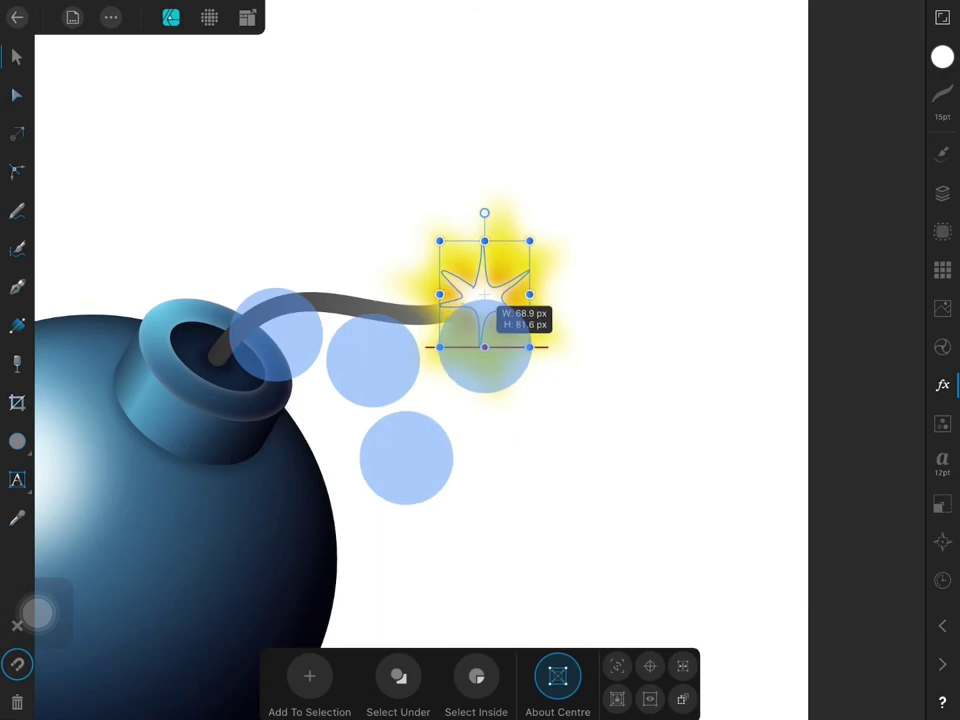
pyautogui.scroll(3, 594, 375)
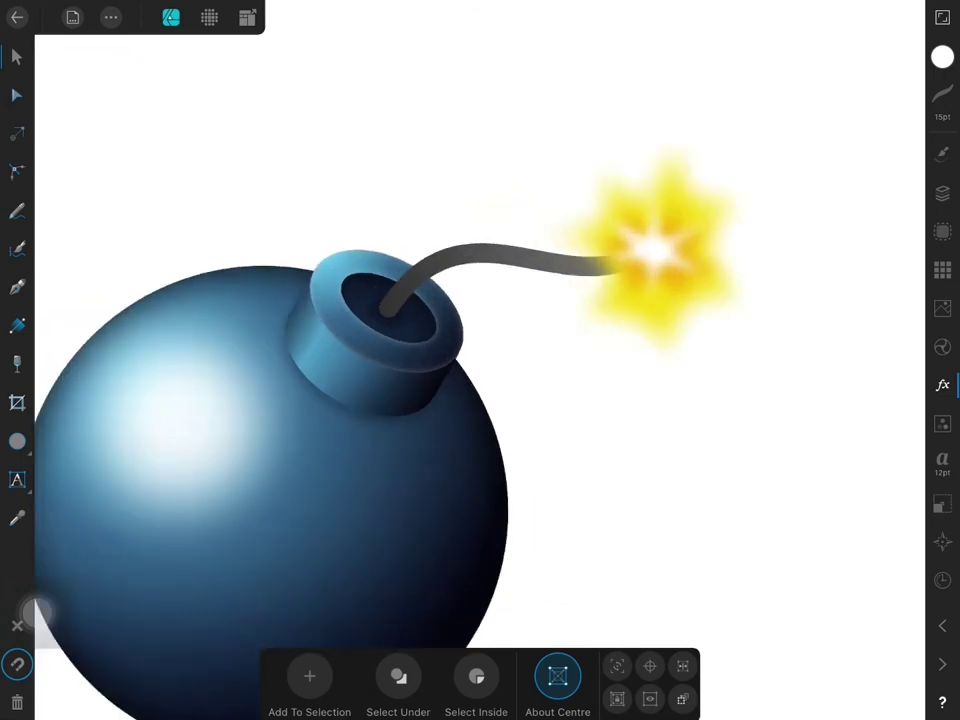
pyautogui.scroll(-3, 594, 375)
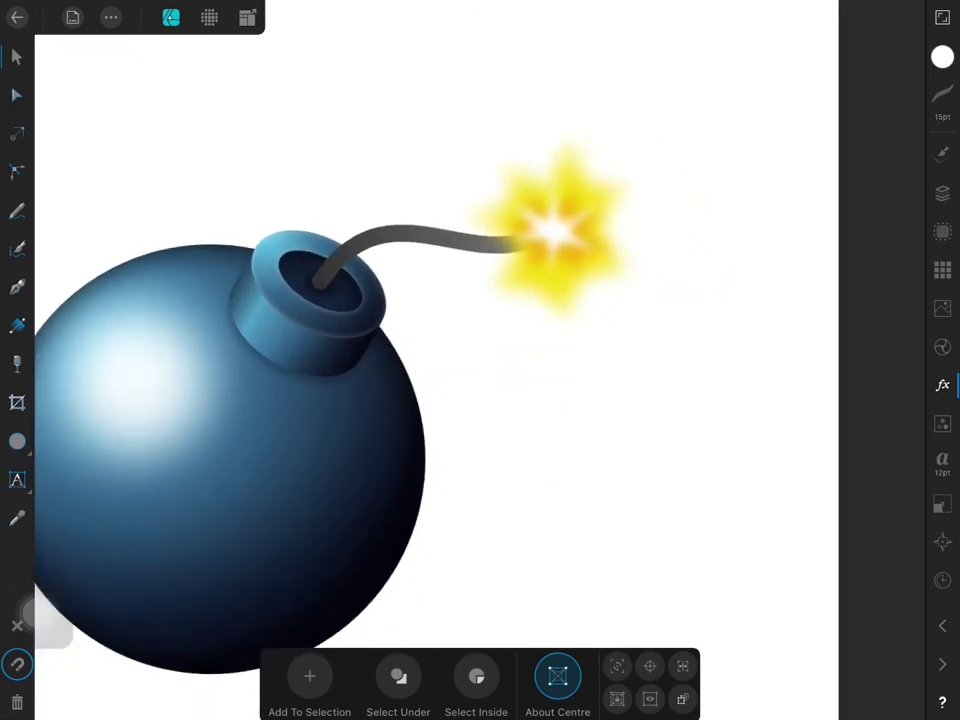
# - Draw a pencil highlight stroke along the fuse's top, nested inside the fuse
pyautogui.scroll(1, 430, 380)
pyautogui.click(942, 193)
pyautogui.click(768, 223)
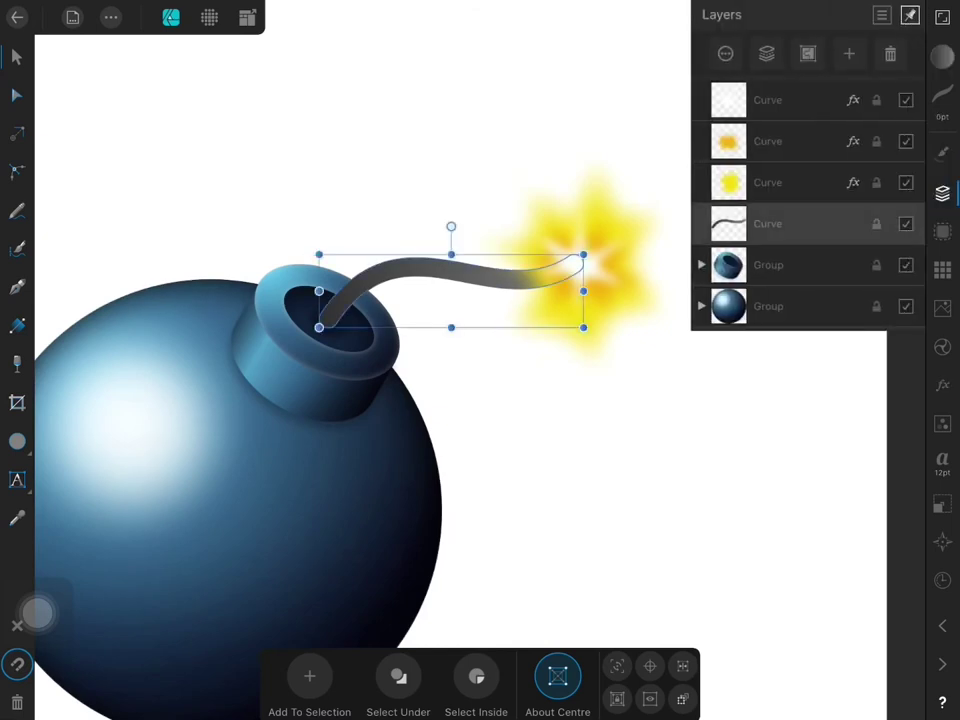
pyautogui.scroll(2, 488, 423)
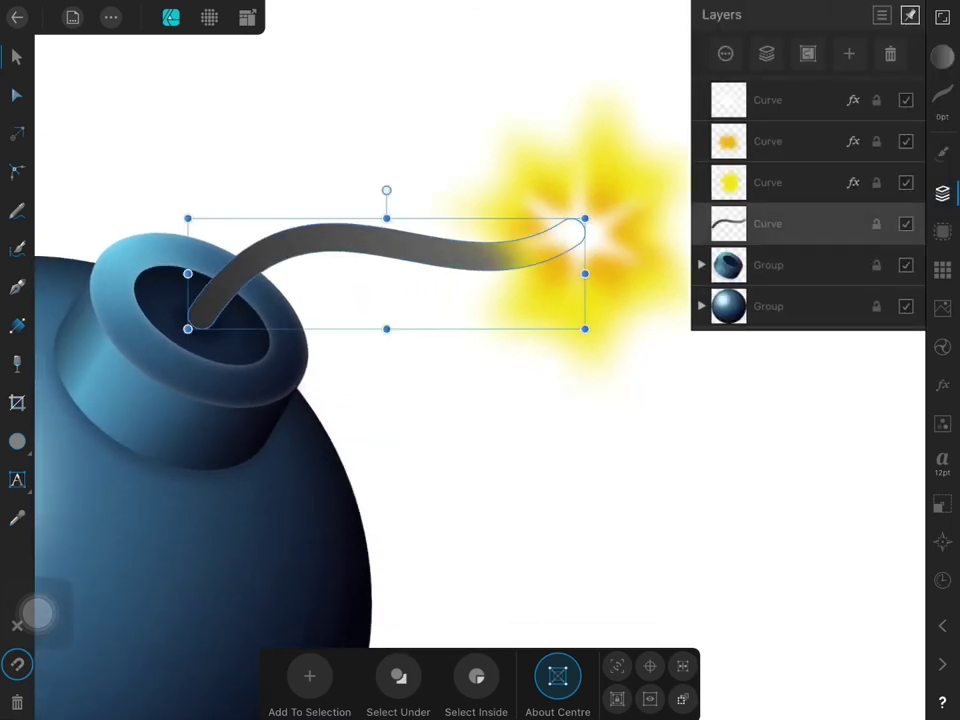
pyautogui.click(17, 211)
pyautogui.click(111, 17)
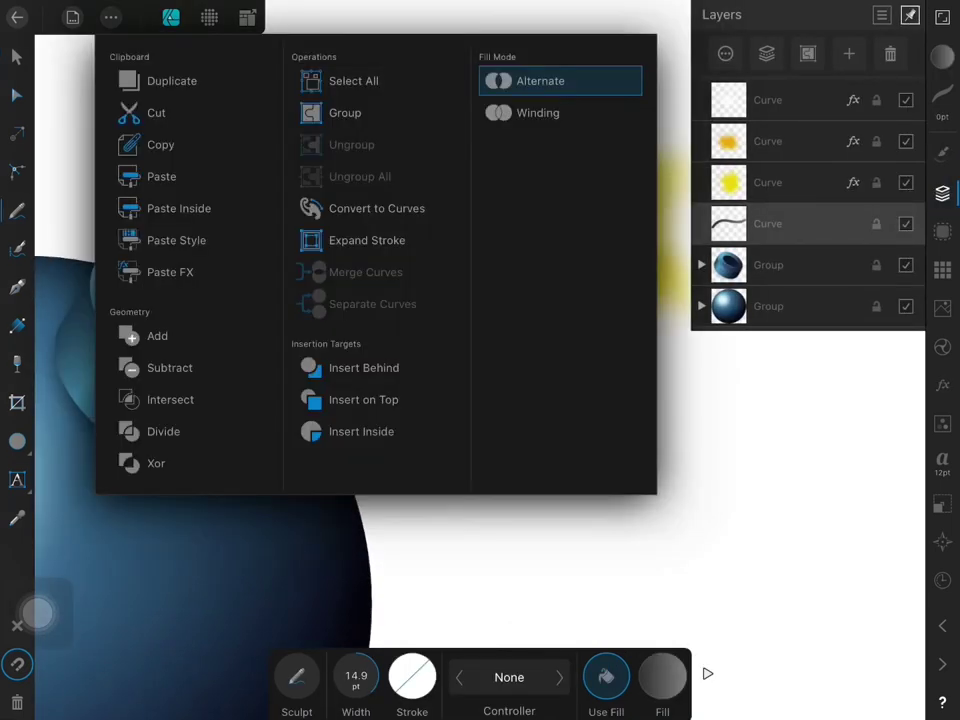
pyautogui.click(780, 450)
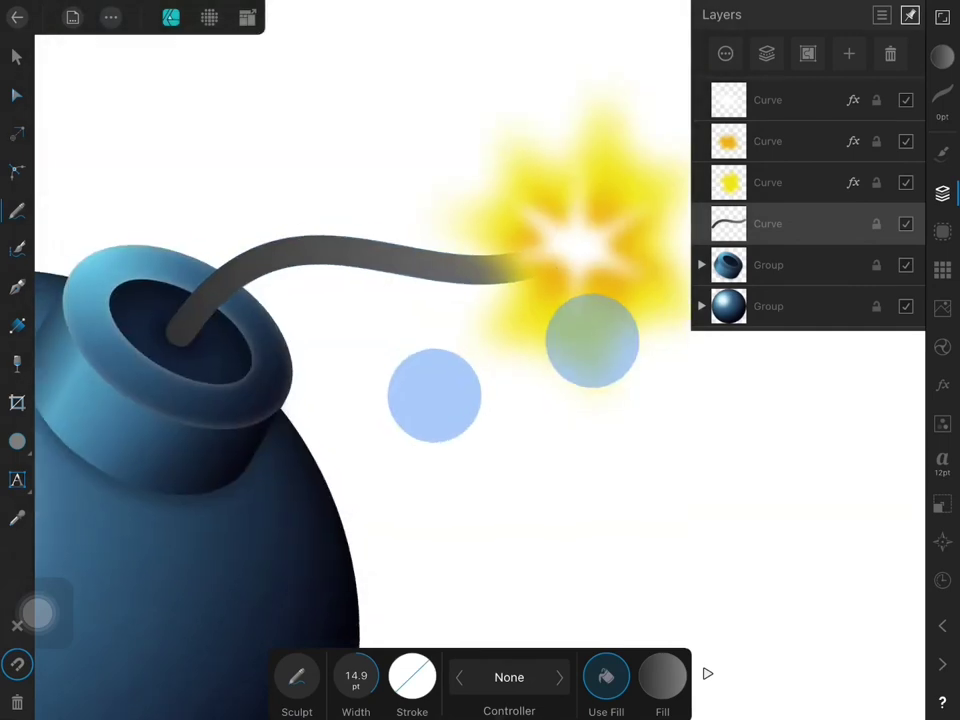
pyautogui.scroll(1, 513, 367)
pyautogui.click(942, 193)
pyautogui.moveTo(189, 274)
pyautogui.mouseDown()
pyautogui.moveTo(383, 258)
pyautogui.moveTo(489, 268)
pyautogui.moveTo(611, 171)
pyautogui.moveTo(236, 204)
pyautogui.moveTo(176, 280)
pyautogui.mouseUp()
# - Colour the highlight with the spark's sampled yellow and blur it 3.3 px
pyautogui.click(17, 517)
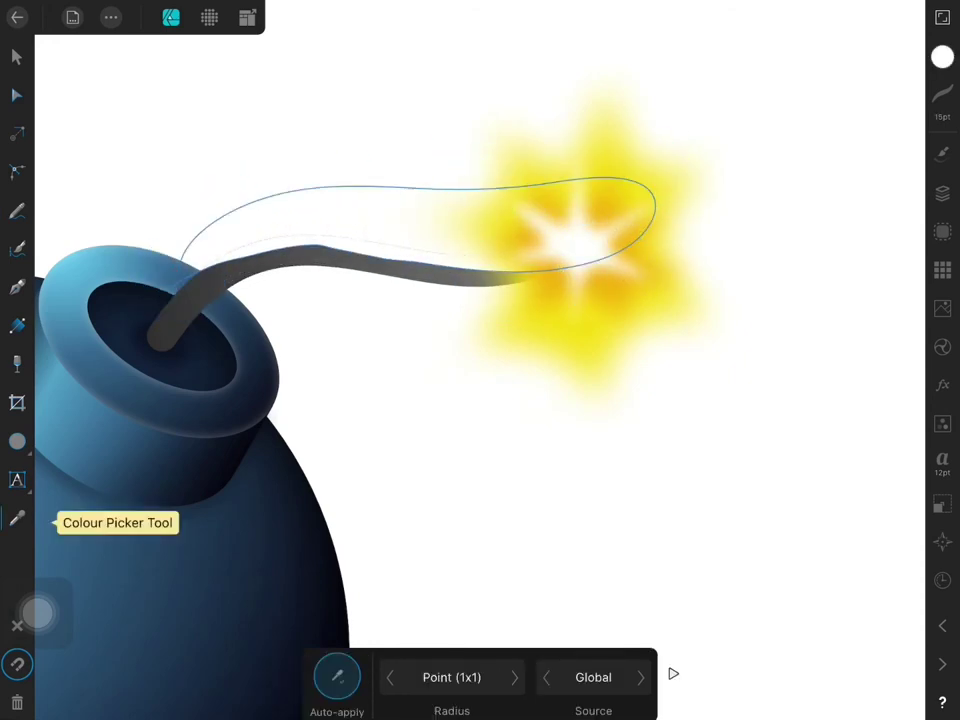
pyautogui.click(600, 310)
pyautogui.click(942, 385)
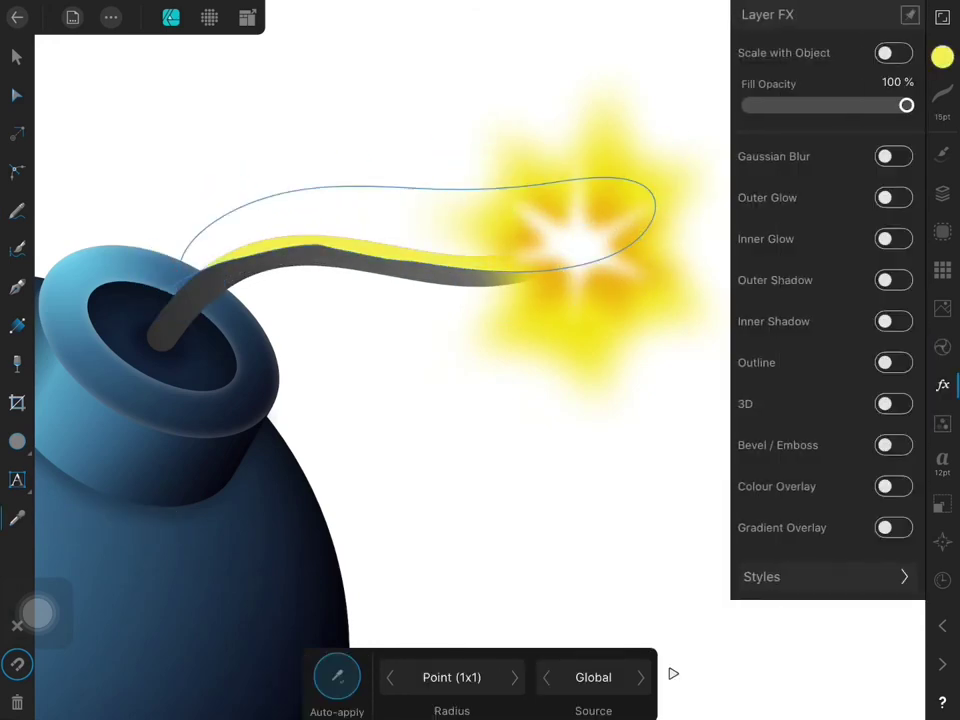
pyautogui.click(893, 156)
pyautogui.moveTo(435, 676); pyautogui.dragTo(439, 660)
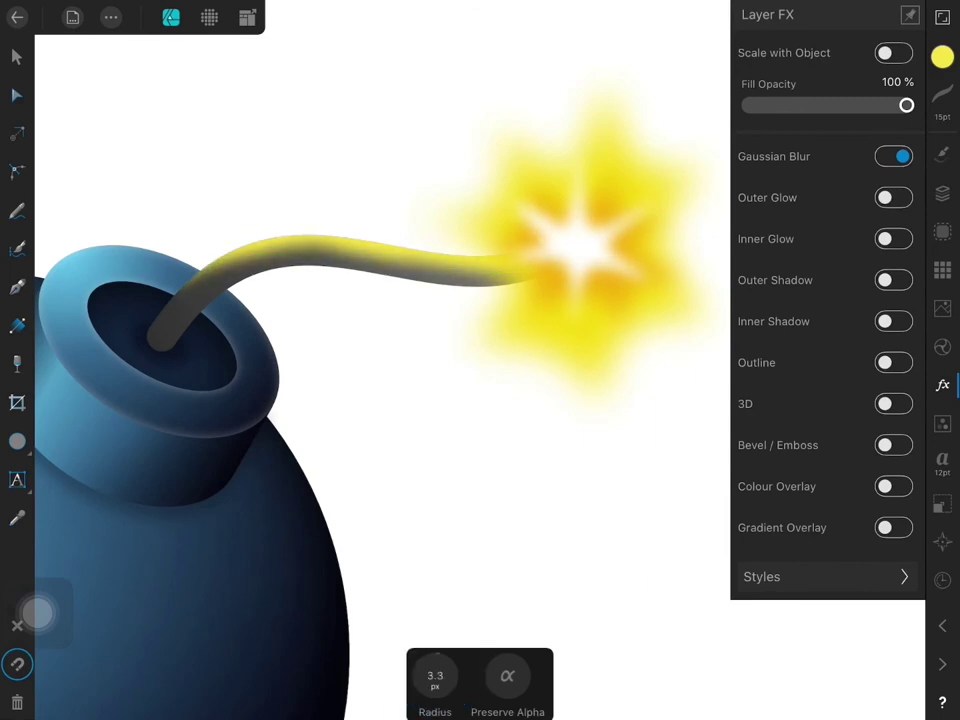
# - Delete stray nodes from the highlight and nudge it up slightly
pyautogui.click(17, 57)
pyautogui.click(500, 253)
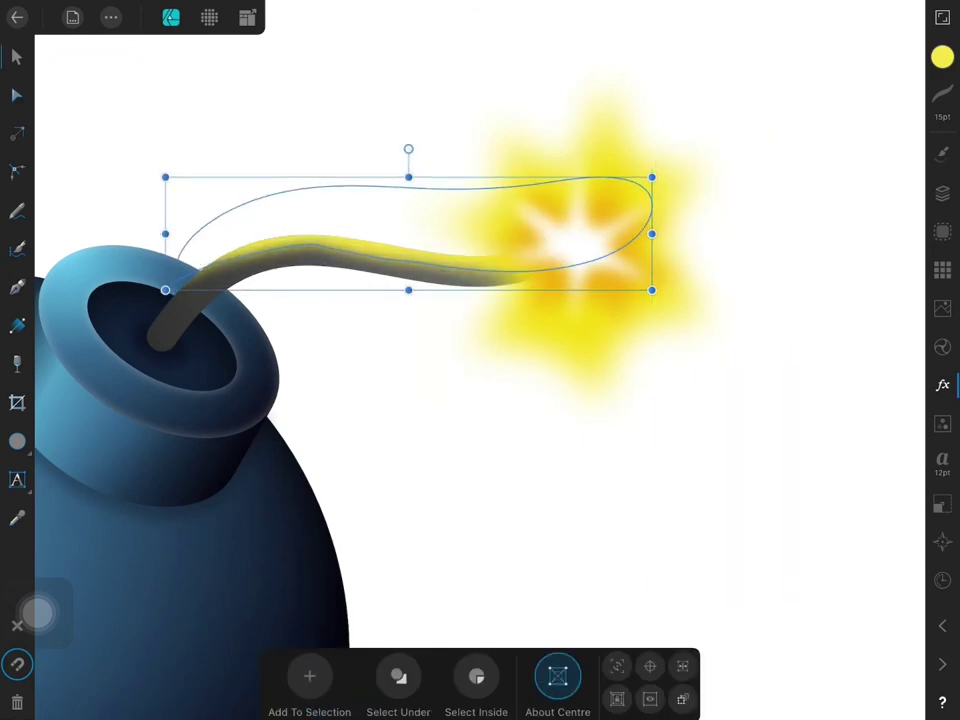
pyautogui.click(17, 95)
pyautogui.click(328, 247)
pyautogui.click(321, 677)
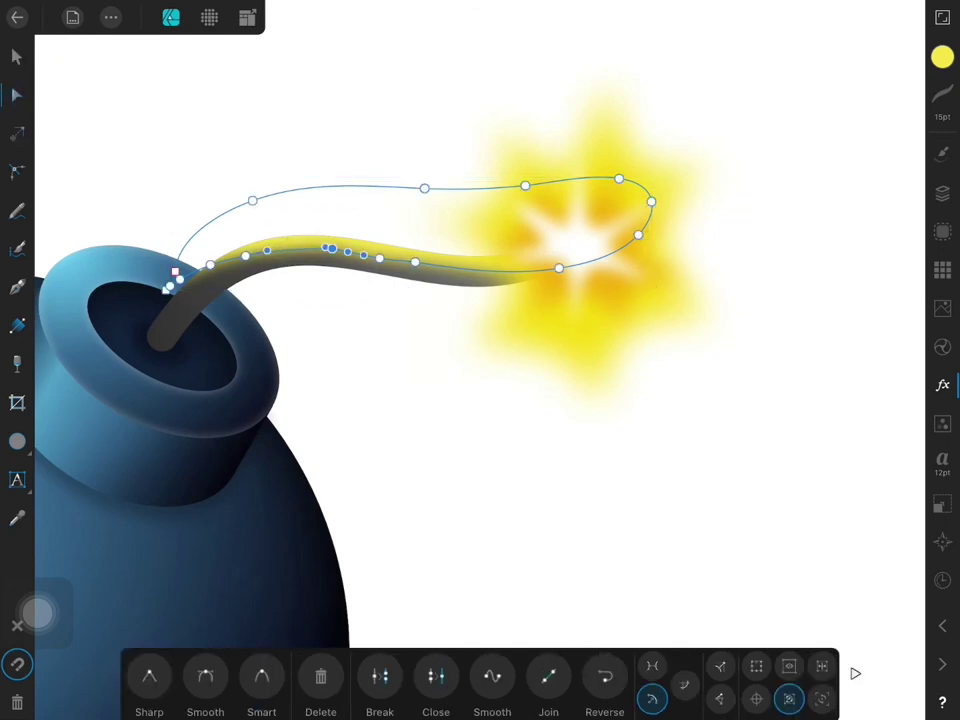
pyautogui.click(317, 253)
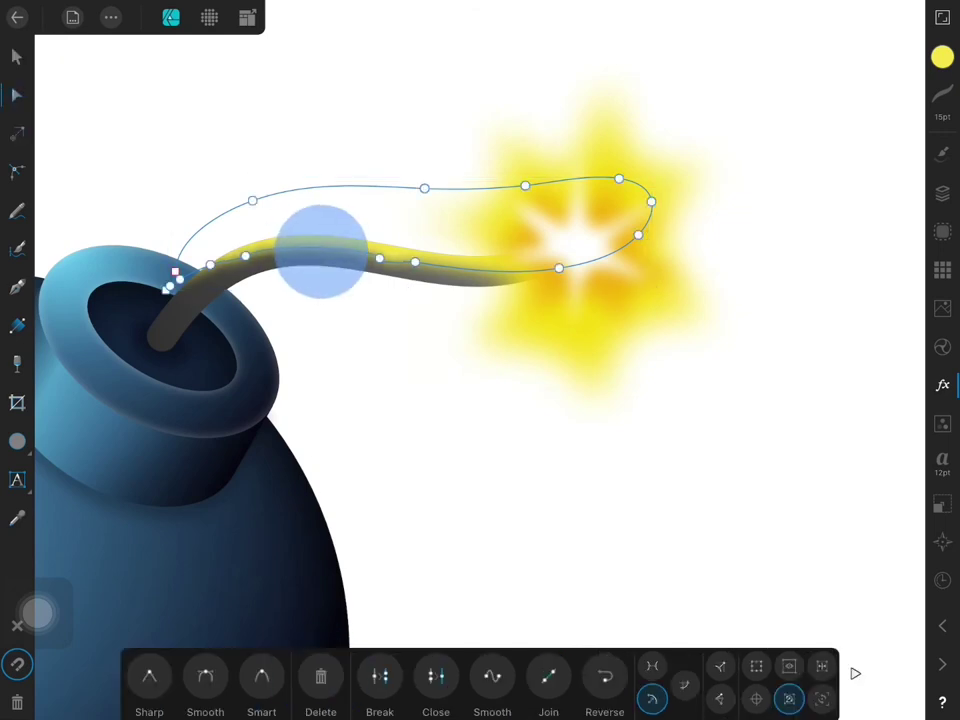
pyautogui.click(17, 57)
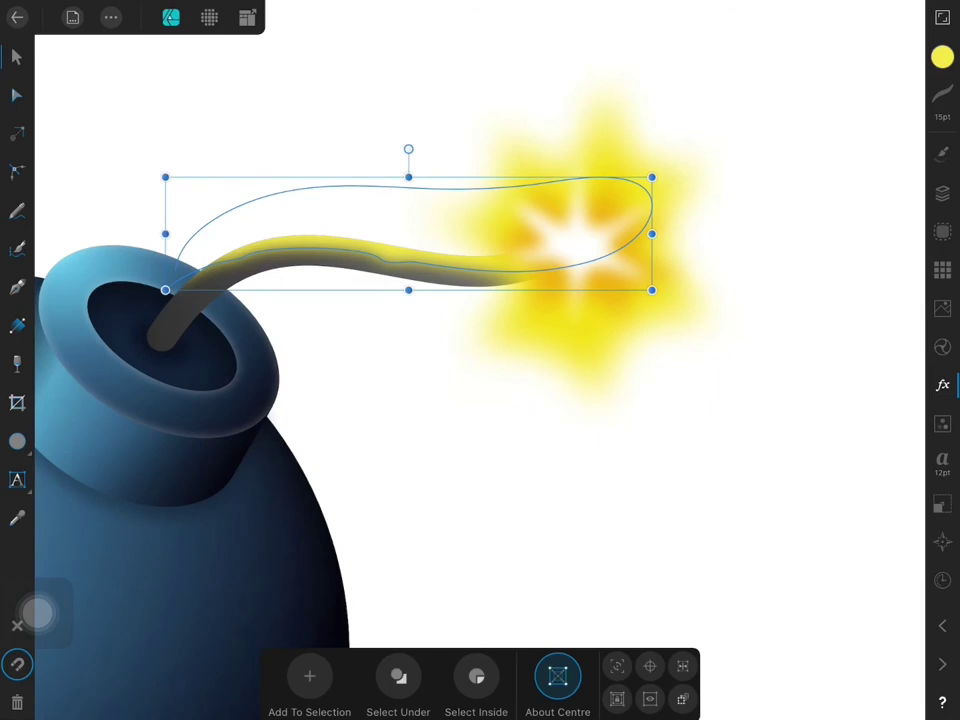
pyautogui.moveTo(514, 261); pyautogui.dragTo(513, 257)
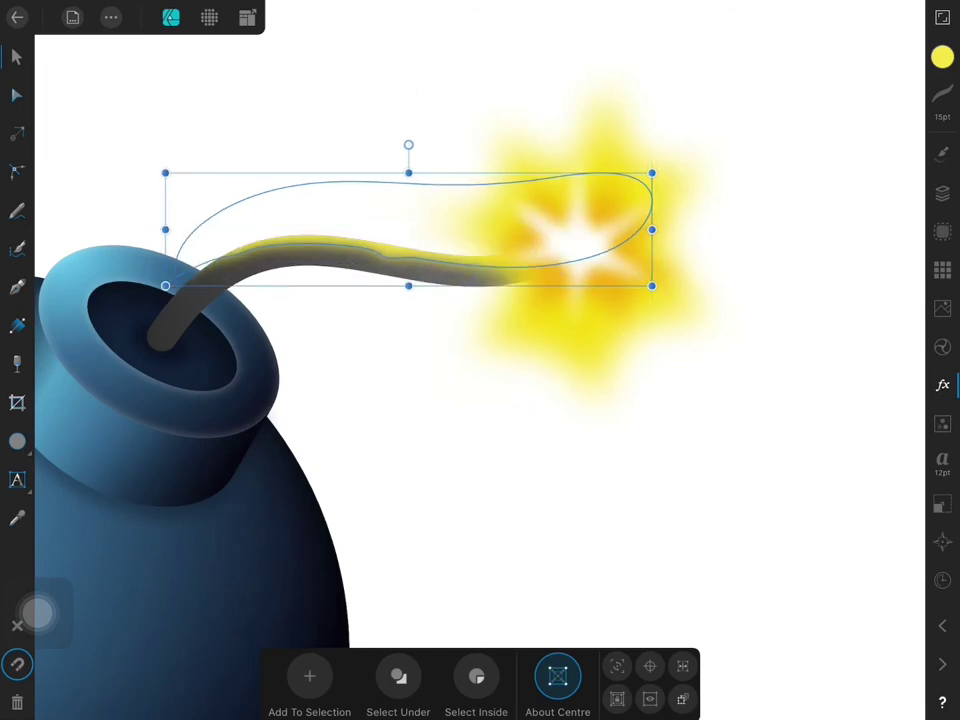
# - Trim and adjust the highlight's remaining nodes near the spark end
pyautogui.click(17, 95)
pyautogui.click(320, 680)
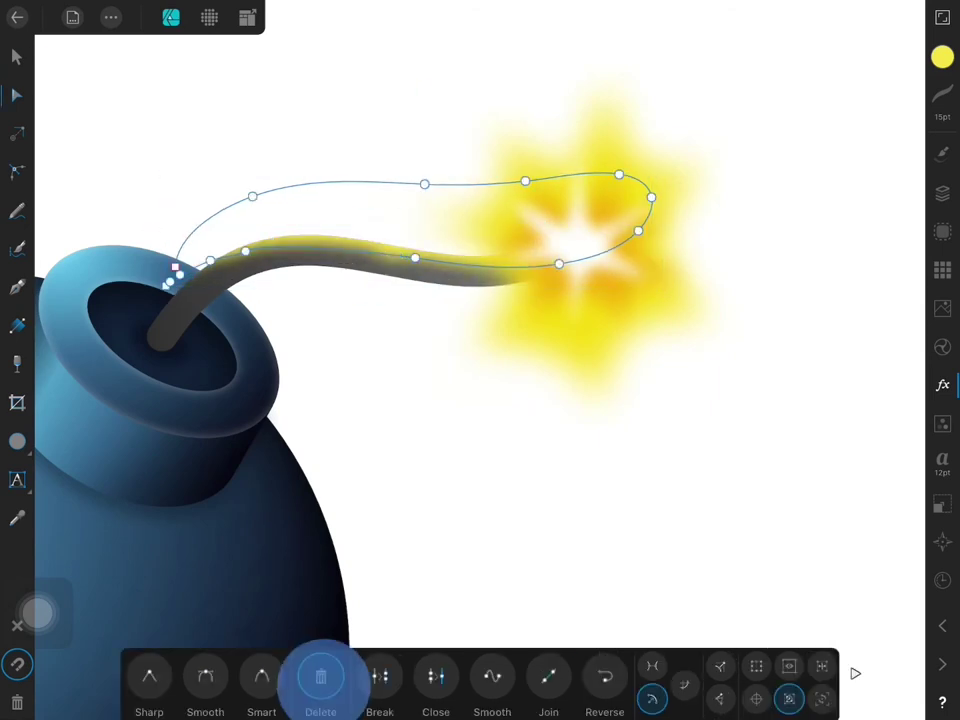
pyautogui.click(466, 270)
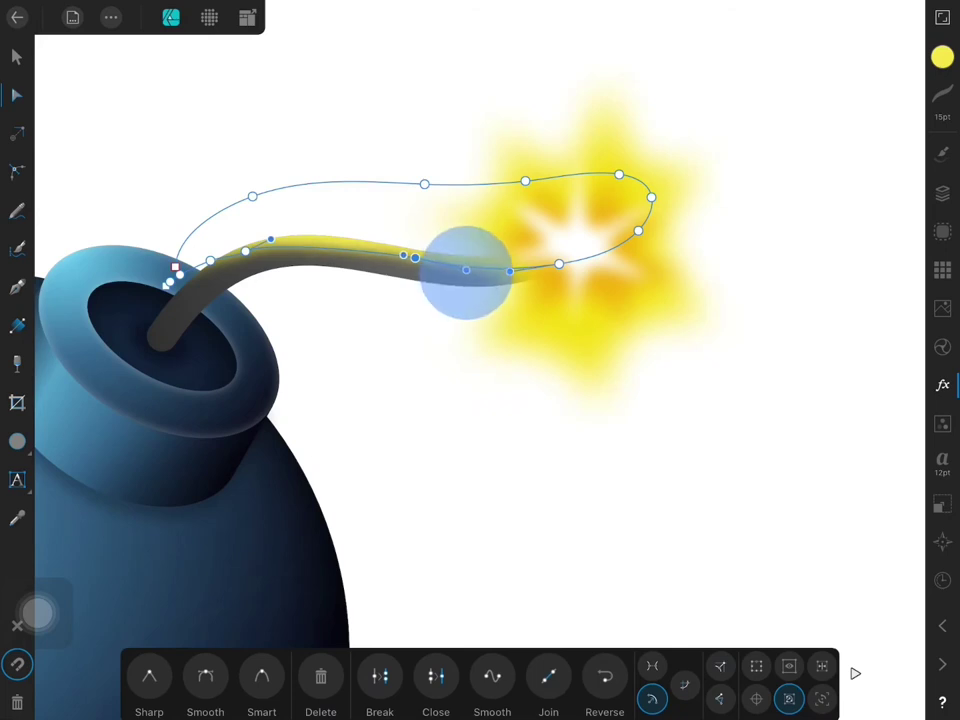
pyautogui.click(289, 225)
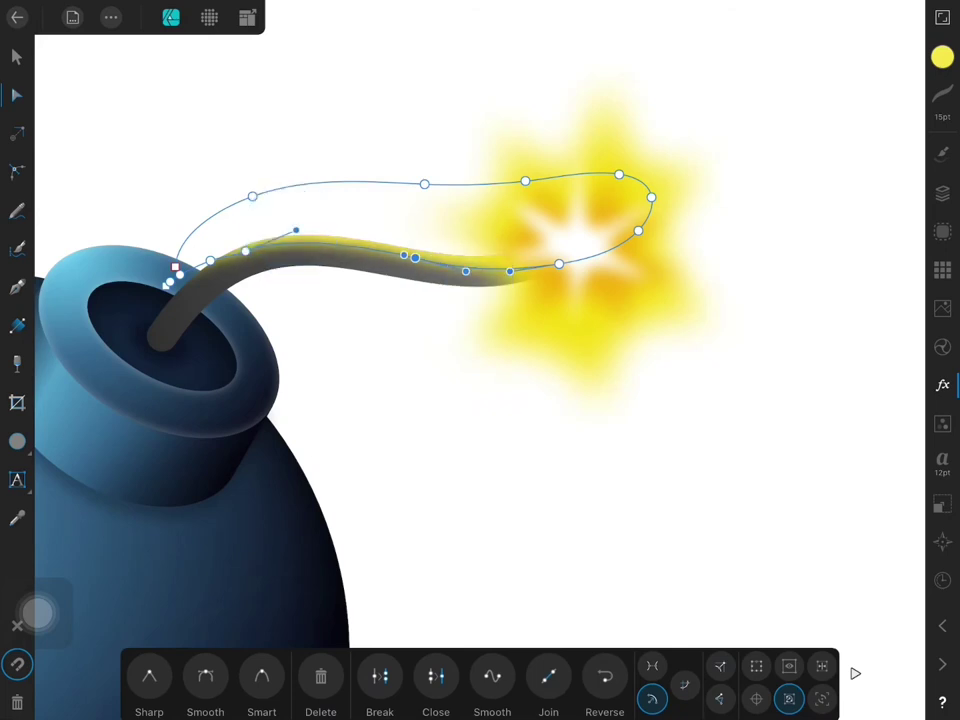
pyautogui.click(17, 56)
pyautogui.click(942, 193)
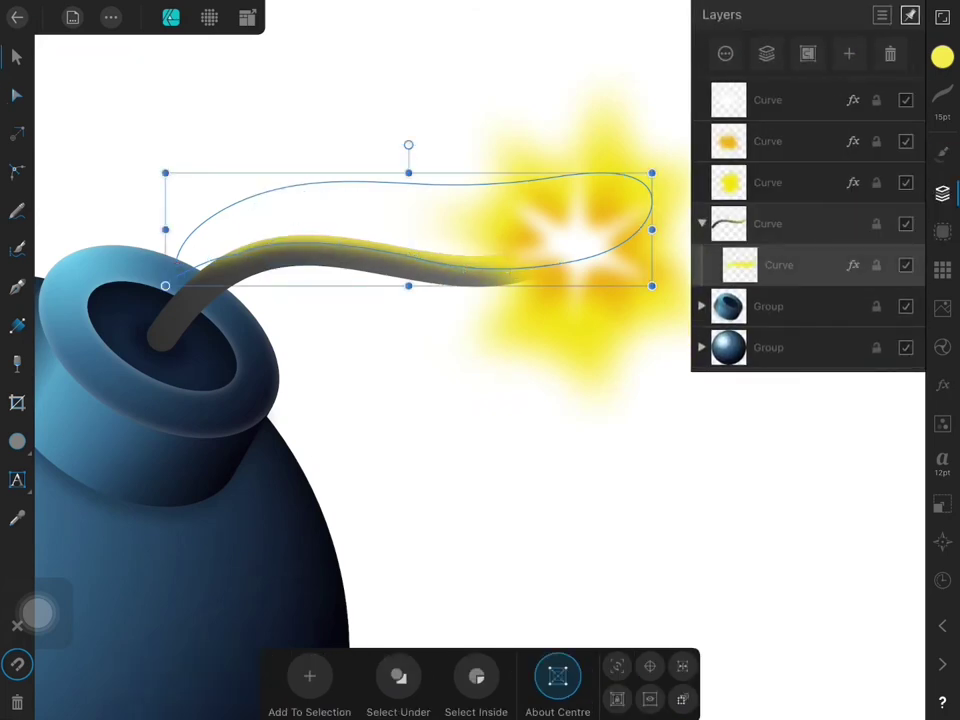
# - Draw a black Pencil stroke along the underside of the fuse
pyautogui.click(17, 210)
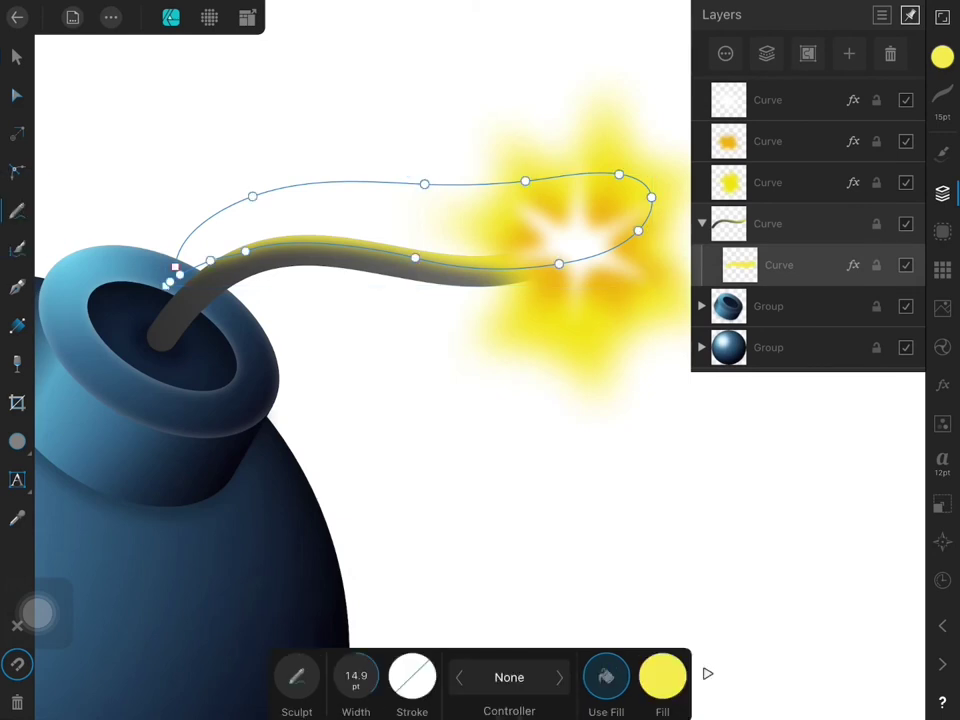
pyautogui.moveTo(170, 298)
pyautogui.mouseDown()
pyautogui.moveTo(310, 258)
pyautogui.moveTo(130, 318)
pyautogui.mouseUp()
pyautogui.click(942, 57)
pyautogui.click(792, 440)
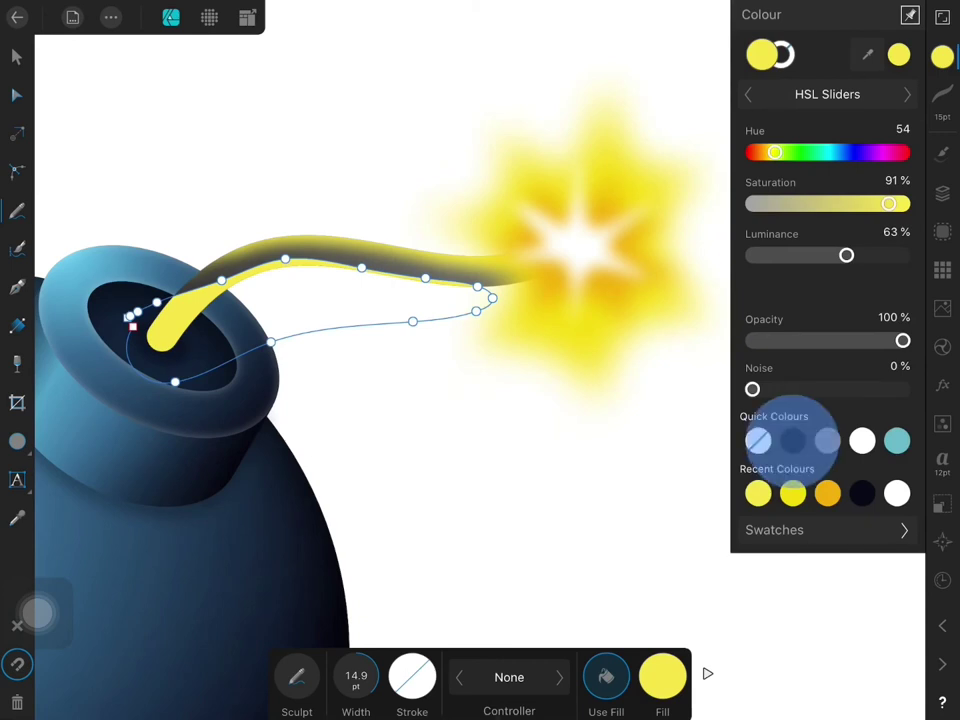
# - Soften the shading stroke with 3.4 px Gaussian Blur and 50% layer opacity
pyautogui.click(942, 384)
pyautogui.click(893, 156)
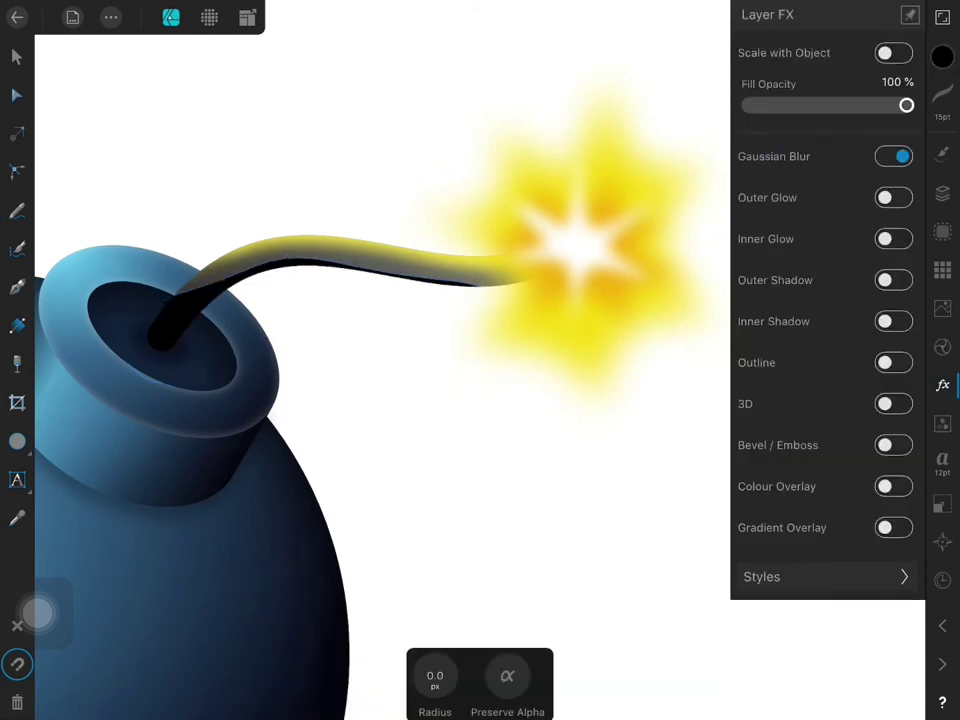
pyautogui.moveTo(439, 654); pyautogui.dragTo(439, 658)
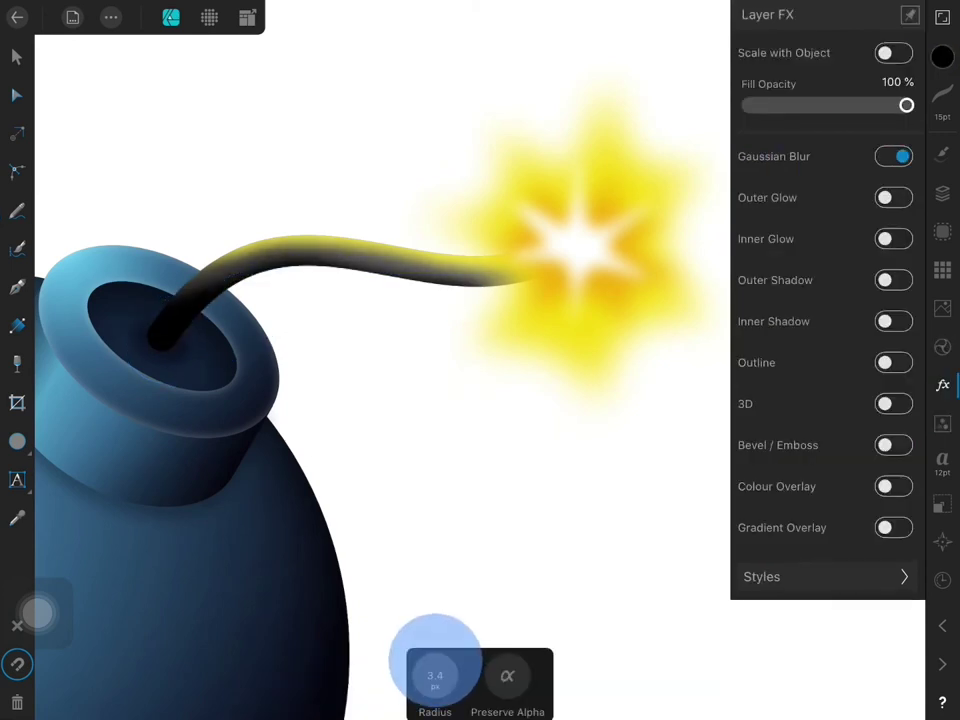
pyautogui.click(942, 193)
pyautogui.click(761, 261)
pyautogui.moveTo(905, 111); pyautogui.dragTo(805, 111)
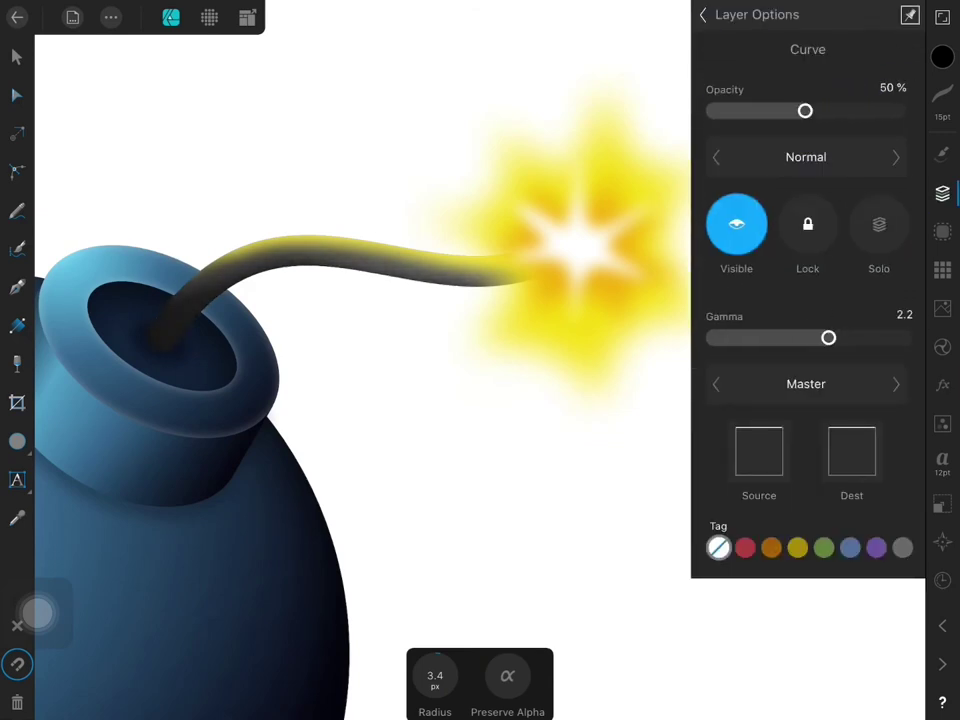
# - Lower the yellow Curve sublayer's opacity to 83% in Layer Options
pyautogui.click(703, 14)
pyautogui.click(782, 302)
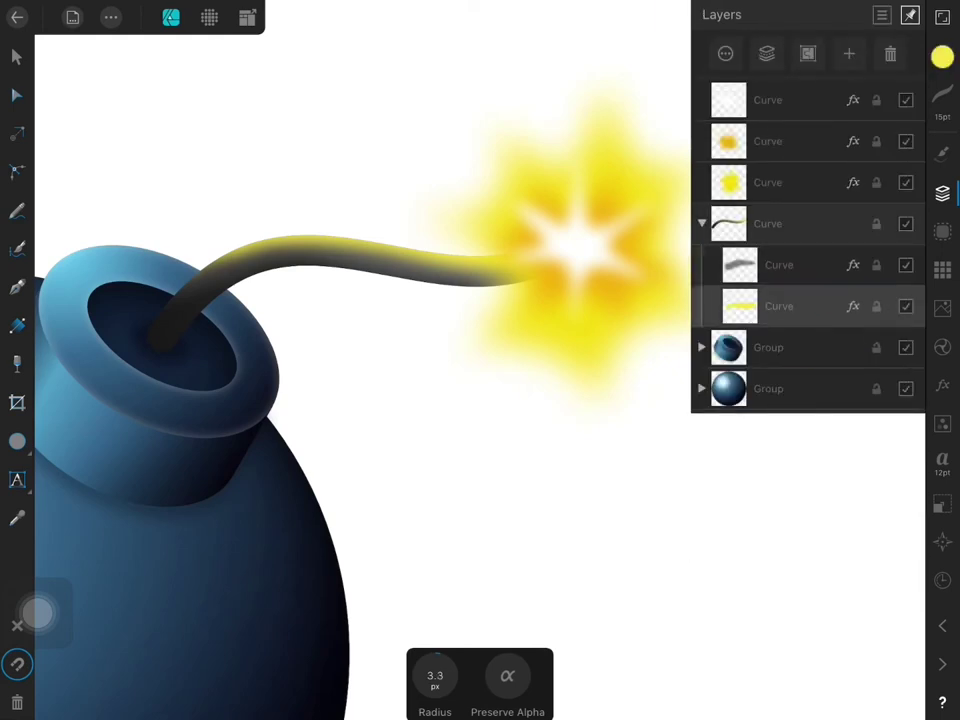
pyautogui.moveTo(899, 111); pyautogui.dragTo(866, 111)
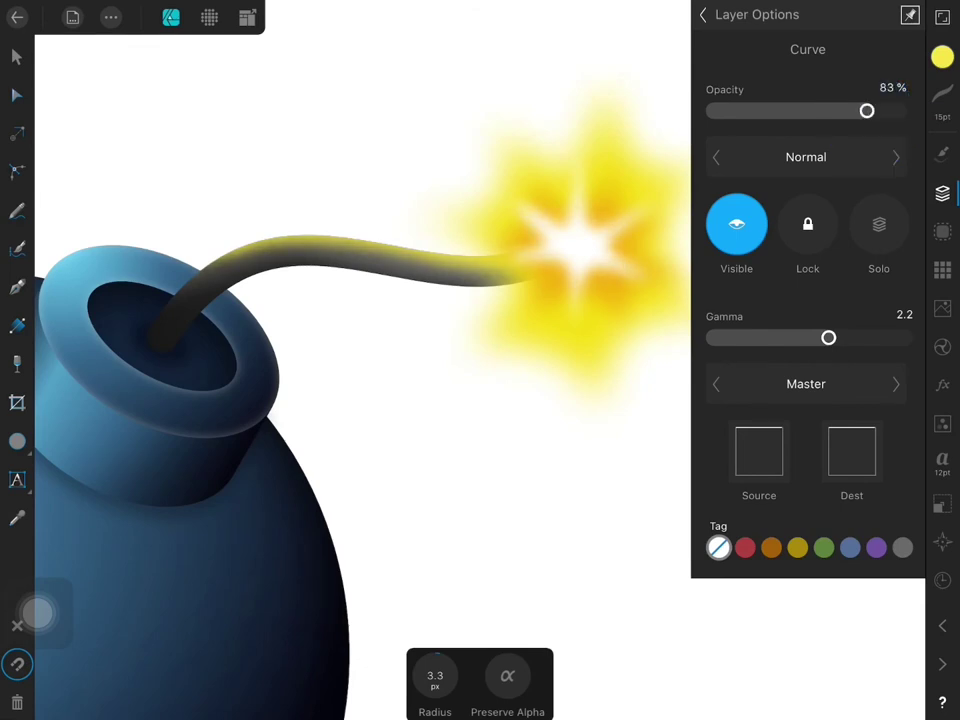
pyautogui.click(705, 14)
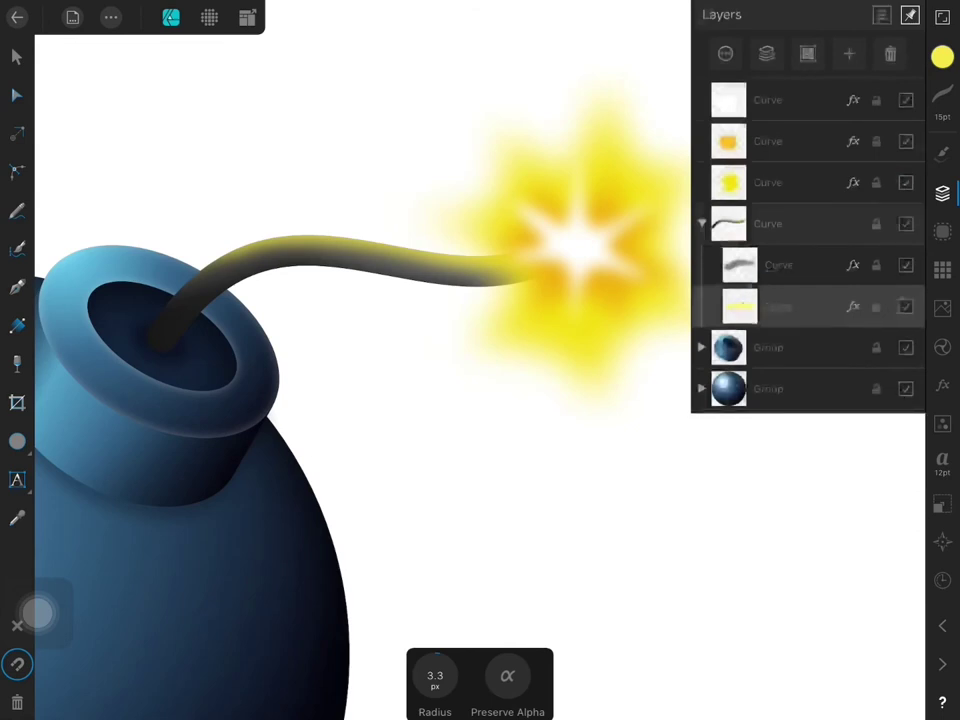
pyautogui.click(16, 94)
pyautogui.click(247, 238)
# - Adjust the fuse node near the bomb's neck, then clear the selection
pyautogui.moveTo(250, 238); pyautogui.dragTo(247, 240)
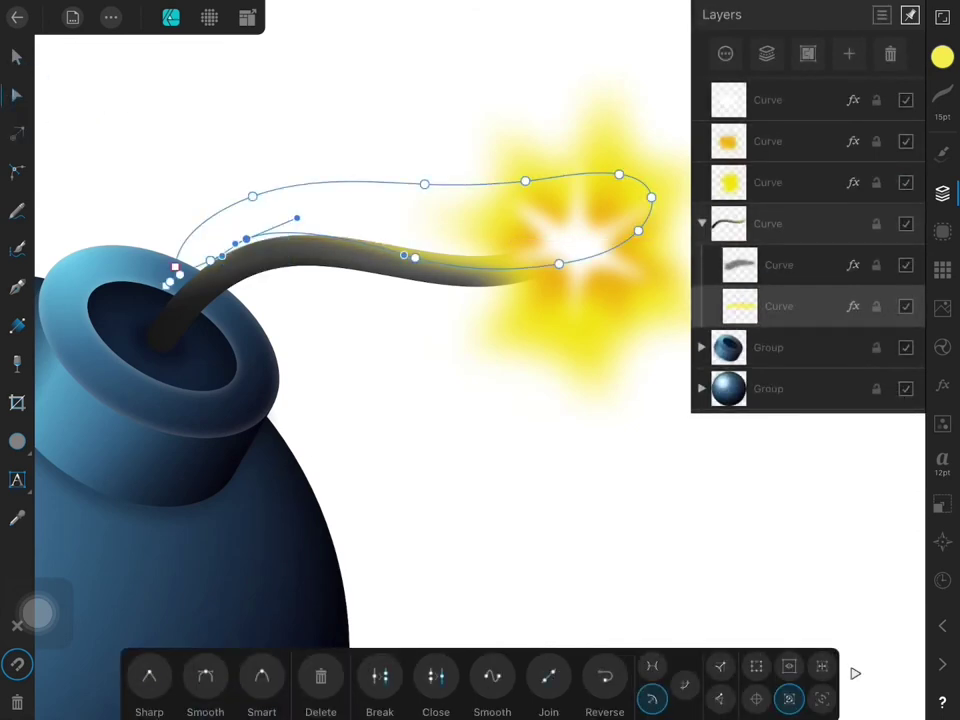
pyautogui.scroll(-3, 520, 311)
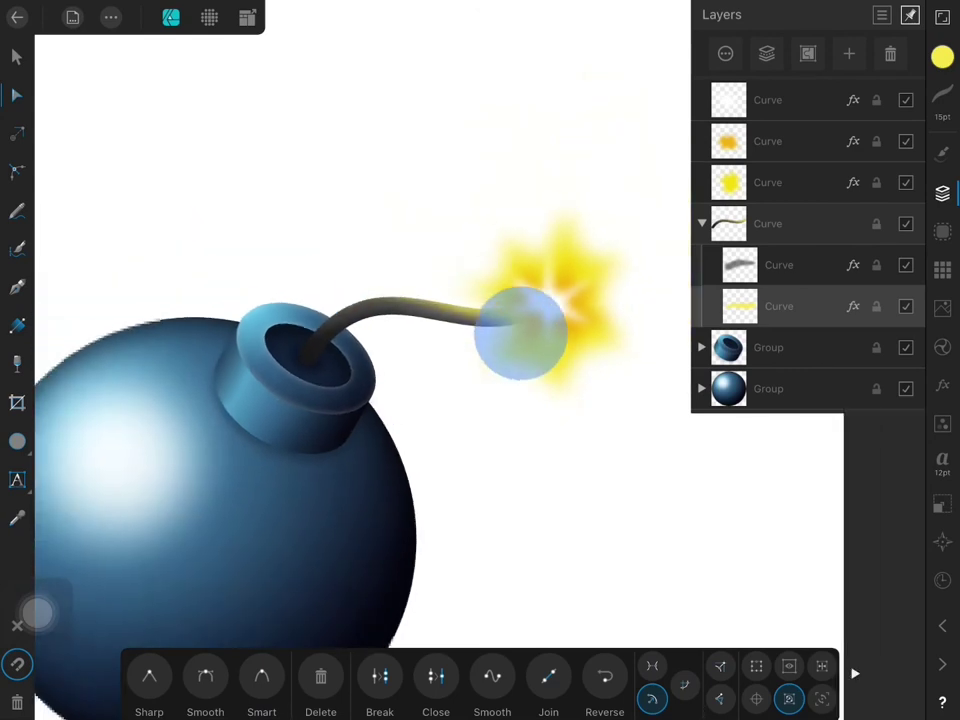
pyautogui.click(942, 193)
pyautogui.click(16, 56)
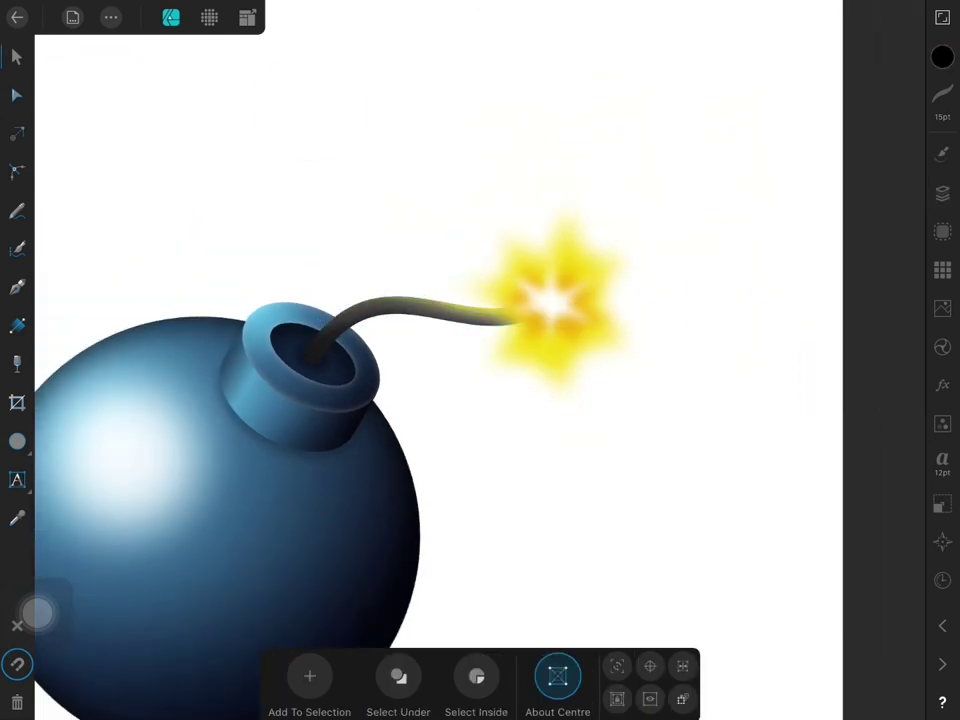
pyautogui.scroll(5, 498, 396)
# - Change the yellow highlight stroke's hue to 49
pyautogui.click(775, 306)
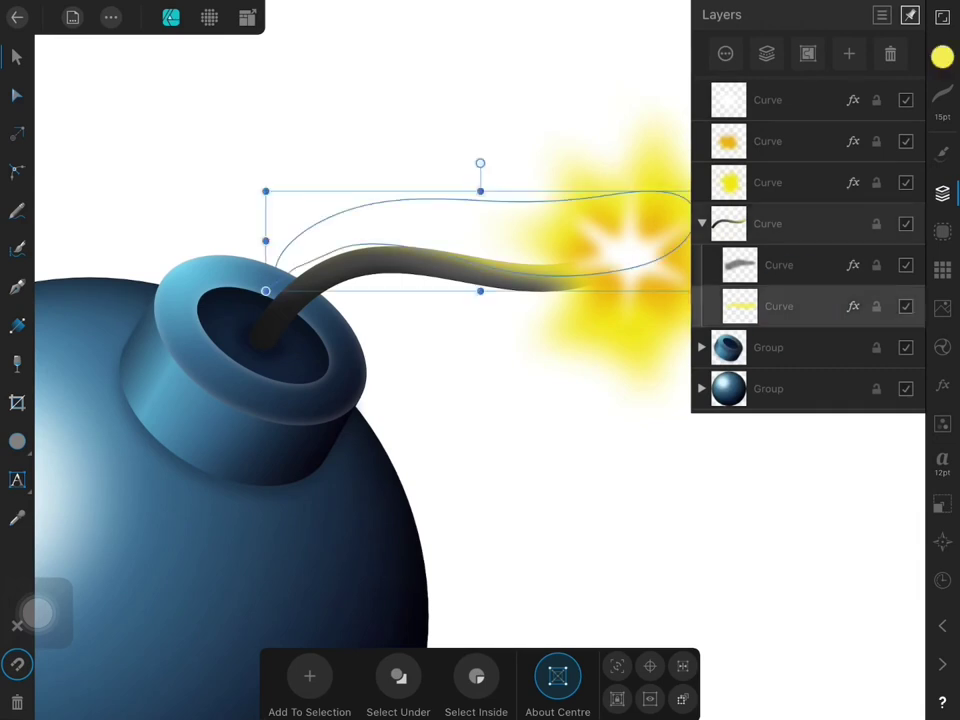
pyautogui.click(942, 57)
pyautogui.moveTo(770, 151); pyautogui.dragTo(773, 151)
# - Nudge the fuse slightly downward and rotate it about 0.4°
pyautogui.click(16, 57)
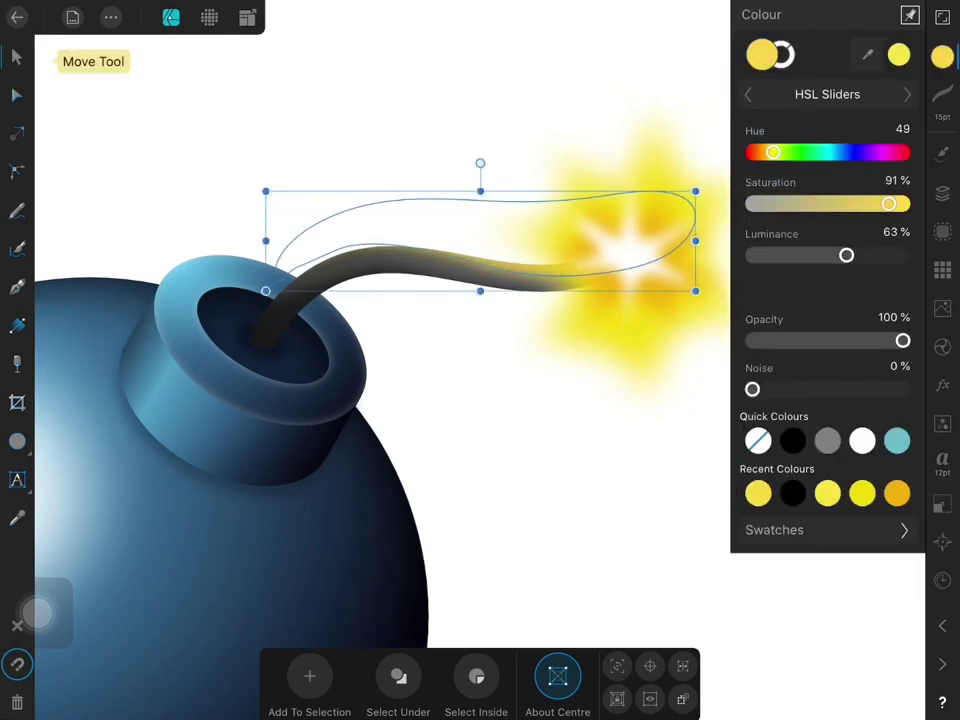
pyautogui.moveTo(529, 257); pyautogui.dragTo(495, 294)
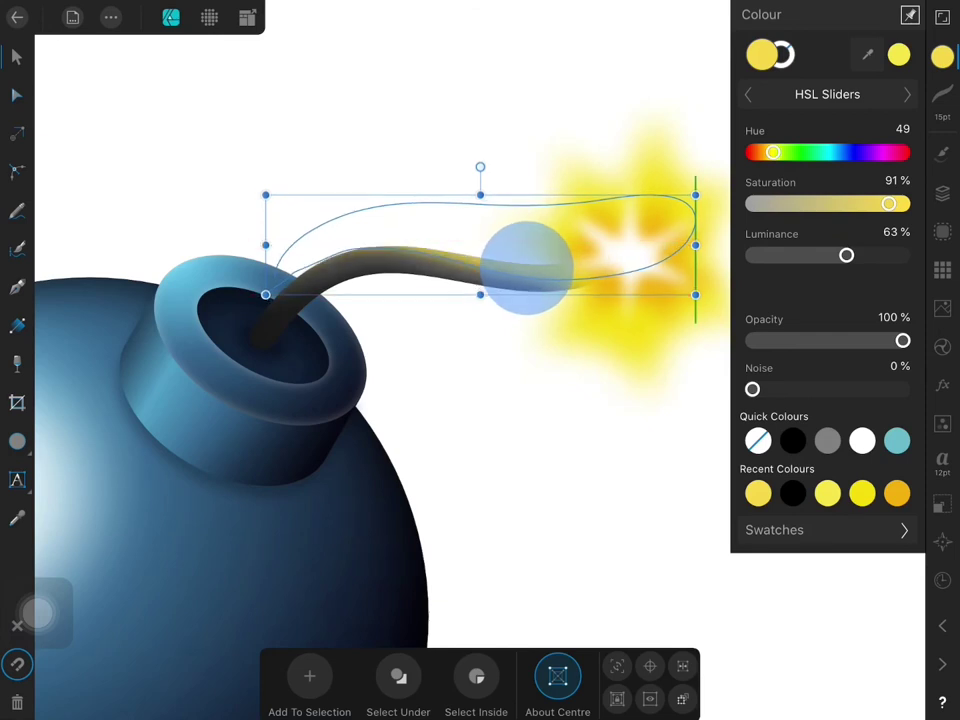
pyautogui.moveTo(480, 167); pyautogui.dragTo(483, 168)
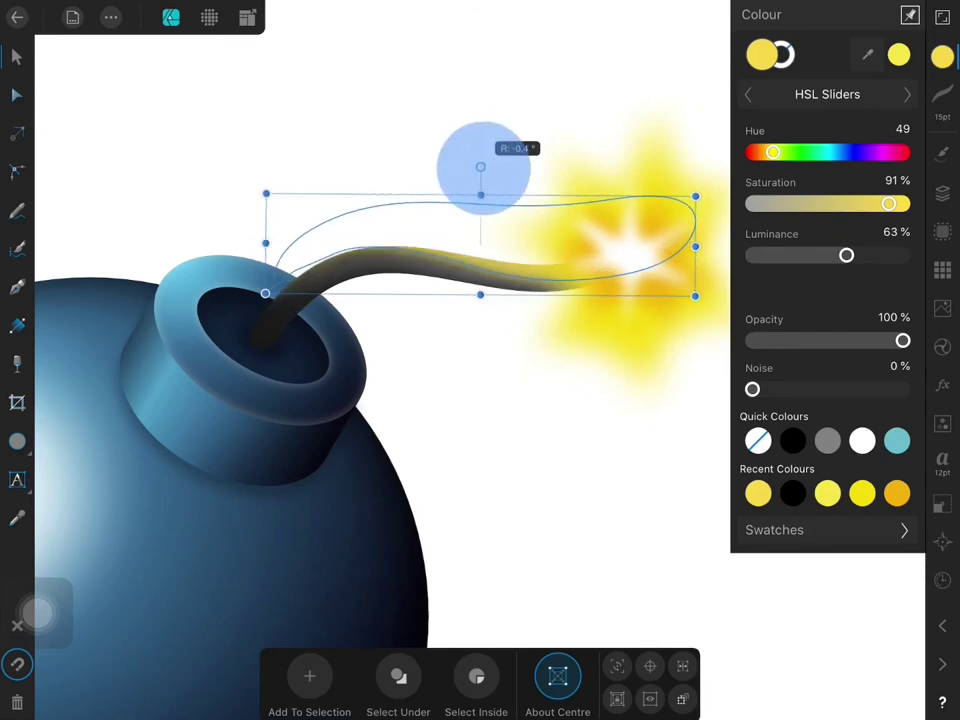
pyautogui.click(16, 57)
pyautogui.click(560, 450)
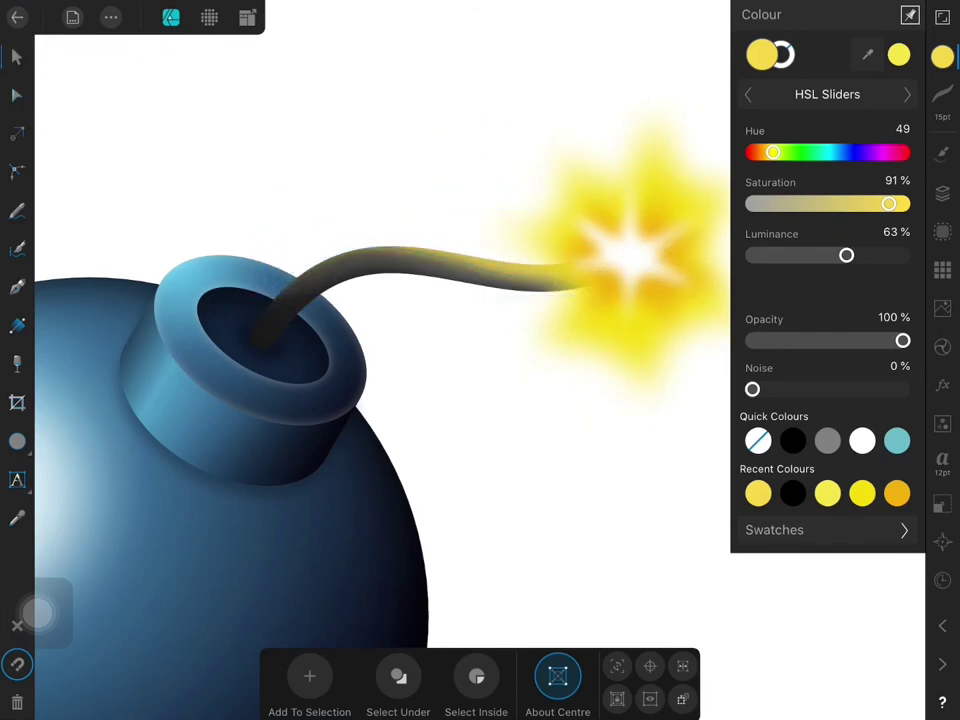
pyautogui.scroll(-3, 465, 370)
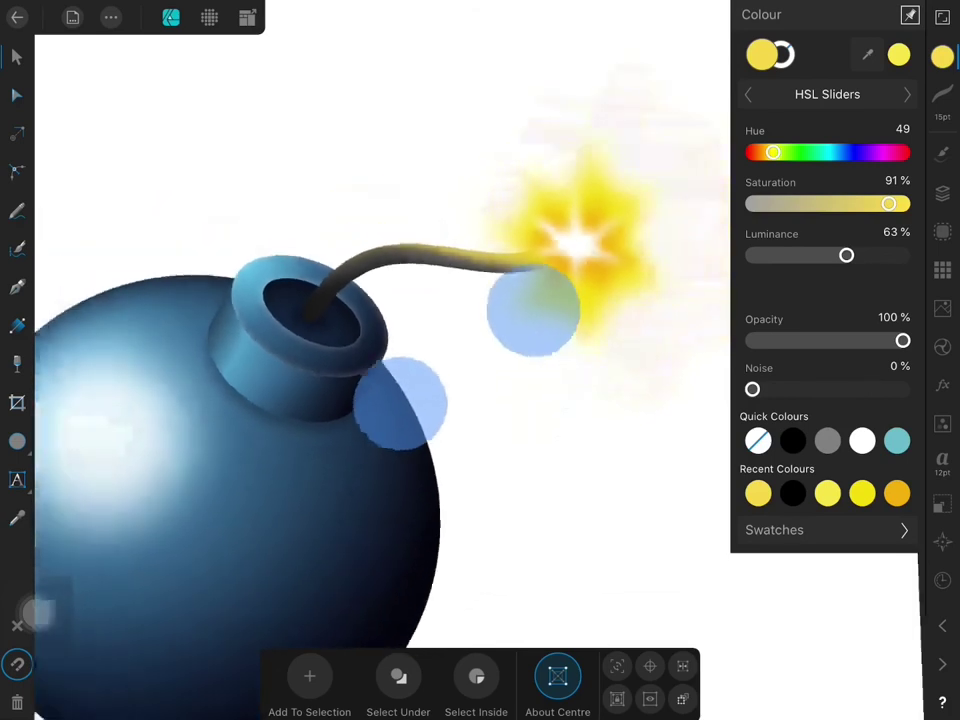
pyautogui.scroll(2, 474, 352)
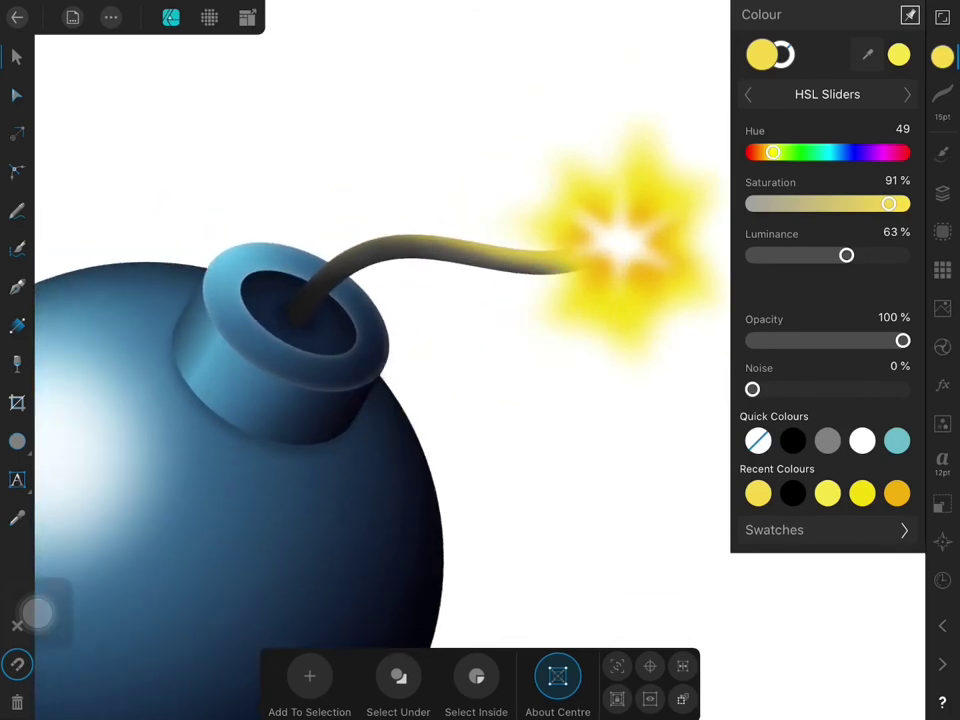
# - Select the fuse's grey shading stroke, undo an accidental curve, and select the bomb sphere group
pyautogui.click(942, 193)
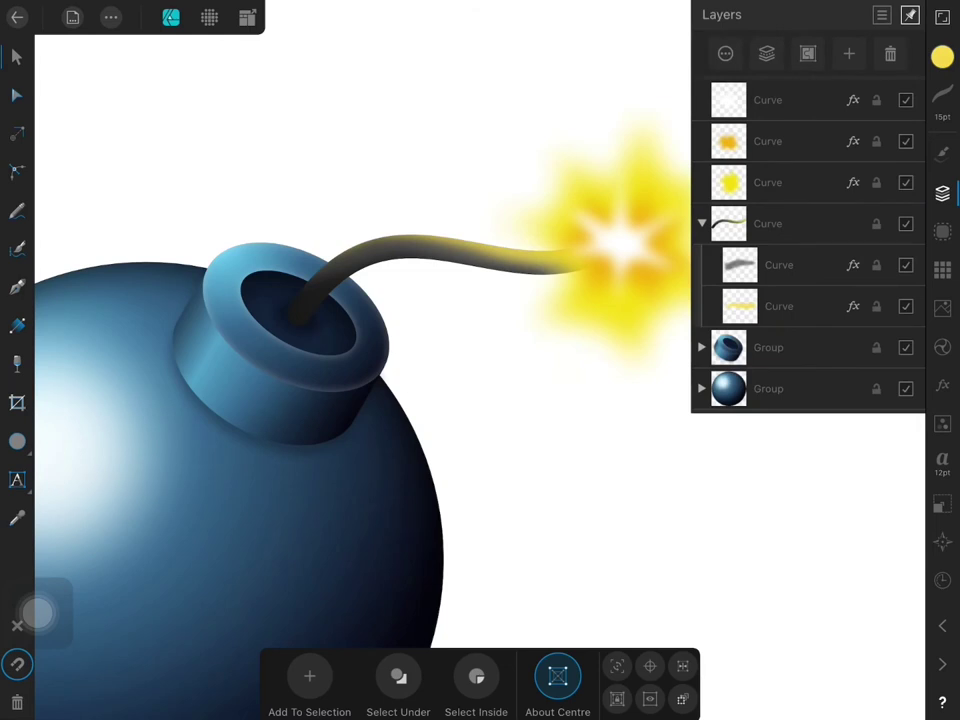
pyautogui.click(779, 264)
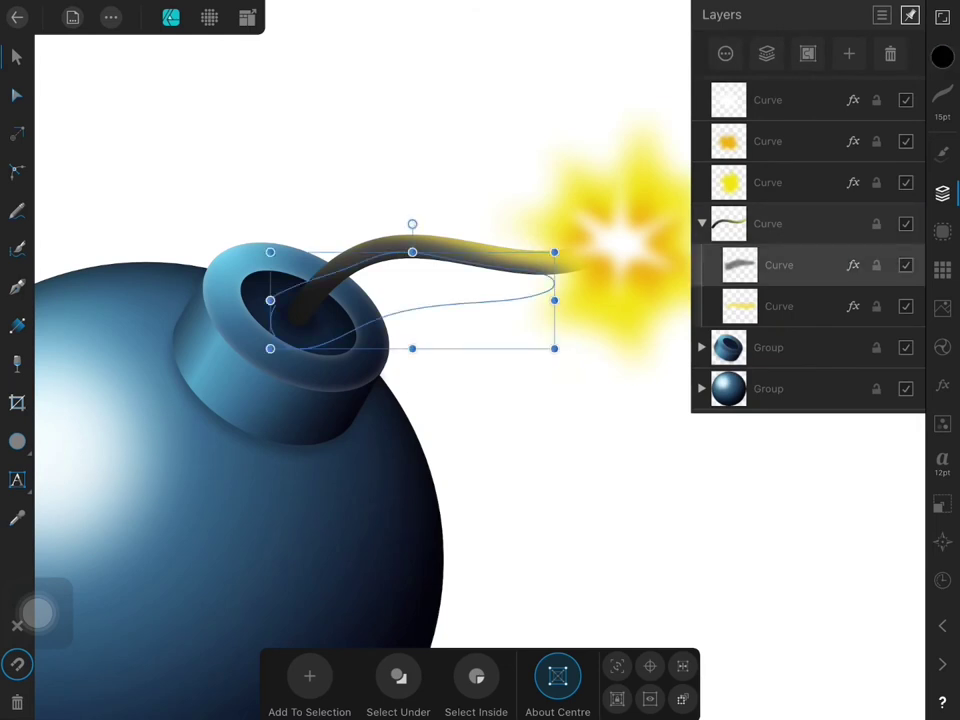
pyautogui.scroll(-2, 474, 352)
pyautogui.hotkey('ctrl', 'z')
pyautogui.click(16, 57)
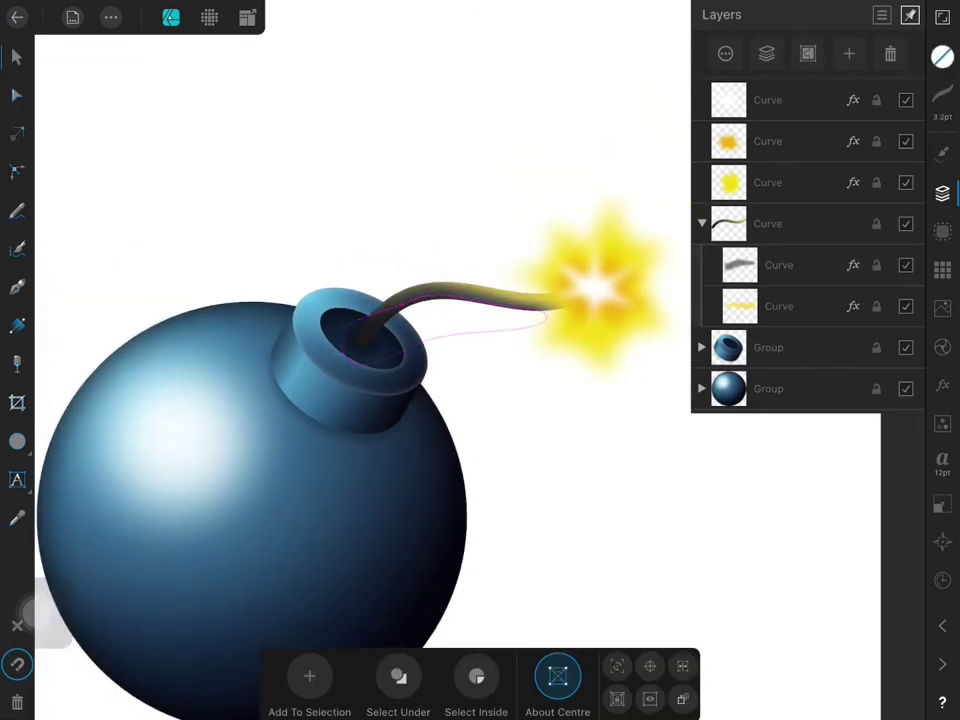
pyautogui.scroll(-3, 488, 368)
pyautogui.scroll(-2, 438, 356)
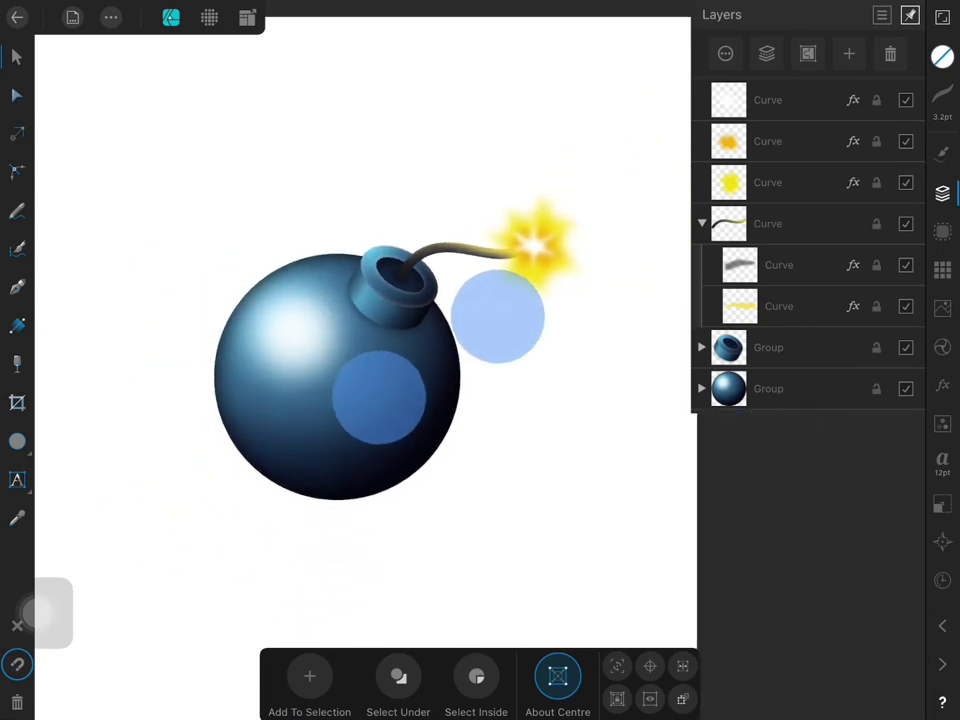
pyautogui.scroll(-2, 438, 356)
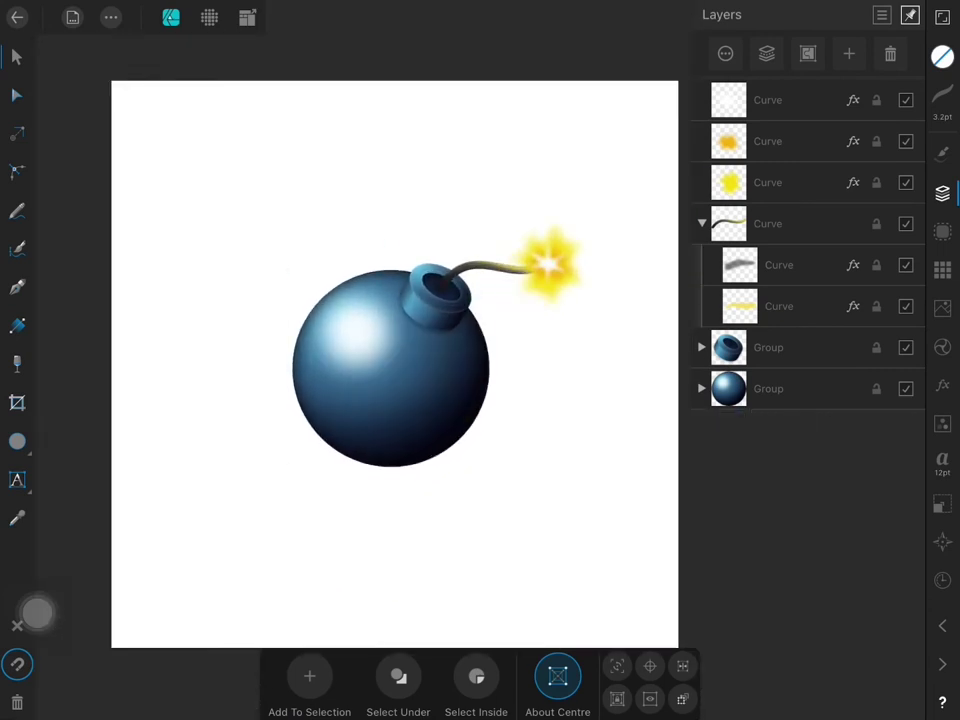
pyautogui.click(380, 390)
# - Draw a rectangle covering the whole page with the Rectangle tool
pyautogui.click(20, 441)
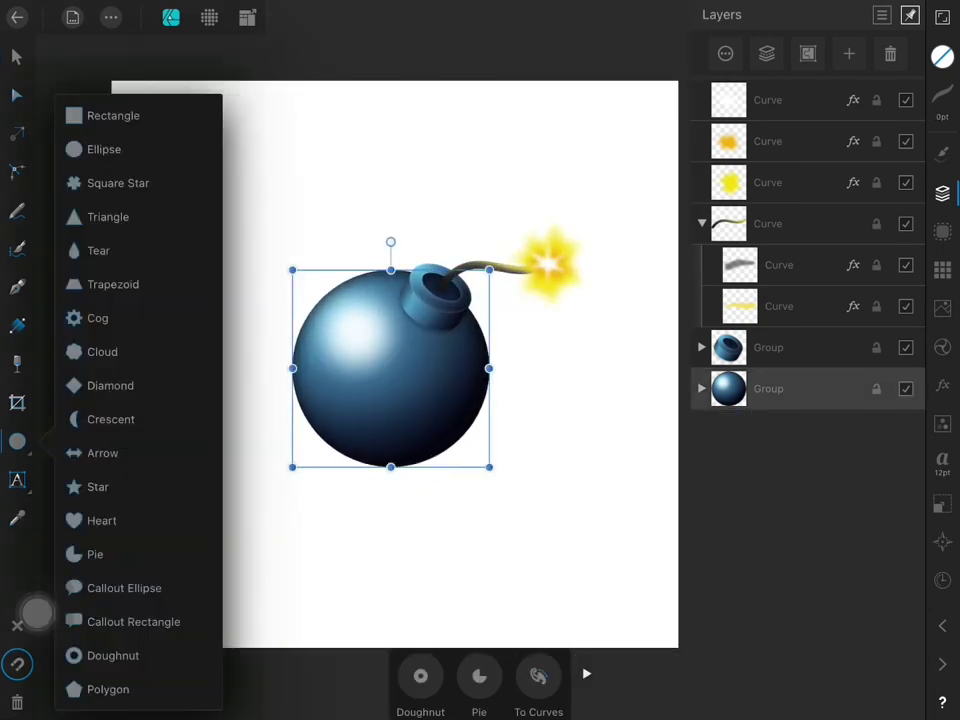
pyautogui.click(100, 113)
pyautogui.click(111, 17)
pyautogui.click(111, 17)
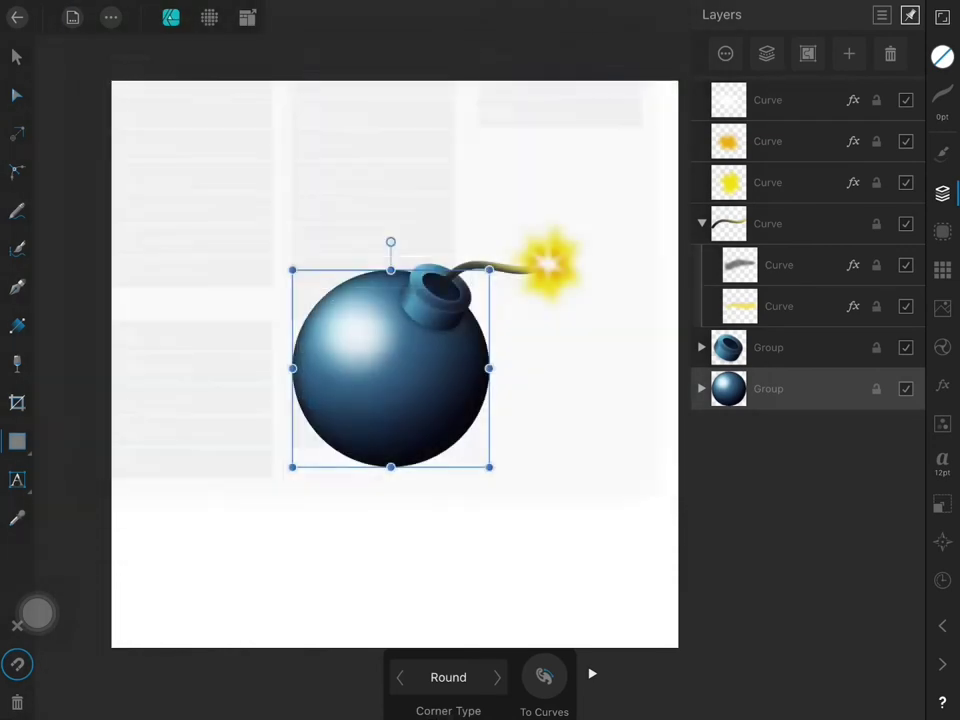
pyautogui.moveTo(115, 85)
pyautogui.mouseDown()
pyautogui.moveTo(671, 615)
pyautogui.moveTo(679, 647)
pyautogui.mouseUp()
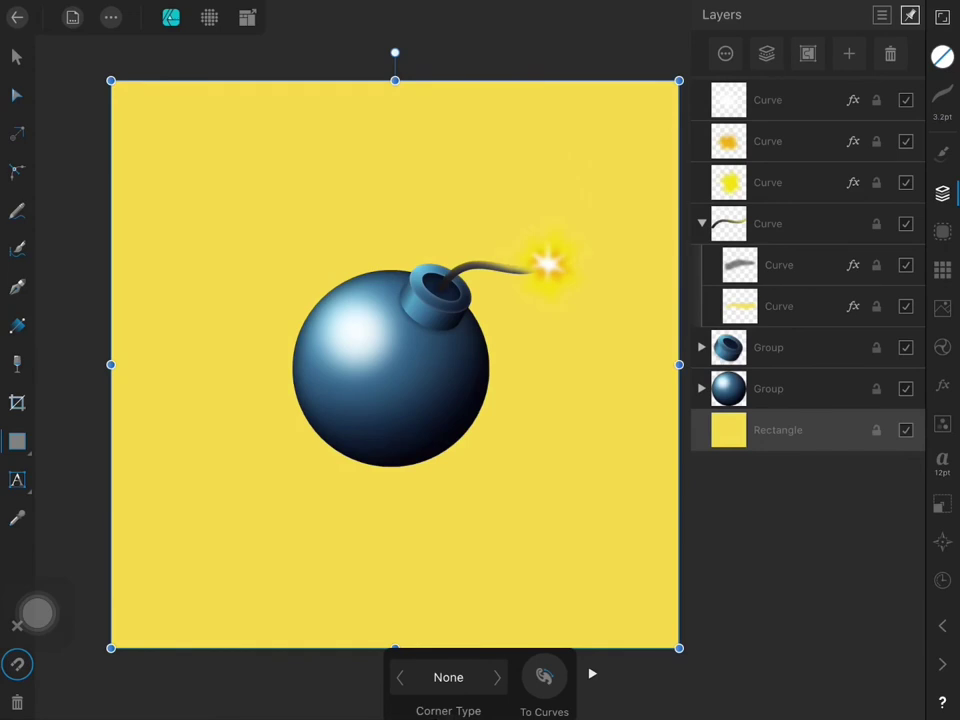
# - Fill the rectangle with pale blue: hue 203, saturation 77%, luminance 83%
pyautogui.click(942, 56)
pyautogui.moveTo(773, 152); pyautogui.dragTo(838, 152)
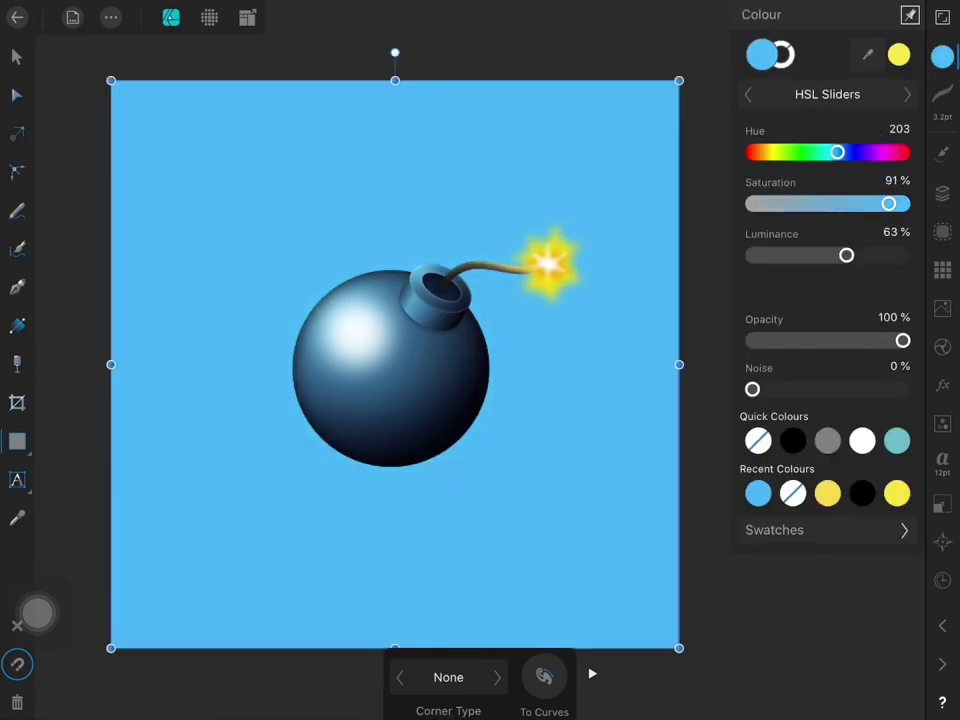
pyautogui.moveTo(888, 203); pyautogui.dragTo(867, 203)
pyautogui.moveTo(846, 255); pyautogui.dragTo(877, 255)
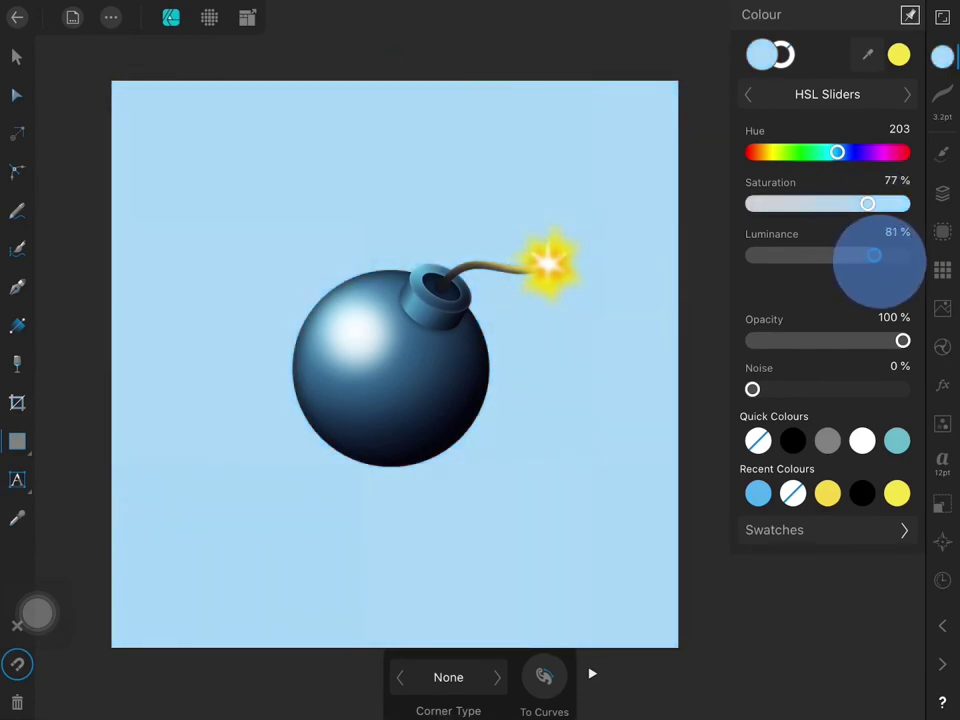
pyautogui.click(17, 57)
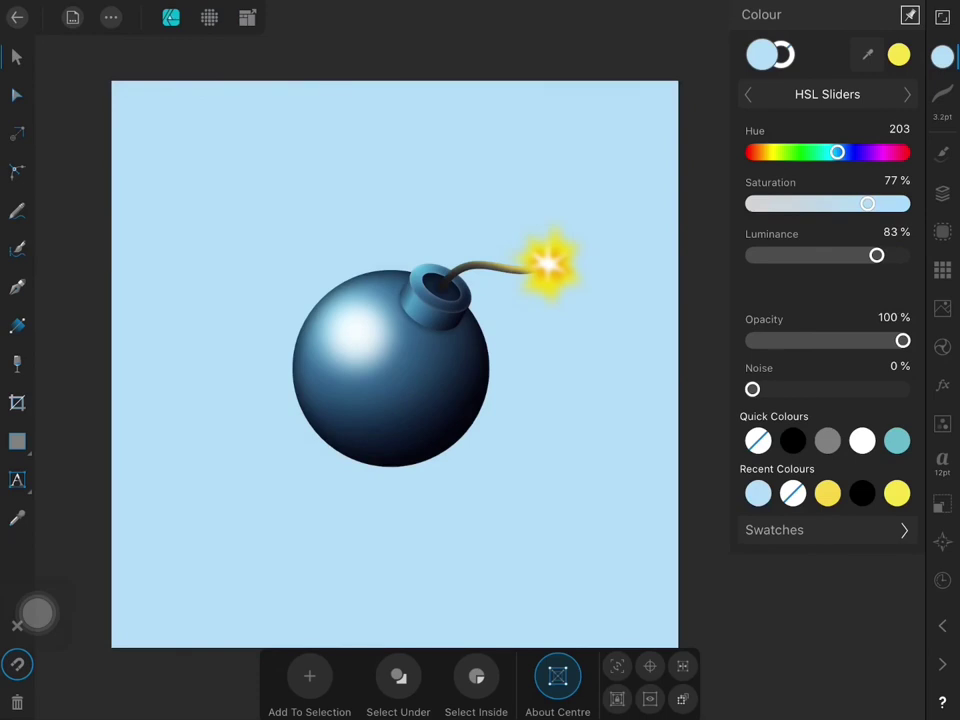
# - Draw a flat ellipse under the bomb and fill it with the bomb's sampled dark blue
pyautogui.click(17, 441)
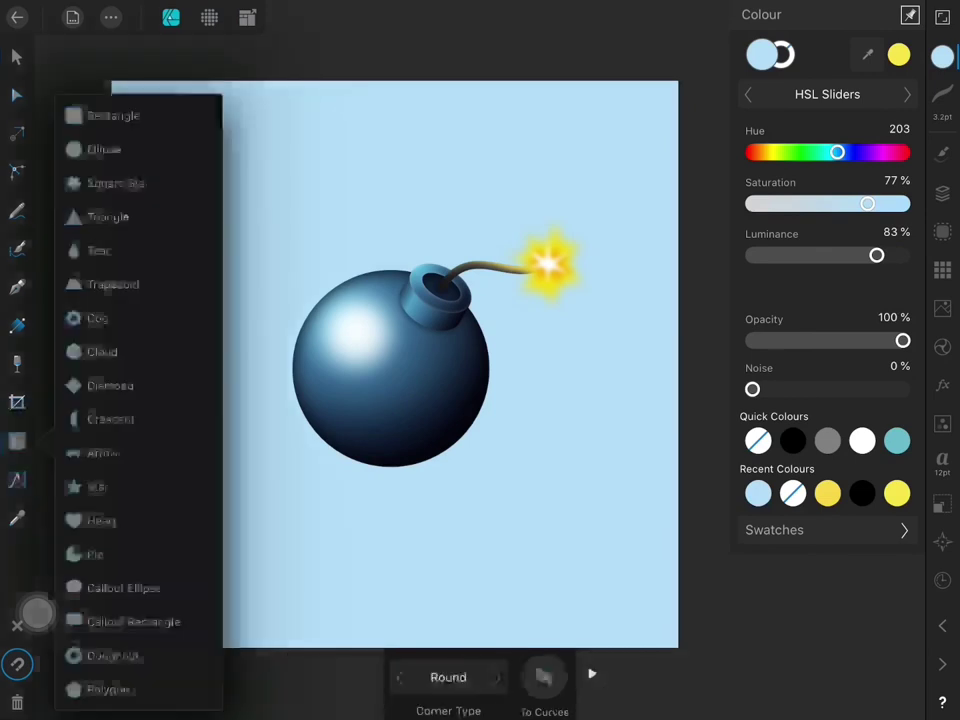
pyautogui.click(96, 146)
pyautogui.moveTo(304, 451); pyautogui.dragTo(479, 483)
pyautogui.click(792, 440)
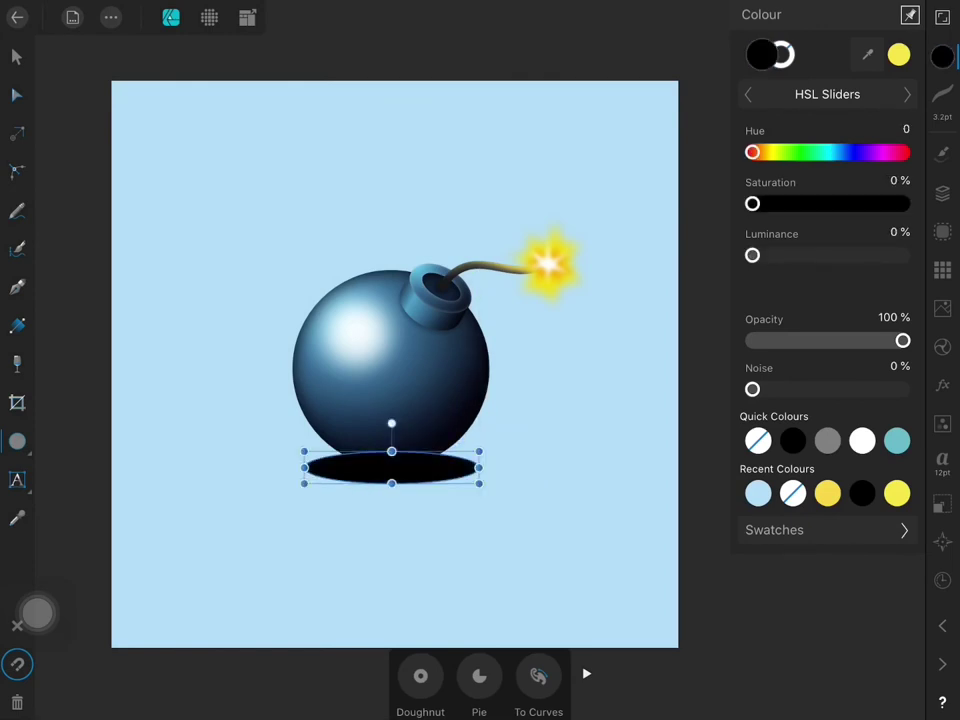
pyautogui.click(17, 518)
pyautogui.click(310, 400)
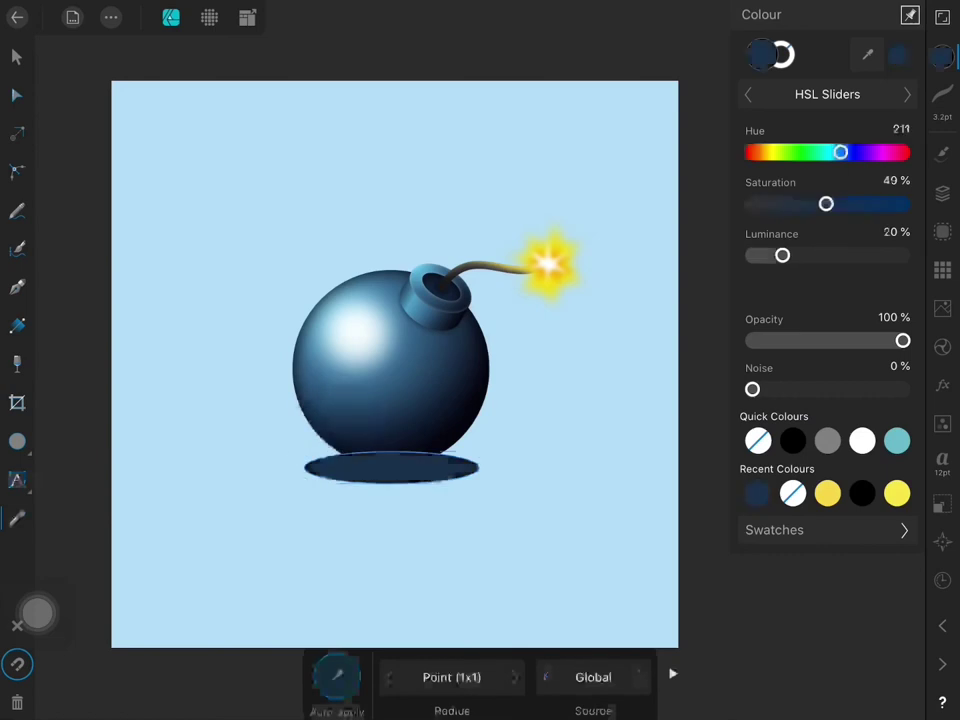
# - Give the ellipse about 10 px Gaussian Blur and move it behind the bomb groups
pyautogui.click(942, 384)
pyautogui.click(893, 156)
pyautogui.moveTo(435, 676); pyautogui.dragTo(443, 627)
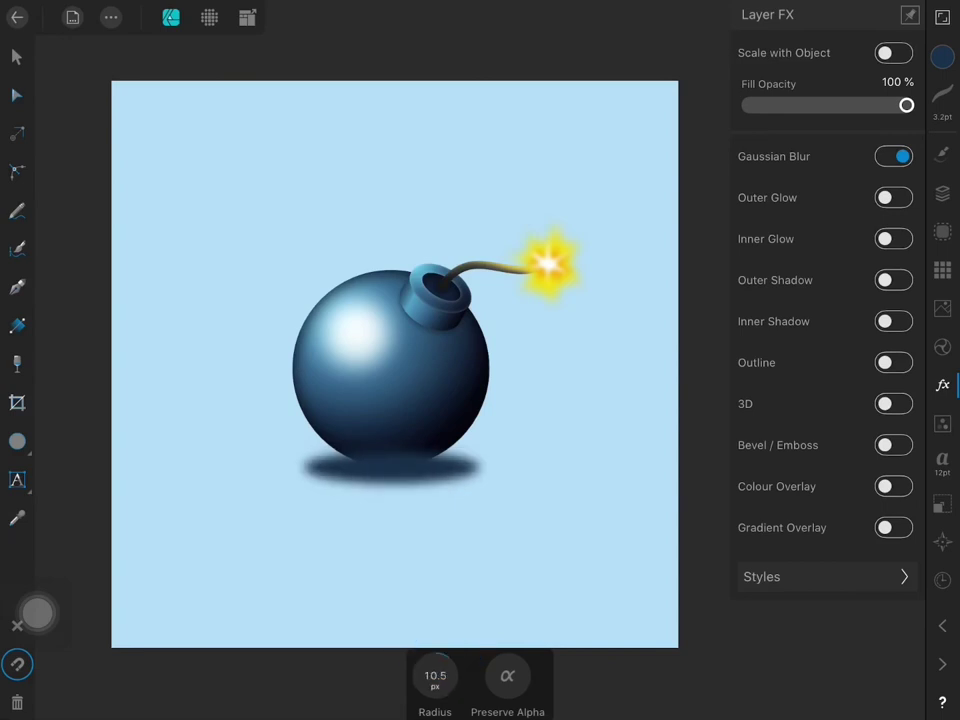
pyautogui.click(942, 193)
pyautogui.moveTo(799, 107); pyautogui.dragTo(793, 450)
pyautogui.click(876, 471)
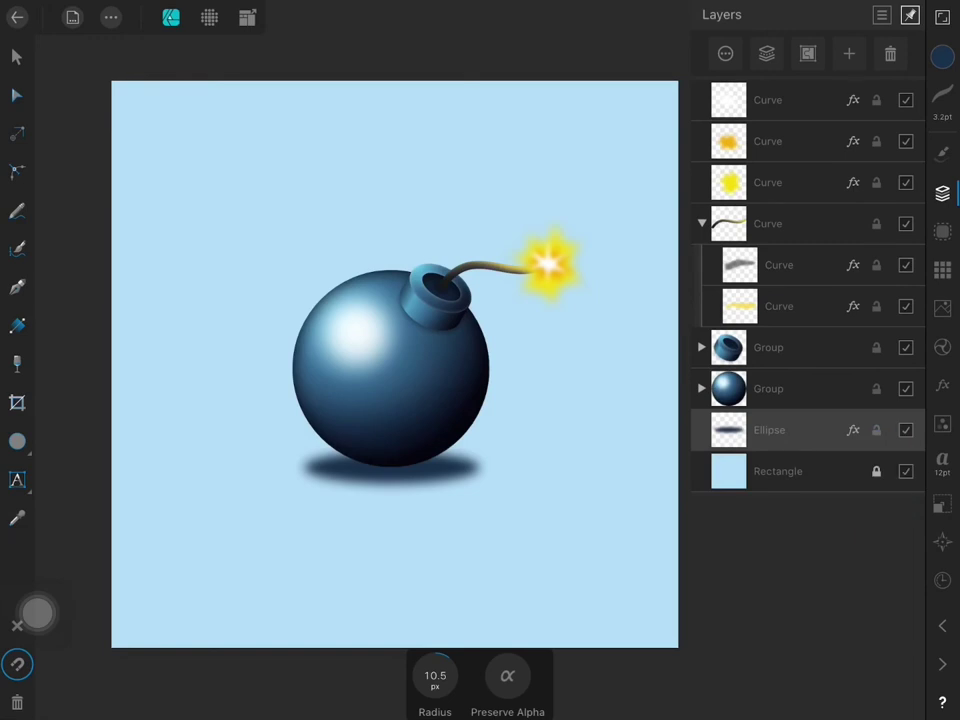
# - Set the shadow ellipse to about 44% opacity and raise its blur to 12 px
pyautogui.click(16, 56)
pyautogui.click(726, 54)
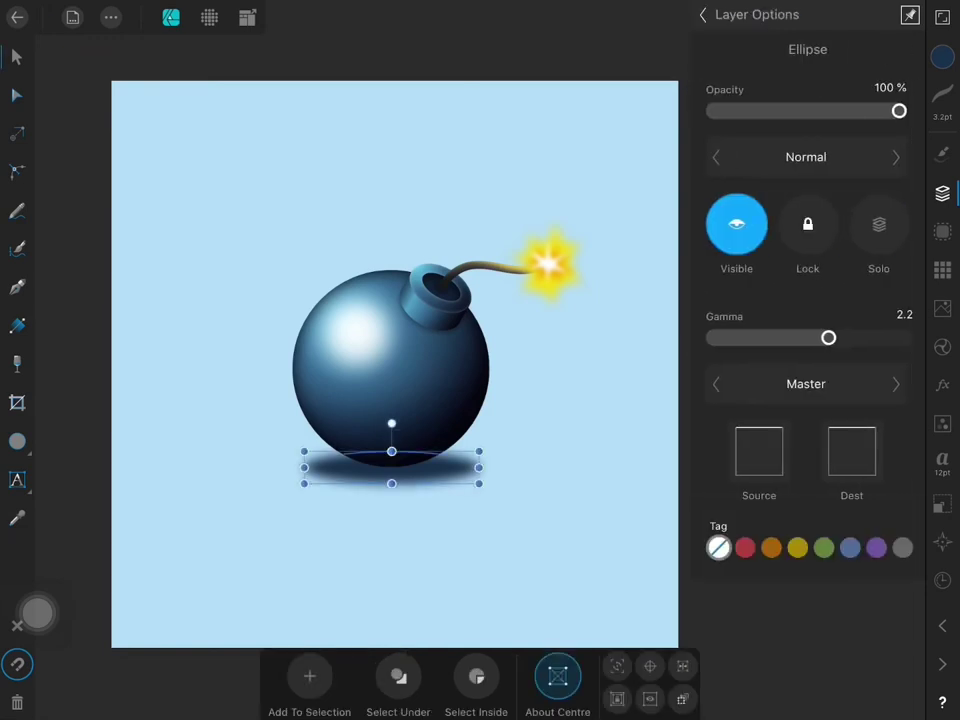
pyautogui.moveTo(899, 111)
pyautogui.mouseDown()
pyautogui.moveTo(761, 111)
pyautogui.moveTo(827, 111)
pyautogui.moveTo(802, 111)
pyautogui.mouseUp()
pyautogui.click(942, 385)
pyautogui.click(773, 156)
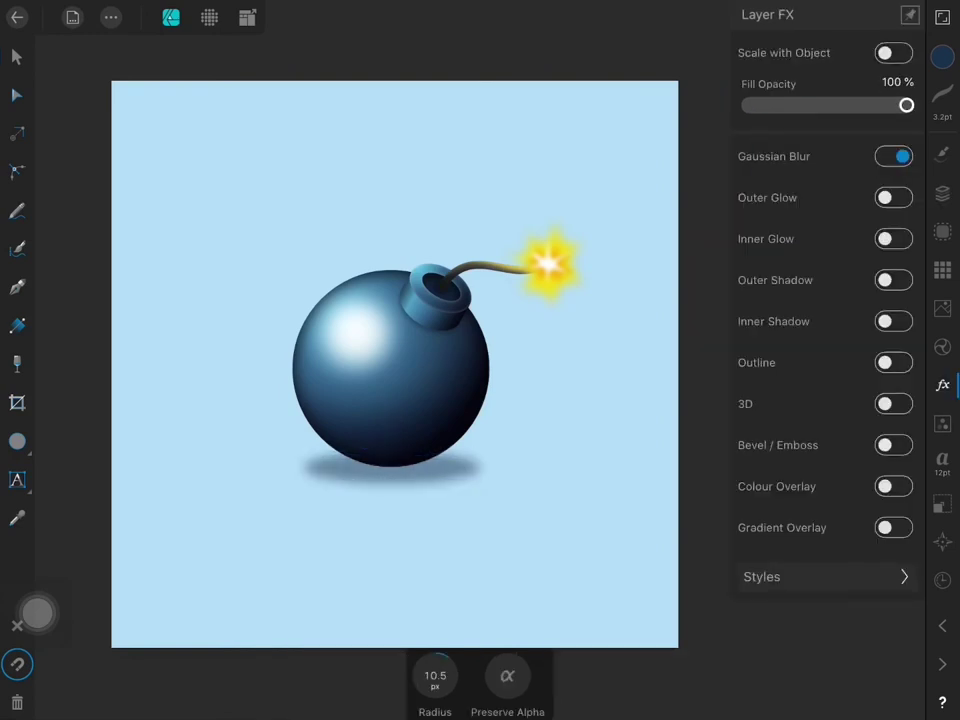
pyautogui.moveTo(425, 675); pyautogui.dragTo(450, 675)
# - Resize the shadow to about 331 px wide and centre it under the bomb
pyautogui.click(16, 56)
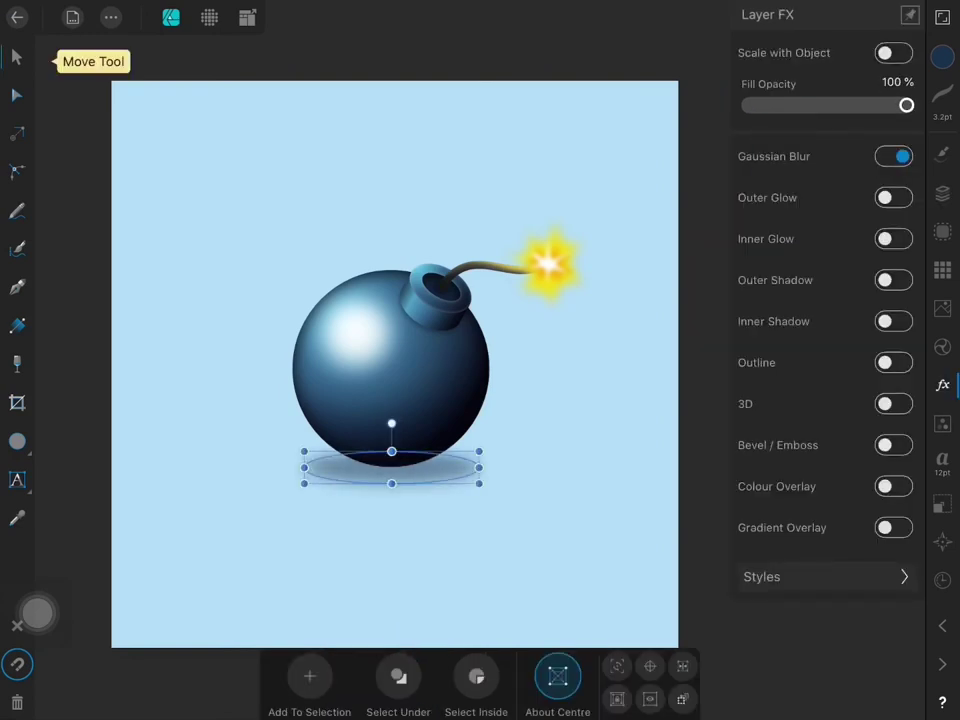
pyautogui.moveTo(476, 468)
pyautogui.mouseDown()
pyautogui.moveTo(490, 468)
pyautogui.moveTo(444, 469)
pyautogui.moveTo(479, 466)
pyautogui.mouseUp()
pyautogui.moveTo(295, 466); pyautogui.dragTo(307, 465)
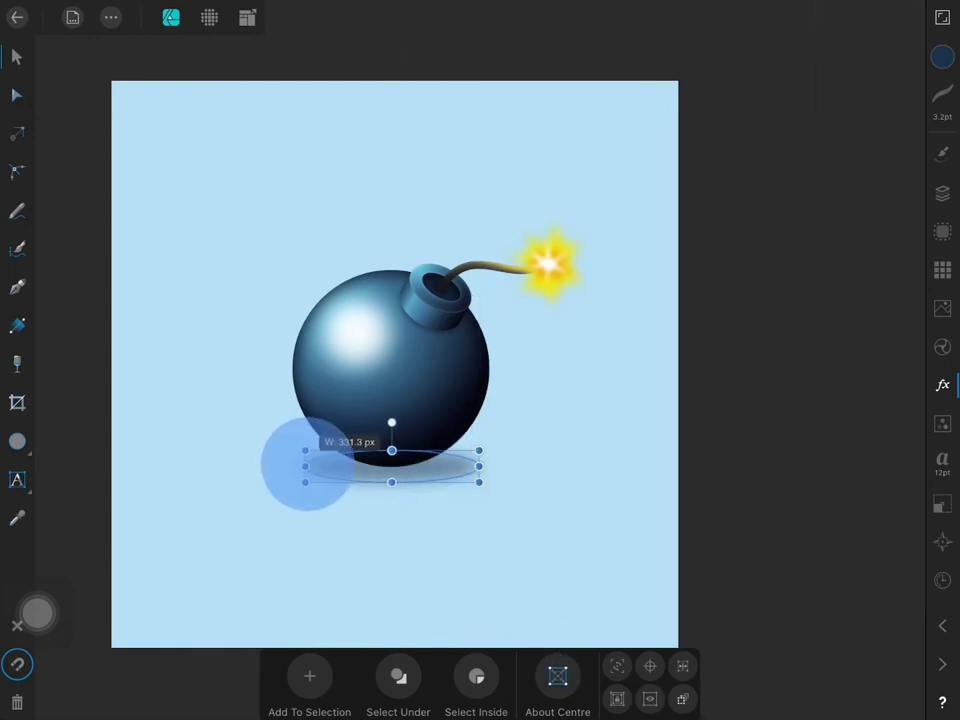
pyautogui.moveTo(444, 467); pyautogui.dragTo(447, 467)
pyautogui.click(600, 560)
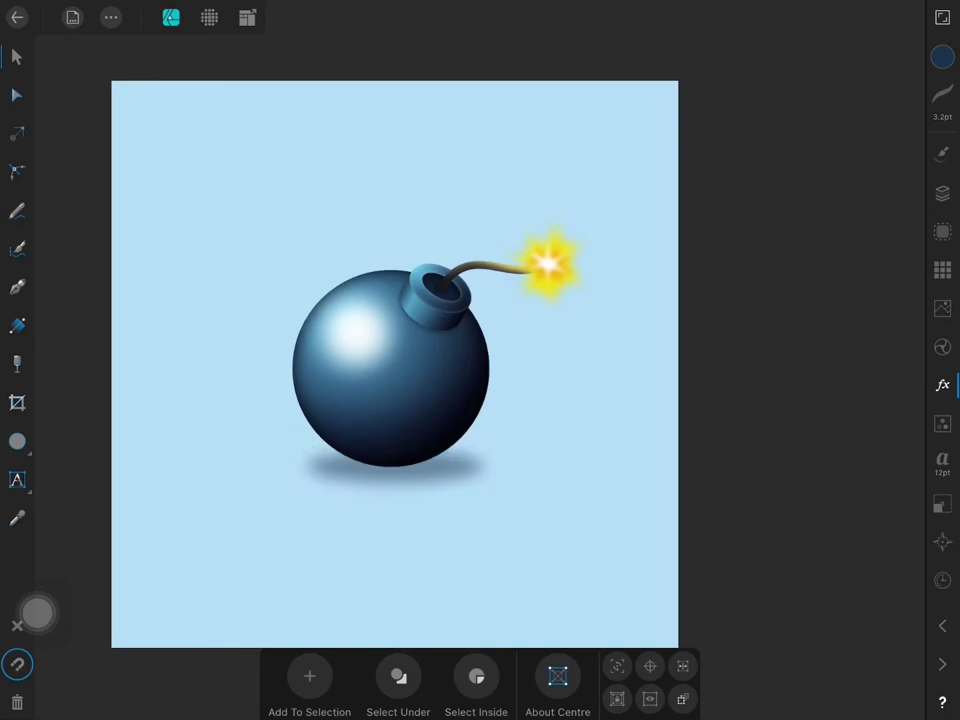
pyautogui.scroll(3, 457, 430)
pyautogui.scroll(2, 457, 430)
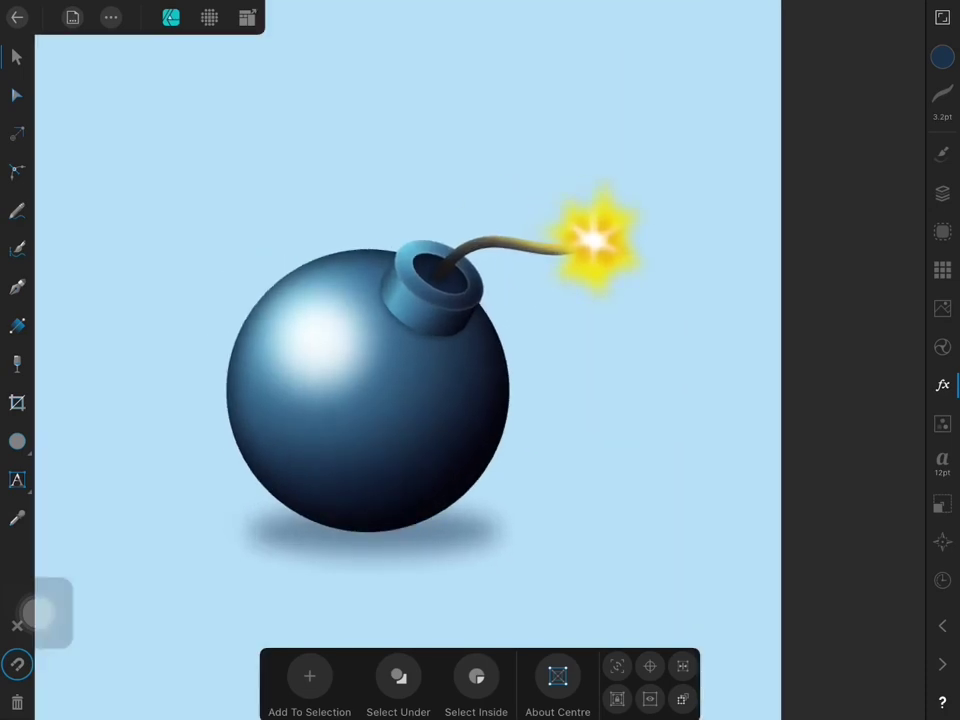
pyautogui.click(942, 193)
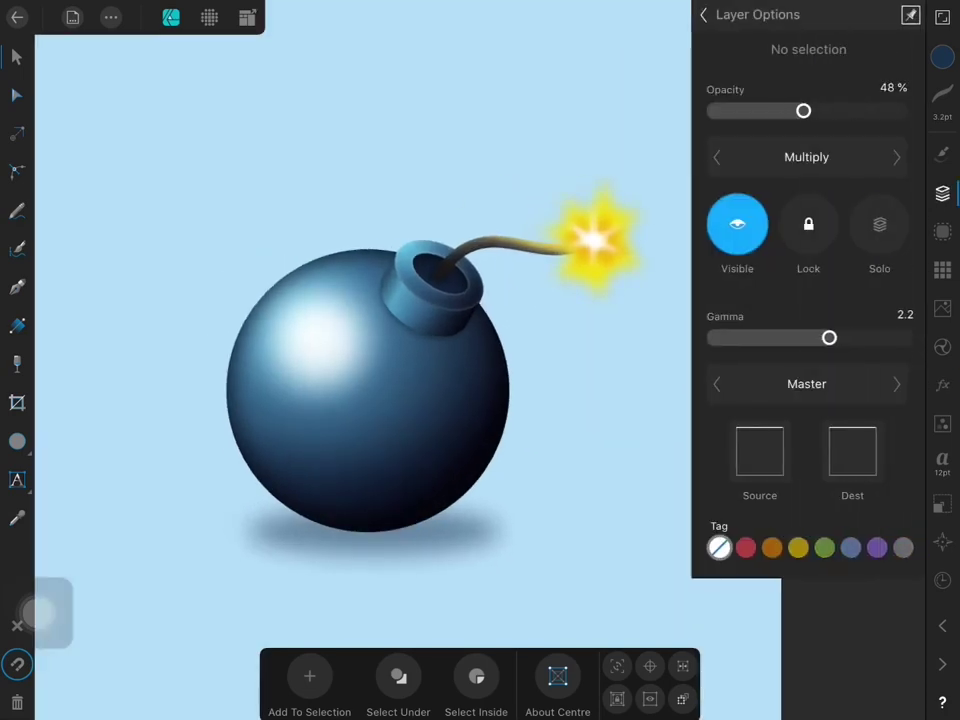
pyautogui.click(703, 14)
pyautogui.click(702, 388)
# - Pencil-draw a reflection shape on the bomb's right side, coloured yellow from the spark
pyautogui.click(780, 430)
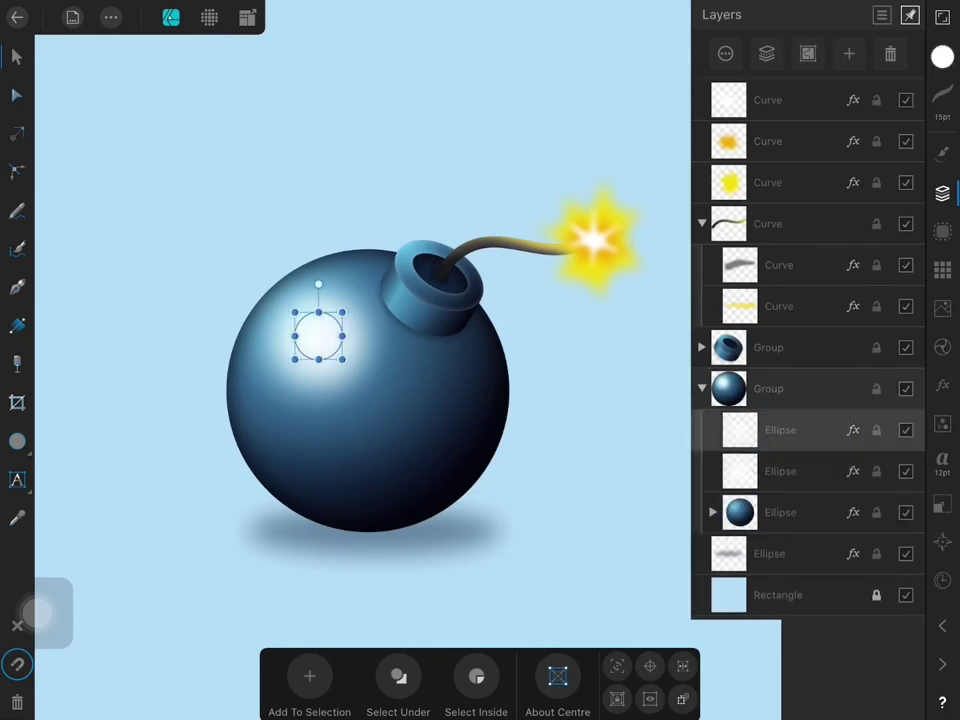
pyautogui.scroll(2, 453, 407)
pyautogui.scroll(2, 457, 432)
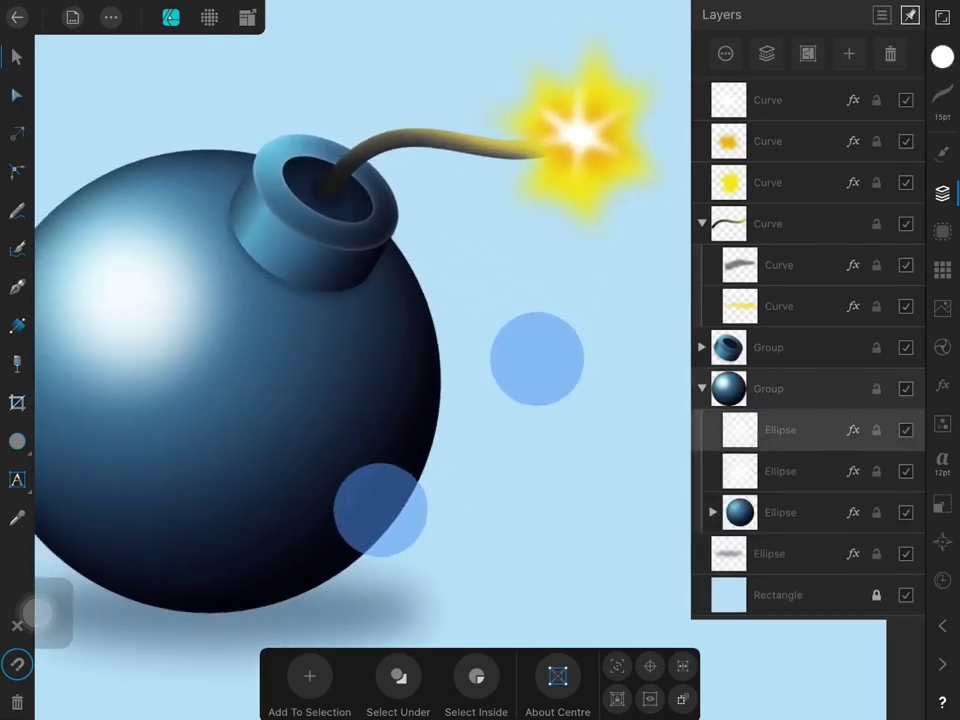
pyautogui.scroll(1, 457, 432)
pyautogui.click(17, 212)
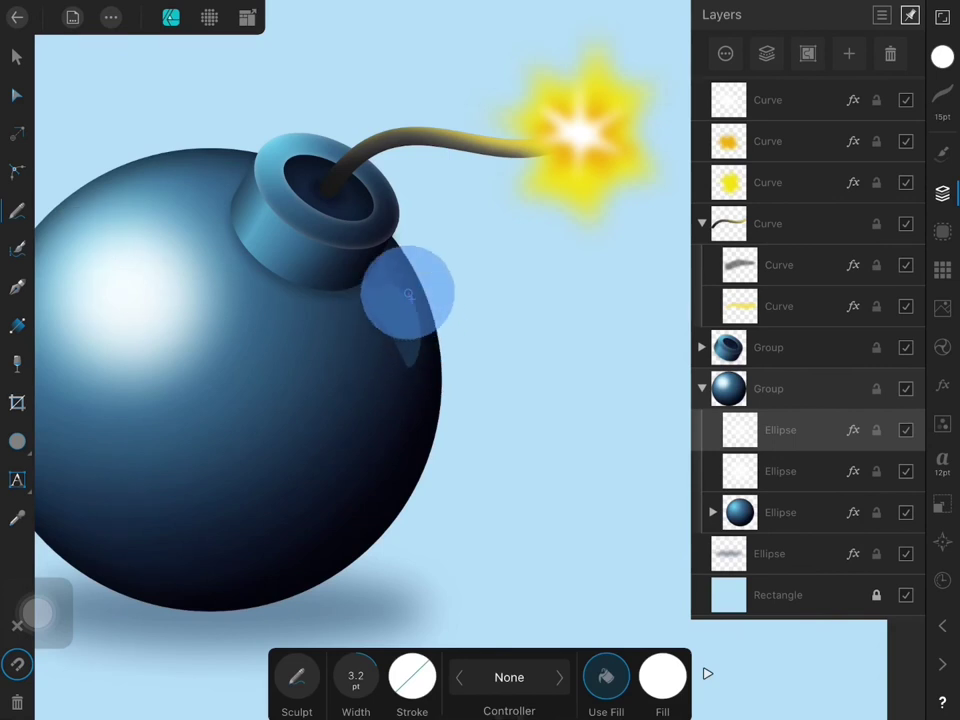
pyautogui.moveTo(418, 360); pyautogui.dragTo(408, 364)
pyautogui.click(17, 517)
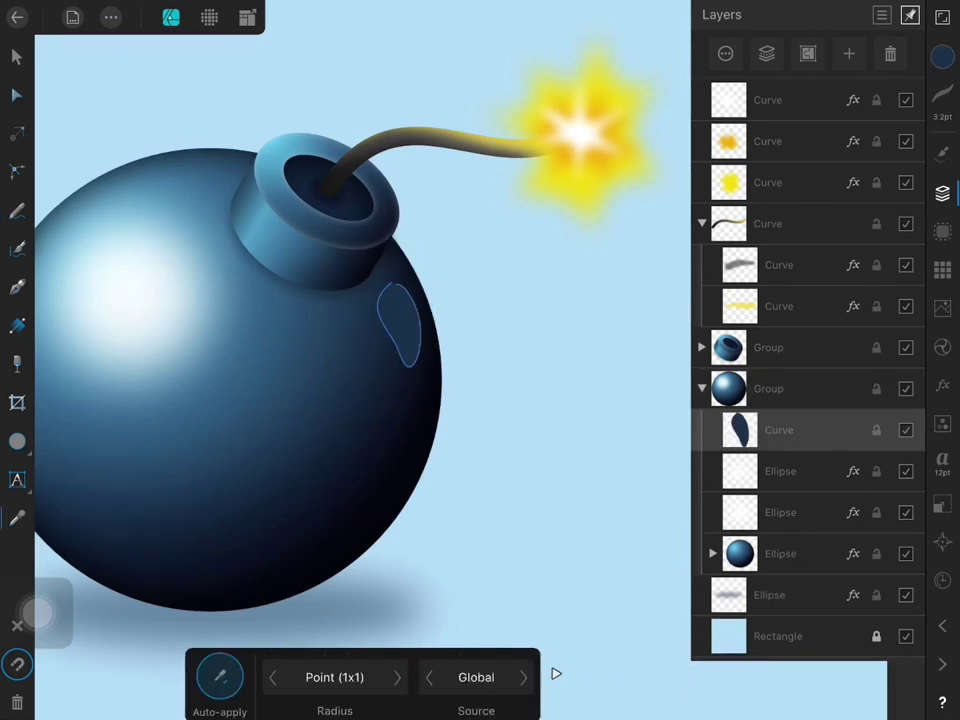
pyautogui.click(600, 170)
# - Blur the yellow shape about 9 px and lower its opacity to 48%
pyautogui.click(942, 385)
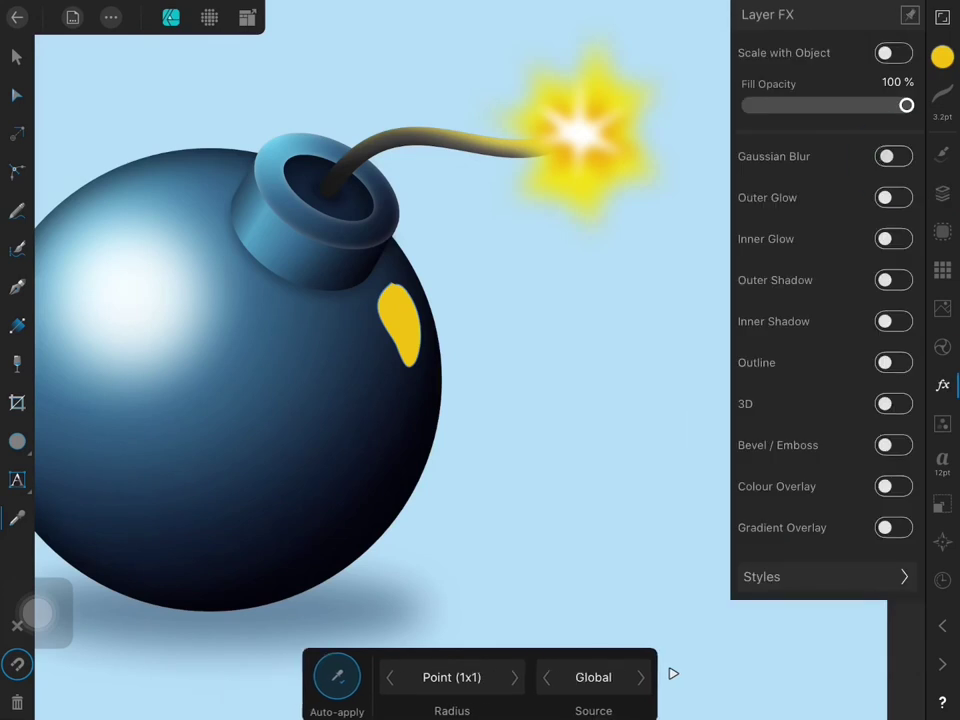
pyautogui.click(893, 156)
pyautogui.moveTo(435, 677); pyautogui.dragTo(440, 614)
pyautogui.click(941, 190)
pyautogui.click(780, 430)
pyautogui.moveTo(906, 110); pyautogui.dragTo(802, 110)
# - Rotate the reflection about 35°, place it along the bomb's edge, narrow it, at 42% opacity
pyautogui.click(17, 57)
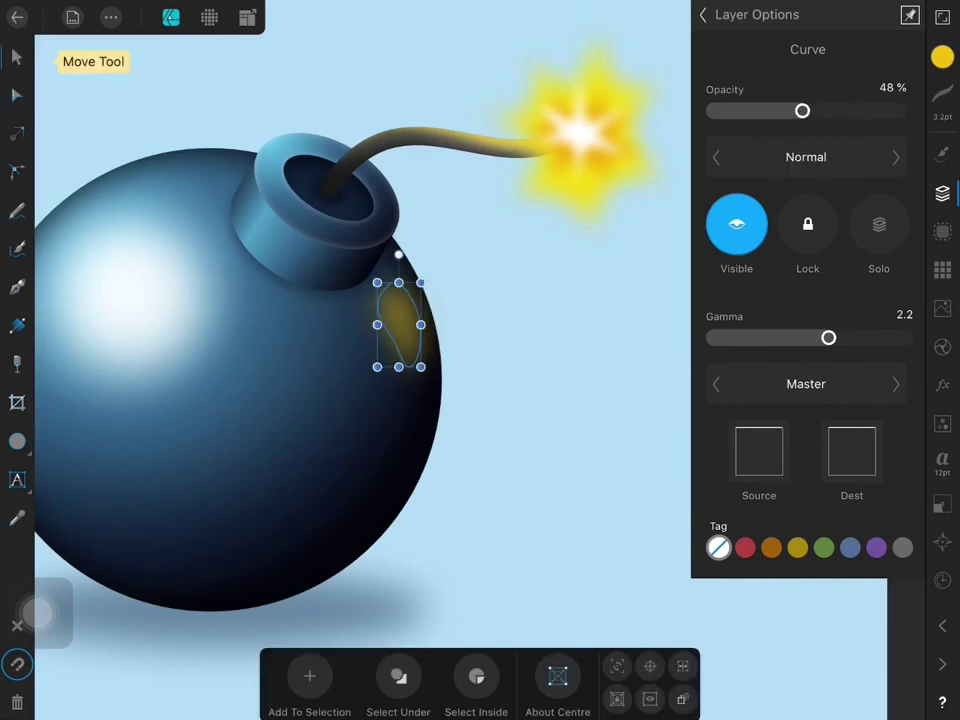
pyautogui.moveTo(392, 250); pyautogui.dragTo(436, 265)
pyautogui.moveTo(398, 330); pyautogui.dragTo(408, 382)
pyautogui.moveTo(802, 110); pyautogui.dragTo(791, 110)
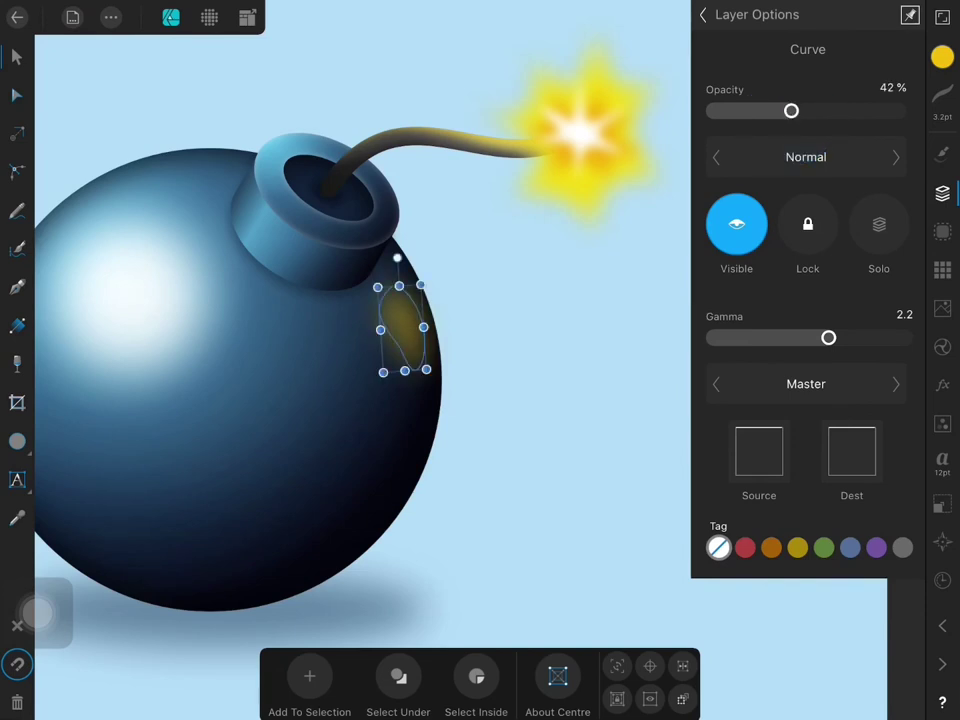
pyautogui.moveTo(380, 329); pyautogui.dragTo(387, 329)
pyautogui.click(16, 57)
pyautogui.click(305, 260)
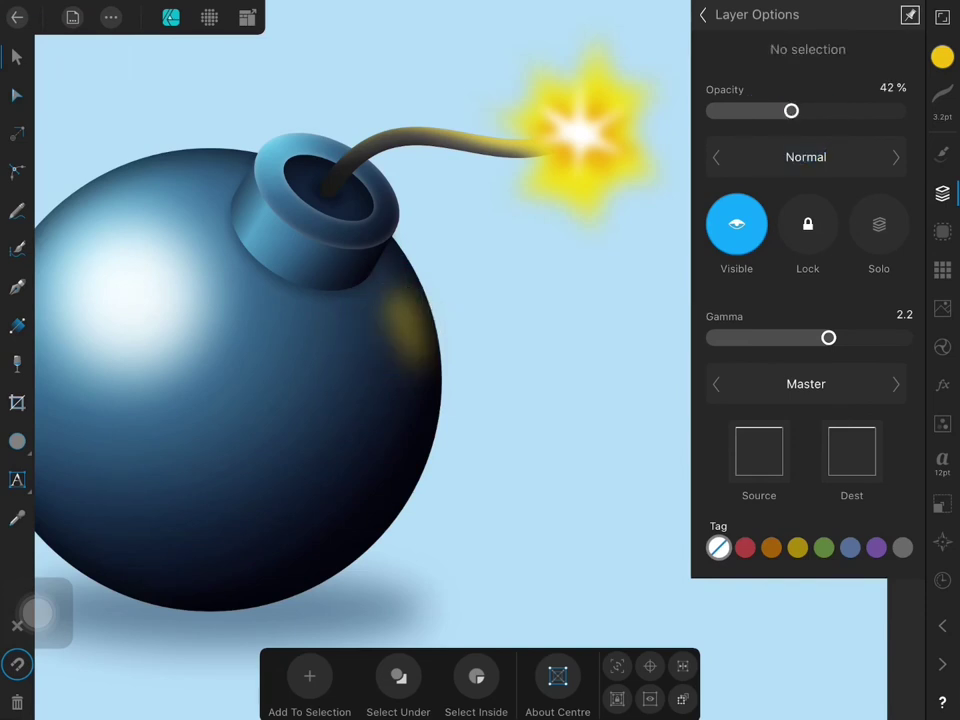
# - Set the yellow reflection curve's opacity to 43%
pyautogui.scroll(-2, 300, 350)
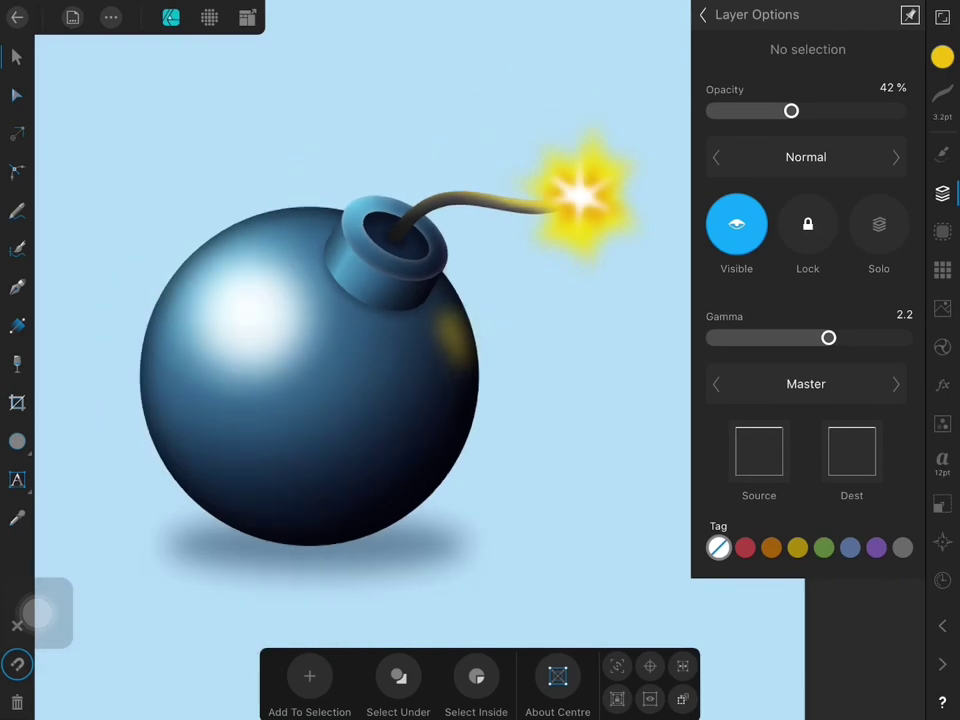
pyautogui.click(240, 340)
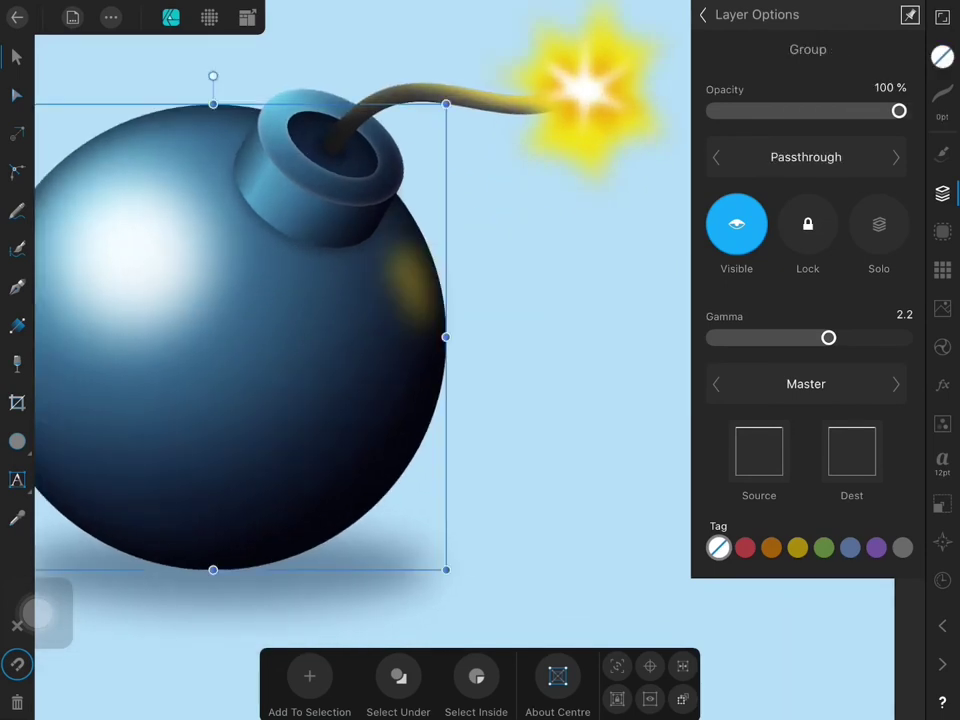
pyautogui.click(703, 14)
pyautogui.click(782, 432)
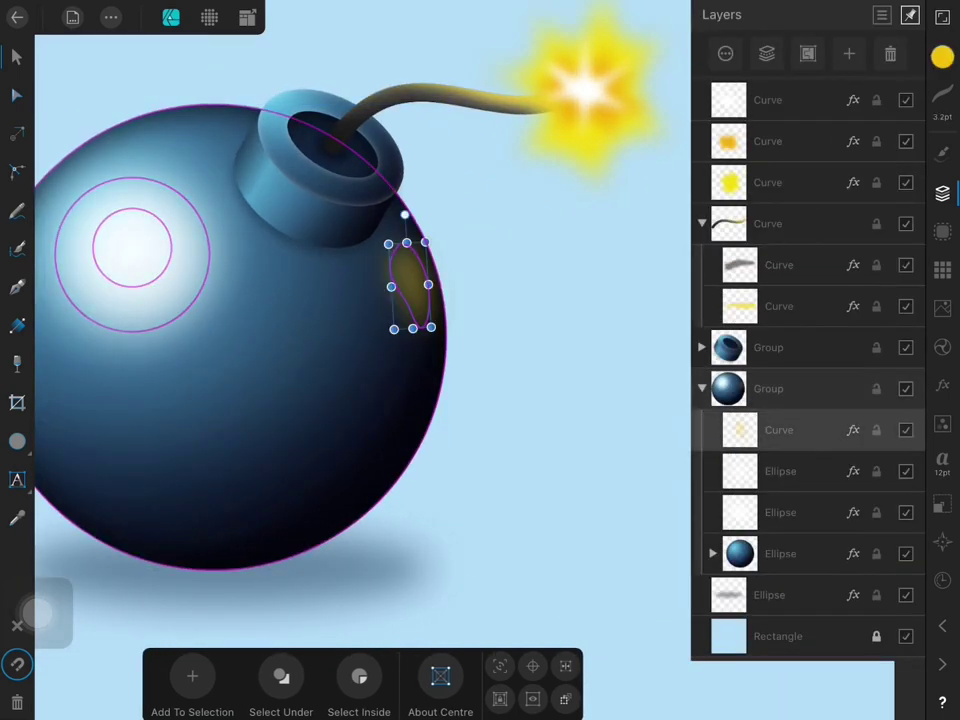
pyautogui.moveTo(791, 111); pyautogui.dragTo(792, 111)
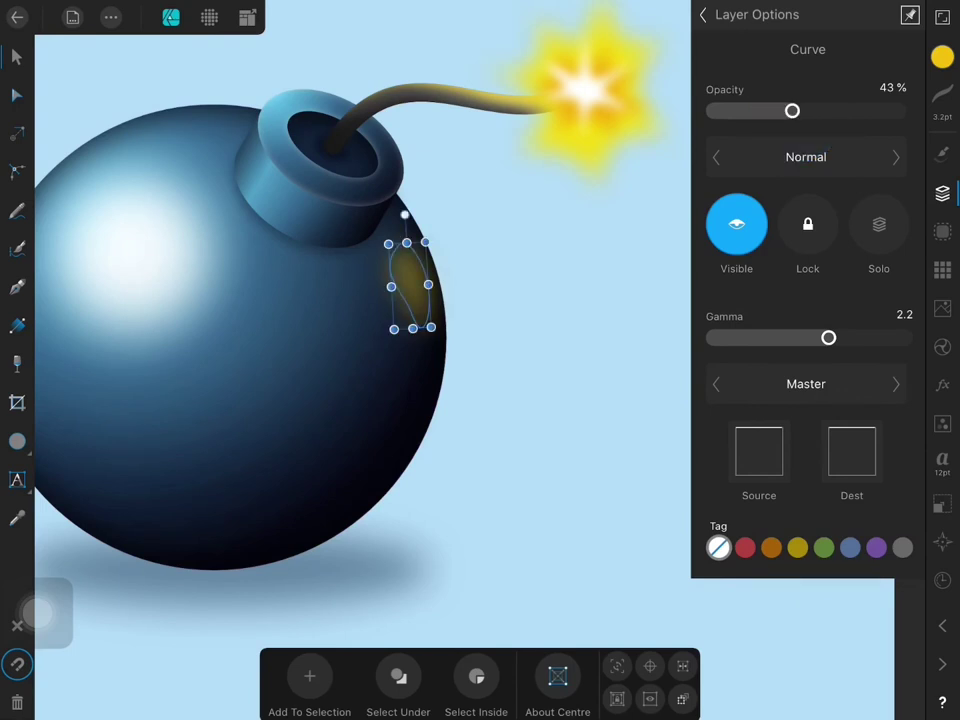
pyautogui.click(560, 450)
pyautogui.click(703, 14)
# - Collapse the bomb body group and select the neck's top ellipse in Layers
pyautogui.click(780, 141)
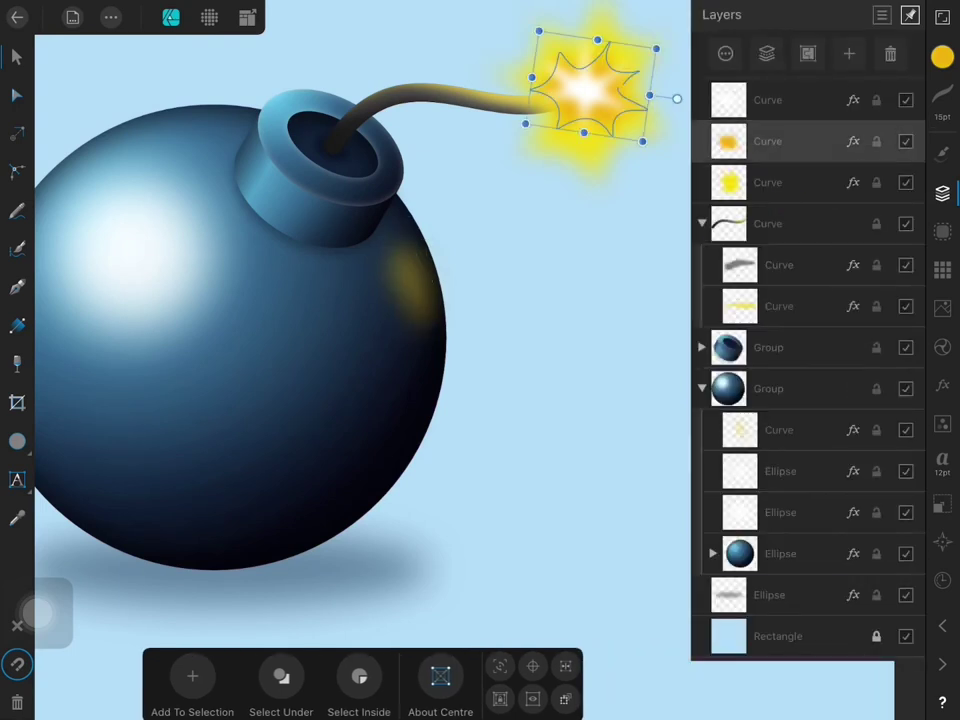
pyautogui.click(768, 388)
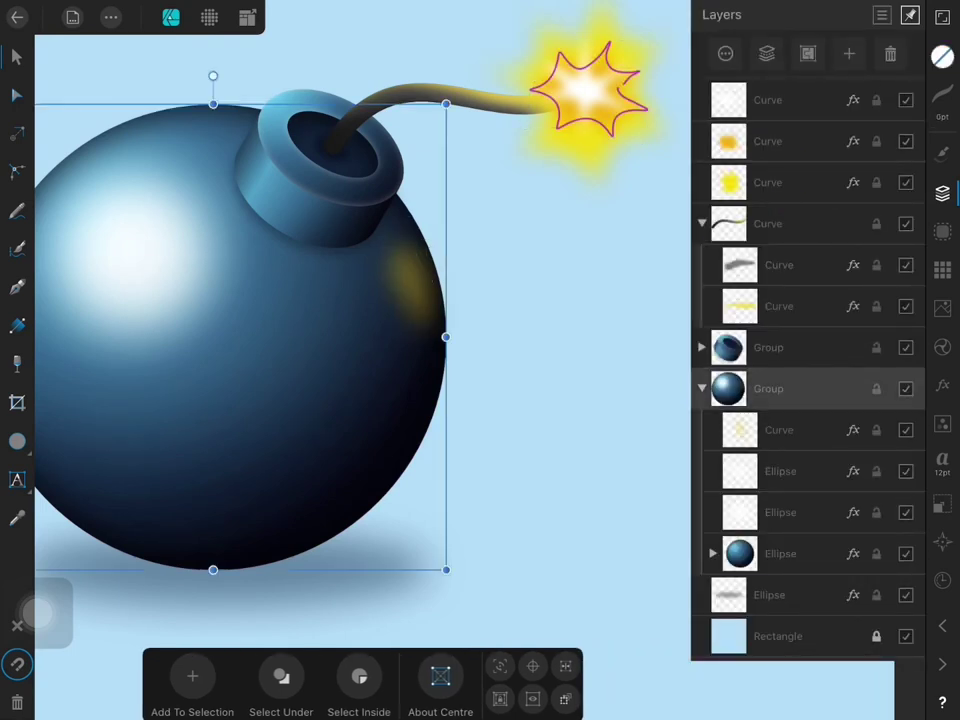
pyautogui.click(702, 388)
pyautogui.click(702, 347)
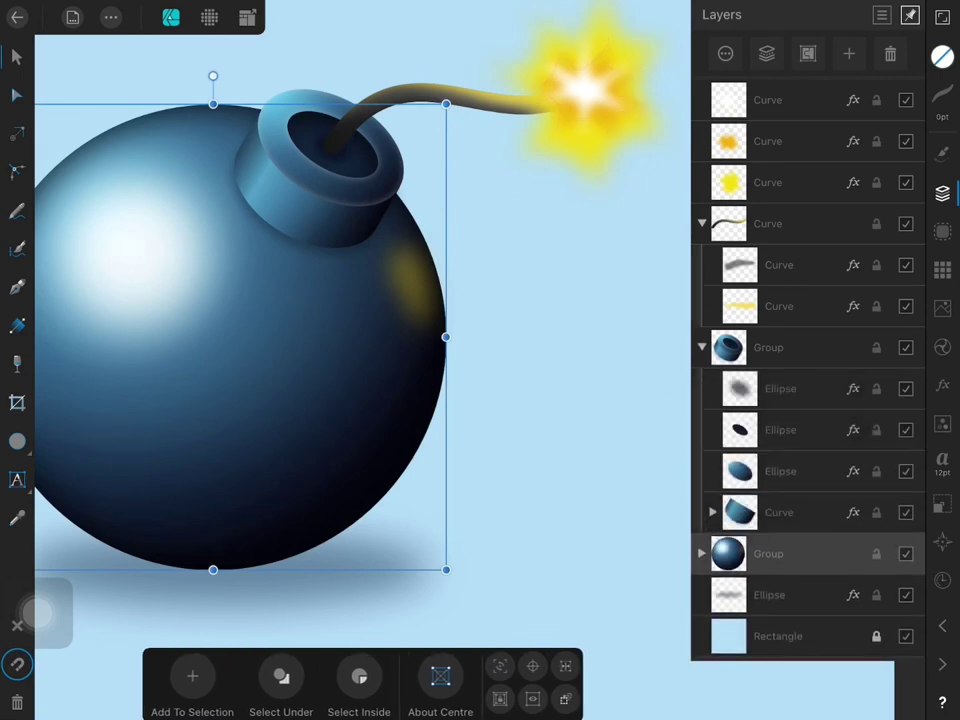
pyautogui.click(780, 471)
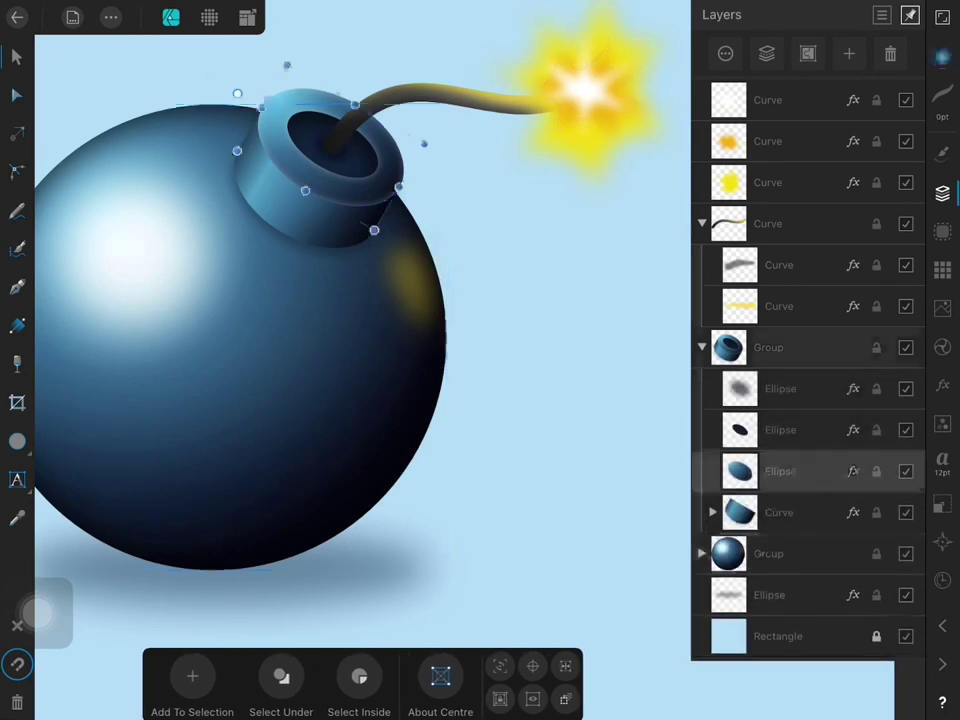
pyautogui.scroll(5, 437, 322)
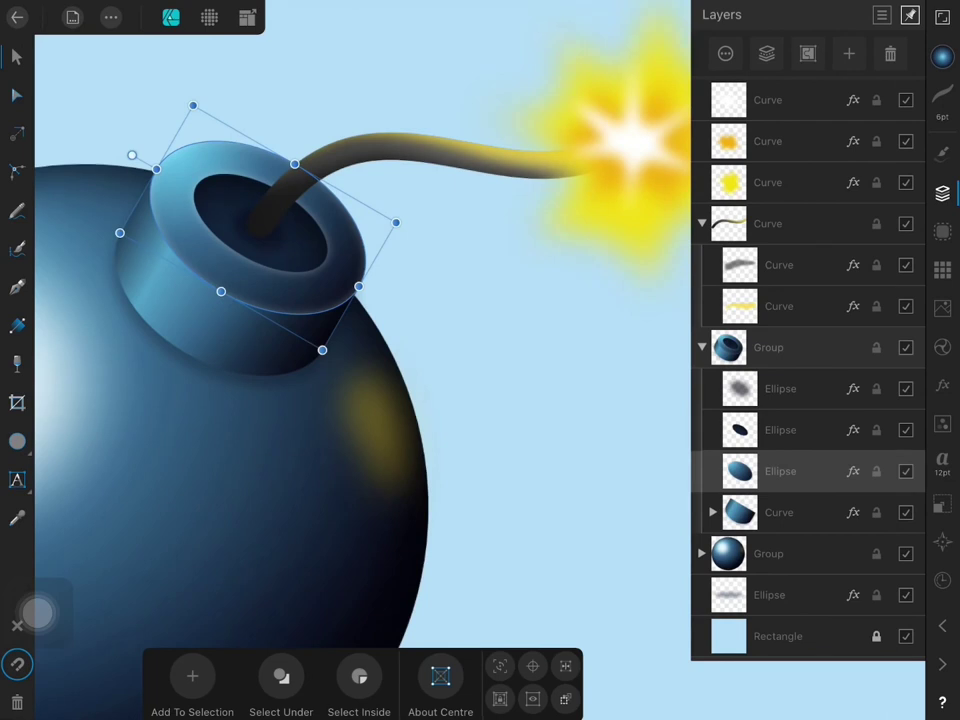
# - Pencil a glint stroke on the bomb's neck, Gaussian-blur it, and set about half opacity
pyautogui.click(17, 211)
pyautogui.moveTo(318, 294)
pyautogui.mouseDown()
pyautogui.moveTo(352, 255)
pyautogui.moveTo(341, 233)
pyautogui.mouseUp()
pyautogui.click(942, 385)
pyautogui.click(893, 156)
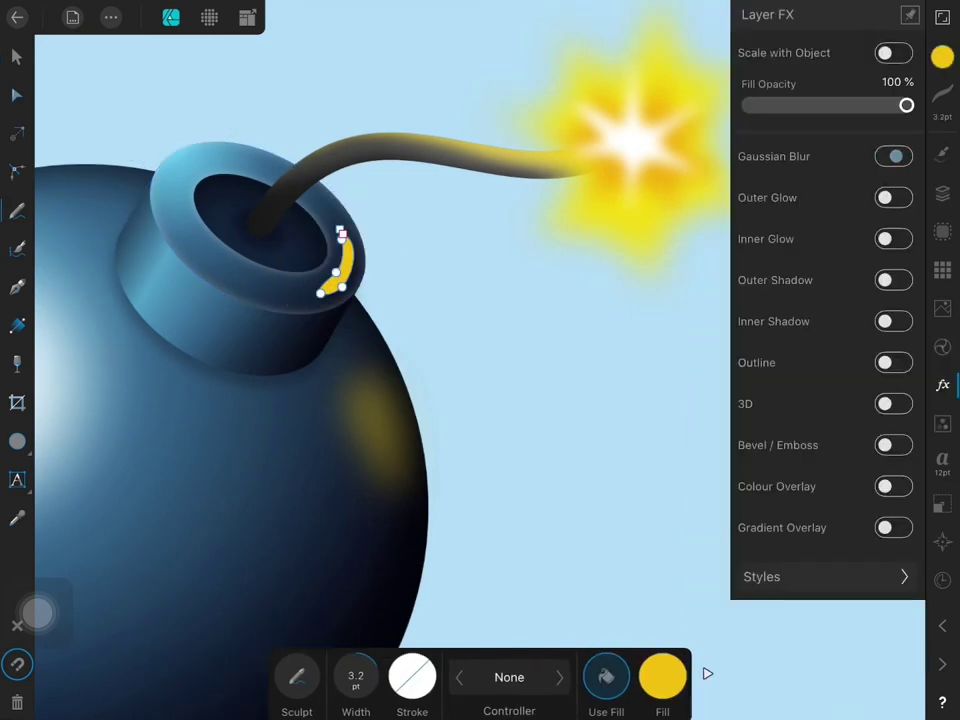
pyautogui.moveTo(435, 677)
pyautogui.mouseDown()
pyautogui.moveTo(445, 660)
pyautogui.moveTo(443, 612)
pyautogui.mouseUp()
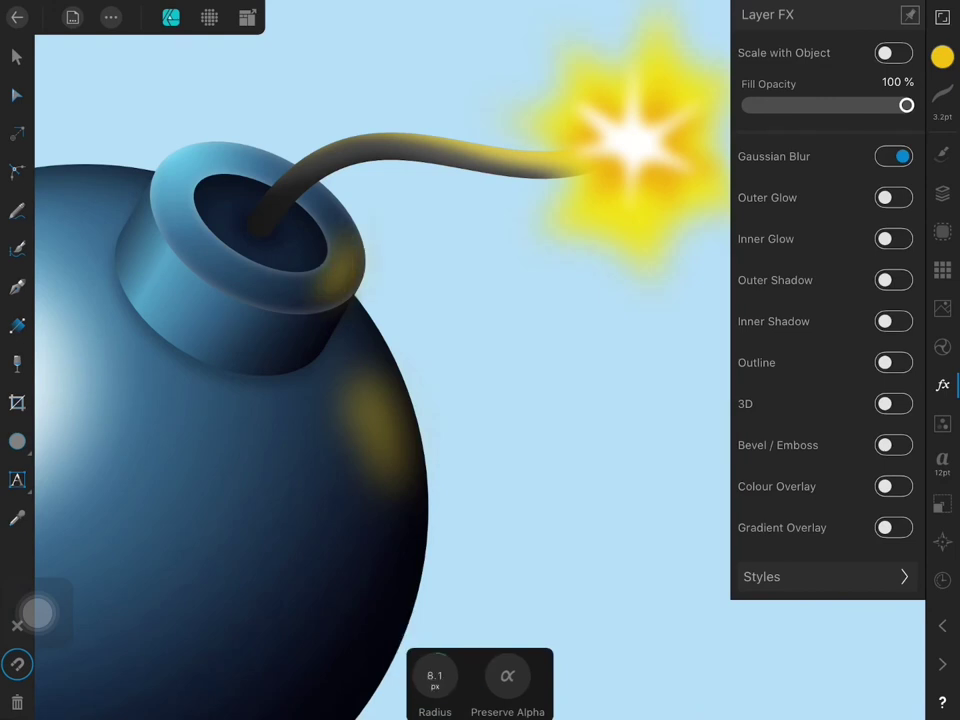
pyautogui.click(942, 193)
pyautogui.click(780, 469)
pyautogui.moveTo(898, 109); pyautogui.dragTo(806, 111)
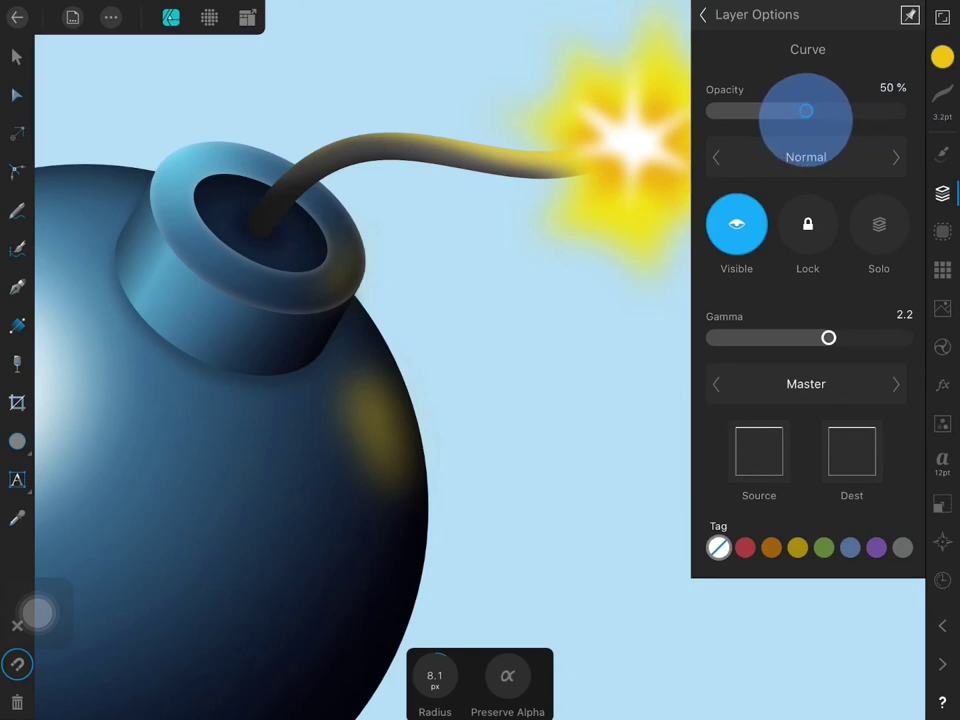
# - Duplicate the glint, move and rotate the copy onto the cap's left rim at 56% opacity
pyautogui.click(16, 57)
pyautogui.click(111, 17)
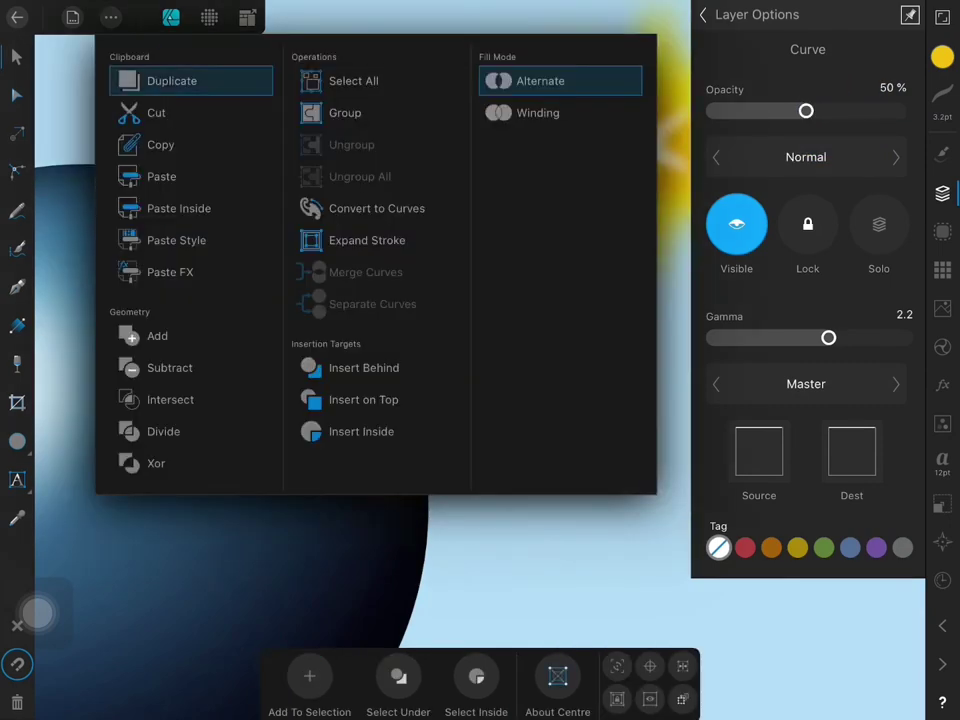
pyautogui.click(170, 79)
pyautogui.moveTo(336, 262); pyautogui.dragTo(180, 180)
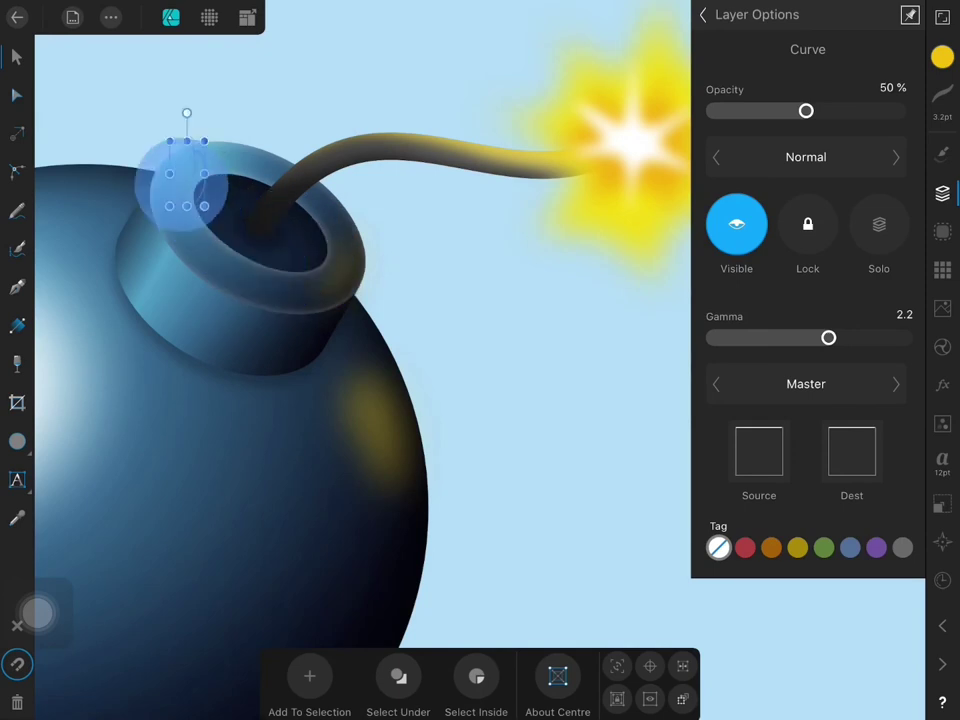
pyautogui.moveTo(178, 101)
pyautogui.mouseDown()
pyautogui.moveTo(225, 291)
pyautogui.moveTo(145, 290)
pyautogui.moveTo(184, 150)
pyautogui.moveTo(199, 166)
pyautogui.moveTo(182, 167)
pyautogui.mouseUp()
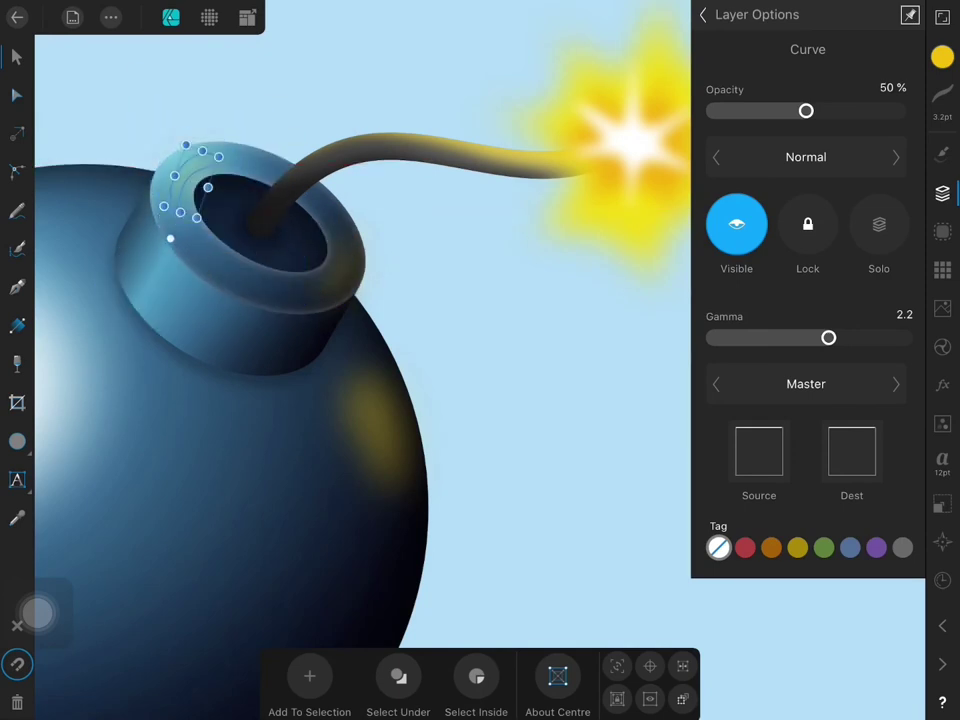
pyautogui.moveTo(806, 110); pyautogui.dragTo(817, 110)
pyautogui.moveTo(170, 238); pyautogui.dragTo(170, 210)
pyautogui.click(309, 71)
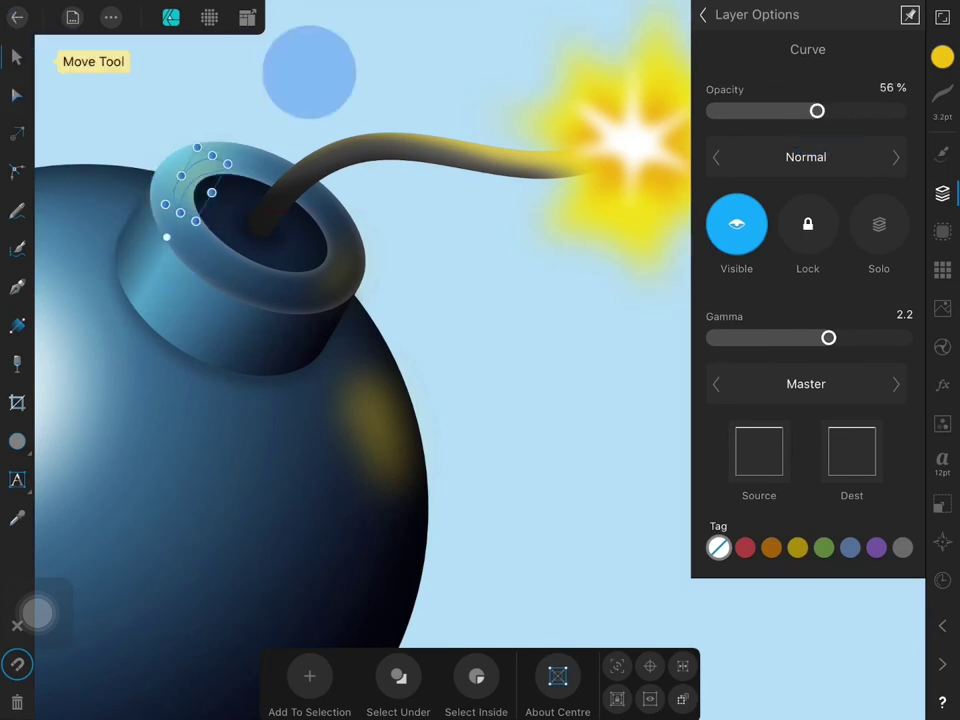
pyautogui.scroll(-3, 300, 400)
pyautogui.scroll(-3, 300, 400)
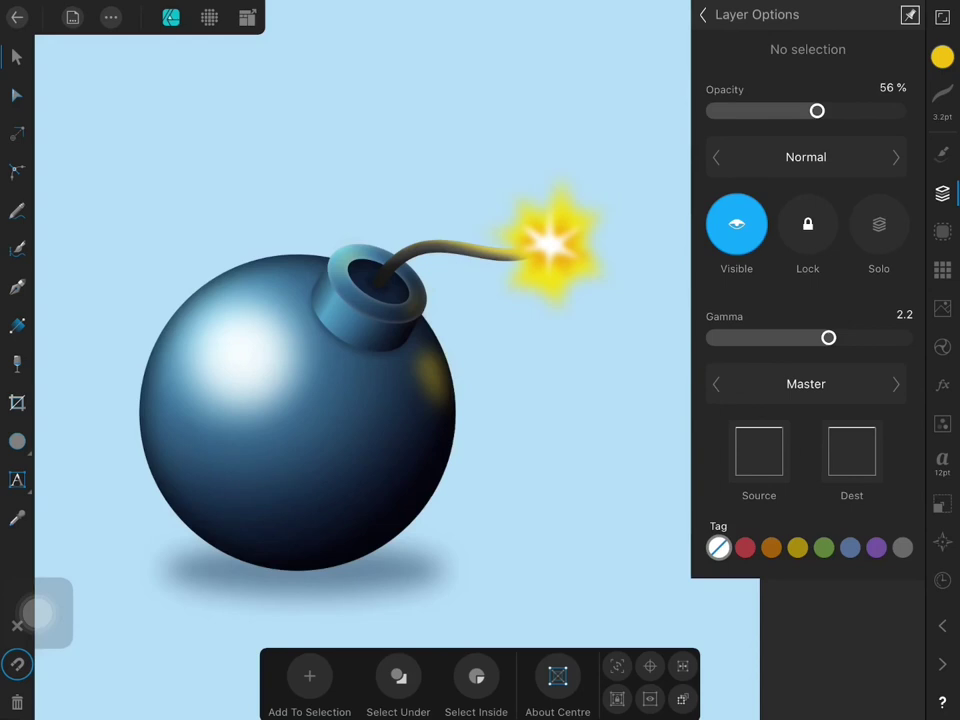
# - Group the four fuse and spark Curve layers with Ctrl+G
pyautogui.scroll(-1, 460, 385)
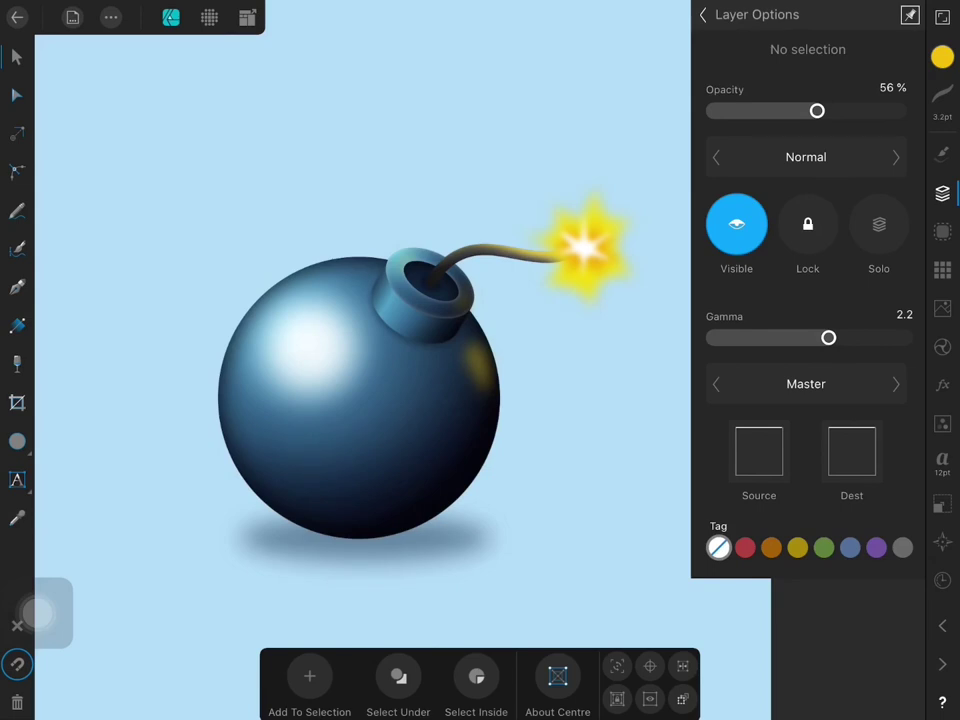
pyautogui.click(942, 193)
pyautogui.scroll(2, 483, 402)
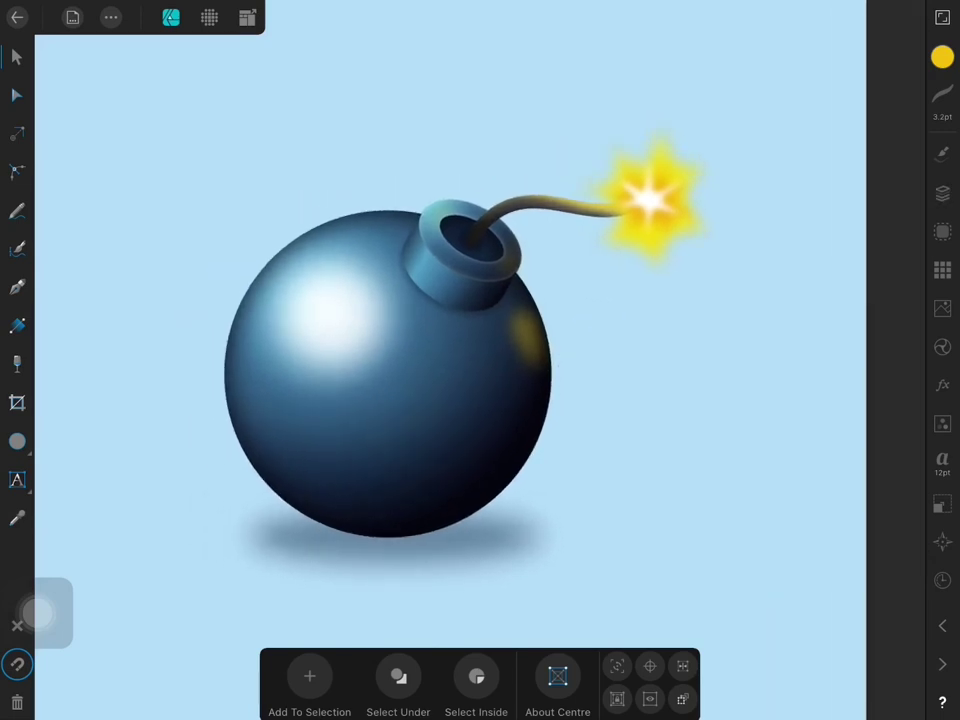
pyautogui.click(942, 193)
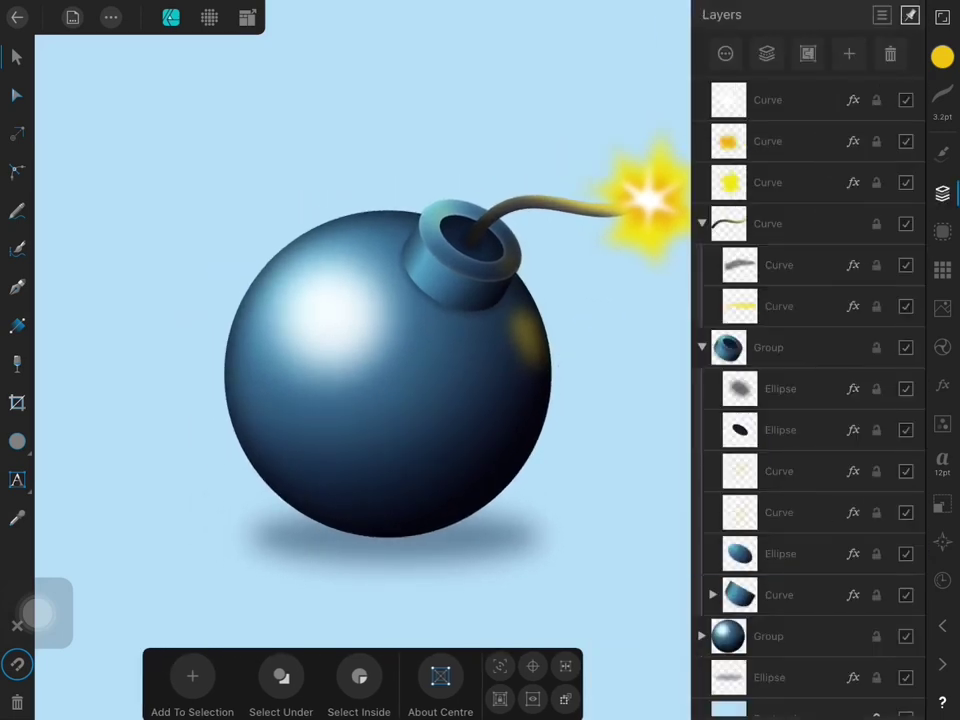
pyautogui.click(701, 223)
pyautogui.click(771, 100)
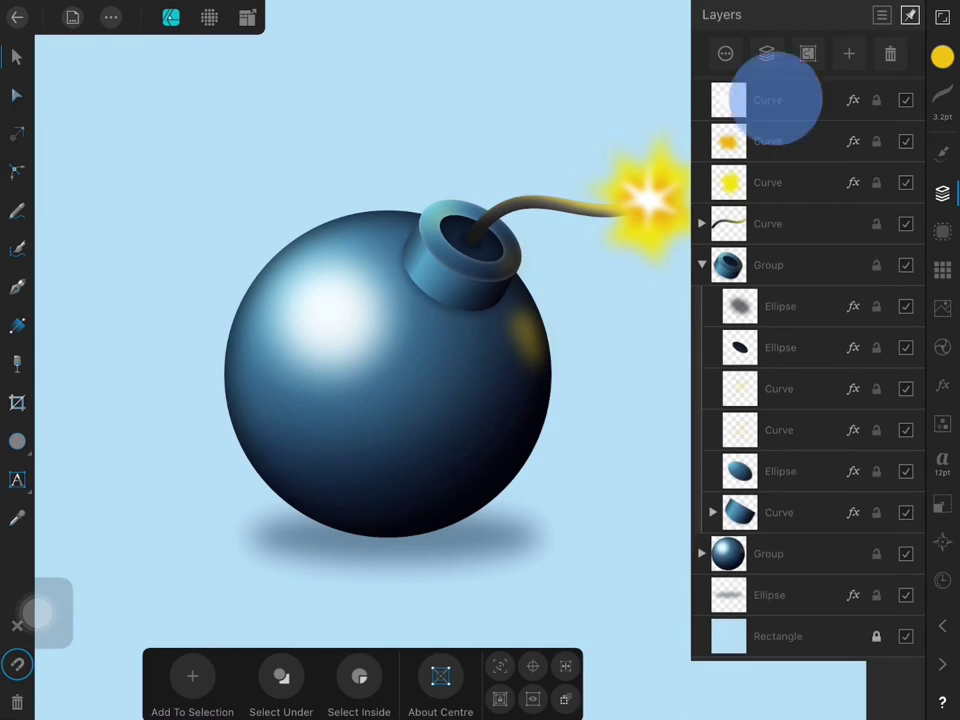
pyautogui.keyDown('shift'); pyautogui.click(768, 223); pyautogui.keyUp('shift')
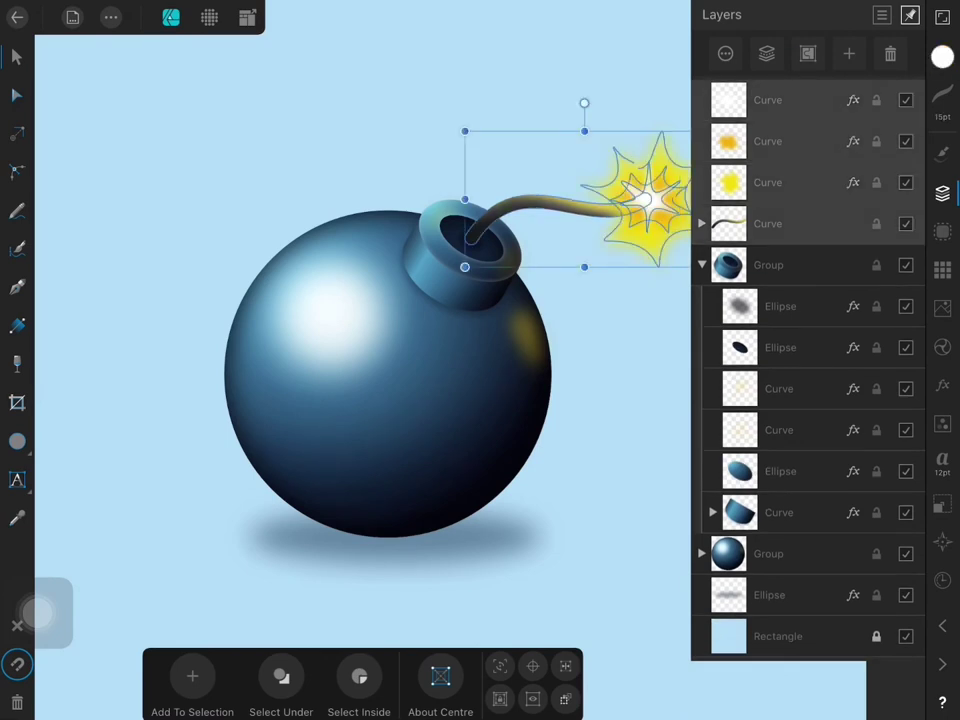
pyautogui.hotkey('ctrl', 'g')
# - Select the fuse group, cap group and body group and group them with Ctrl+G
pyautogui.click(701, 141)
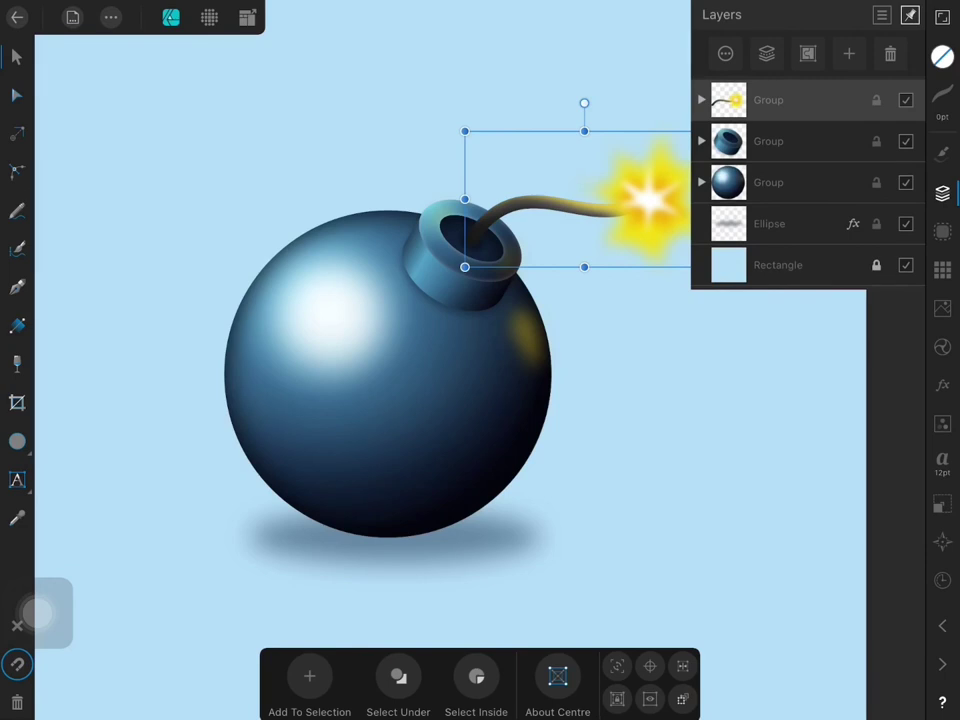
pyautogui.keyDown('shift'); pyautogui.click(770, 182); pyautogui.keyUp('shift')
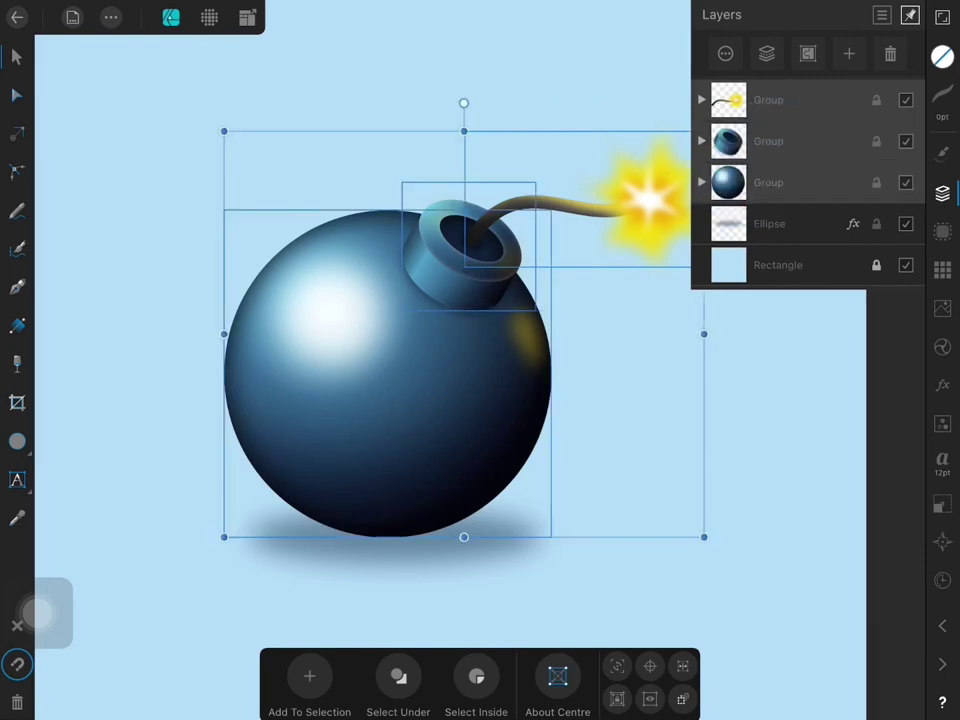
pyautogui.hotkey('ctrl', 'g')
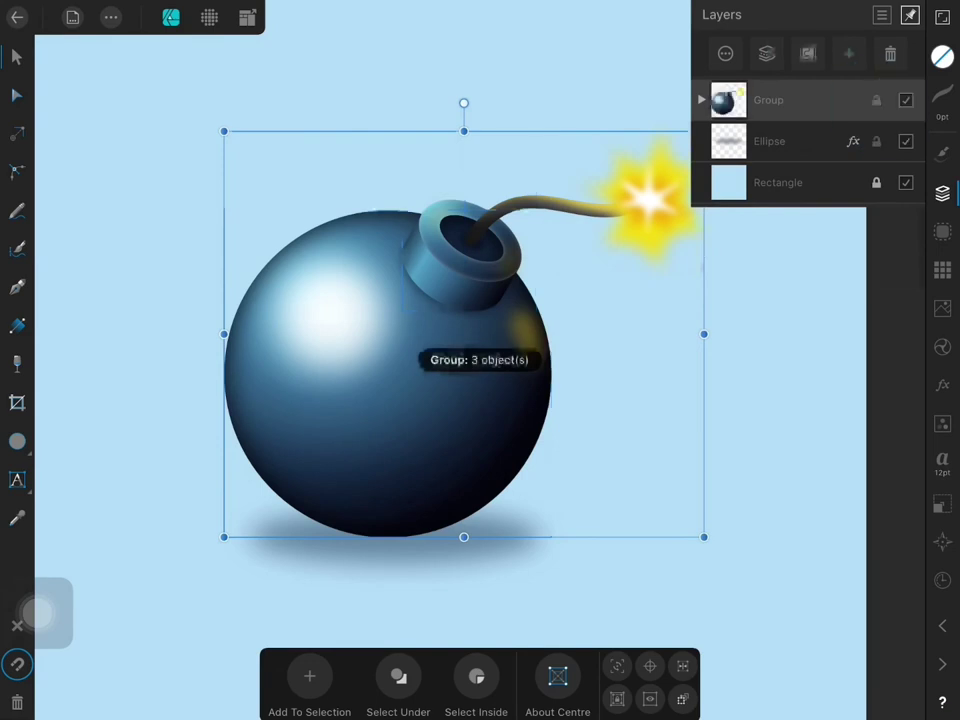
# - Draw a white-filled ellipse as the skull head on the bomb's face
pyautogui.scroll(3, 488, 406)
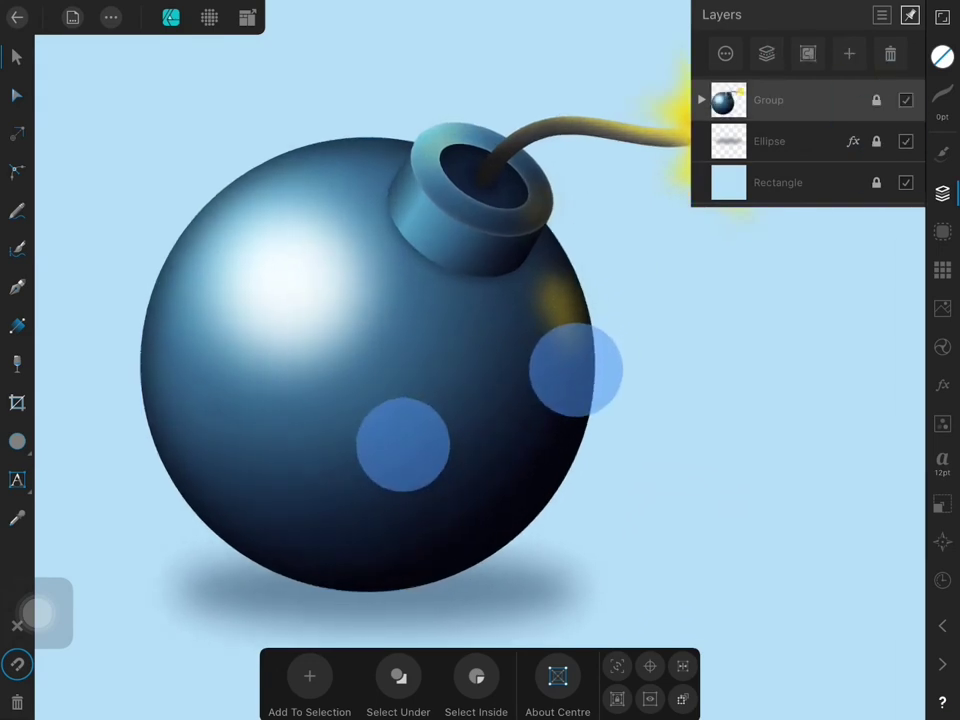
pyautogui.click(17, 441)
pyautogui.click(104, 149)
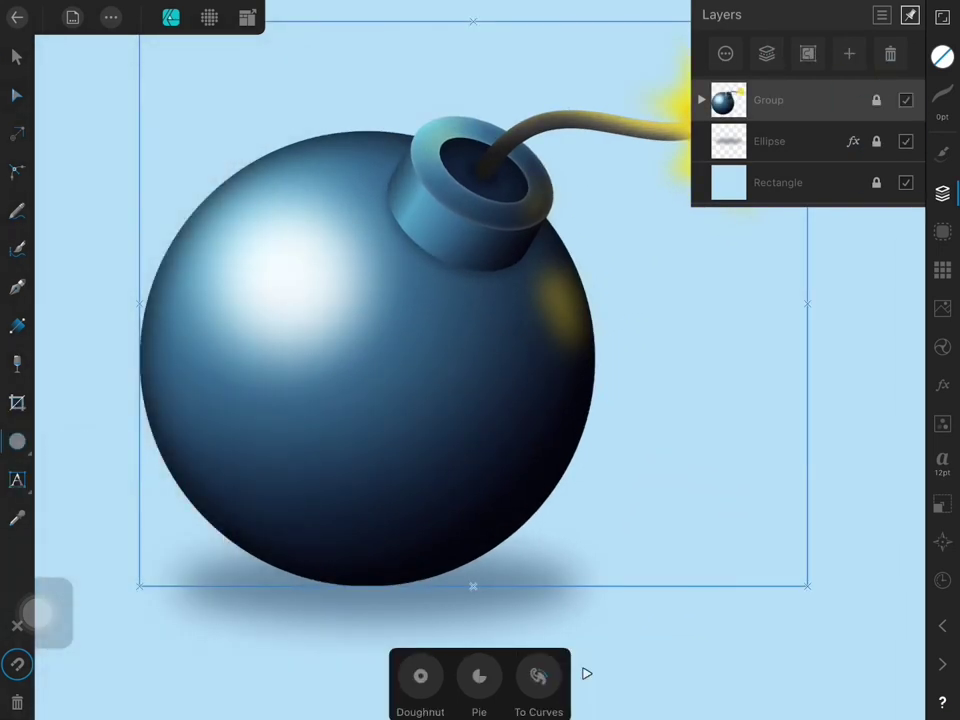
pyautogui.moveTo(268, 267)
pyautogui.mouseDown()
pyautogui.moveTo(461, 431)
pyautogui.moveTo(470, 450)
pyautogui.mouseUp()
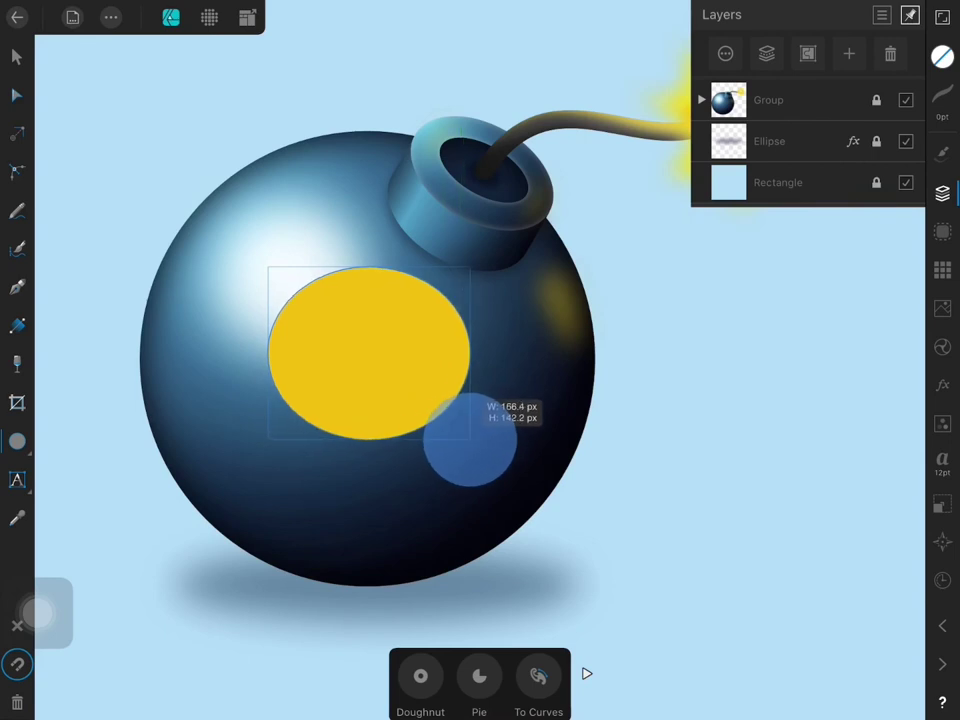
pyautogui.click(942, 56)
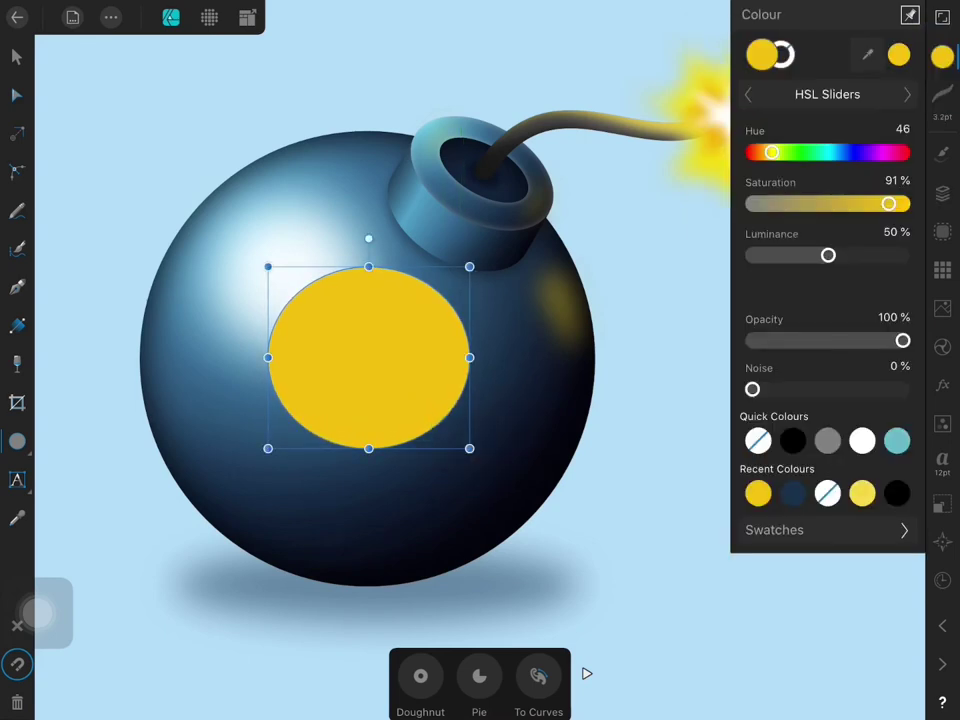
pyautogui.click(862, 441)
# - Add a rectangle jaw below the circle, round its bottom corners and narrow it
pyautogui.click(17, 441)
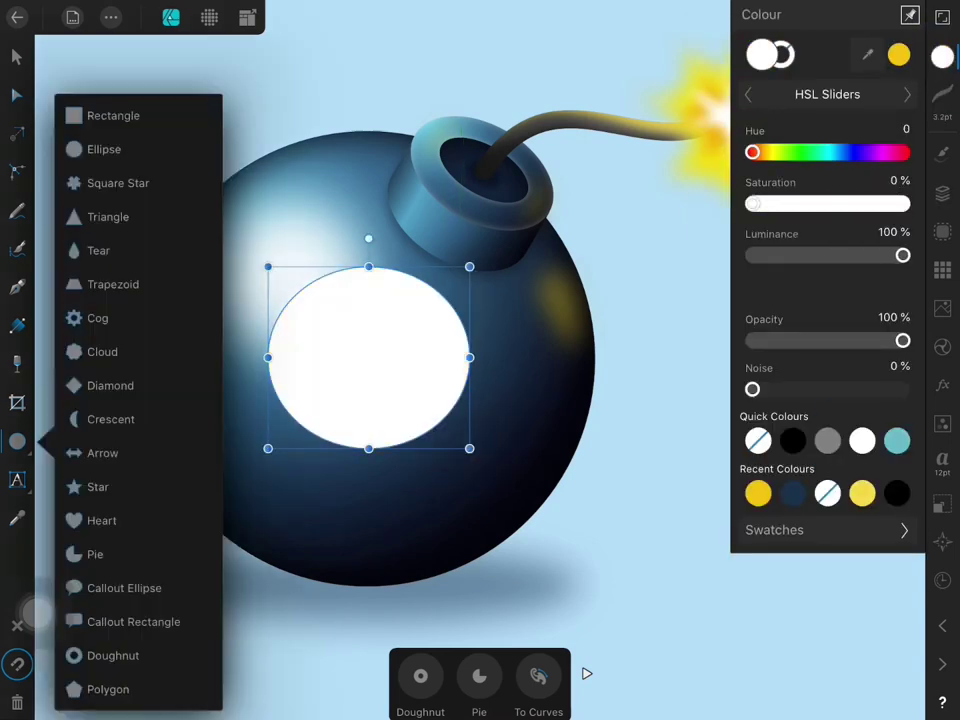
pyautogui.click(113, 115)
pyautogui.moveTo(331, 375); pyautogui.dragTo(410, 493)
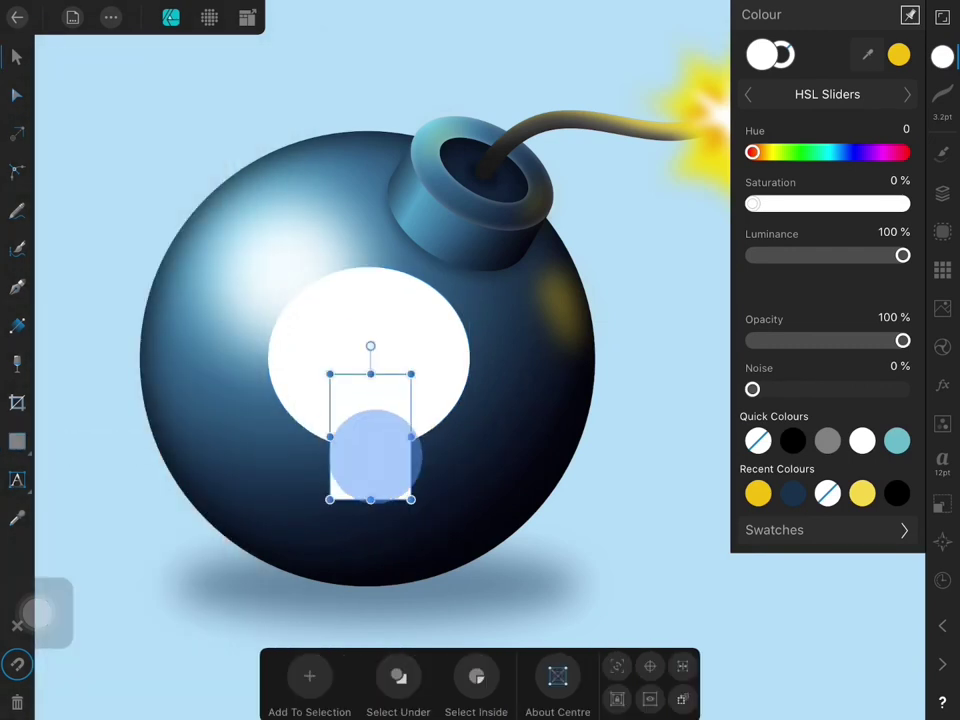
pyautogui.moveTo(375, 455); pyautogui.dragTo(378, 438)
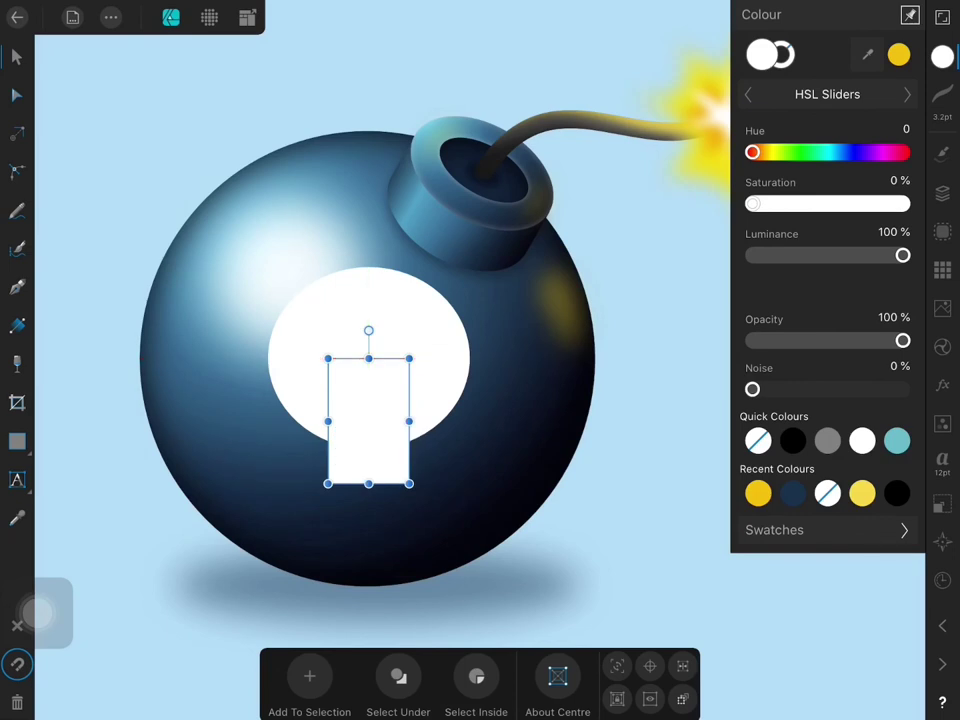
pyautogui.click(17, 171)
pyautogui.moveTo(360, 476); pyautogui.dragTo(426, 420)
pyautogui.click(17, 57)
pyautogui.moveTo(418, 420); pyautogui.dragTo(413, 420)
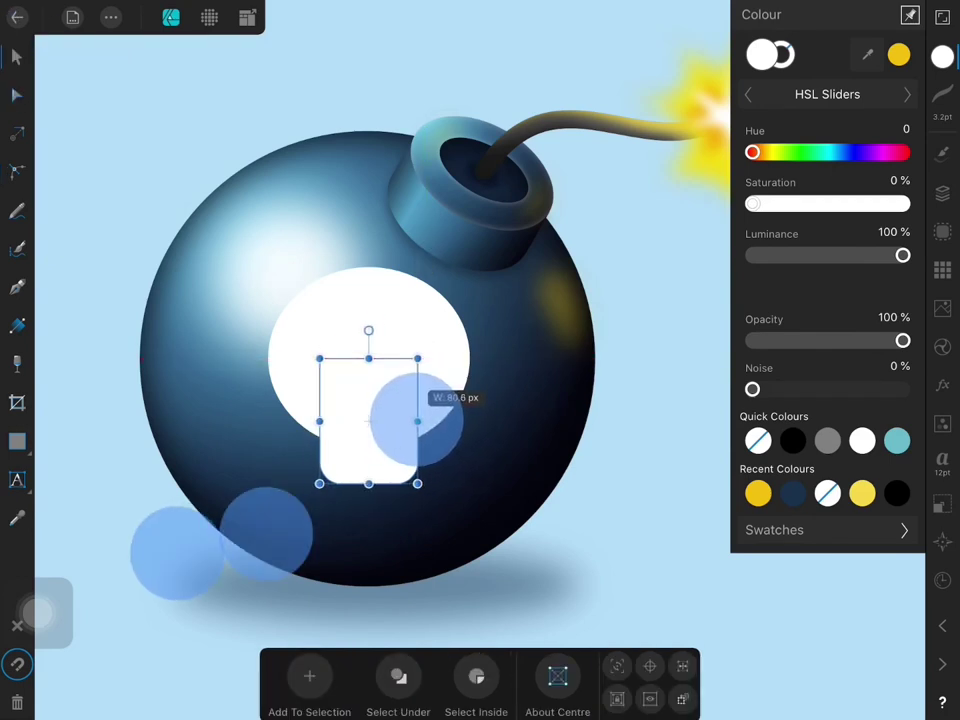
pyautogui.click(16, 57)
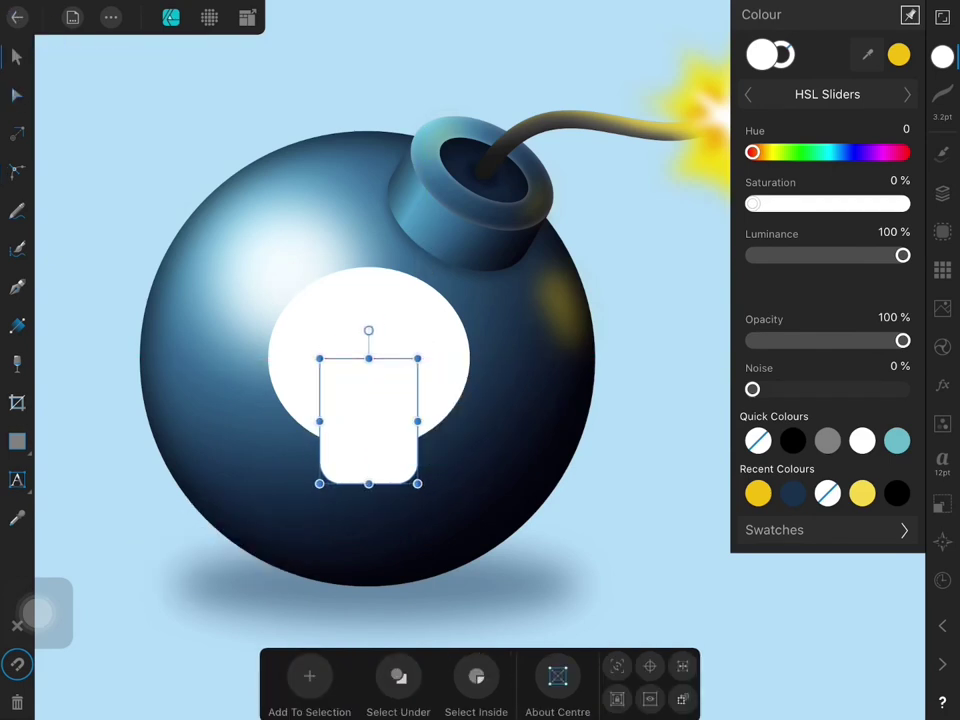
# - Add the head circle and jaw into one shape, then round the two lower jaw corners
pyautogui.click(368, 300)
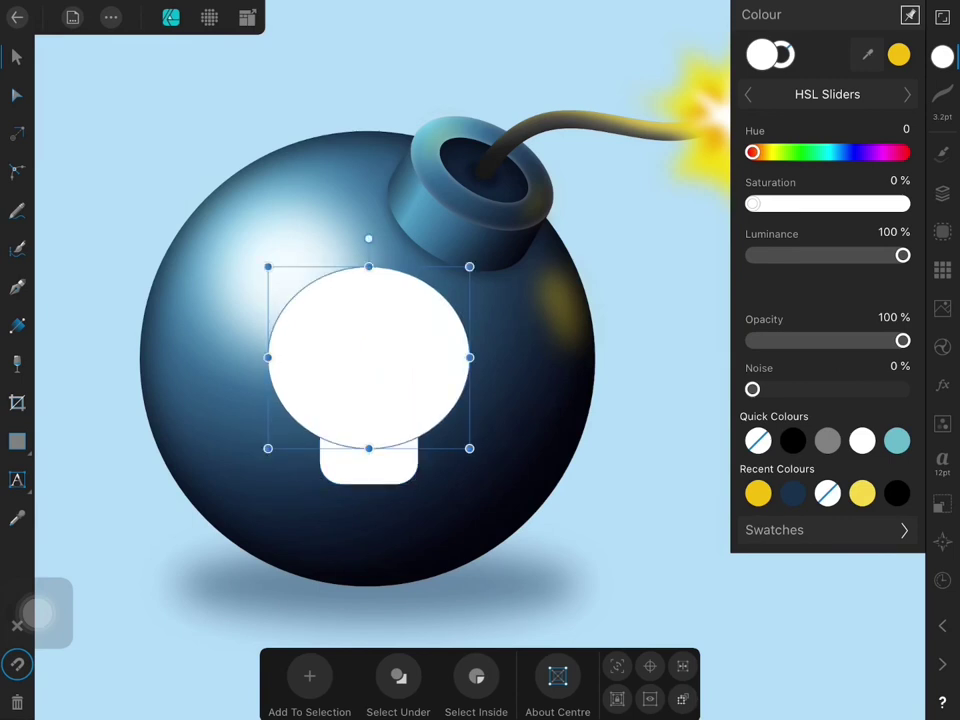
pyautogui.click(942, 193)
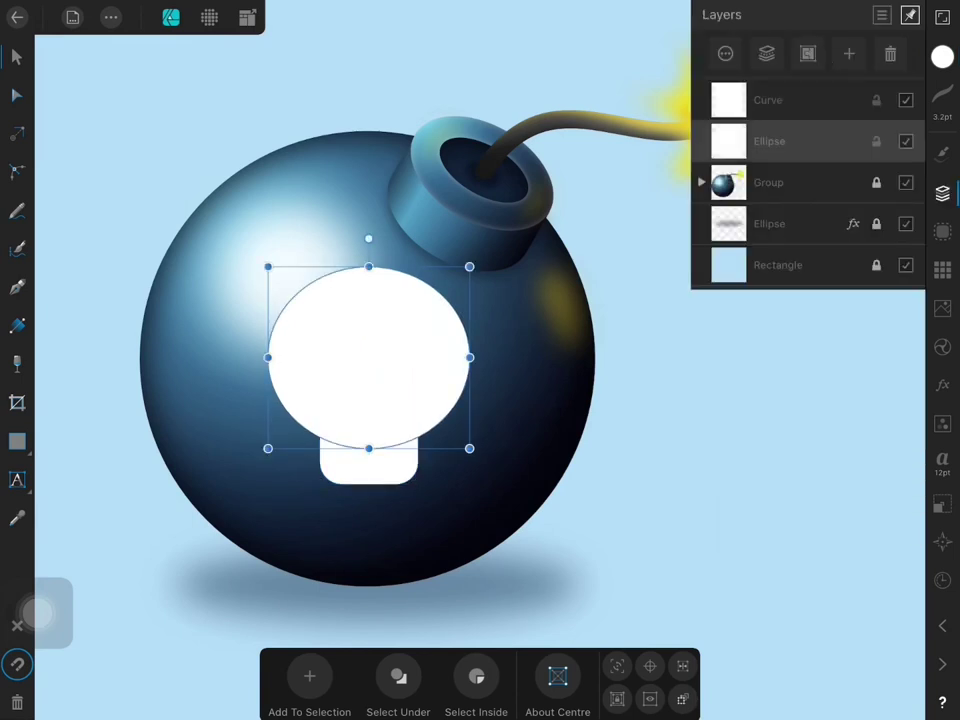
pyautogui.keyDown('shift'); pyautogui.click(768, 100); pyautogui.keyUp('shift')
pyautogui.click(110, 17)
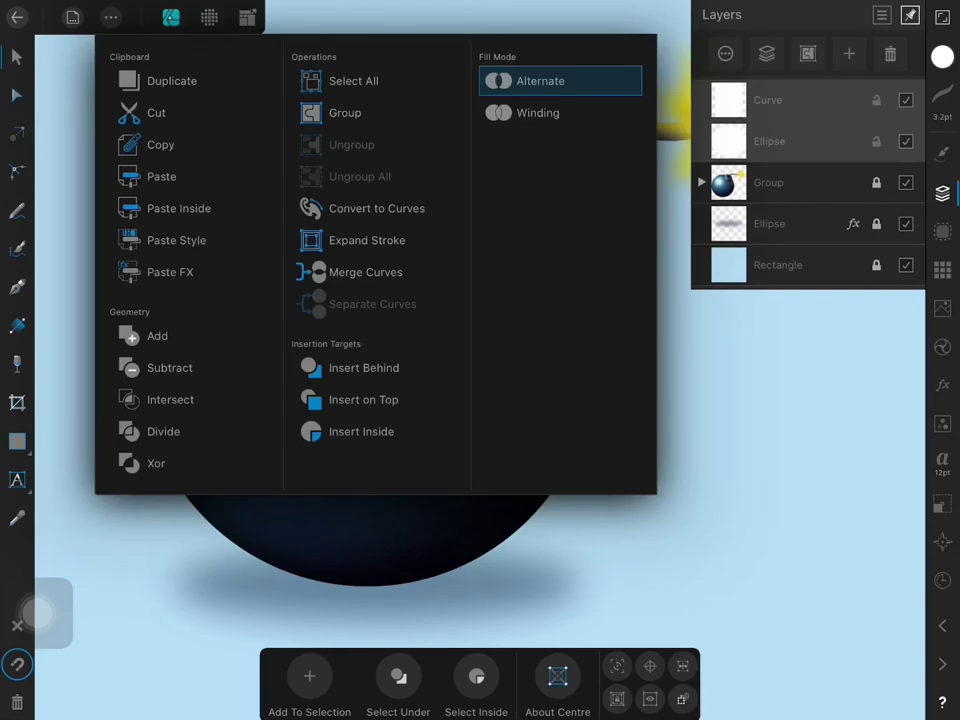
pyautogui.click(157, 336)
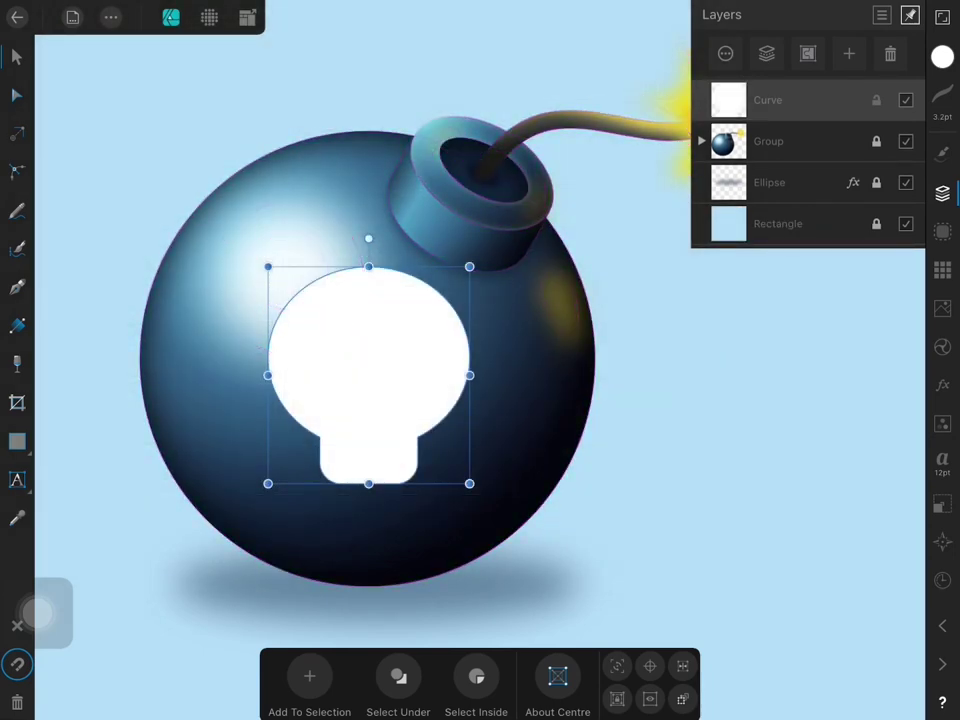
pyautogui.click(17, 171)
pyautogui.moveTo(289, 418)
pyautogui.mouseDown()
pyautogui.moveTo(454, 450)
pyautogui.moveTo(440, 449)
pyautogui.mouseUp()
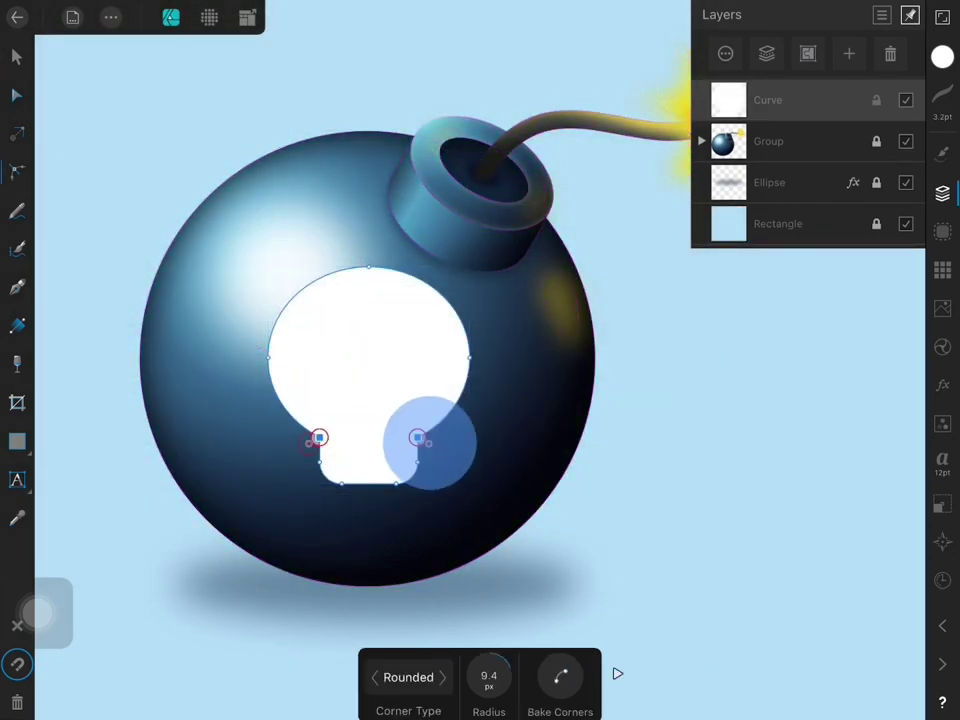
pyautogui.click(16, 57)
pyautogui.click(680, 345)
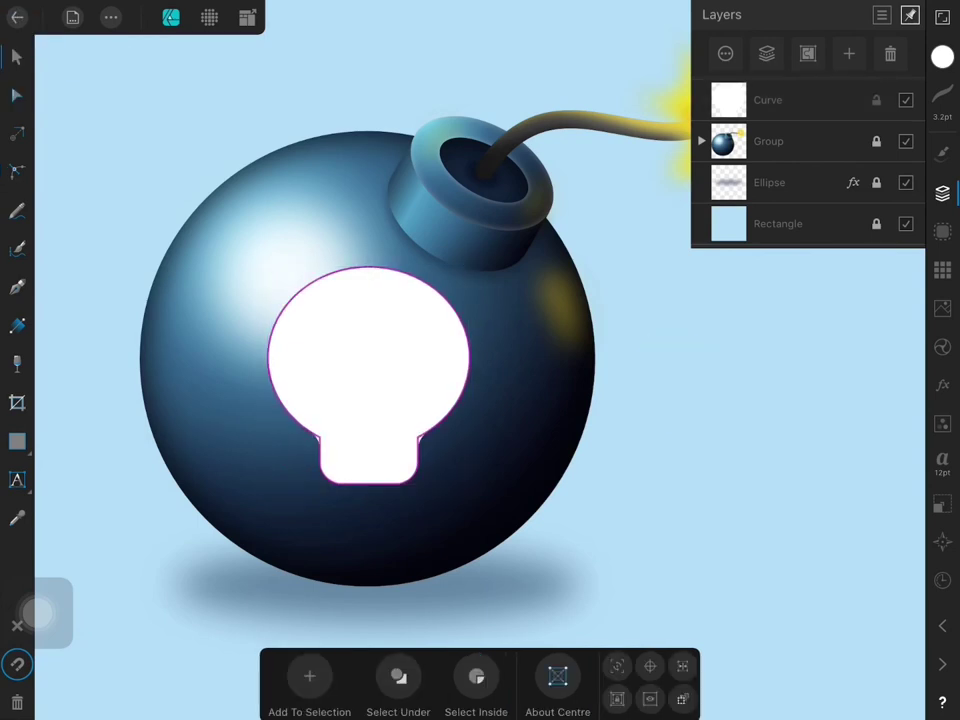
# - Draw a closed, curved half-moon eye path across the skull's right side
pyautogui.scroll(3, 444, 372)
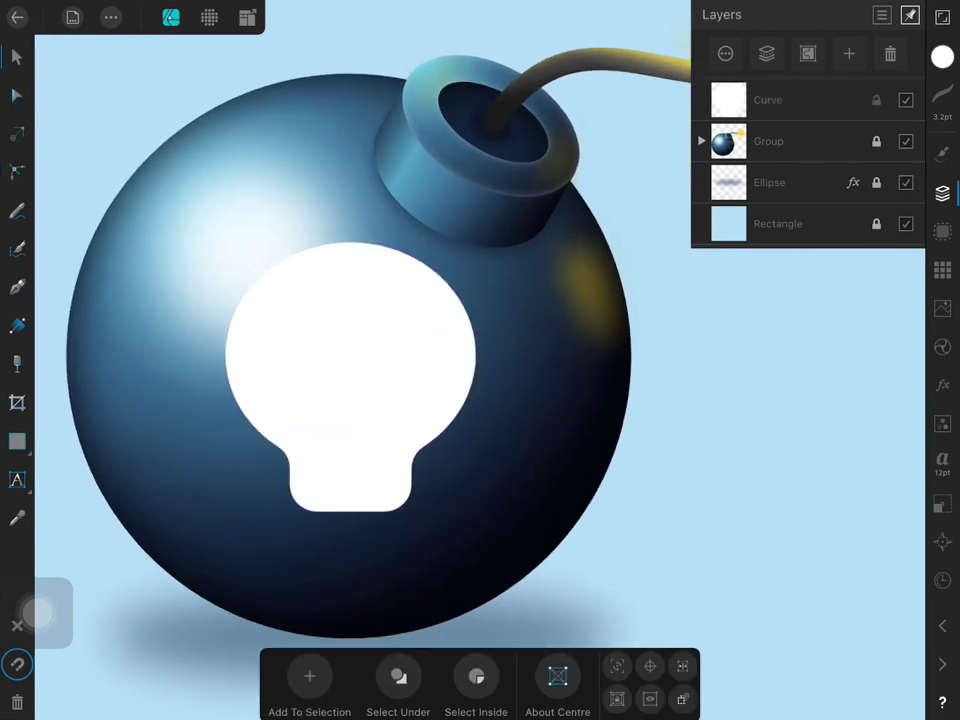
pyautogui.click(17, 287)
pyautogui.moveTo(360, 376); pyautogui.dragTo(443, 344)
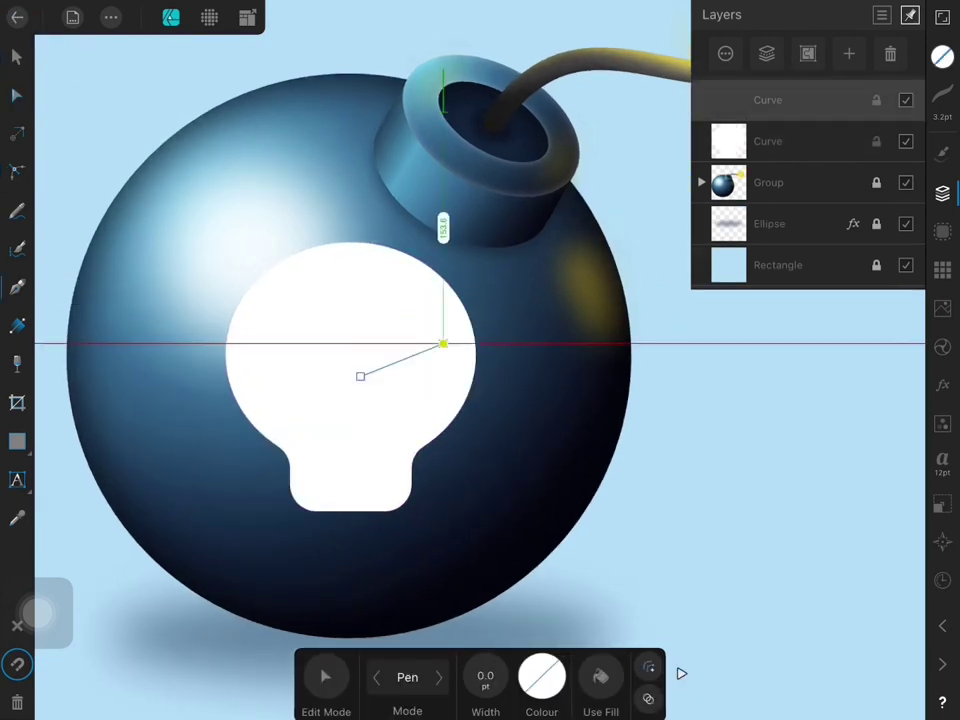
pyautogui.moveTo(360, 376); pyautogui.dragTo(368, 402)
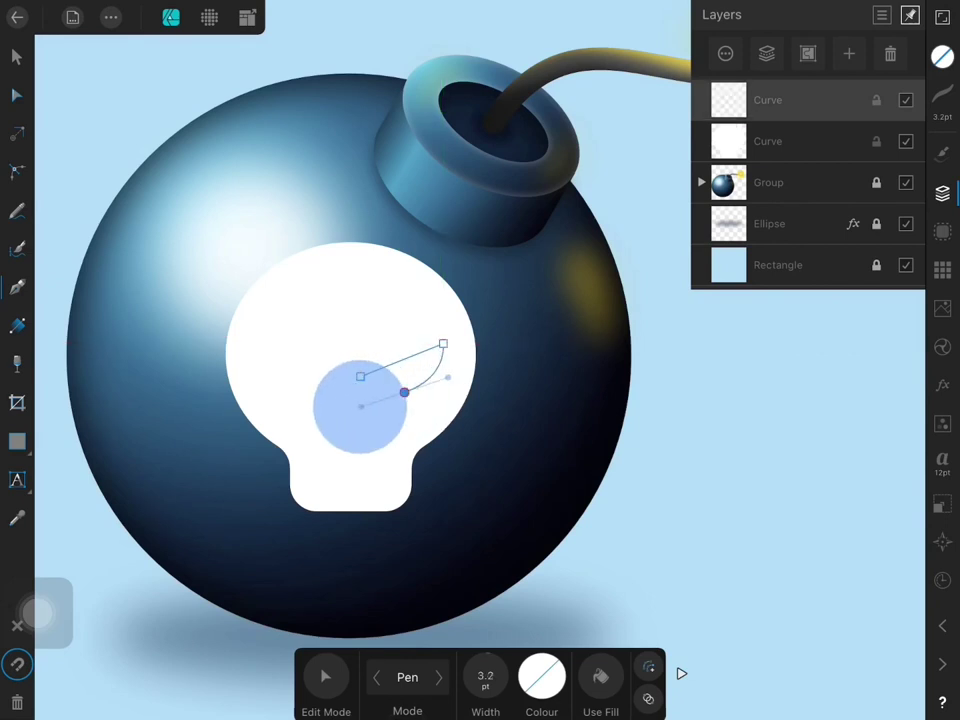
# - Fill the eye with the bomb's dark navy and select its curved middle node
pyautogui.click(17, 517)
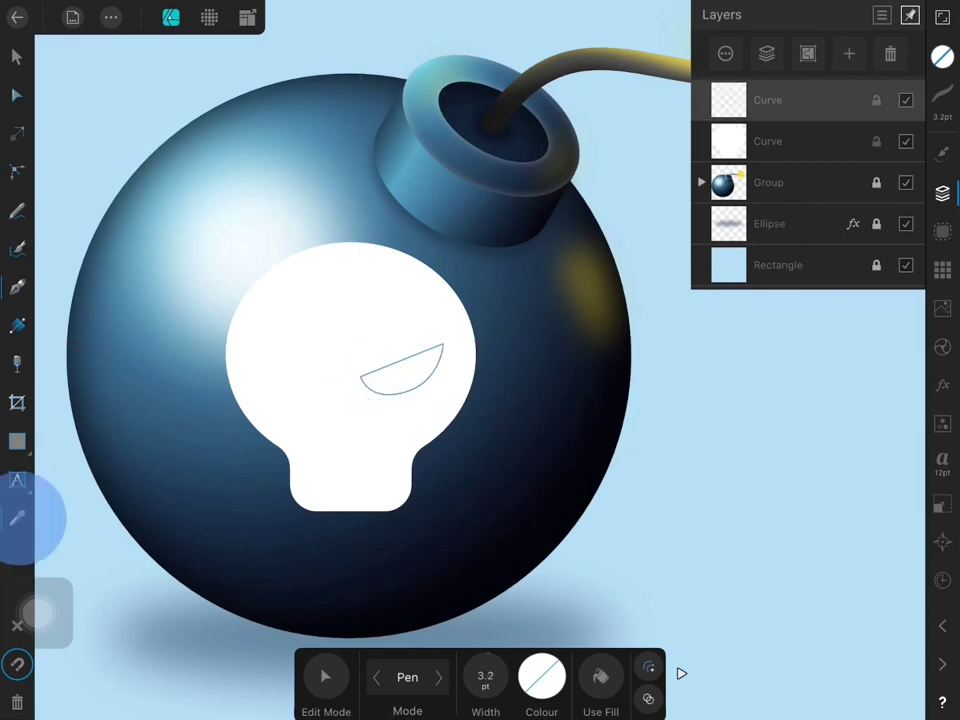
pyautogui.click(454, 538)
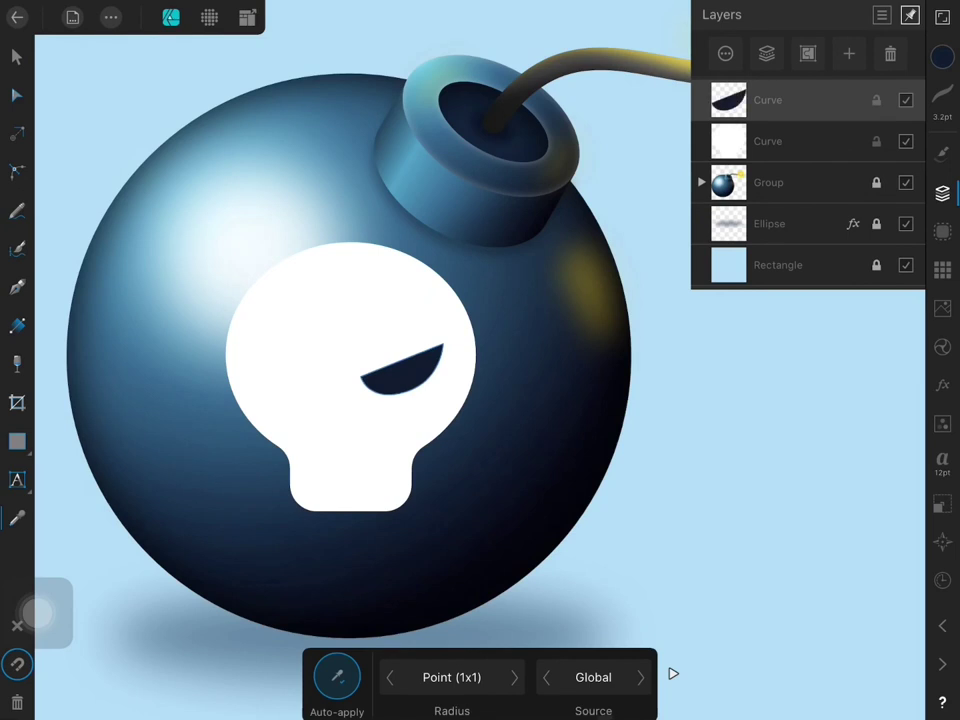
pyautogui.click(17, 94)
pyautogui.click(411, 393)
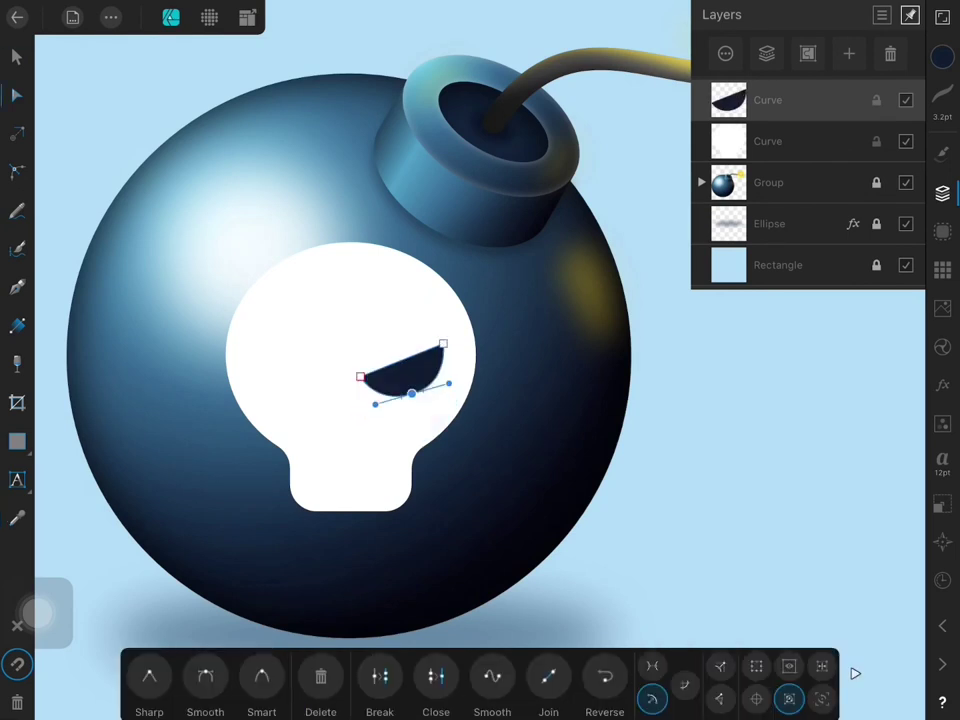
# - Duplicate the eye, flip it horizontally and move it to the skull's left side
pyautogui.click(17, 56)
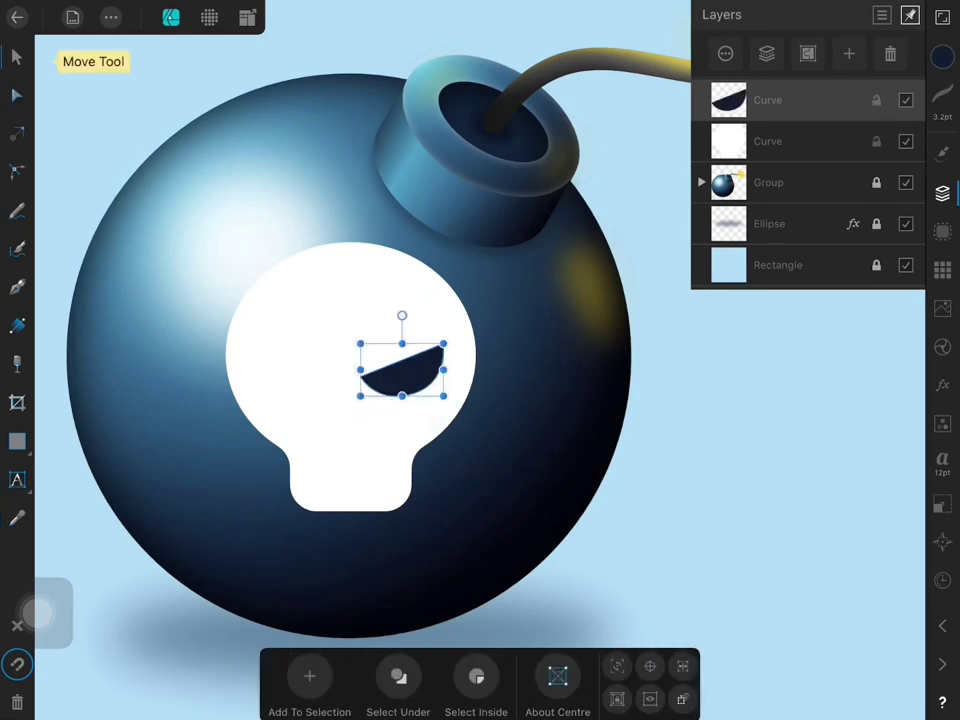
pyautogui.click(111, 17)
pyautogui.click(171, 77)
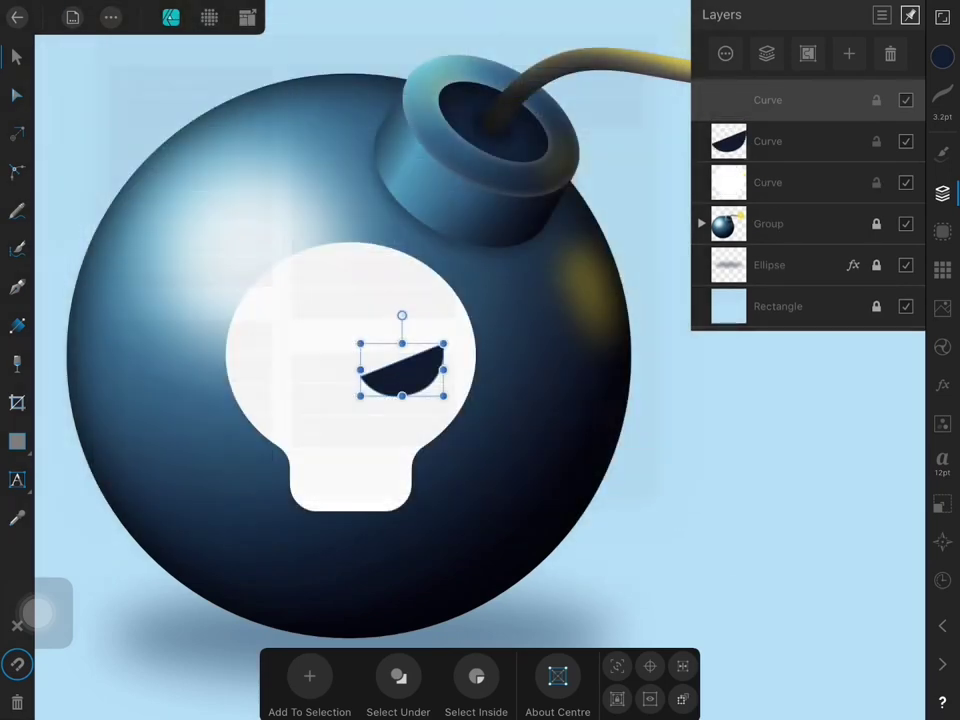
pyautogui.click(942, 505)
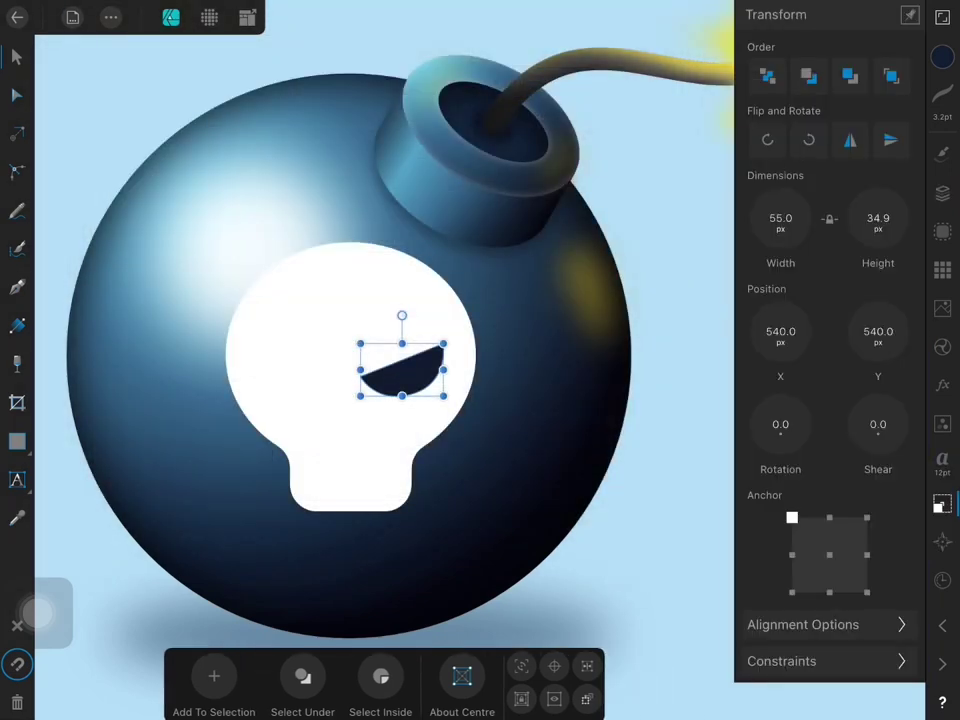
pyautogui.click(891, 140)
pyautogui.moveTo(404, 380)
pyautogui.mouseDown()
pyautogui.moveTo(328, 405)
pyautogui.moveTo(300, 368)
pyautogui.moveTo(298, 380)
pyautogui.mouseUp()
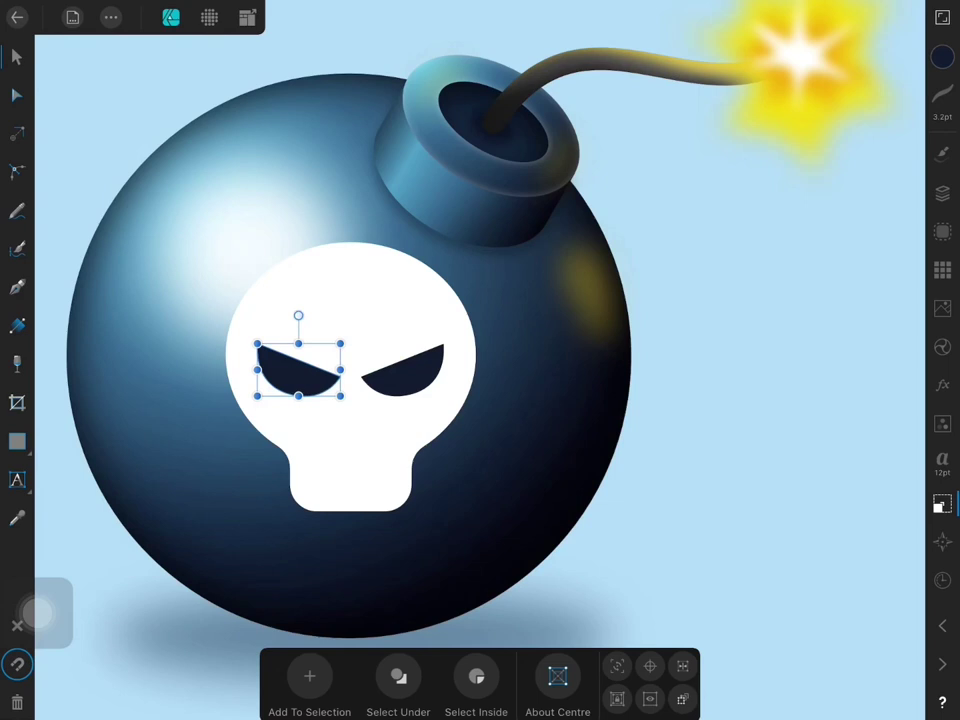
# - Select both eyes, make them taller and settle them slightly lower on the skull
pyautogui.click(942, 193)
pyautogui.click(768, 141)
pyautogui.moveTo(407, 369); pyautogui.dragTo(405, 370)
pyautogui.moveTo(349, 350); pyautogui.dragTo(349, 331)
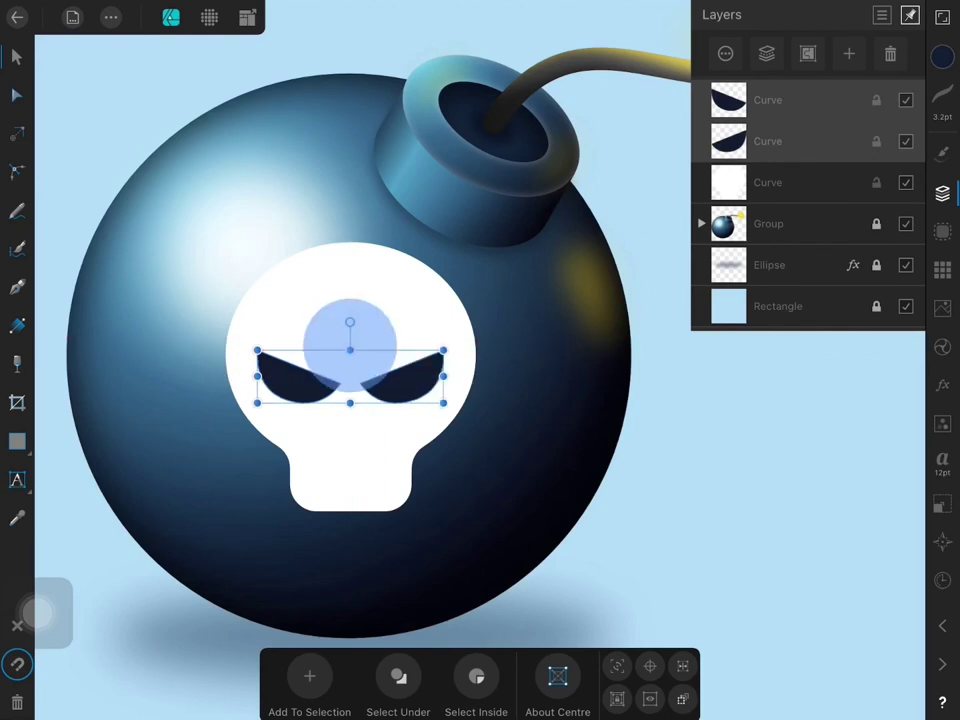
pyautogui.moveTo(397, 362)
pyautogui.mouseDown()
pyautogui.moveTo(397, 372)
pyautogui.moveTo(397, 361)
pyautogui.mouseUp()
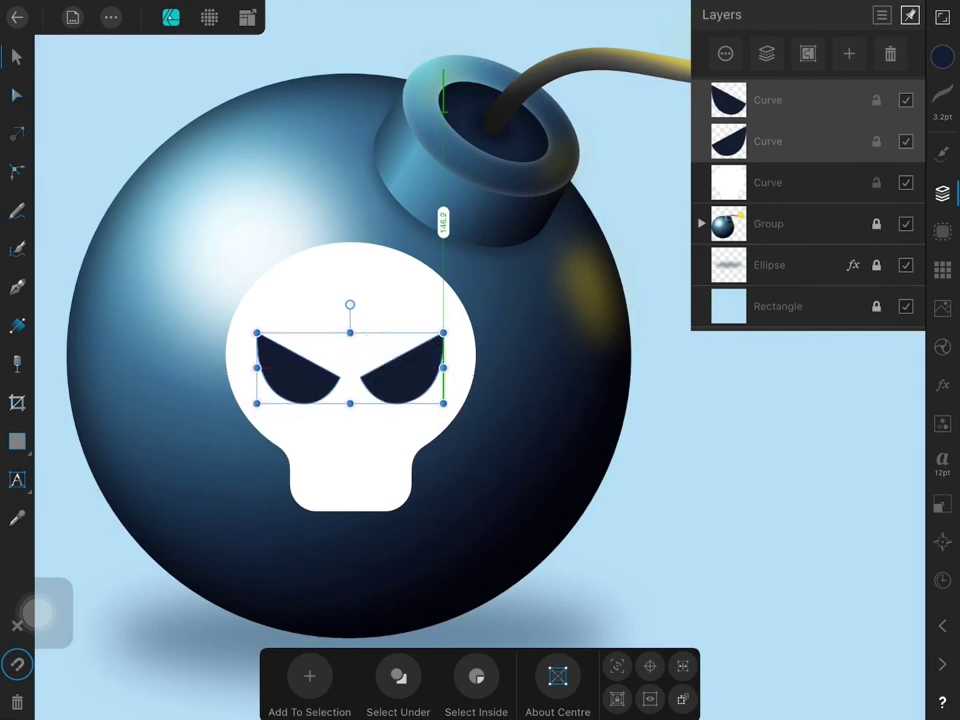
# - Round off the sharp corners of both eyes
pyautogui.click(17, 170)
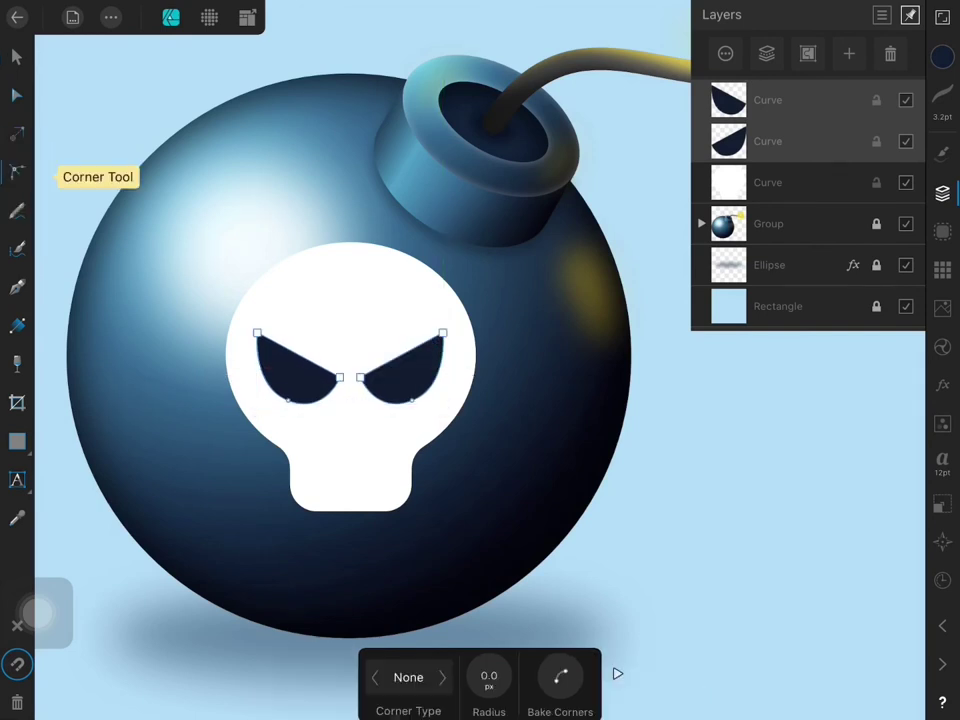
pyautogui.moveTo(210, 300); pyautogui.dragTo(553, 460)
pyautogui.moveTo(441, 332); pyautogui.dragTo(440, 348)
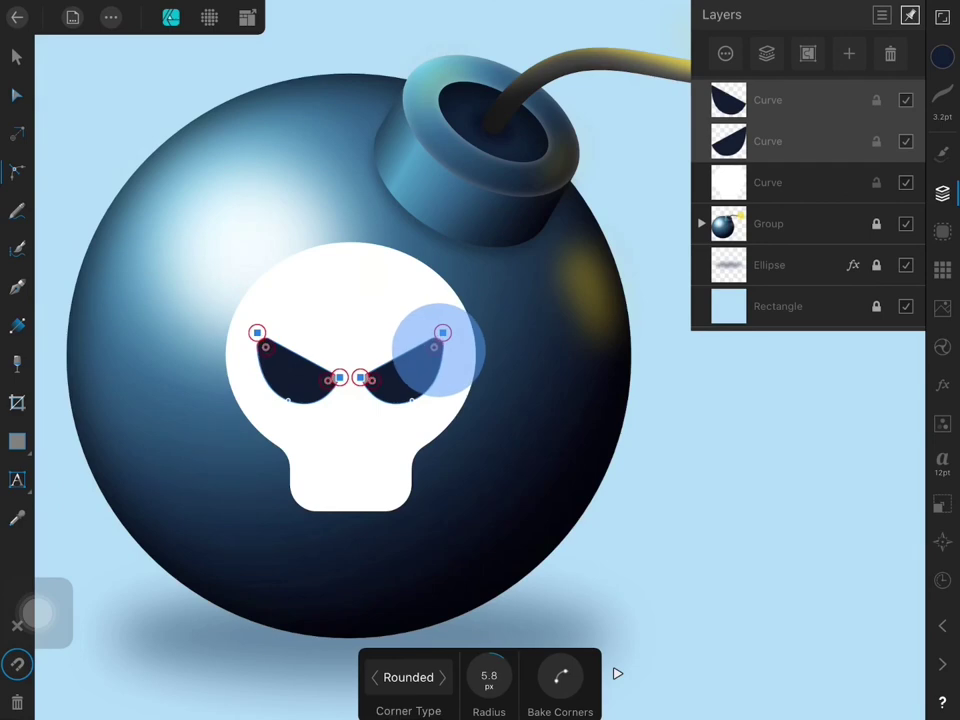
pyautogui.click(17, 57)
# - Combine the two eyes into one shape and subtract them from the skull
pyautogui.click(111, 17)
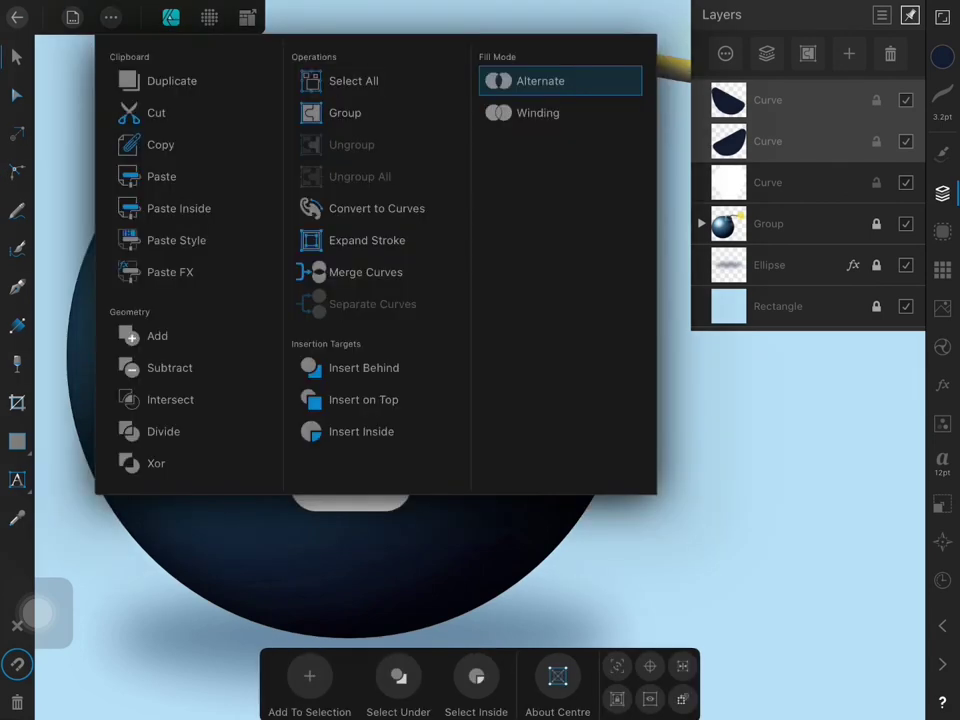
pyautogui.click(365, 272)
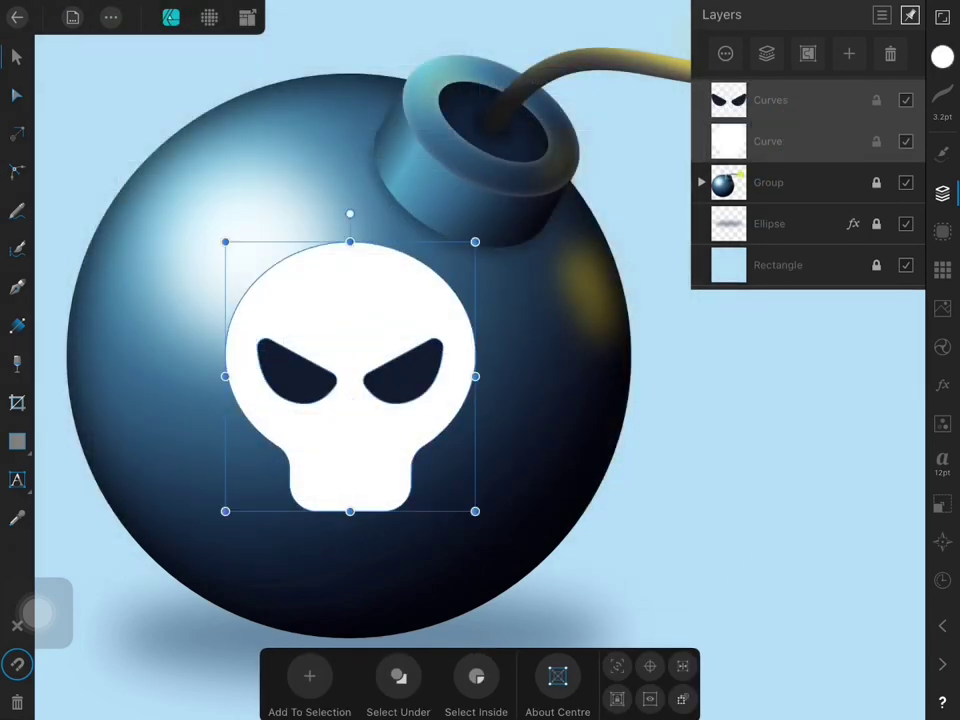
pyautogui.click(111, 17)
pyautogui.click(154, 366)
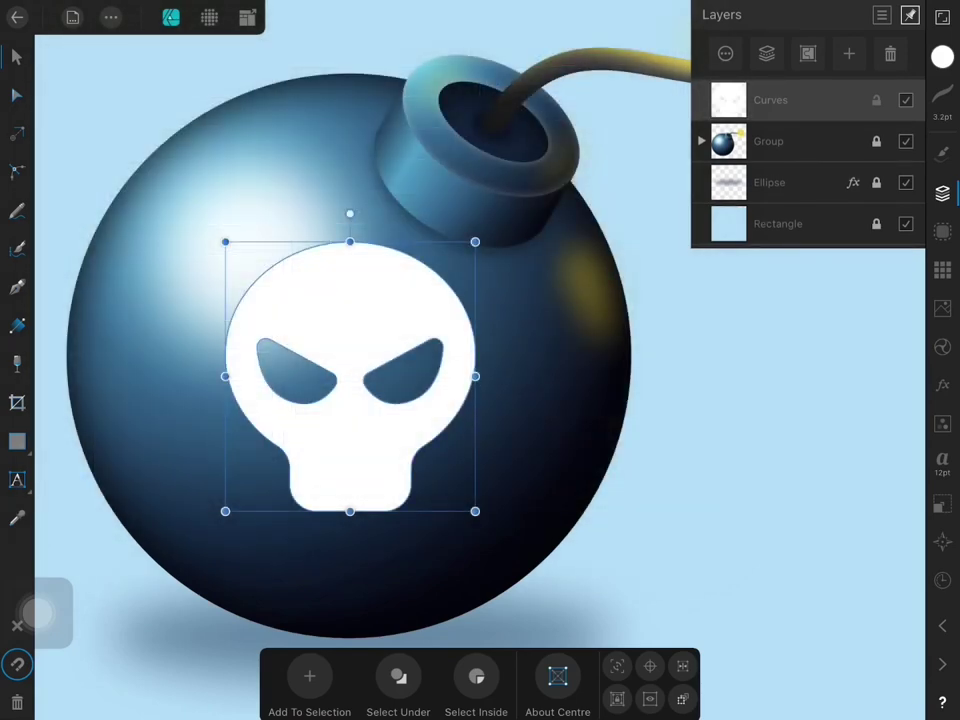
# - Move the skull layer into the bomb body group and shift it slightly right
pyautogui.scroll(-5, 370, 400)
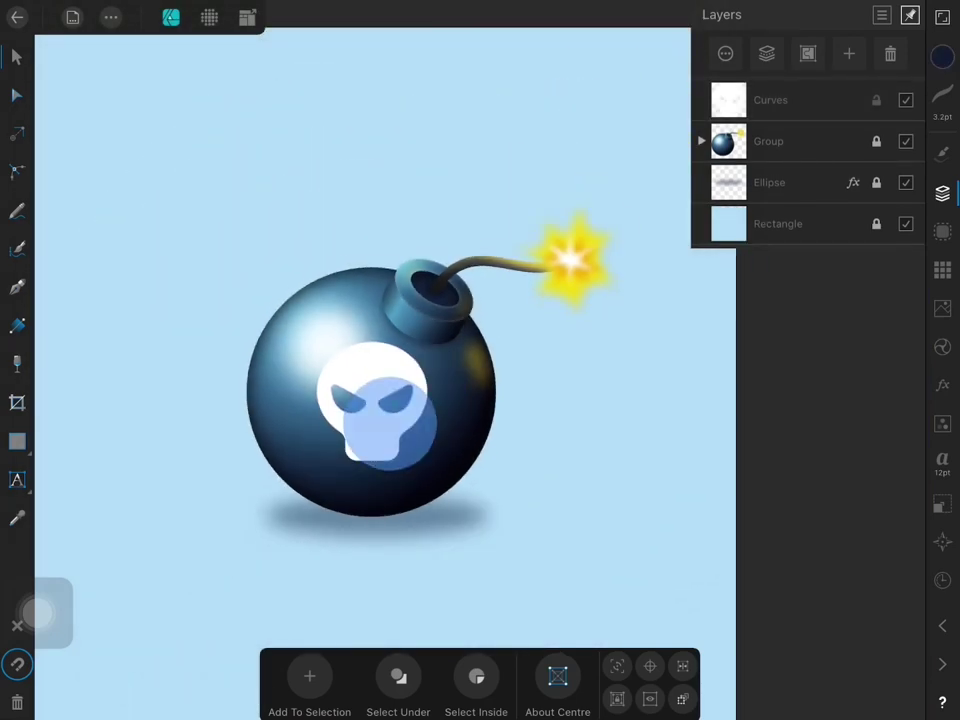
pyautogui.click(389, 420)
pyautogui.click(702, 141)
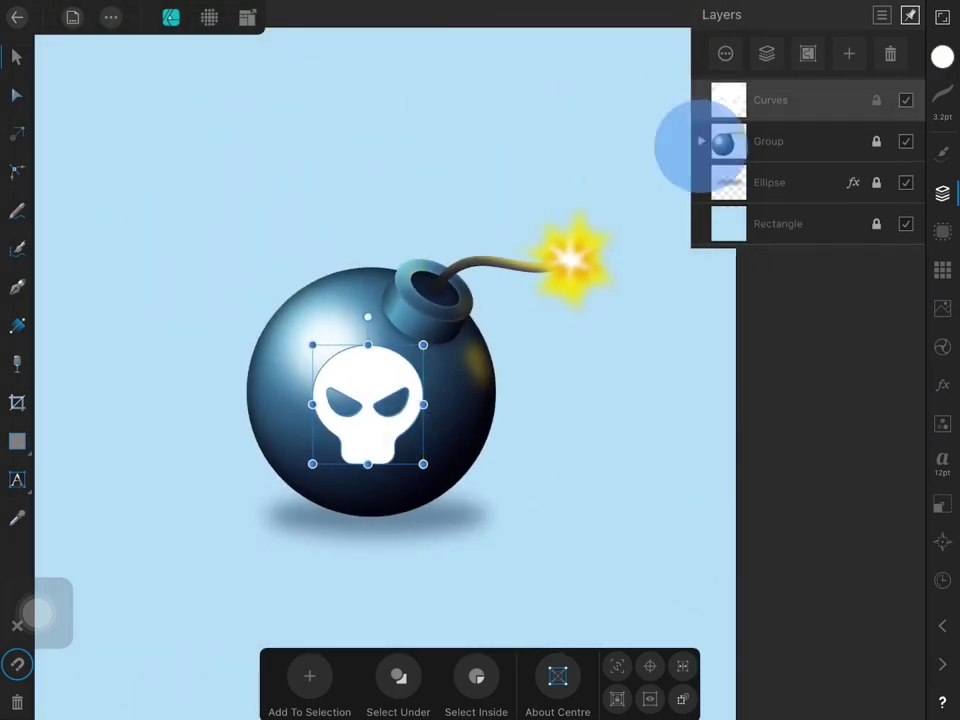
pyautogui.click(712, 265)
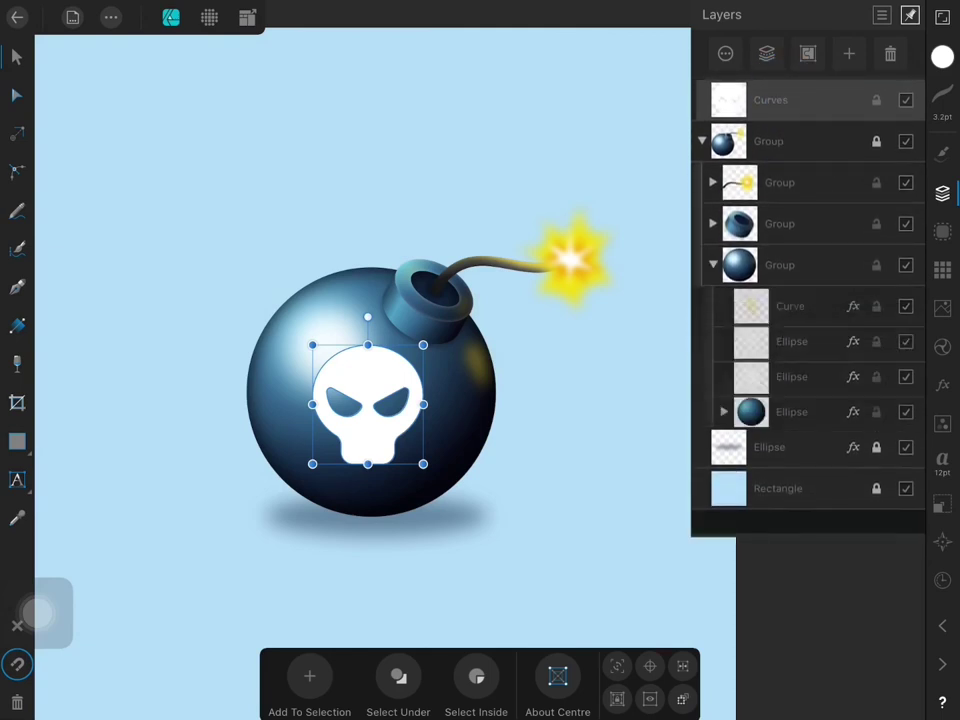
pyautogui.moveTo(803, 105)
pyautogui.mouseDown()
pyautogui.moveTo(828, 350)
pyautogui.moveTo(804, 418)
pyautogui.mouseUp()
pyautogui.scroll(2, 370, 390)
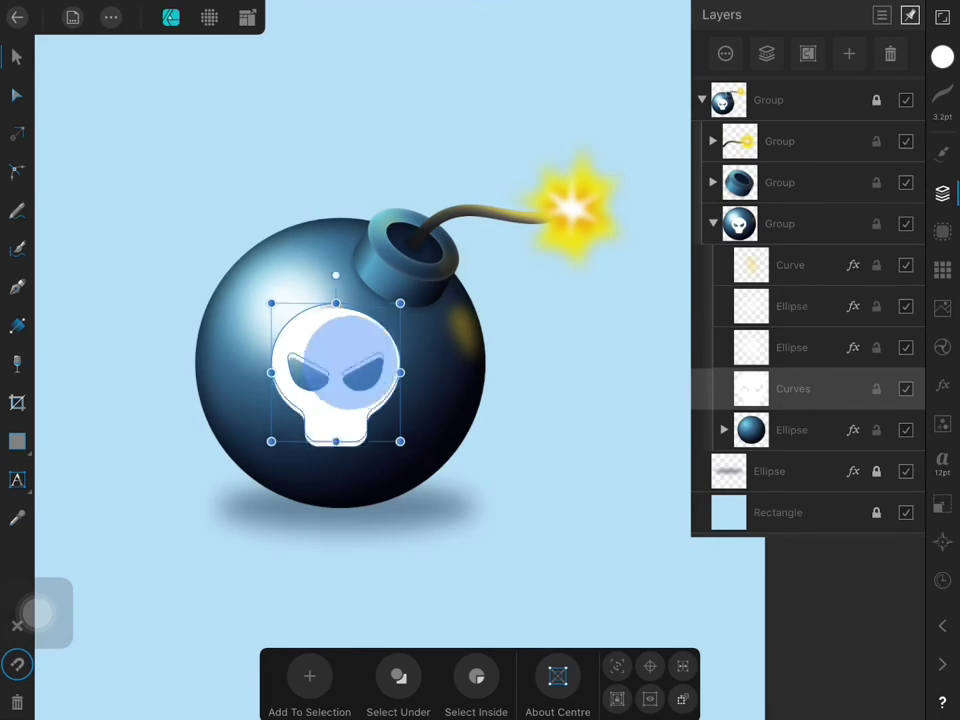
pyautogui.moveTo(336, 381); pyautogui.dragTo(348, 368)
# - Reposition the skull along the bomb's centre line, slightly higher
pyautogui.click(606, 292)
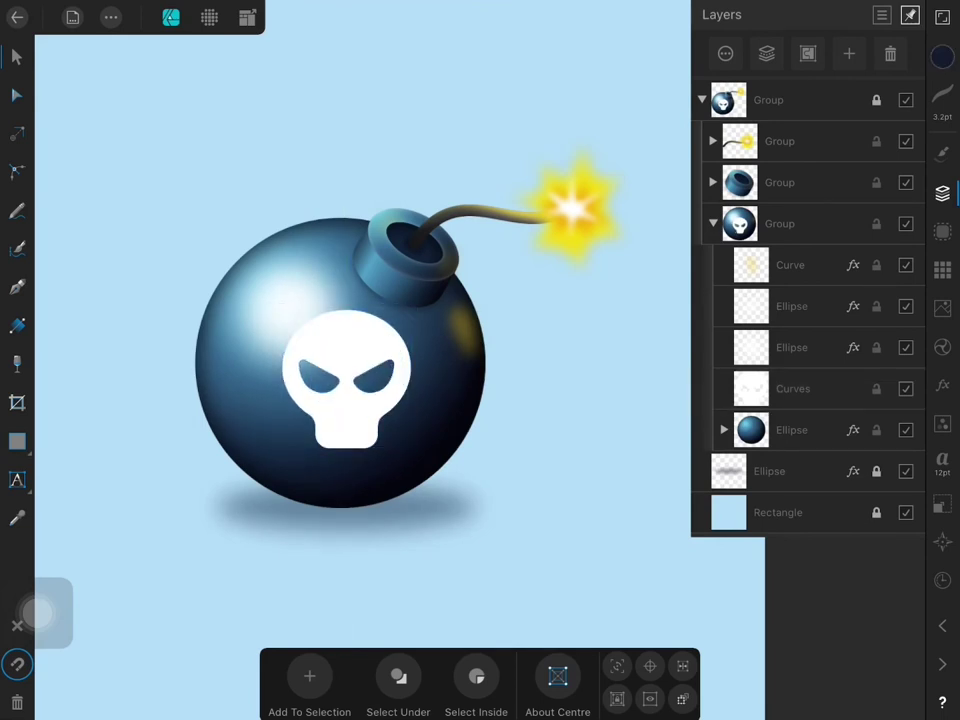
pyautogui.click(790, 430)
pyautogui.click(345, 385)
pyautogui.moveTo(340, 390); pyautogui.dragTo(365, 412)
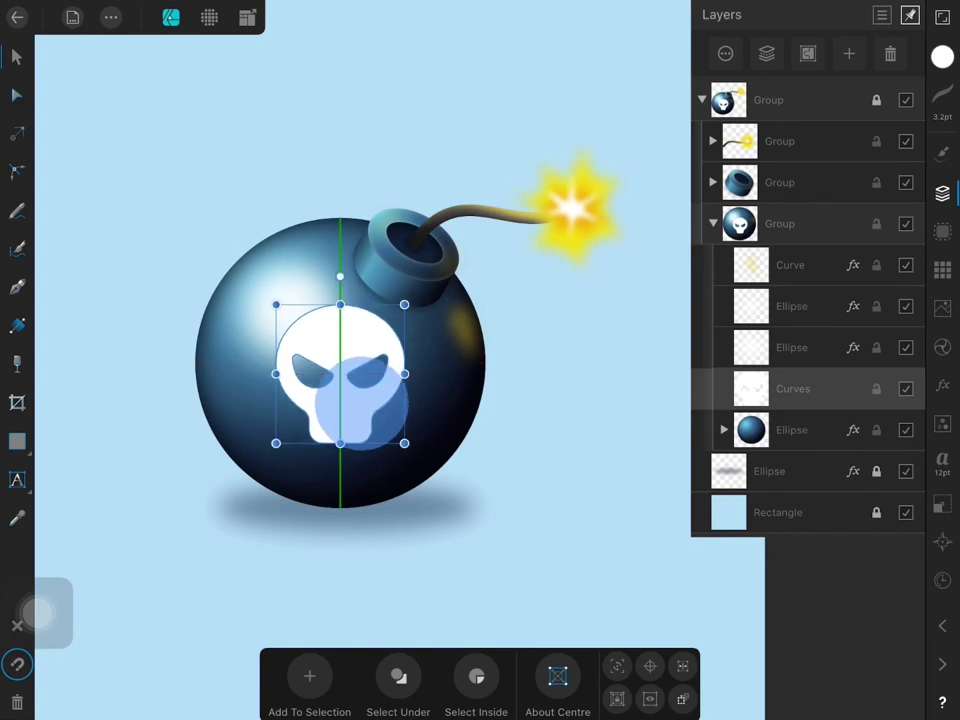
pyautogui.moveTo(365, 412); pyautogui.dragTo(340, 384)
# - Set the skull's blend mode to Overlay and its opacity to 50%
pyautogui.click(792, 388)
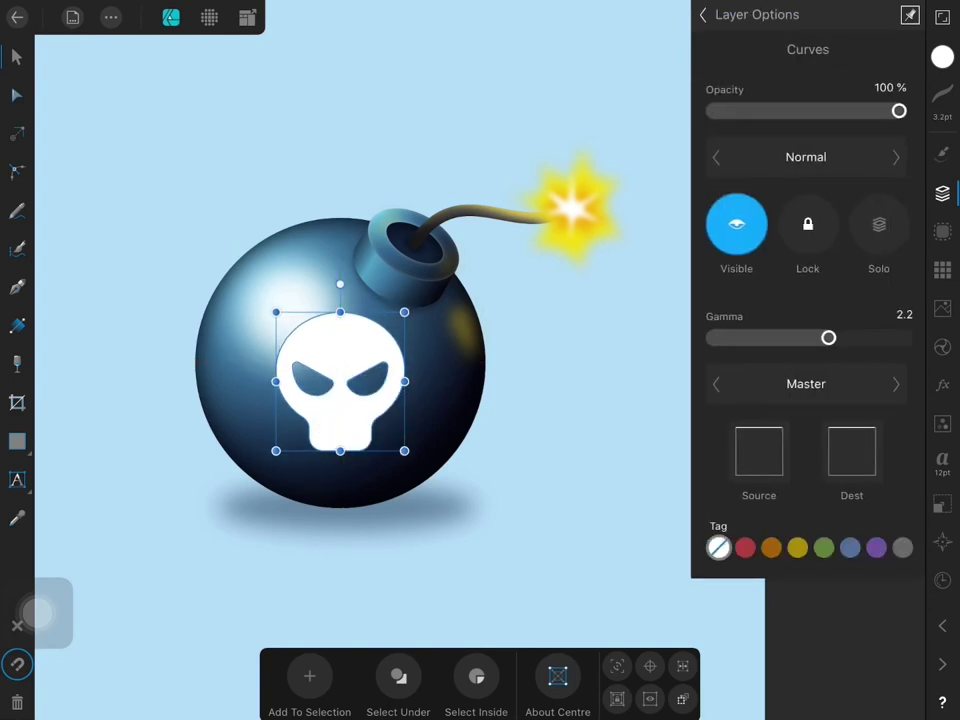
pyautogui.click(806, 157)
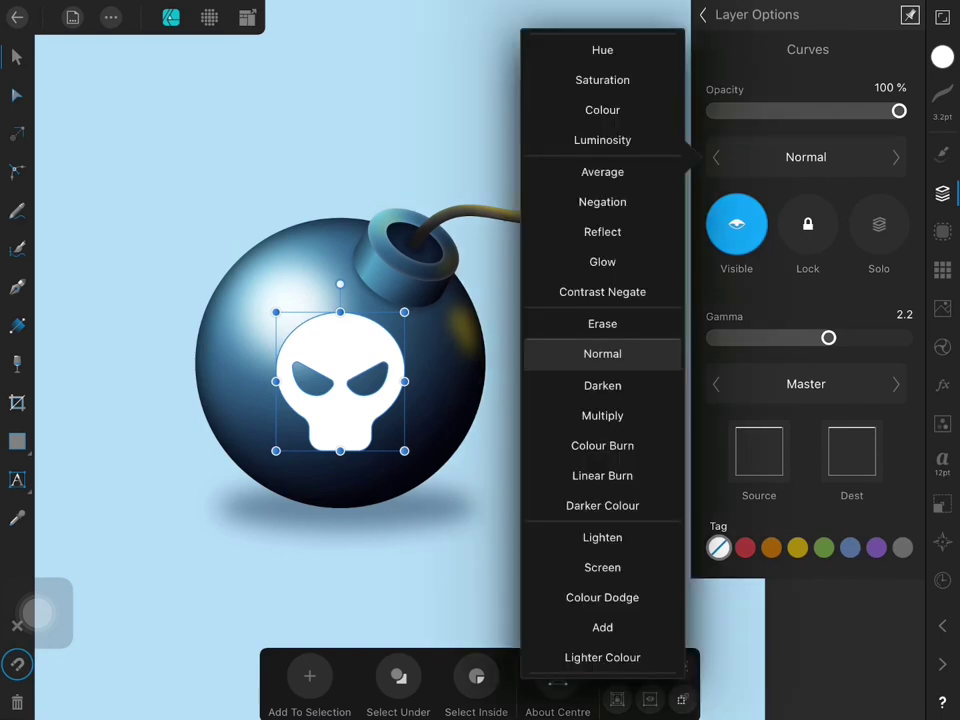
pyautogui.moveTo(621, 580)
pyautogui.mouseDown()
pyautogui.moveTo(628, 214)
pyautogui.moveTo(628, 231)
pyautogui.mouseUp()
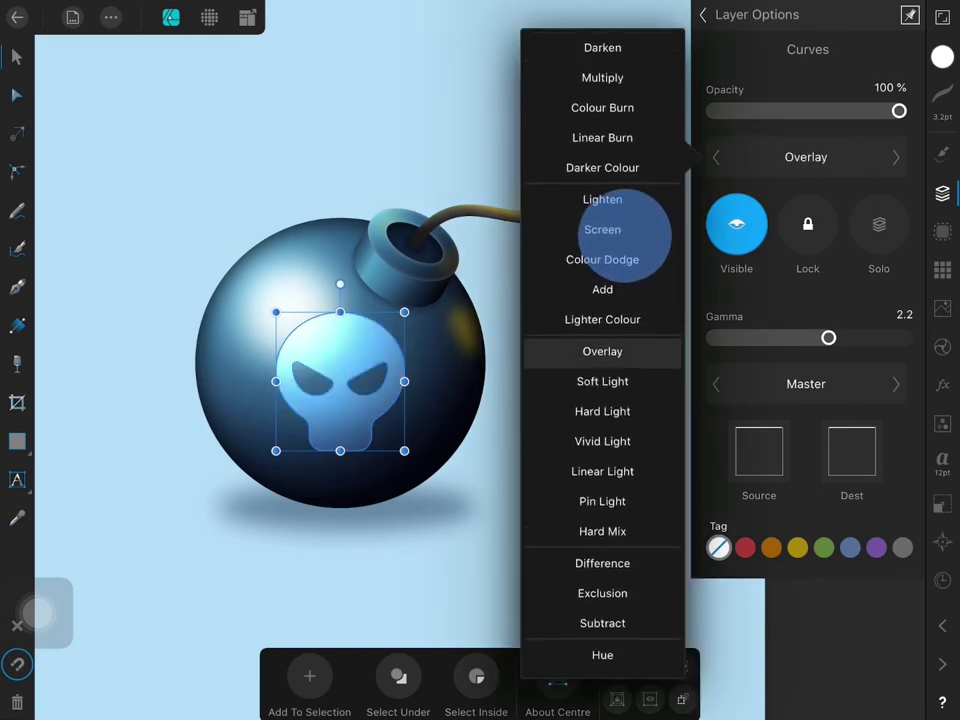
pyautogui.click(602, 353)
pyautogui.moveTo(899, 111); pyautogui.dragTo(806, 111)
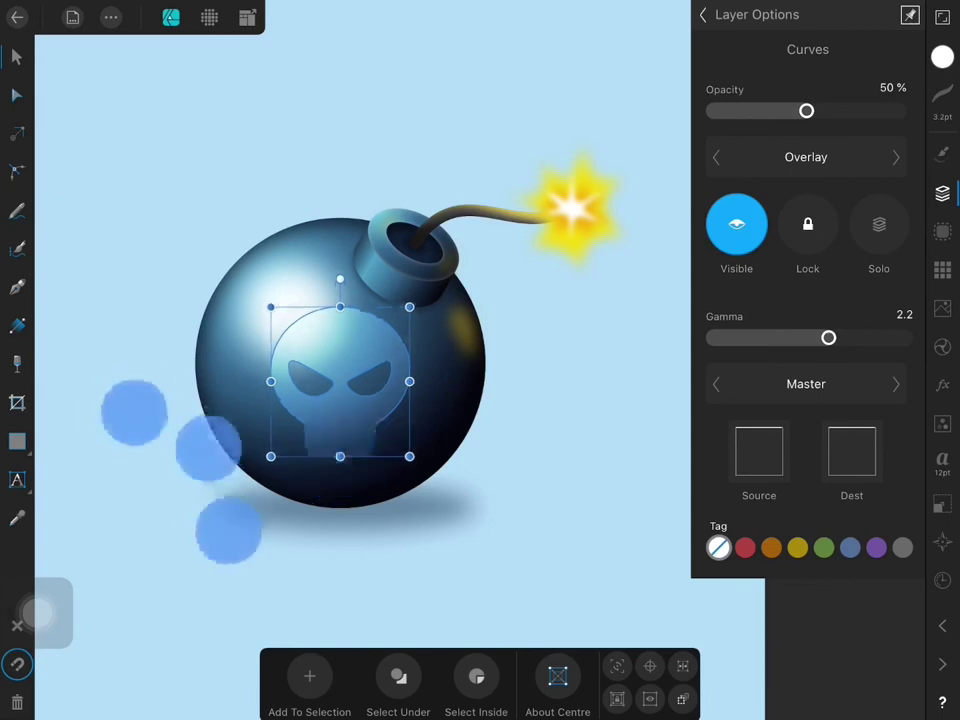
pyautogui.click(412, 275)
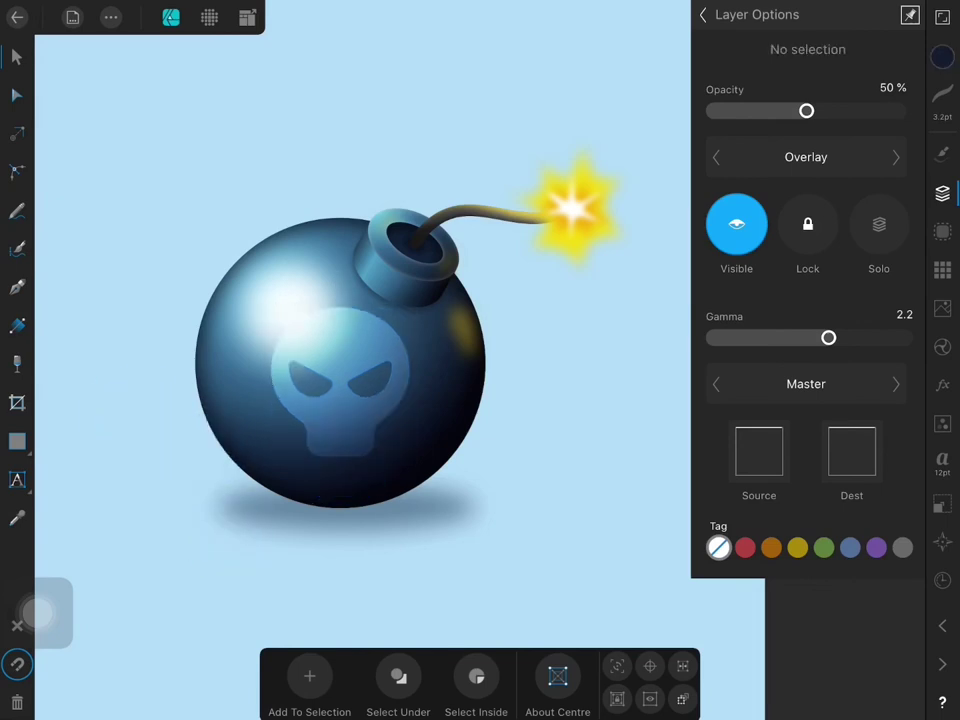
pyautogui.click(703, 14)
# - Nudge the skull's Curves shape slightly lower on the bomb body
pyautogui.click(793, 388)
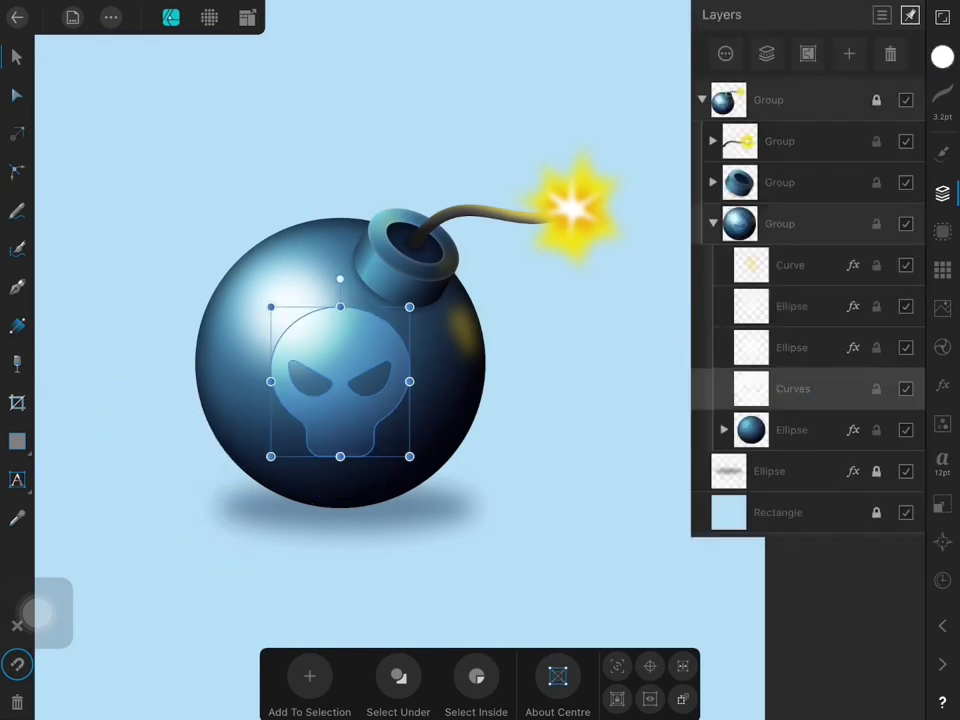
pyautogui.moveTo(340, 380)
pyautogui.mouseDown()
pyautogui.moveTo(340, 420)
pyautogui.moveTo(340, 380)
pyautogui.mouseUp()
pyautogui.click(600, 470)
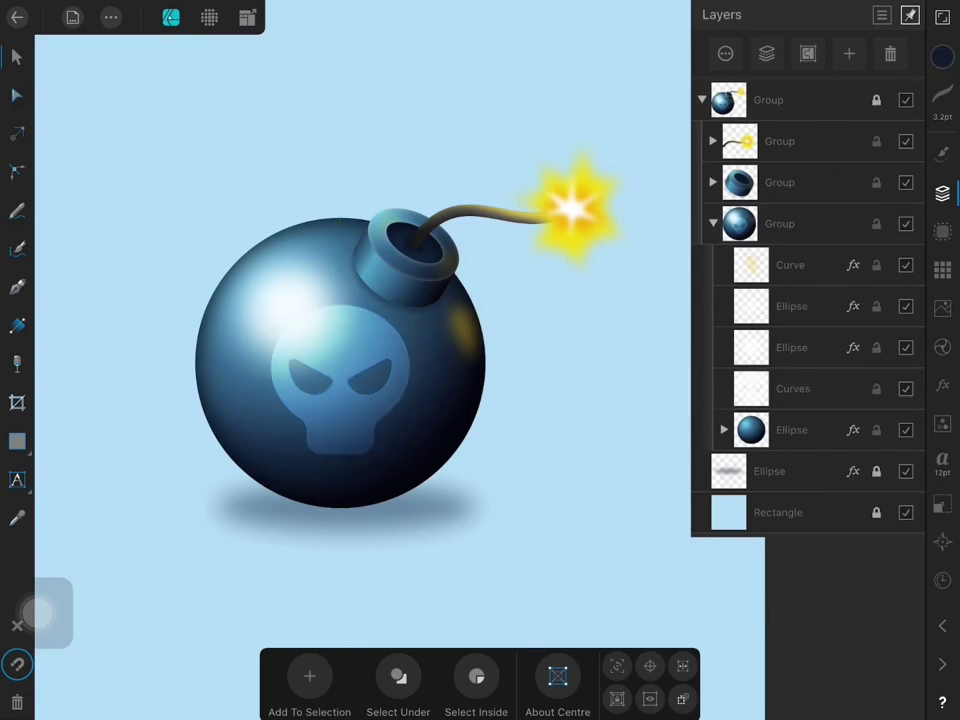
pyautogui.scroll(-5, 400, 360)
pyautogui.click(793, 388)
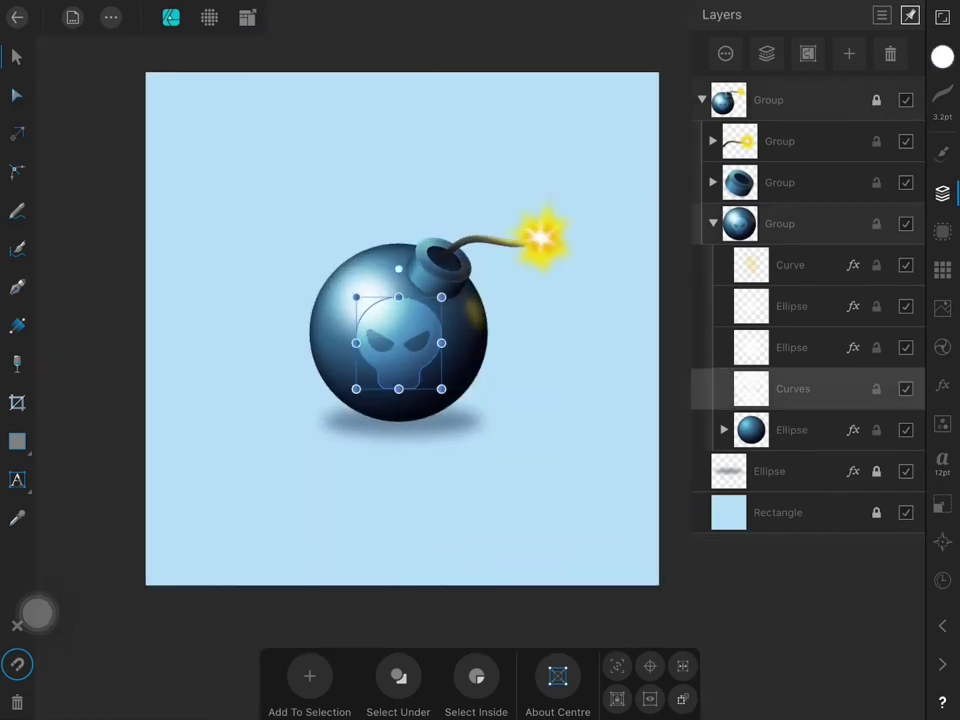
pyautogui.moveTo(398, 330); pyautogui.dragTo(398, 345)
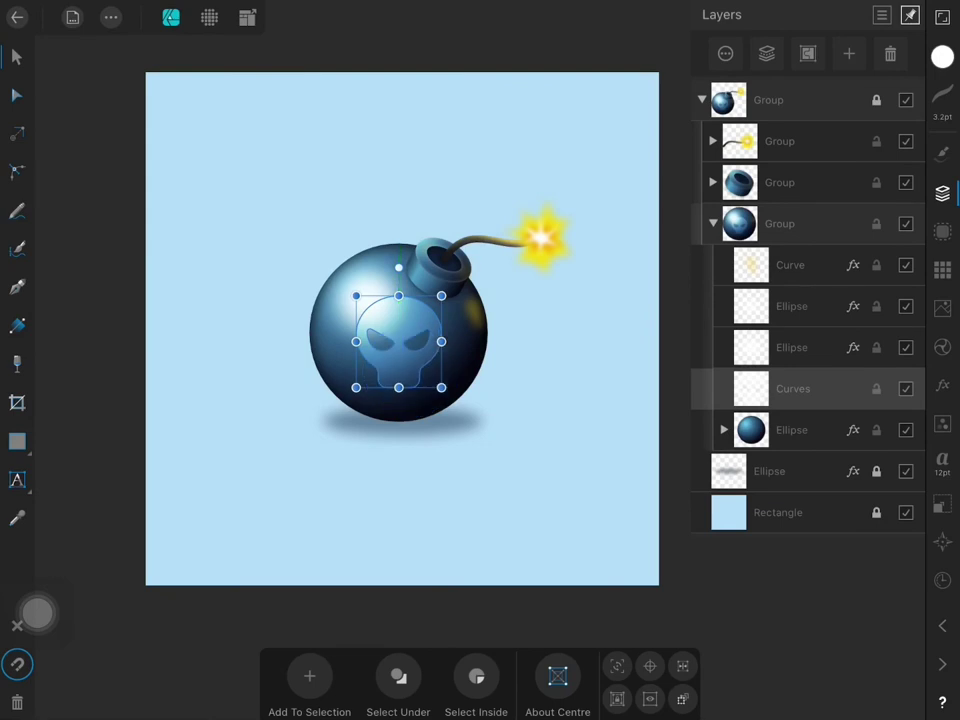
pyautogui.click(285, 628)
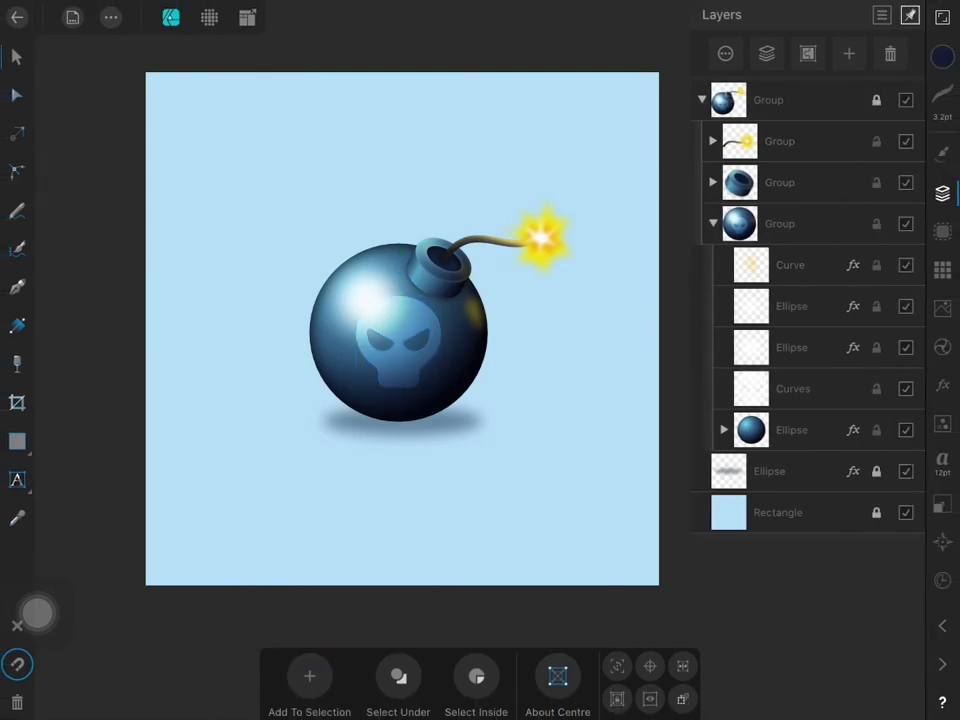
# - Collapse the bomb body and top-level bomb groups and zoom in on the fuse
pyautogui.hscroll(3, 418, 385)
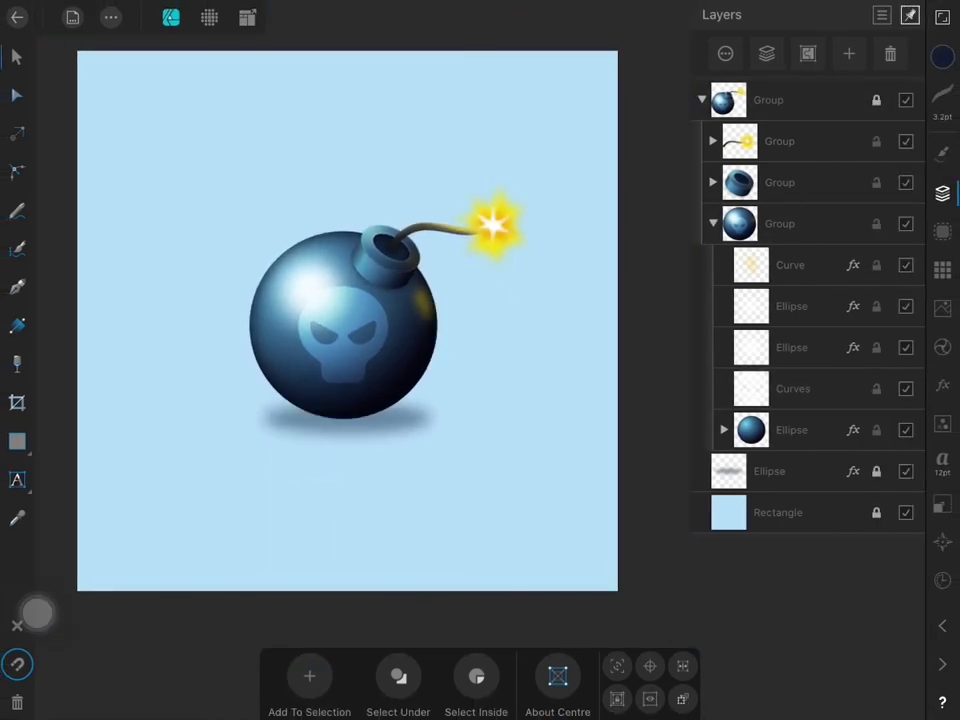
pyautogui.hscroll(-2, 418, 357)
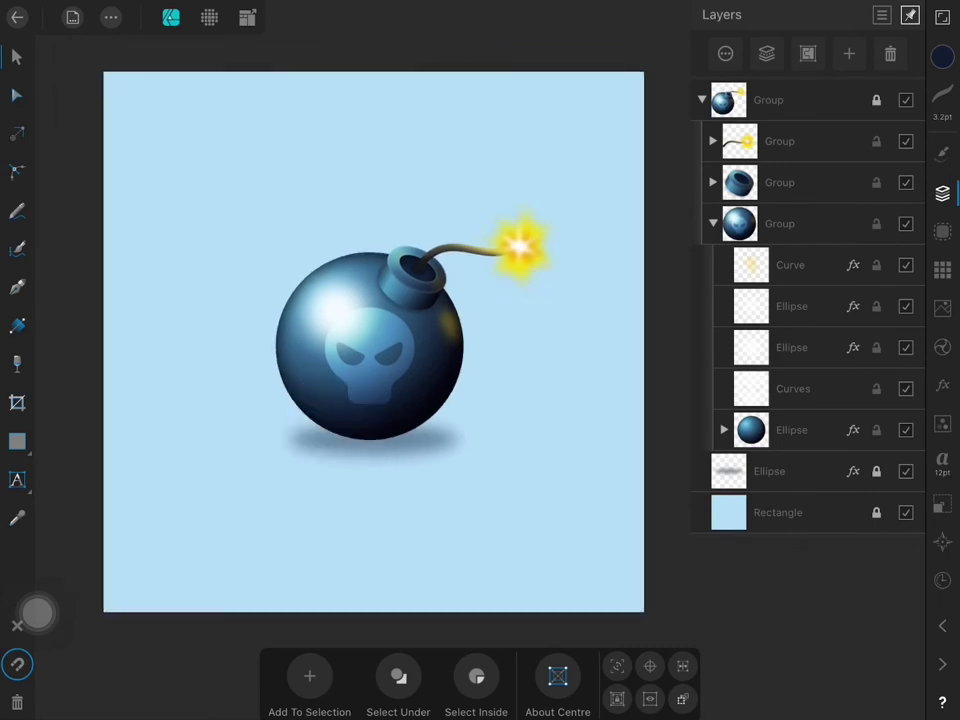
pyautogui.click(713, 223)
pyautogui.click(702, 100)
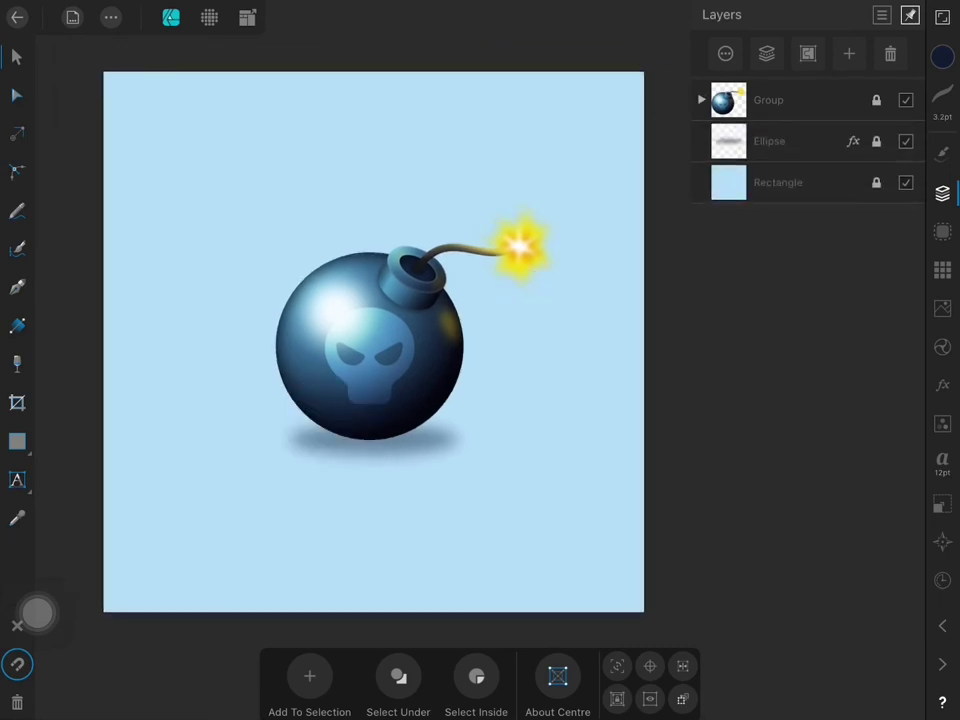
pyautogui.click(942, 193)
pyautogui.hscroll(-3, 470, 332)
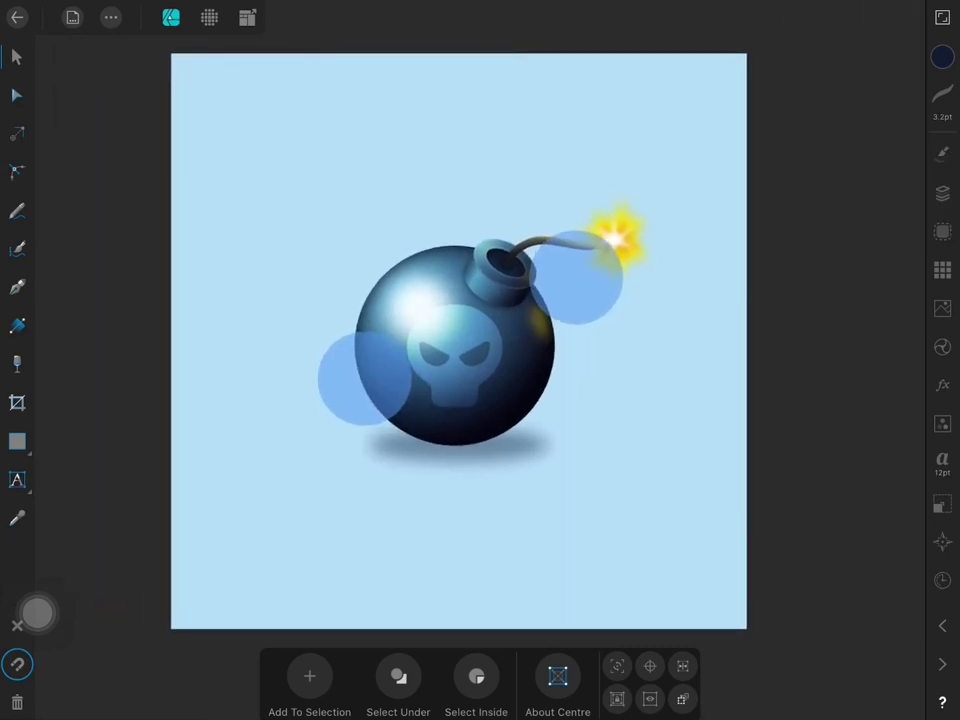
pyautogui.scroll(5, 523, 318)
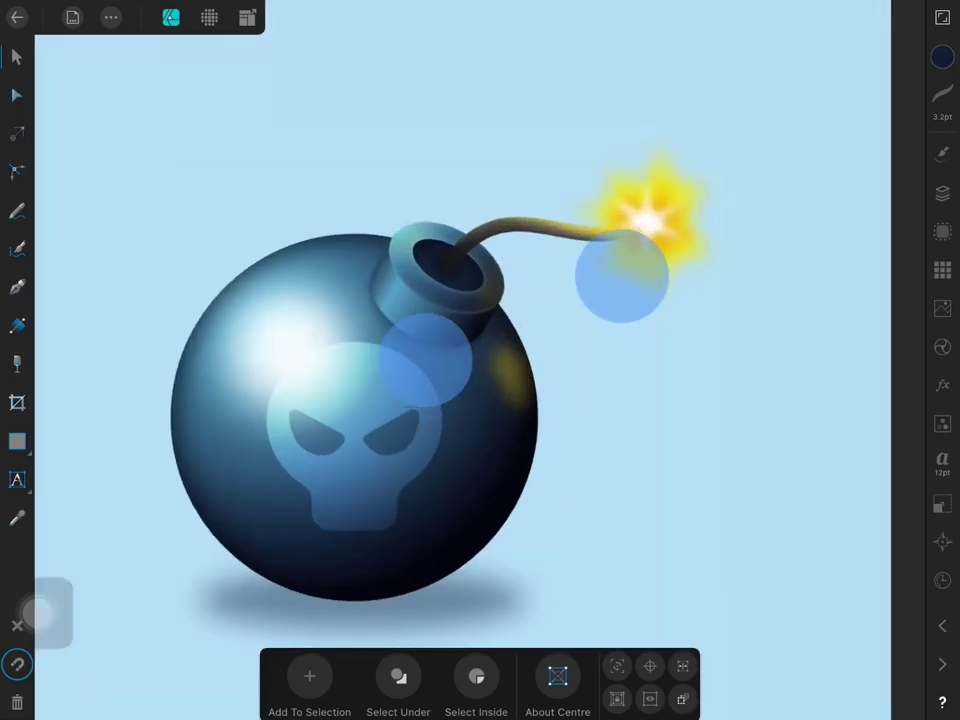
pyautogui.scroll(3, 523, 316)
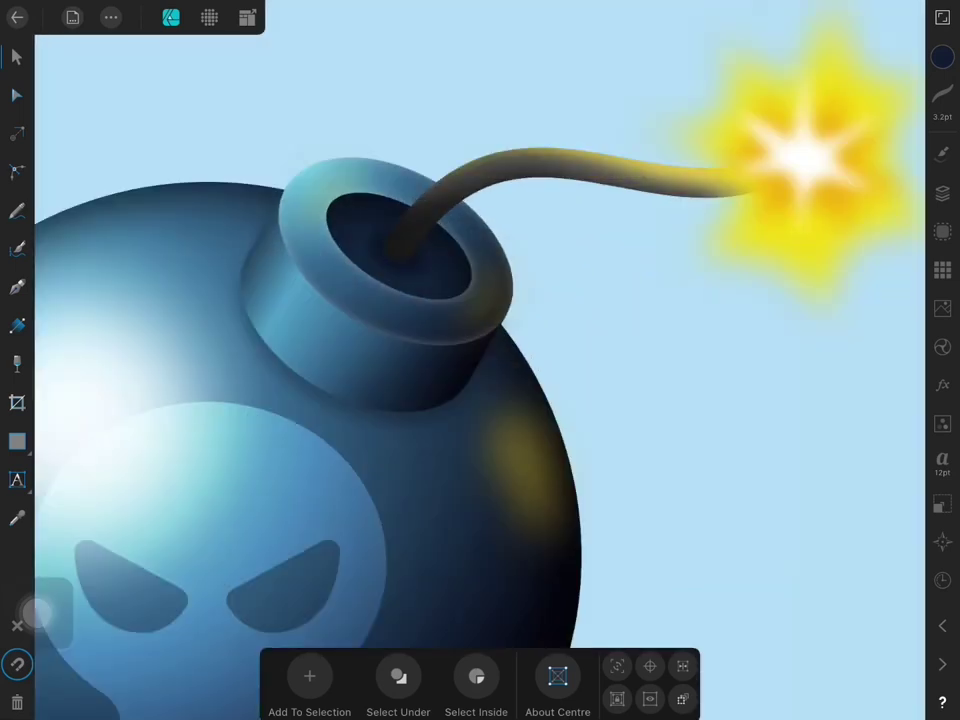
pyautogui.click(942, 193)
# - Select the neck Ellipse layer and pencil a loop inside the neck under the fuse
pyautogui.click(702, 100)
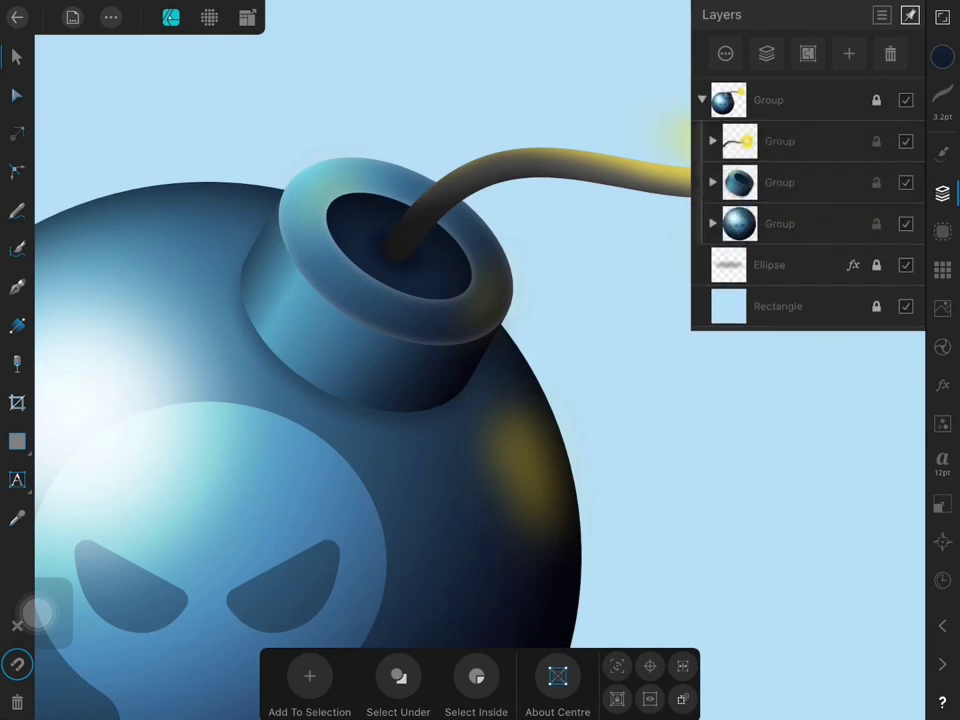
pyautogui.click(780, 182)
pyautogui.click(790, 388)
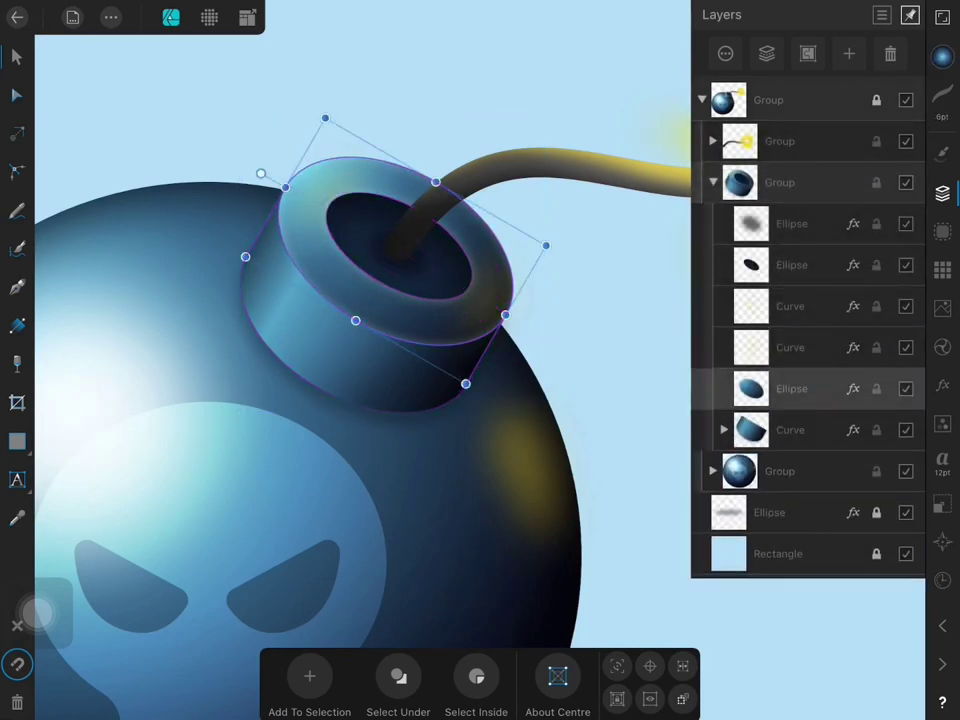
pyautogui.click(17, 210)
pyautogui.click(111, 17)
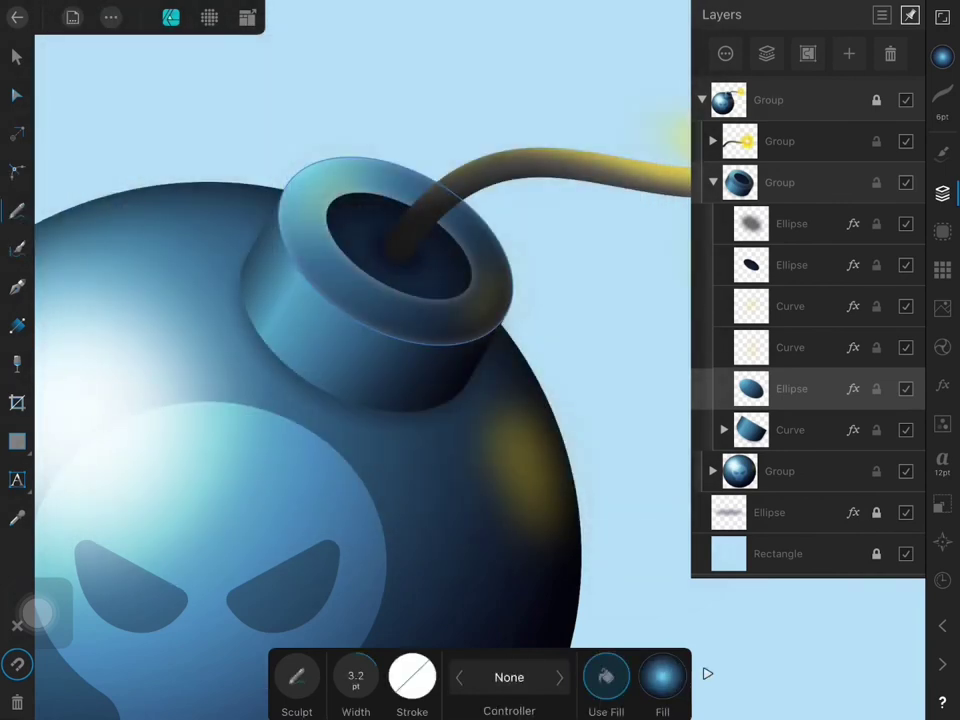
pyautogui.moveTo(433, 265)
pyautogui.mouseDown()
pyautogui.moveTo(525, 223)
pyautogui.moveTo(499, 261)
pyautogui.moveTo(467, 270)
pyautogui.mouseUp()
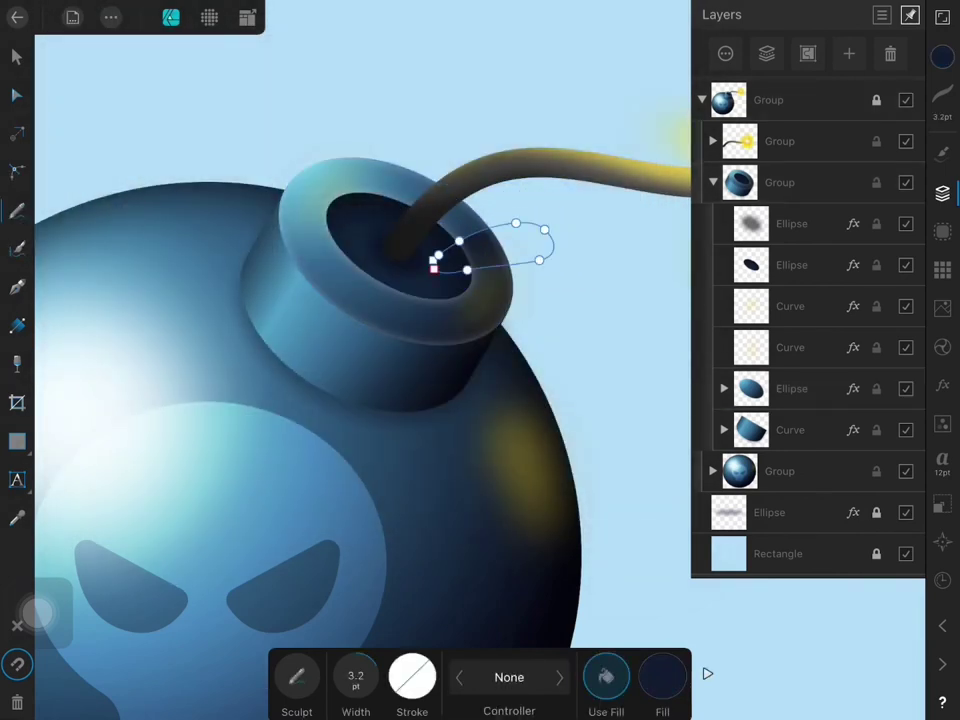
# - Give the loop a Gaussian Blur of about 5.9 px
pyautogui.click(942, 385)
pyautogui.click(893, 156)
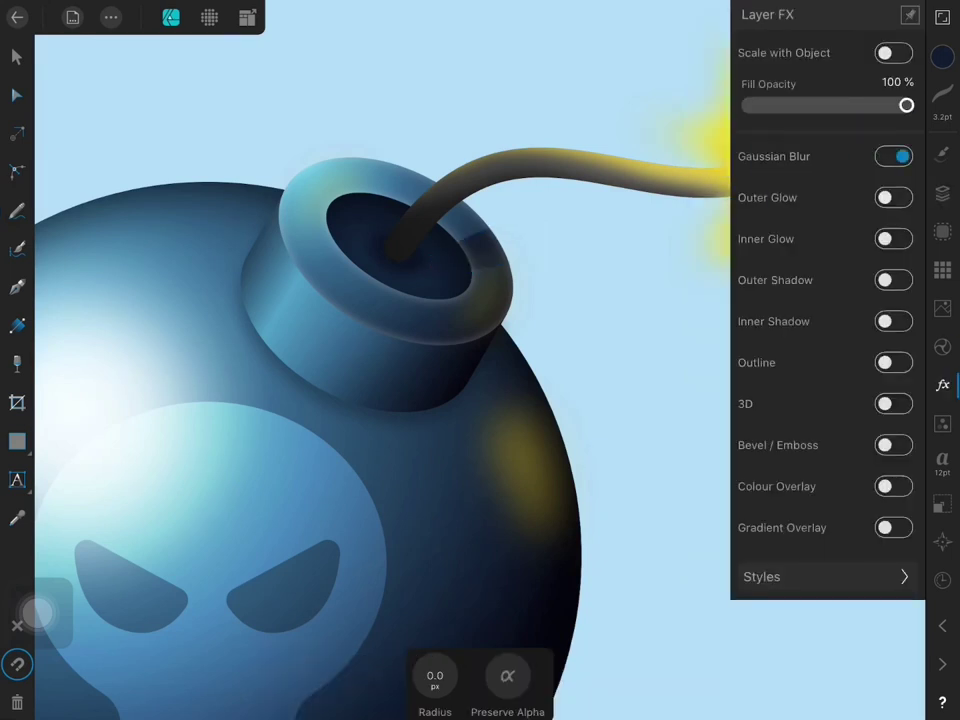
pyautogui.moveTo(327, 498); pyautogui.dragTo(327, 488)
pyautogui.click(942, 193)
# - Set the shadow curve to Multiply blend mode at 64% opacity
pyautogui.click(790, 300)
pyautogui.click(895, 157)
pyautogui.moveTo(906, 110); pyautogui.dragTo(832, 111)
pyautogui.click(16, 56)
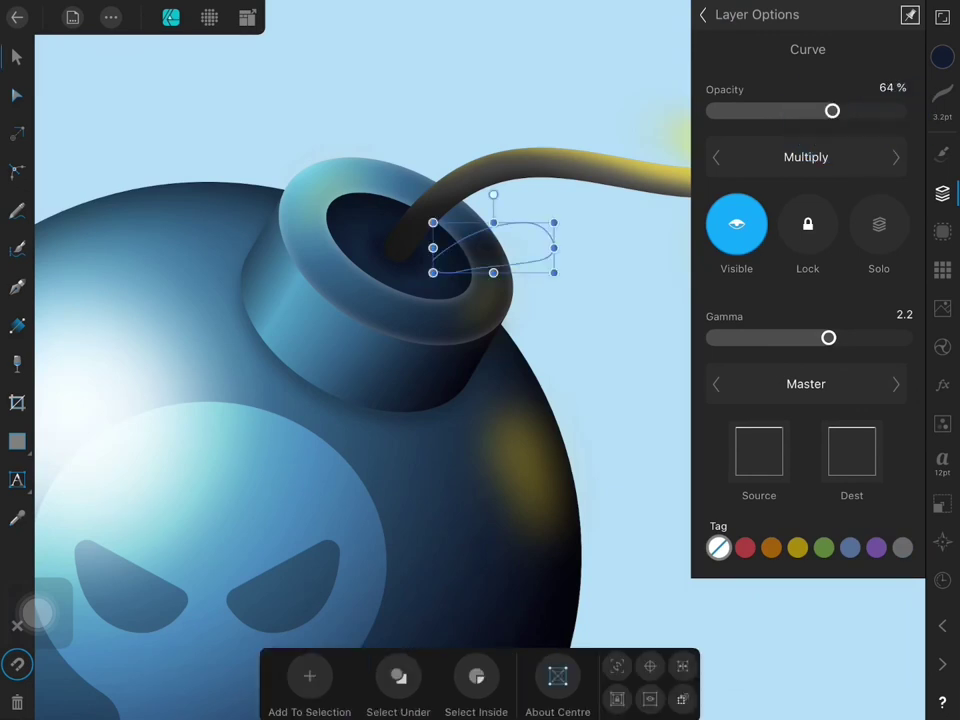
pyautogui.scroll(-3, 360, 400)
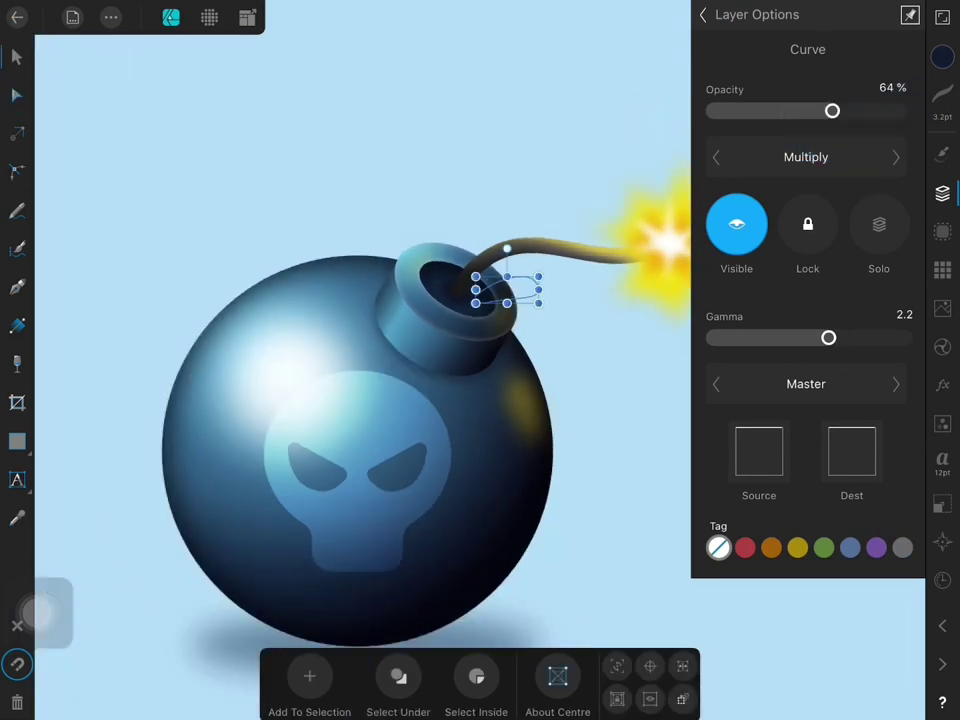
pyautogui.click(942, 193)
pyautogui.scroll(-2, 360, 400)
pyautogui.click(16, 56)
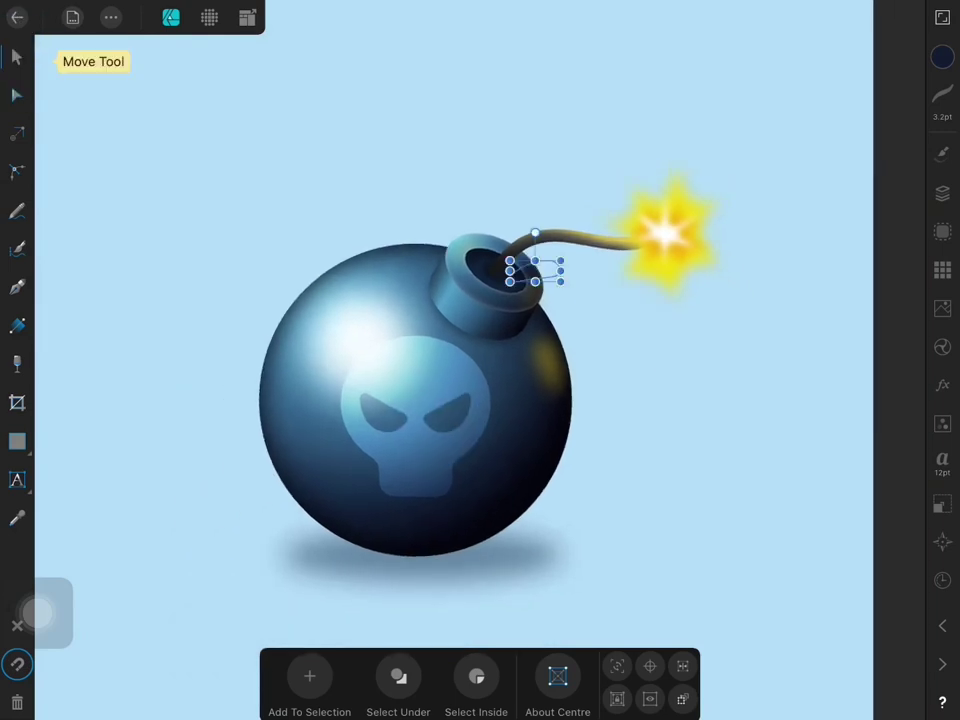
pyautogui.click(563, 93)
pyautogui.scroll(-3, 540, 418)
pyautogui.scroll(-1, 460, 400)
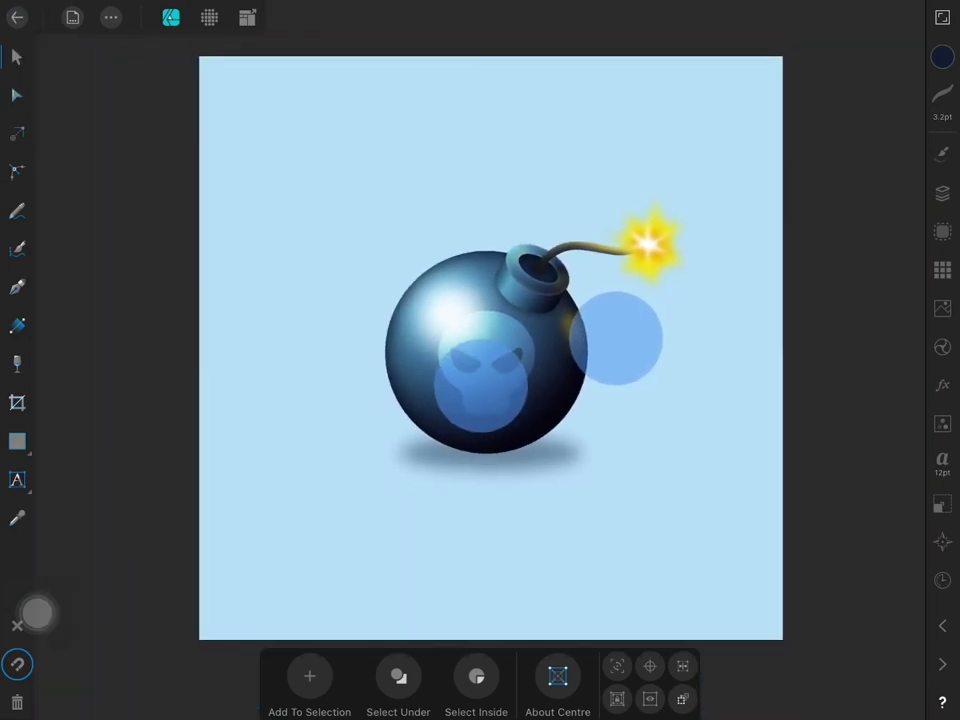
pyautogui.scroll(2, 460, 400)
pyautogui.scroll(2, 460, 380)
pyautogui.scroll(-1, 546, 376)
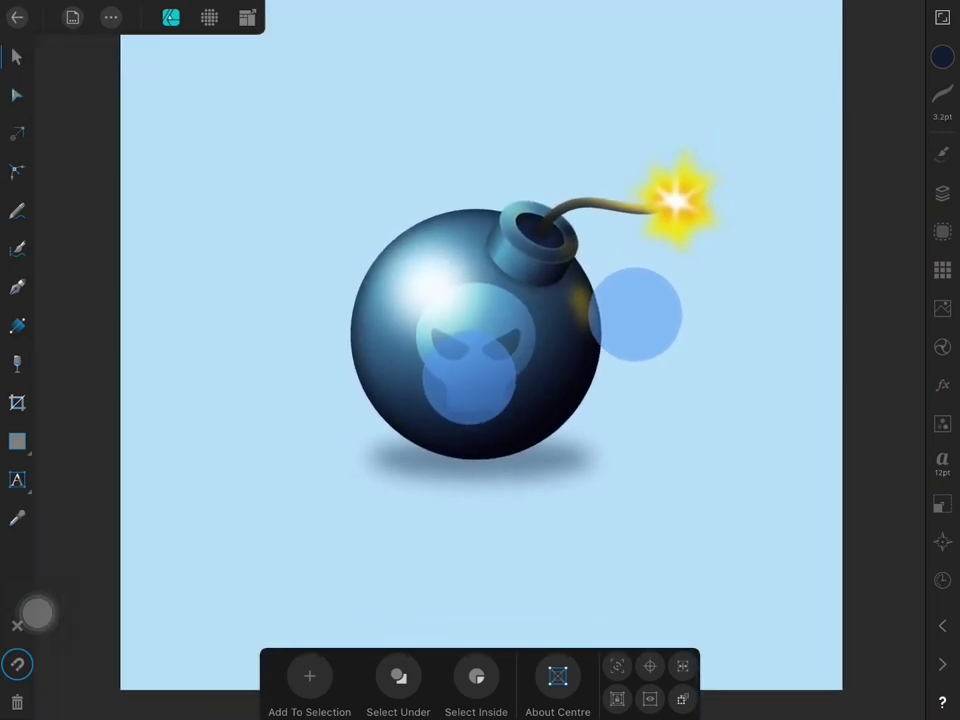
pyautogui.scroll(-1, 546, 370)
pyautogui.scroll(3, 545, 362)
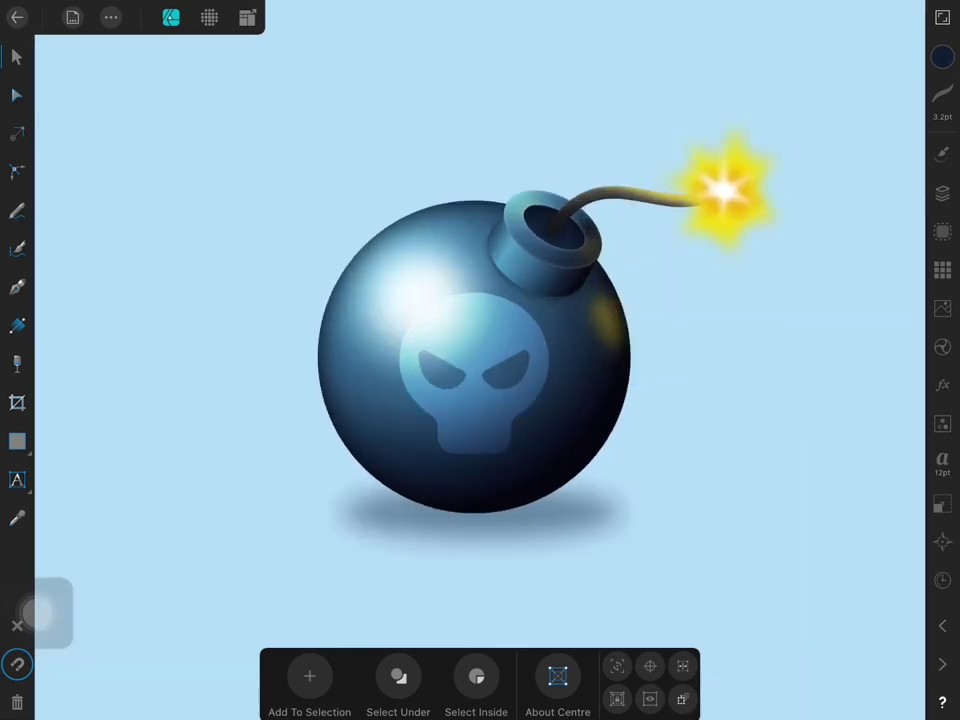